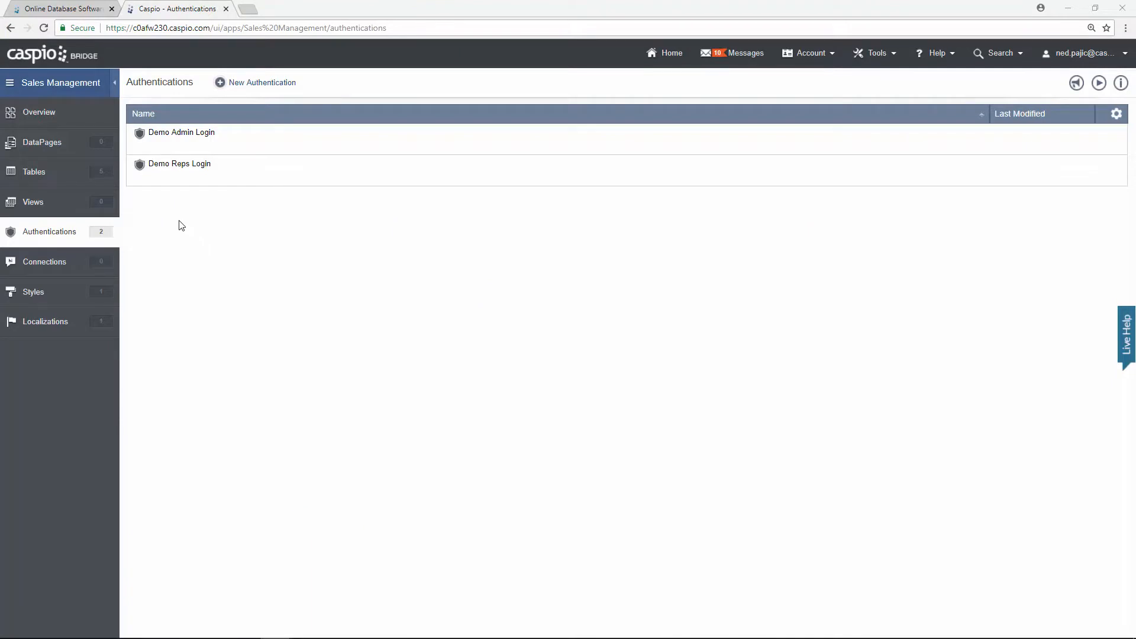
Step: Start a new DataPage from the Sales Management app's DataPages list
left_click(80, 149)
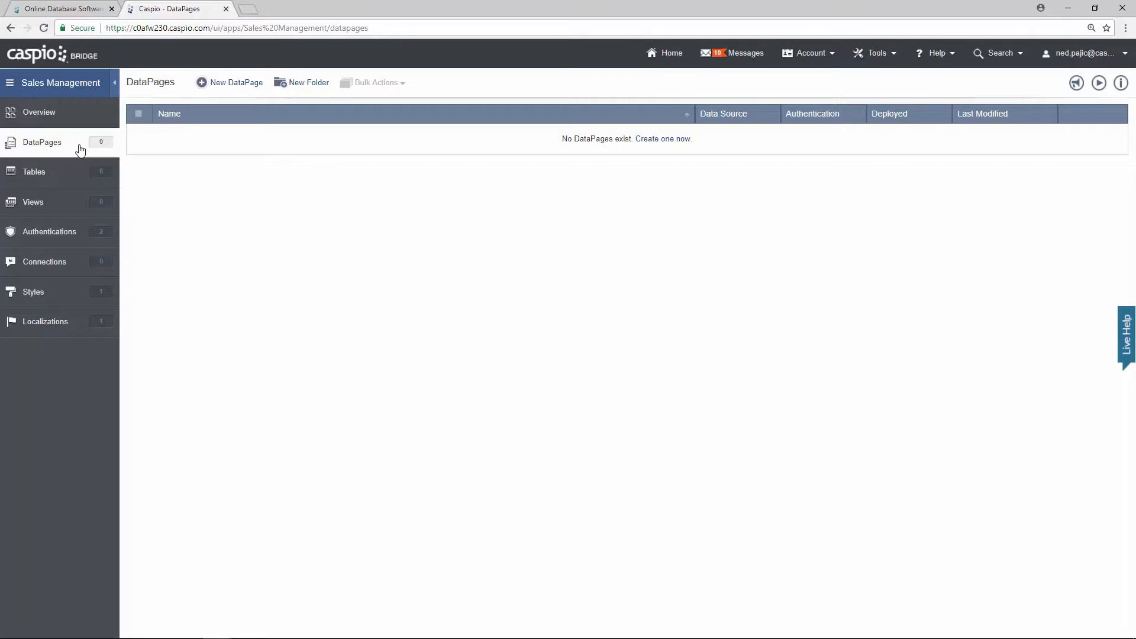
left_click(245, 89)
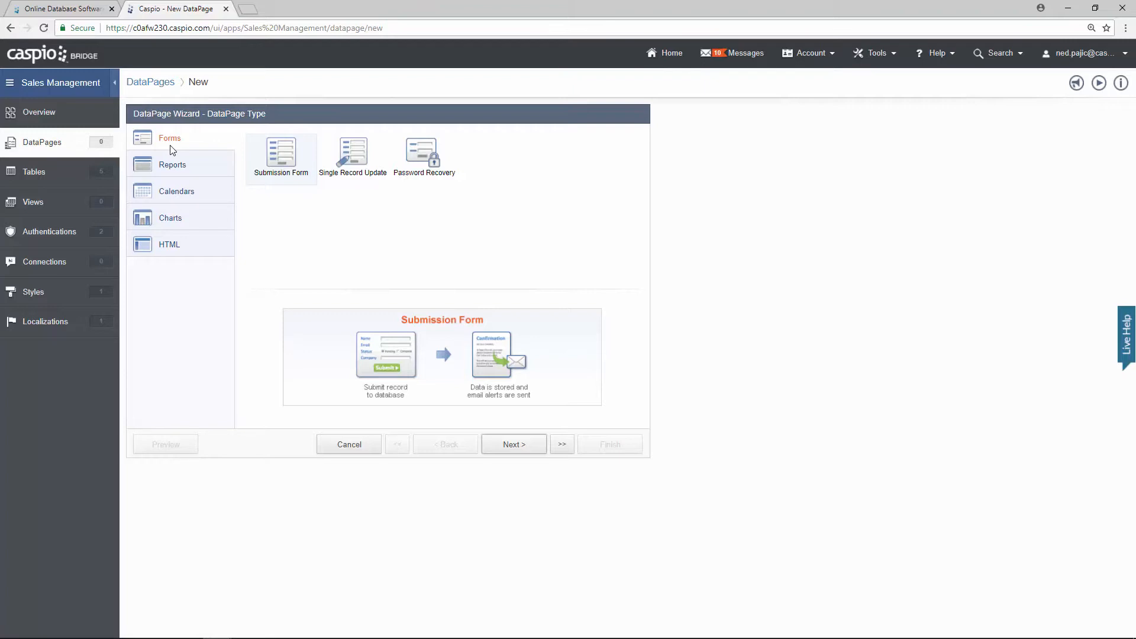
Step: Browse the DataPage categories, then pick Reports > Combined Chart and Report and continue
left_click(188, 170)
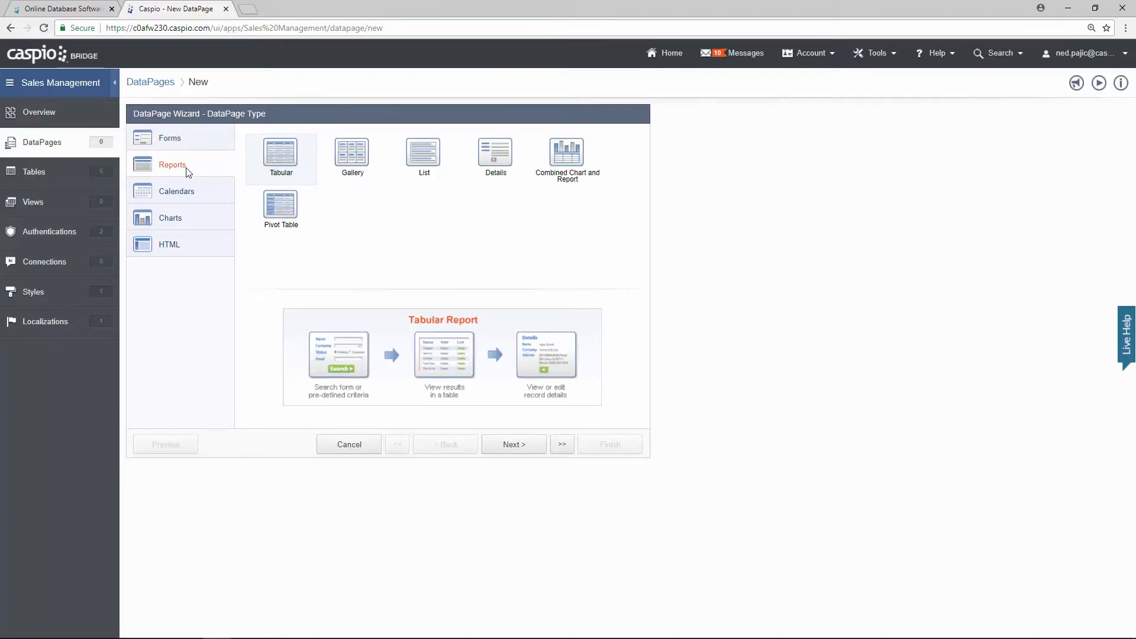
left_click(191, 191)
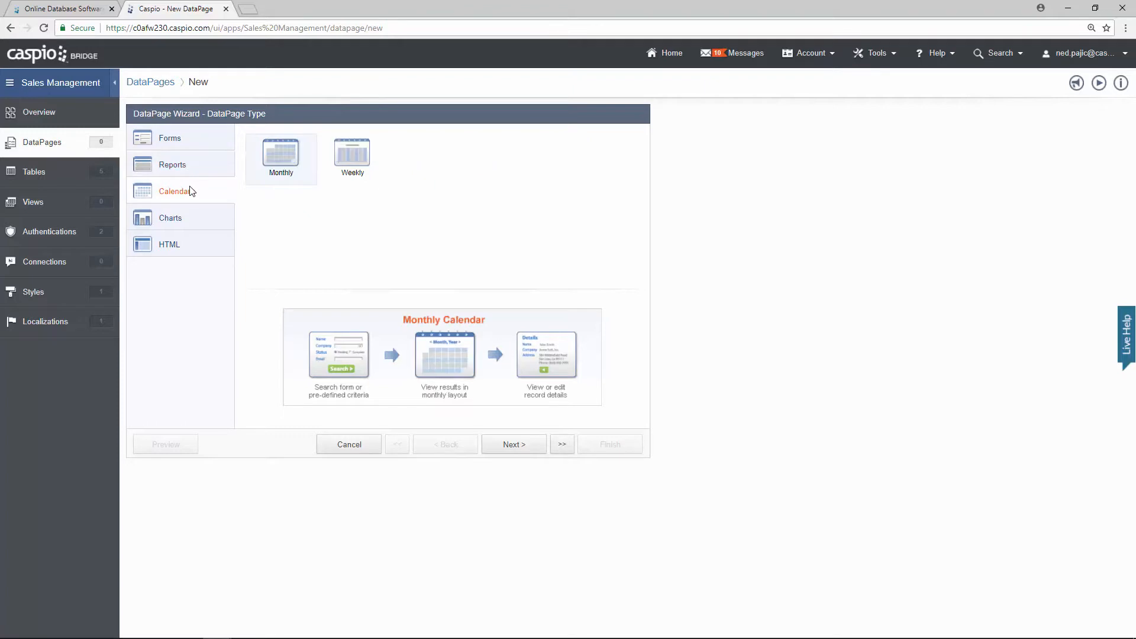
left_click(199, 222)
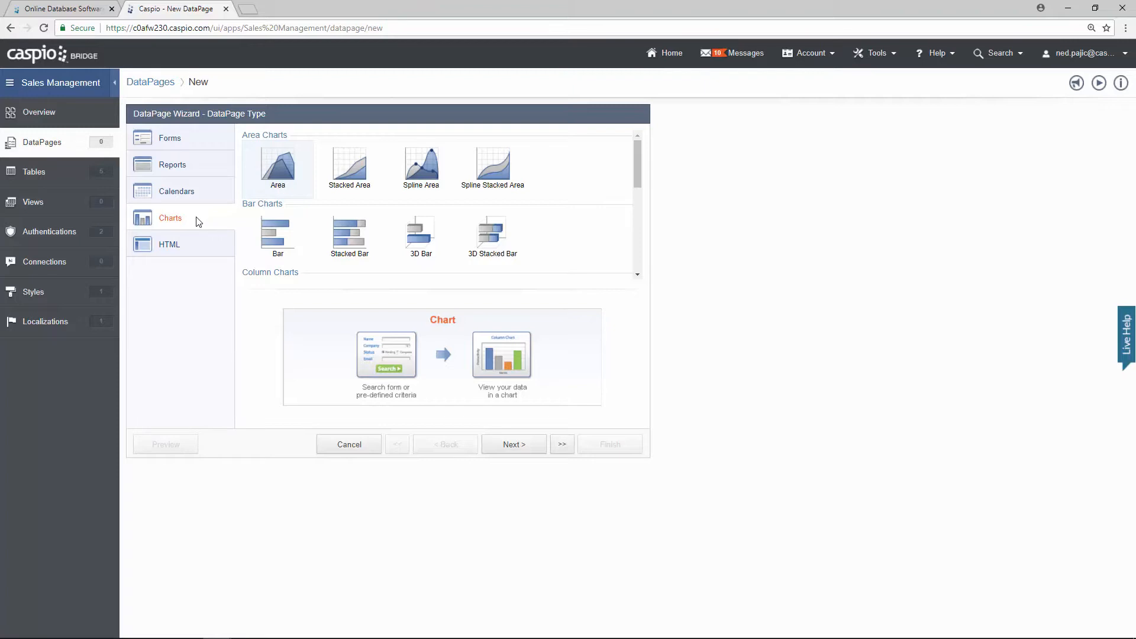
left_click(198, 245)
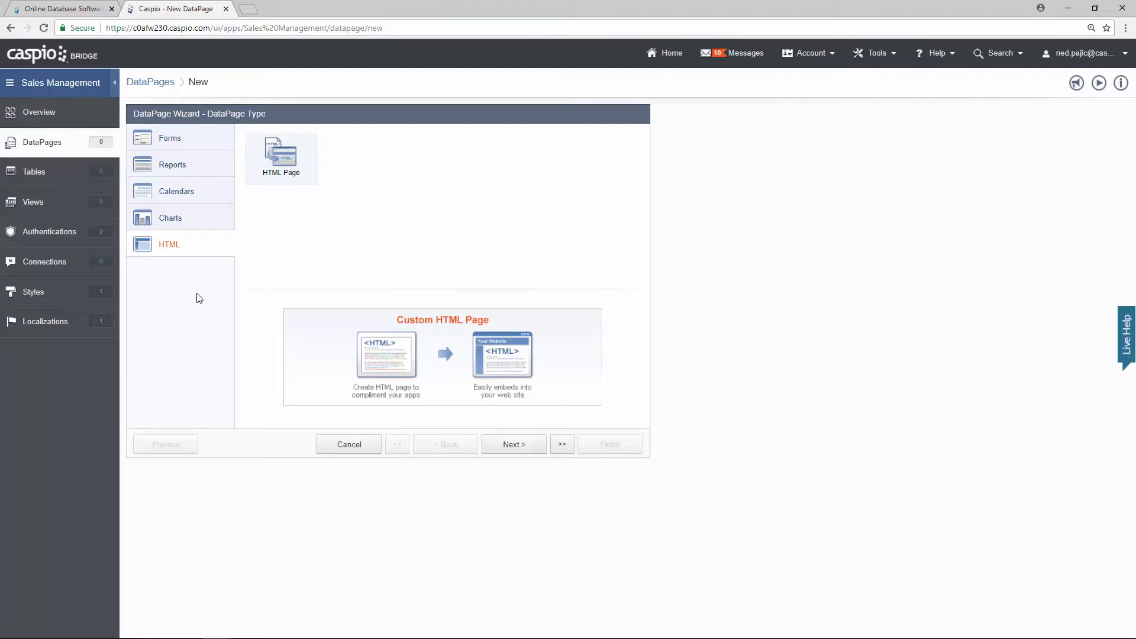
left_click(221, 222)
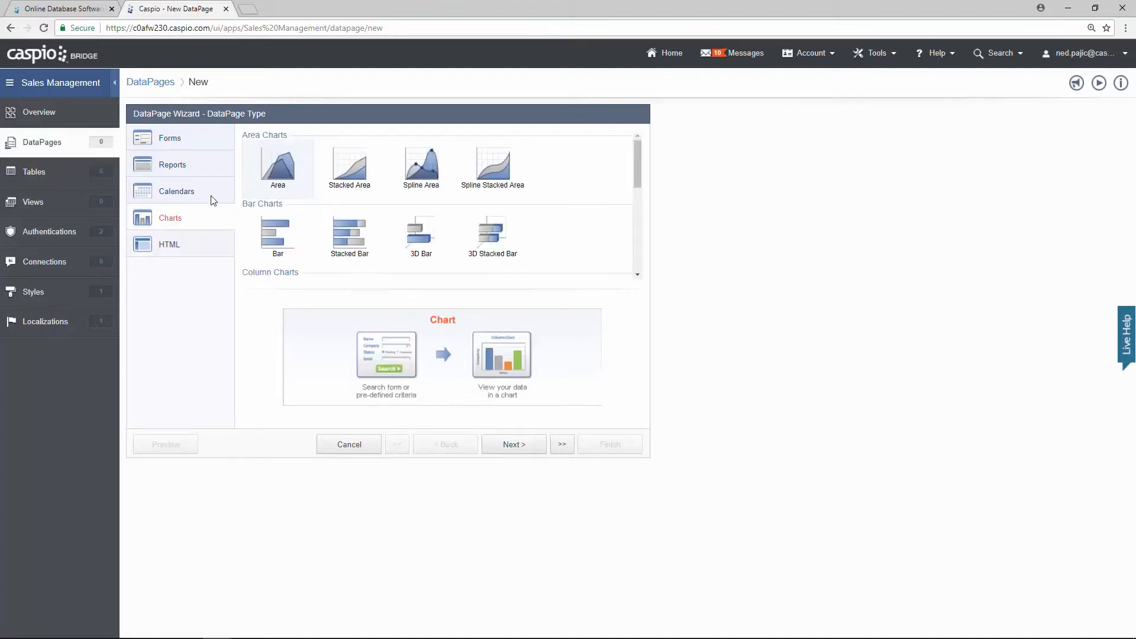
left_click(208, 183)
left_click(206, 166)
left_click(204, 145)
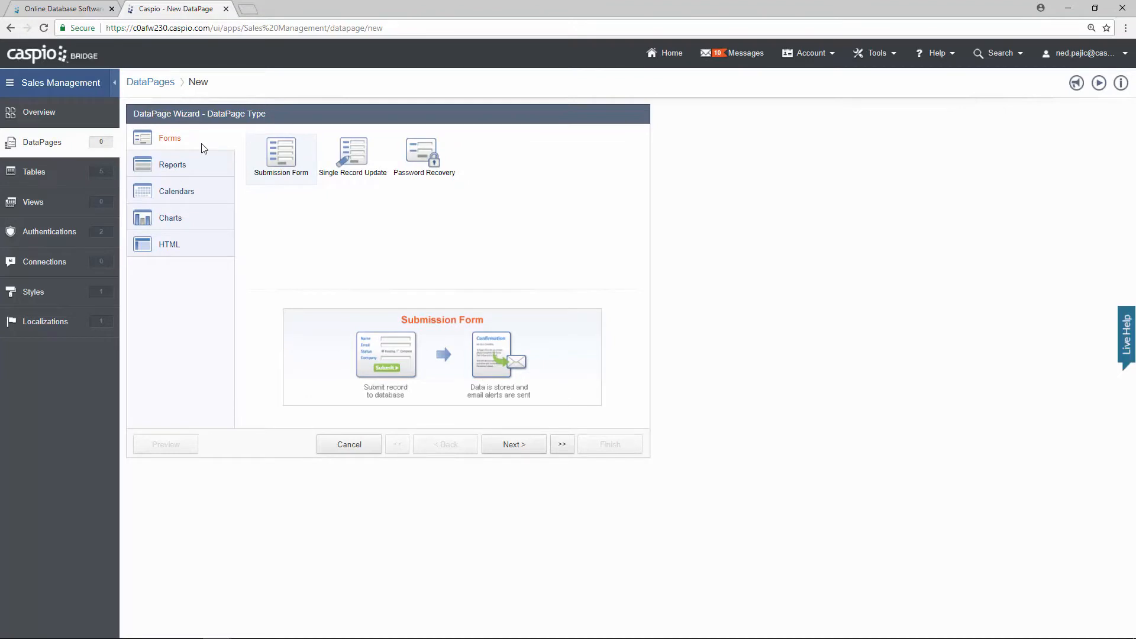
left_click(199, 168)
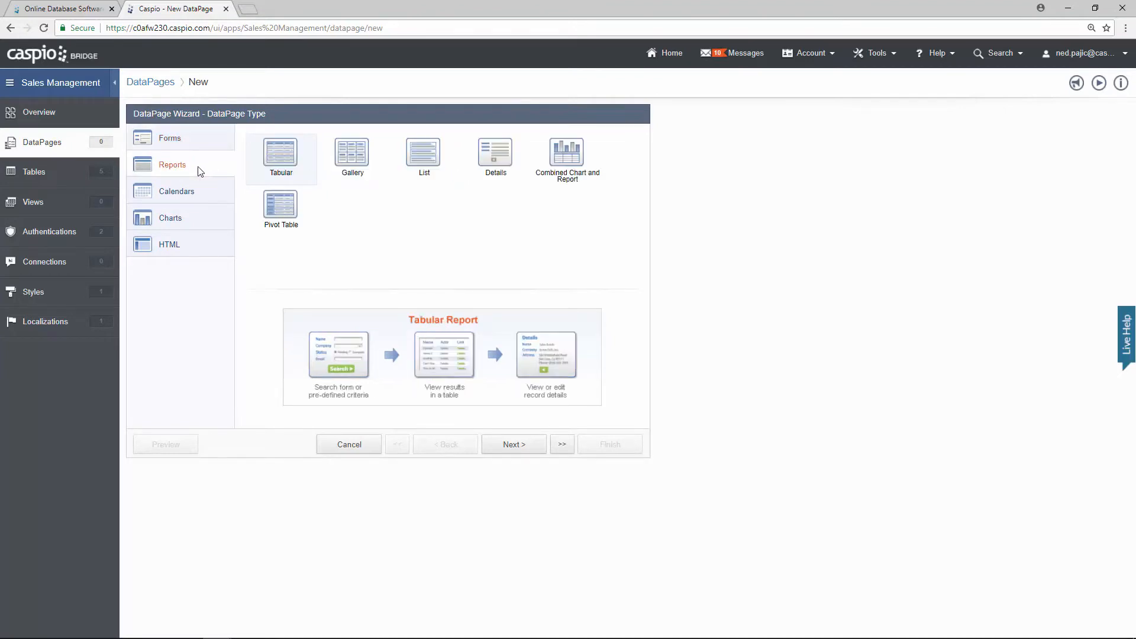
left_click(567, 158)
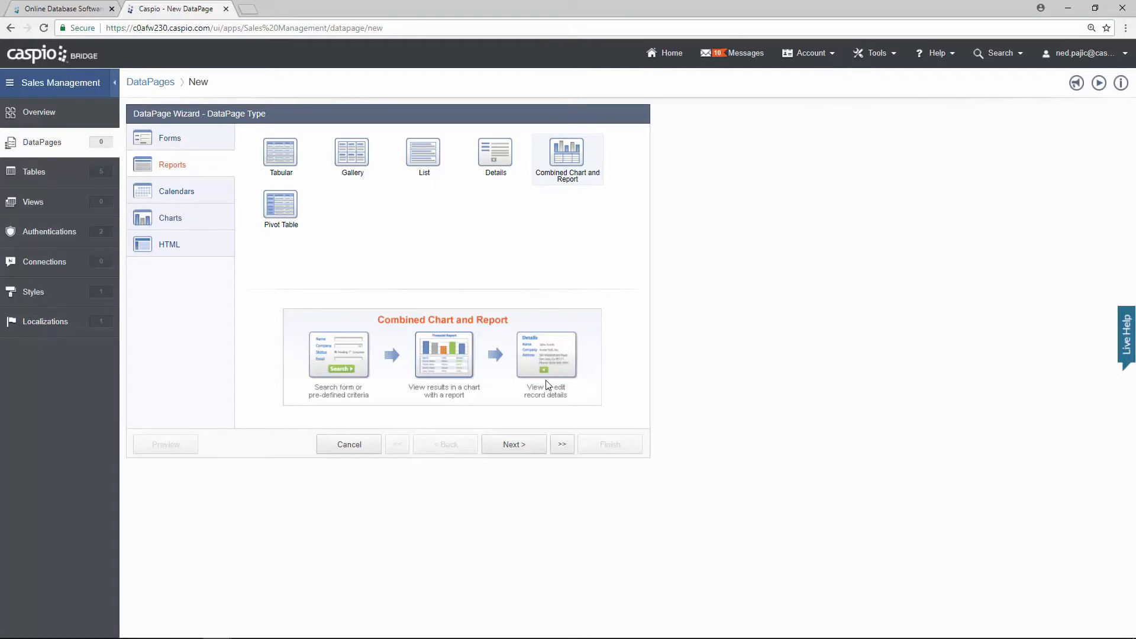
left_click(527, 451)
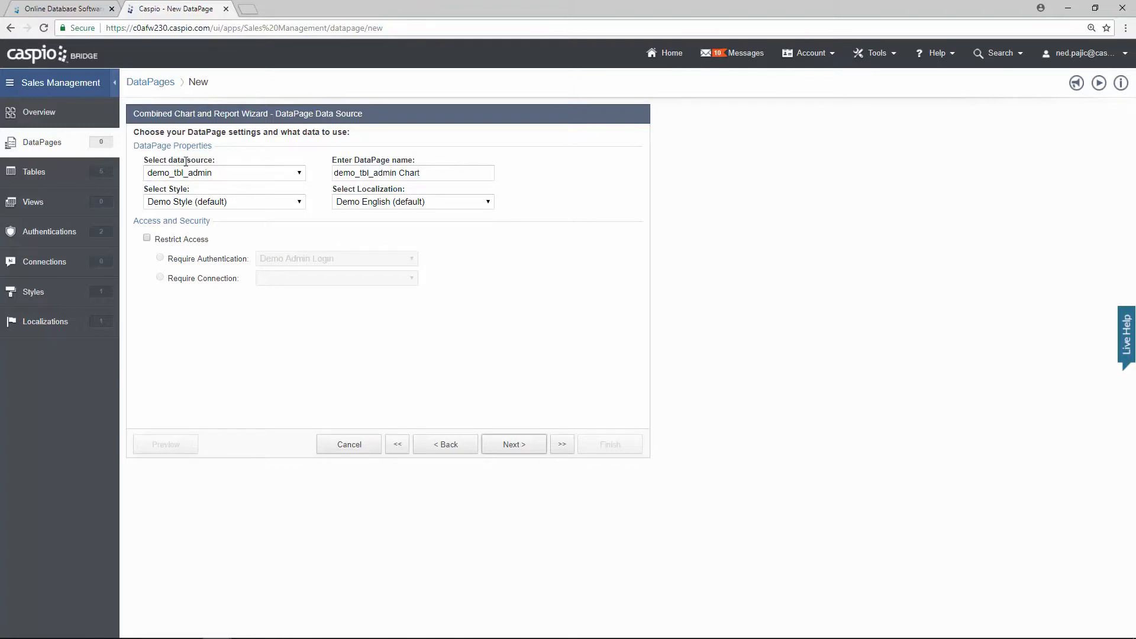
Step: Use demo_tbl_sales as the data source and rename the DataPage to 'My sales'
left_click(251, 176)
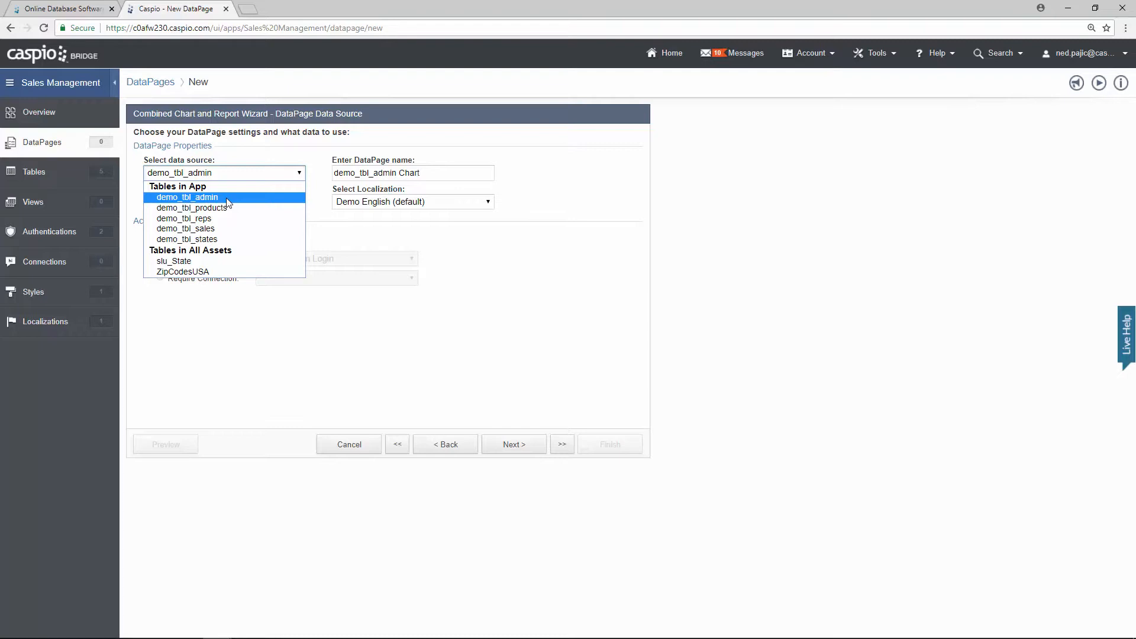
left_click(225, 232)
left_click_drag(424, 173, 288, 176)
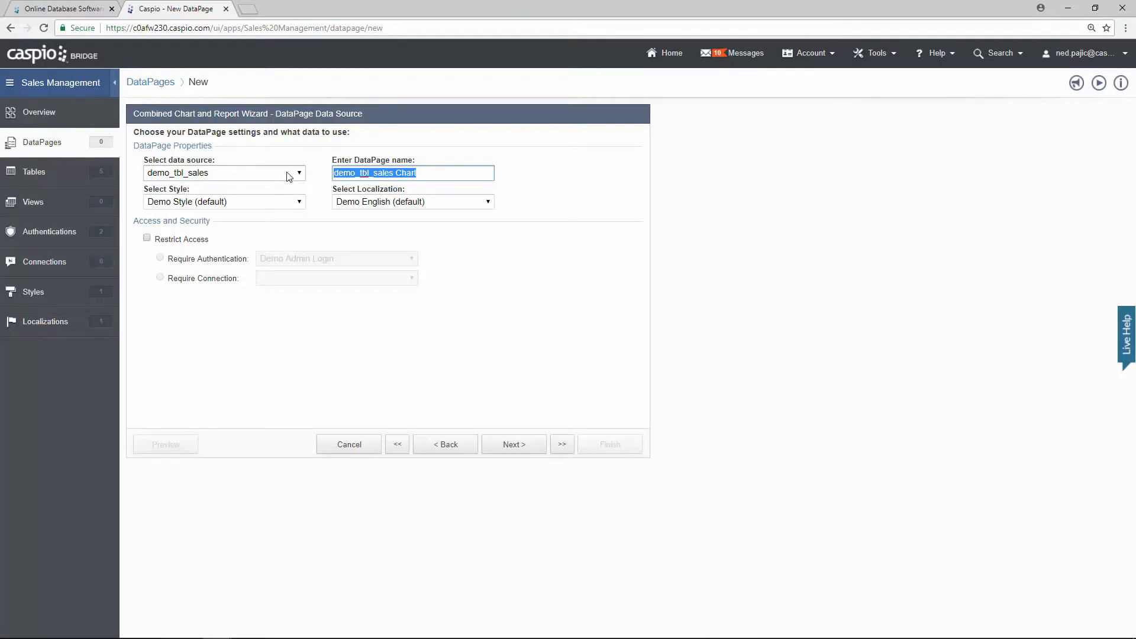
type("My sales")
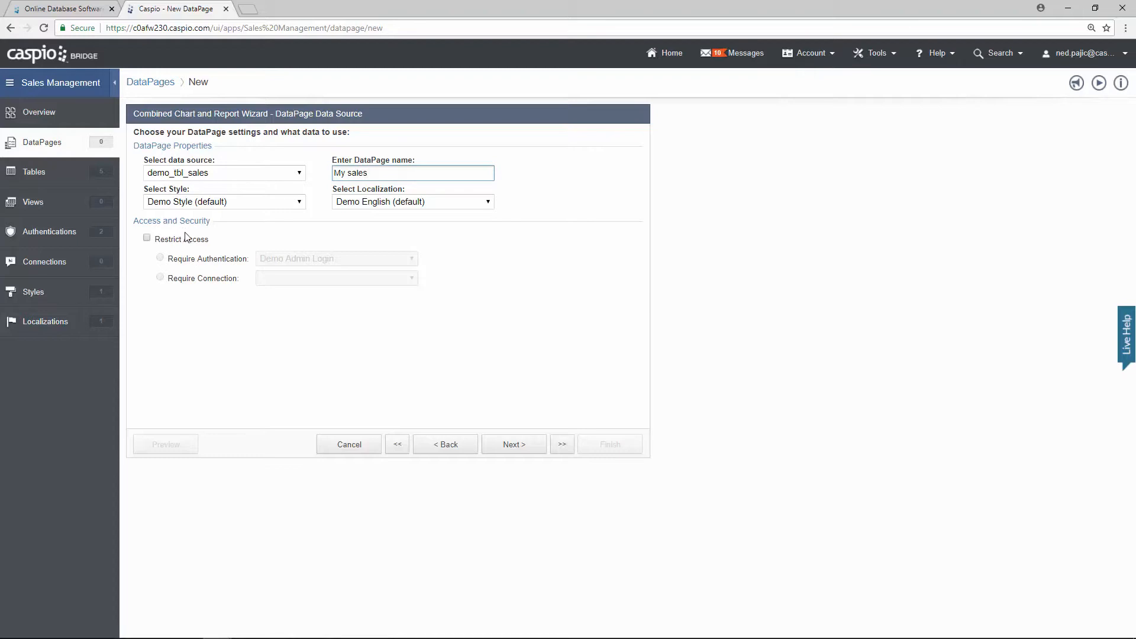
Step: Restrict access to users authenticated through Demo Reps Login, then advance to Search Type
left_click(147, 238)
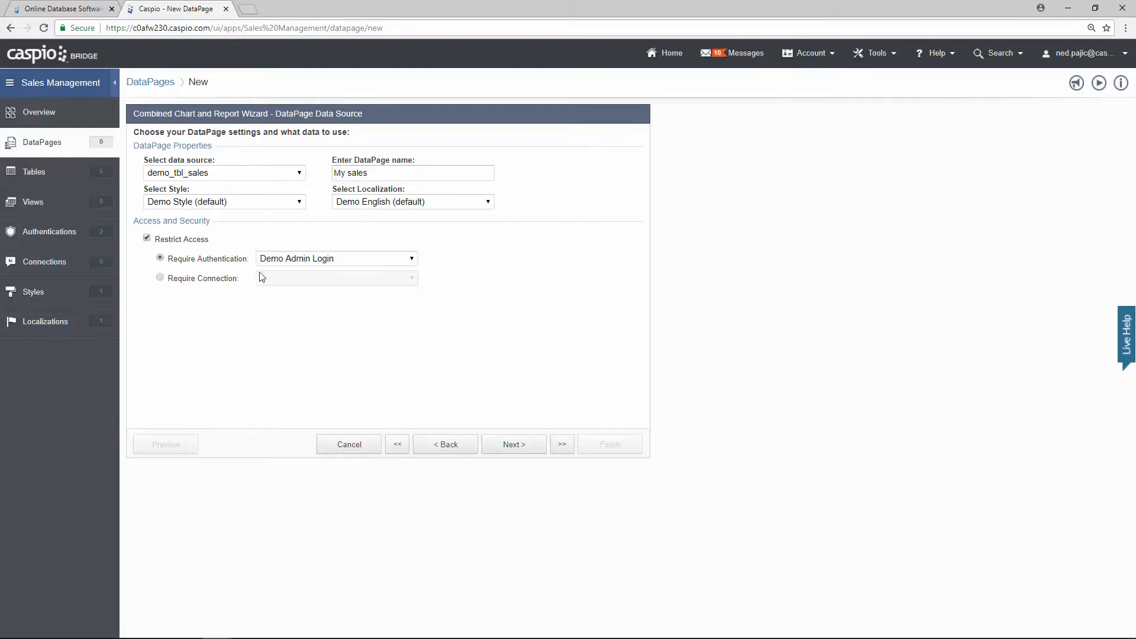
left_click(300, 265)
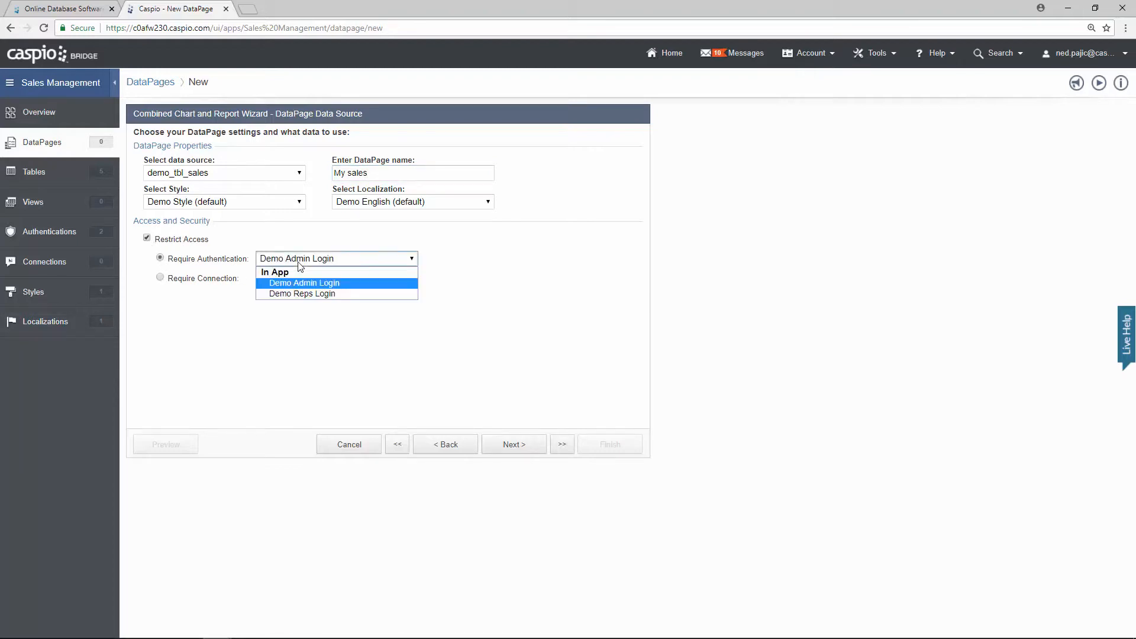
left_click(314, 294)
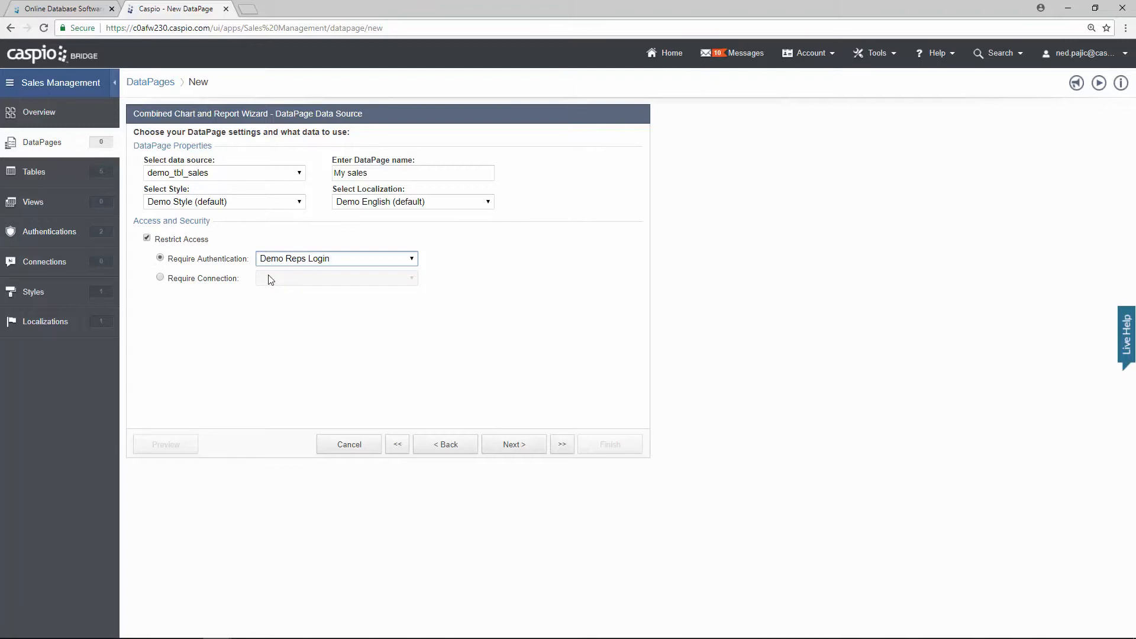
left_click(523, 445)
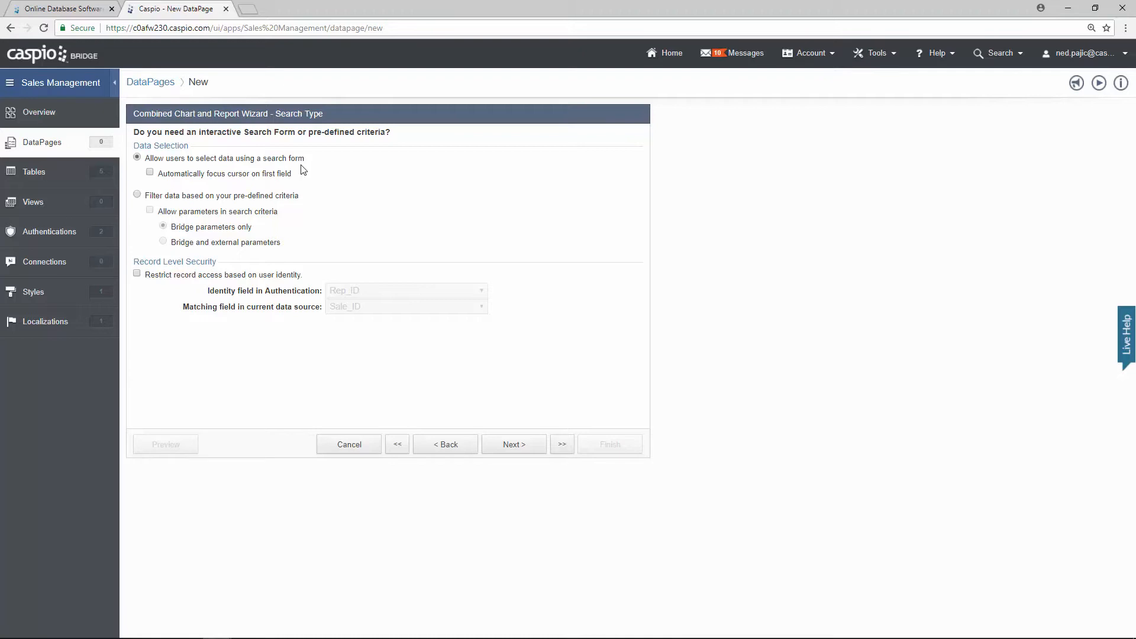
Step: Use pre-defined criteria filtering with record-level access matched on Rep_ID
left_click(253, 196)
left_click(138, 274)
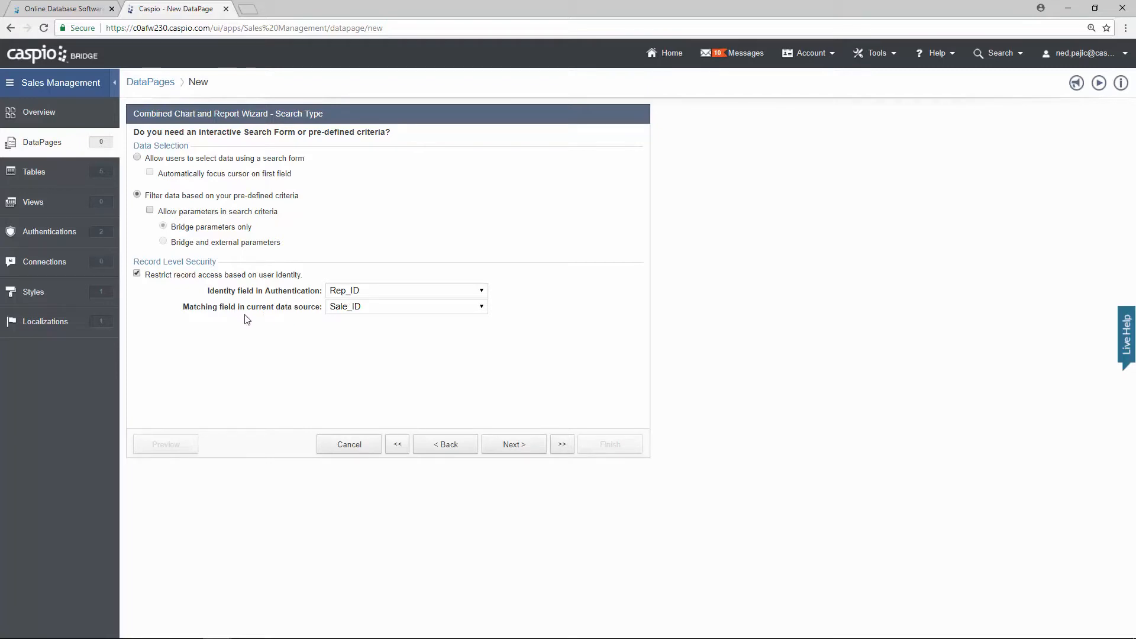
left_click(385, 313)
left_click(382, 327)
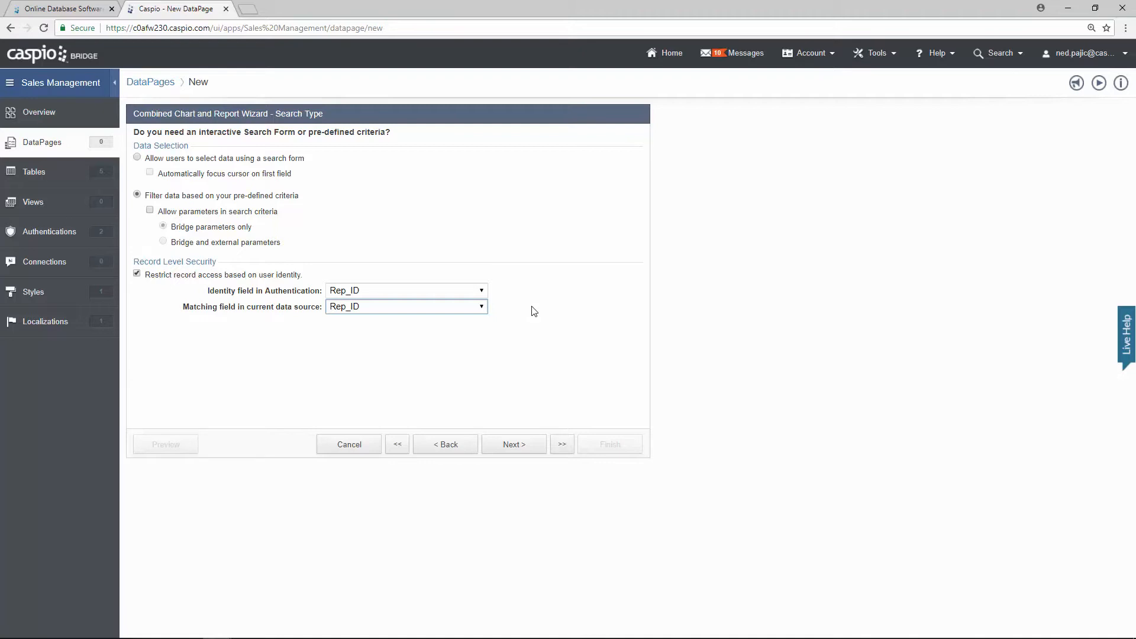
left_click(520, 447)
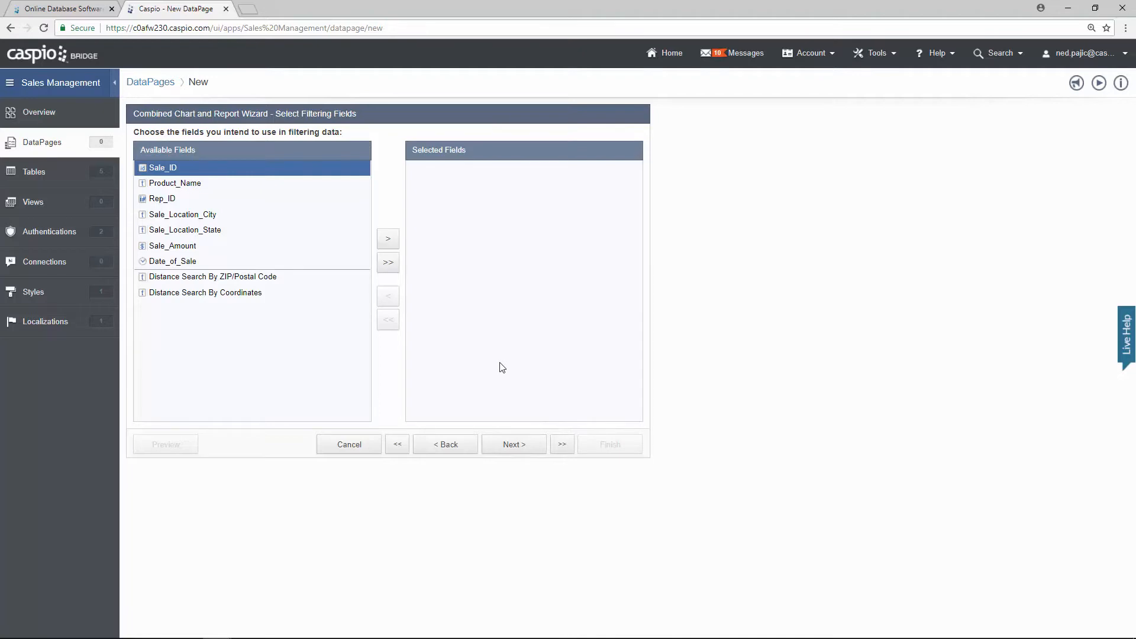
Step: Add Product_Name, Sale_Location_City, Sale_Location_State, Sale_Amount and Date_of_Sale as results fields
left_click(528, 448)
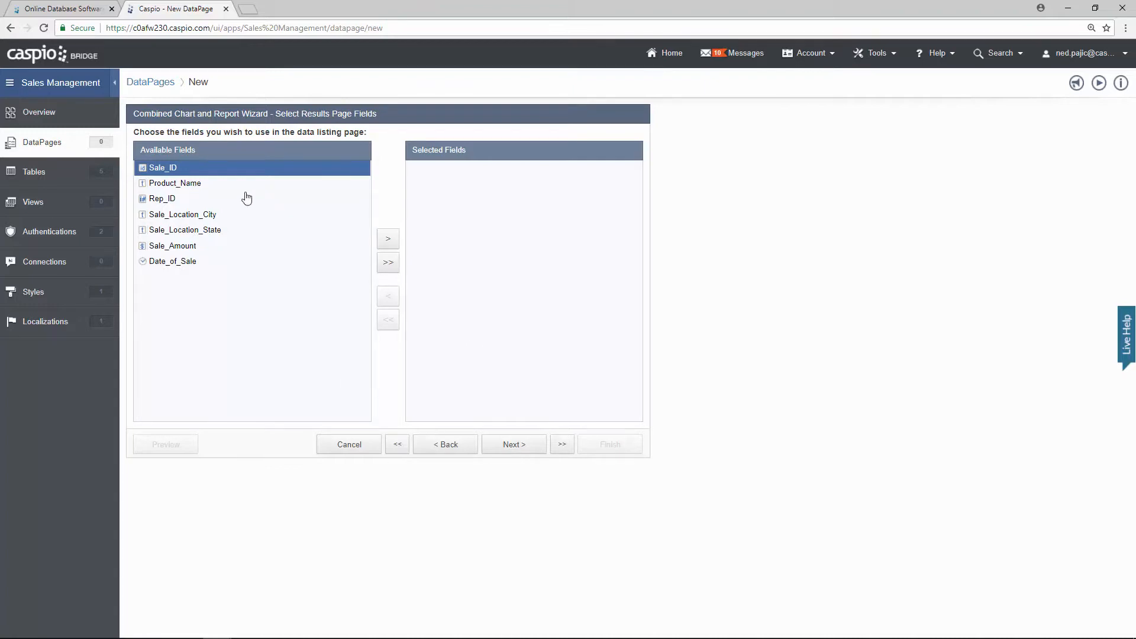
left_click(237, 185)
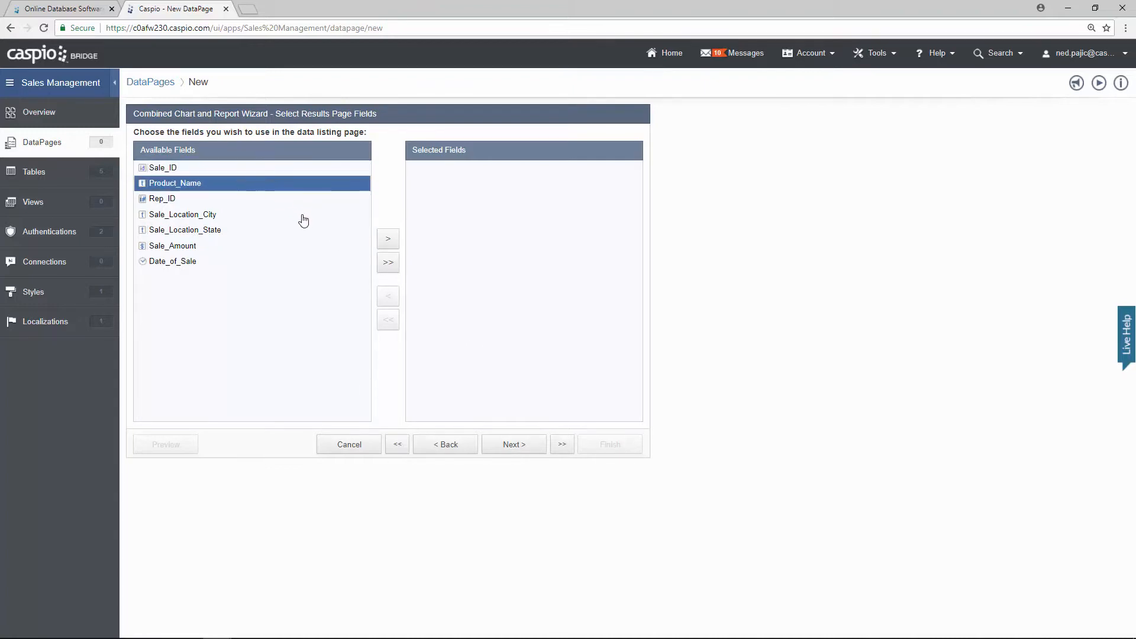
left_click(389, 242)
left_click(222, 206)
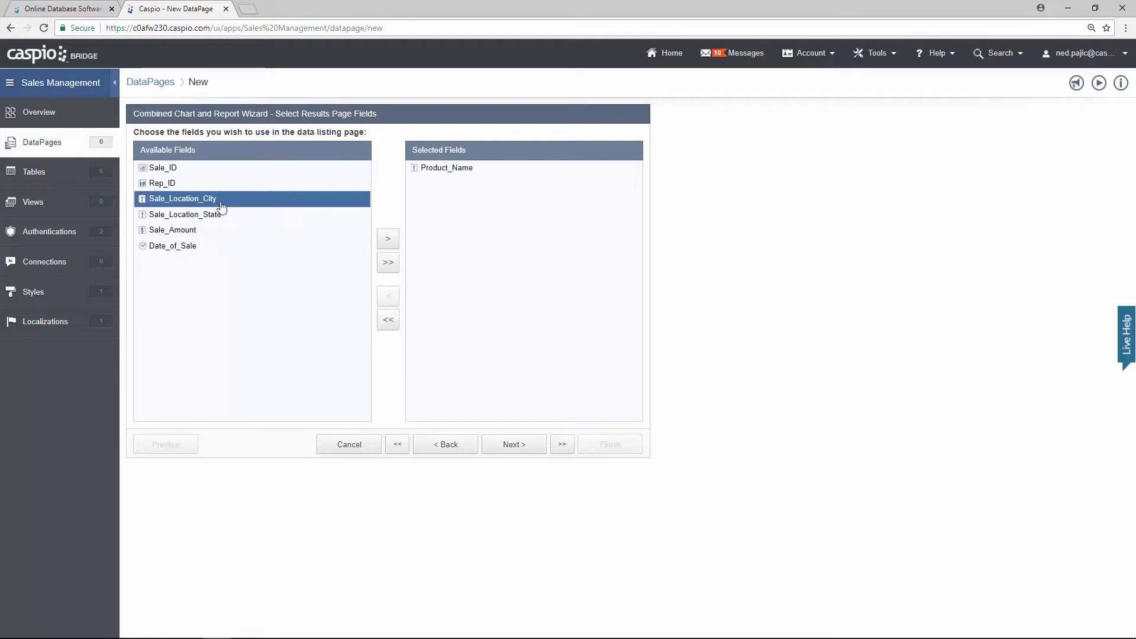
left_click(387, 242)
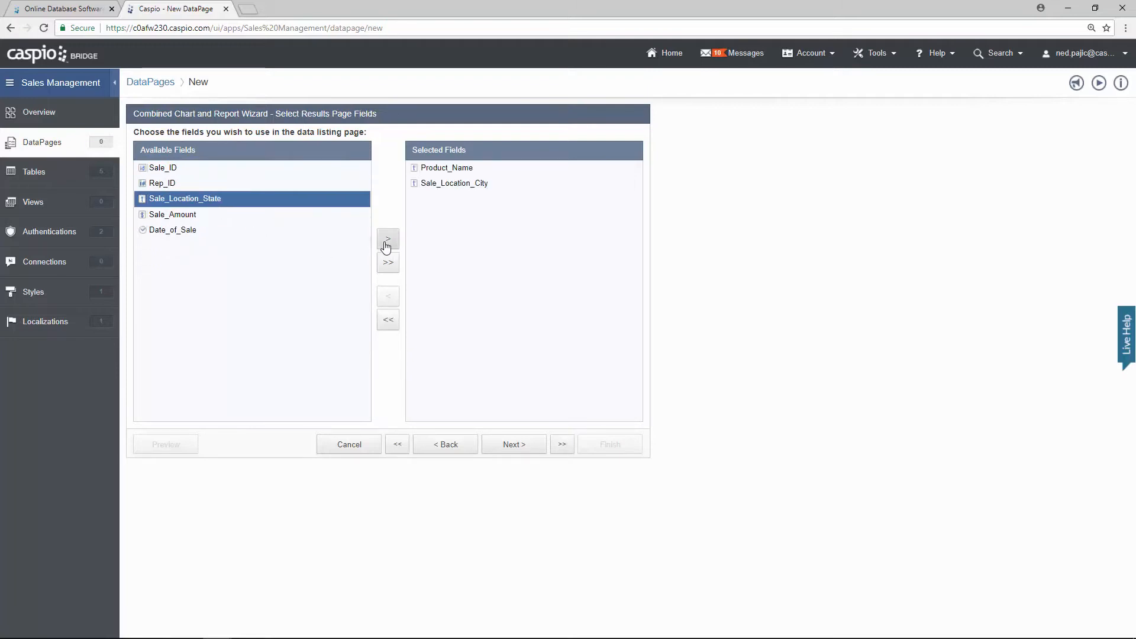
left_click(386, 246)
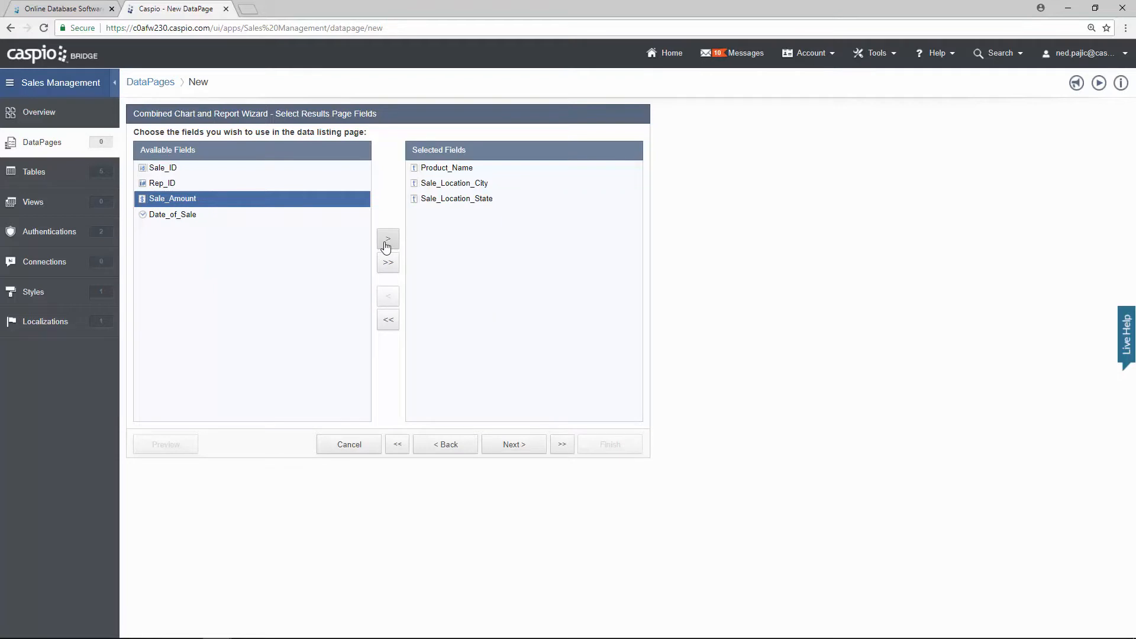
left_click(386, 244)
left_click(386, 244)
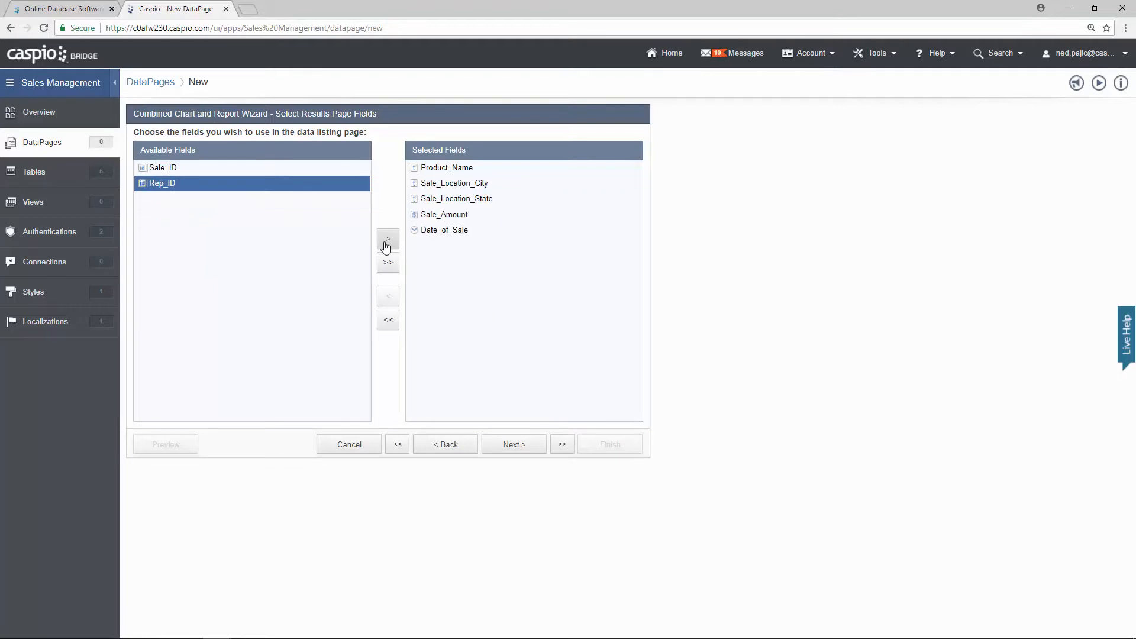
left_click(512, 444)
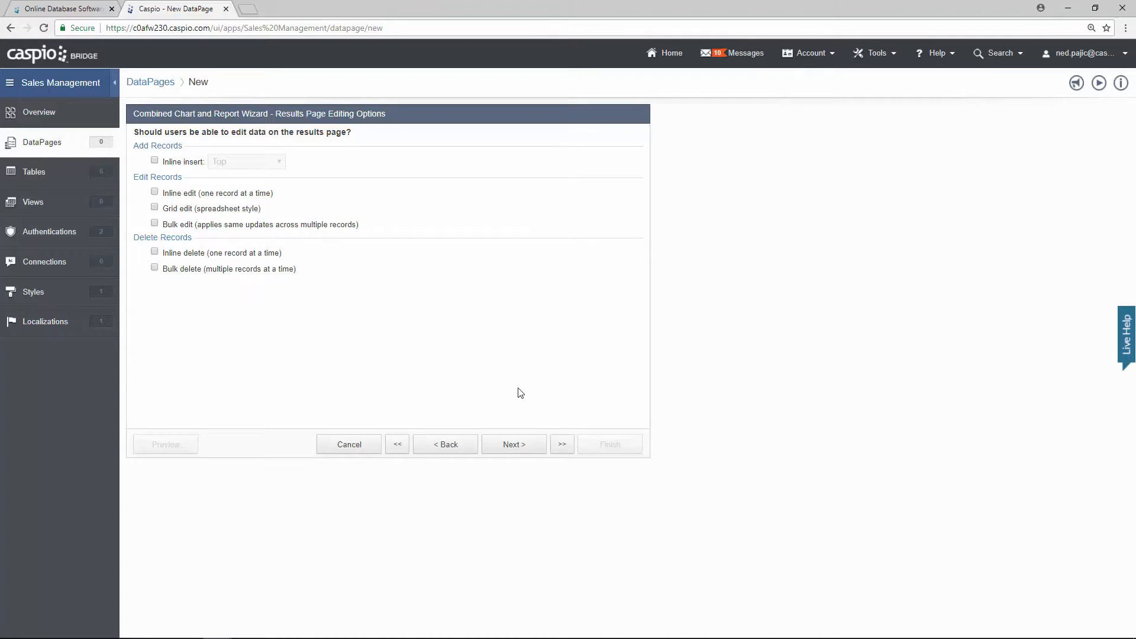
Step: Group results by Product_Name as collapsible groups and insert a Totals & Aggregation element
left_click(519, 448)
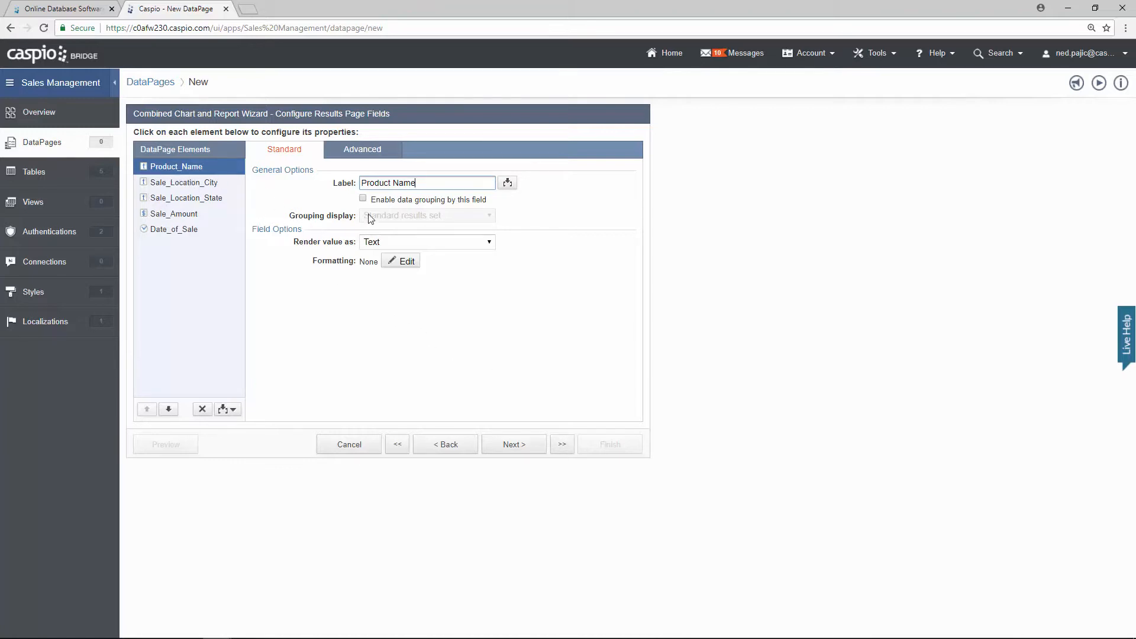
left_click(363, 200)
left_click(378, 216)
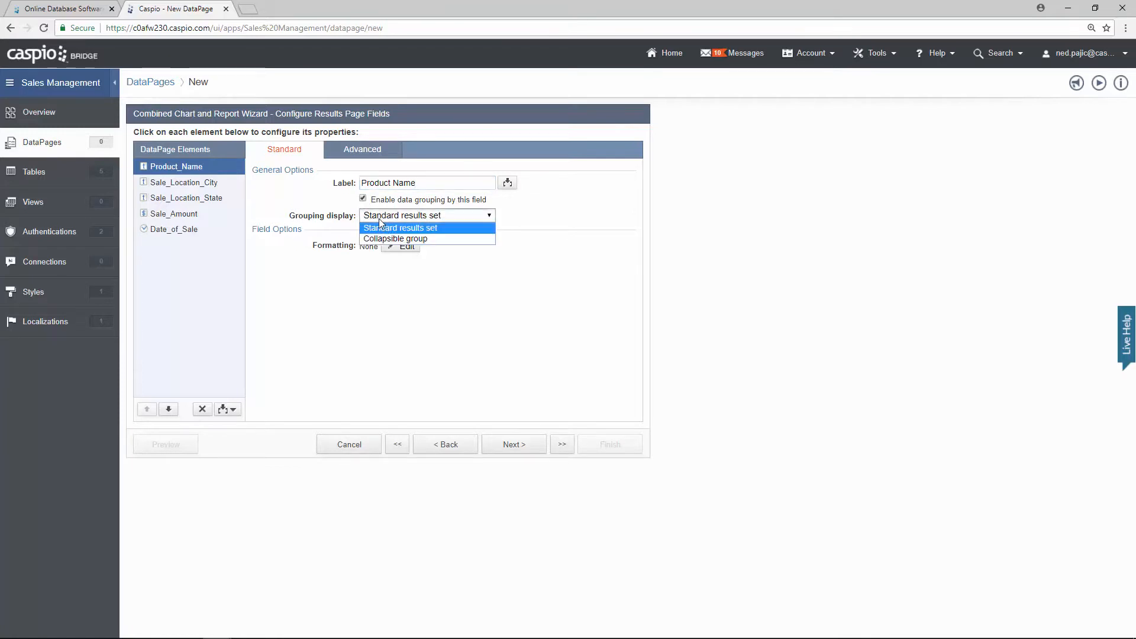
left_click(390, 239)
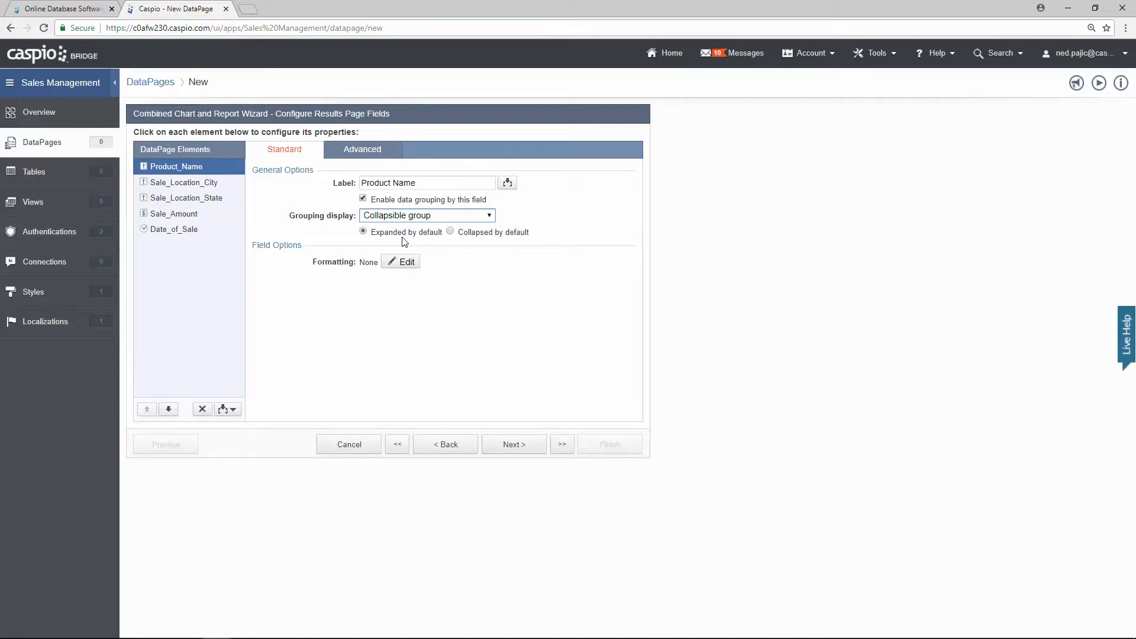
left_click(233, 409)
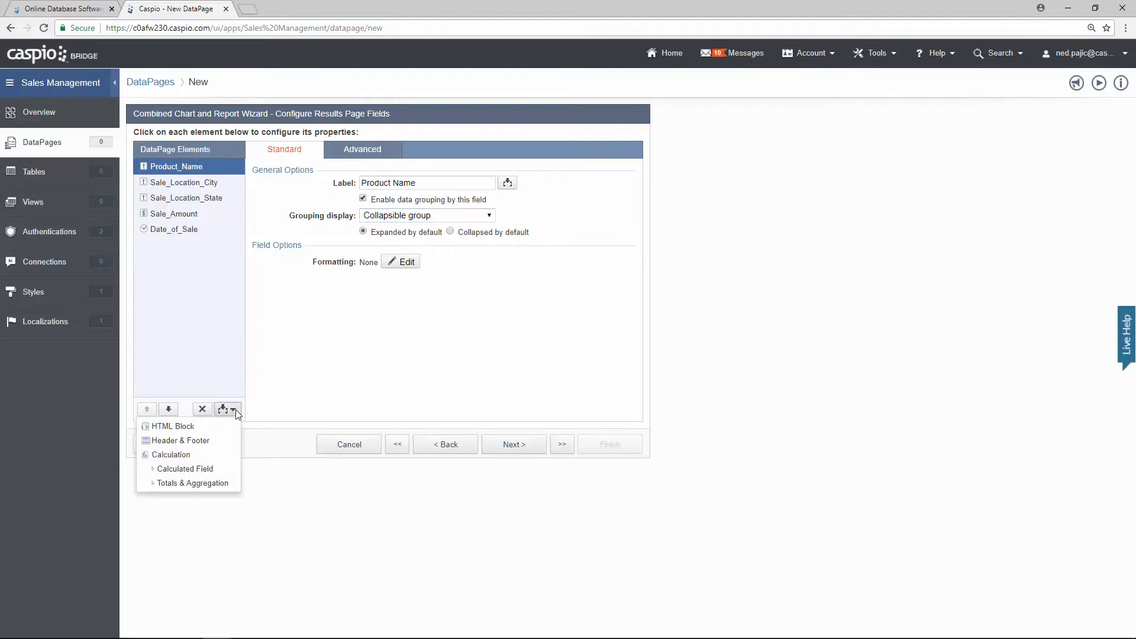
left_click(207, 483)
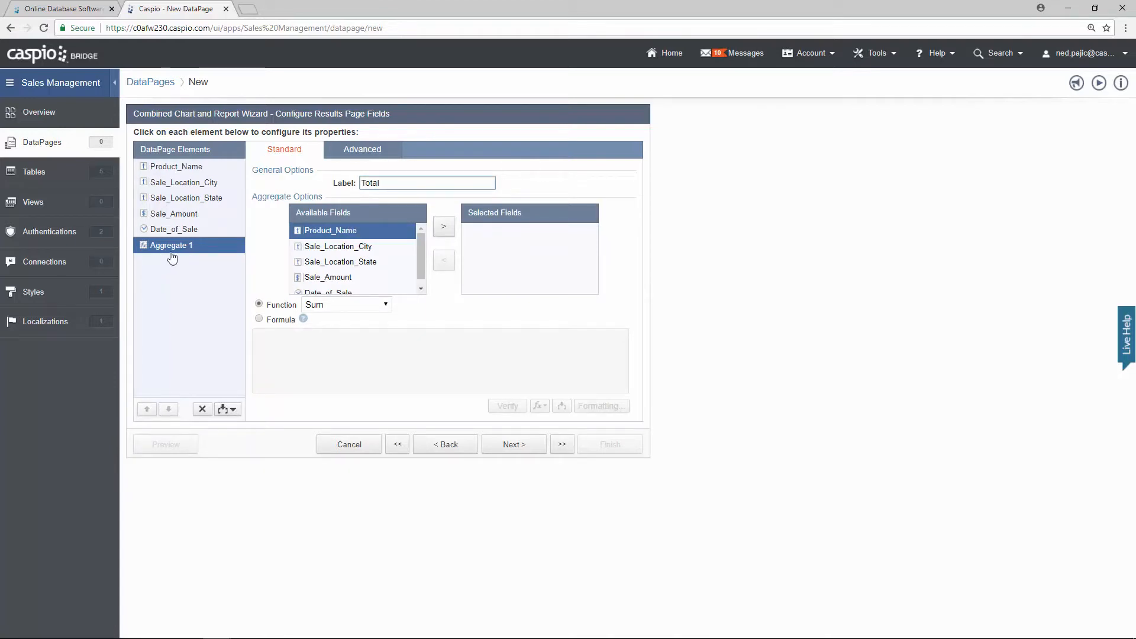
Step: Add Sale_Amount to Aggregate 1's selected fields, keeping the Sum function
scroll(422, 268, "down", 1)
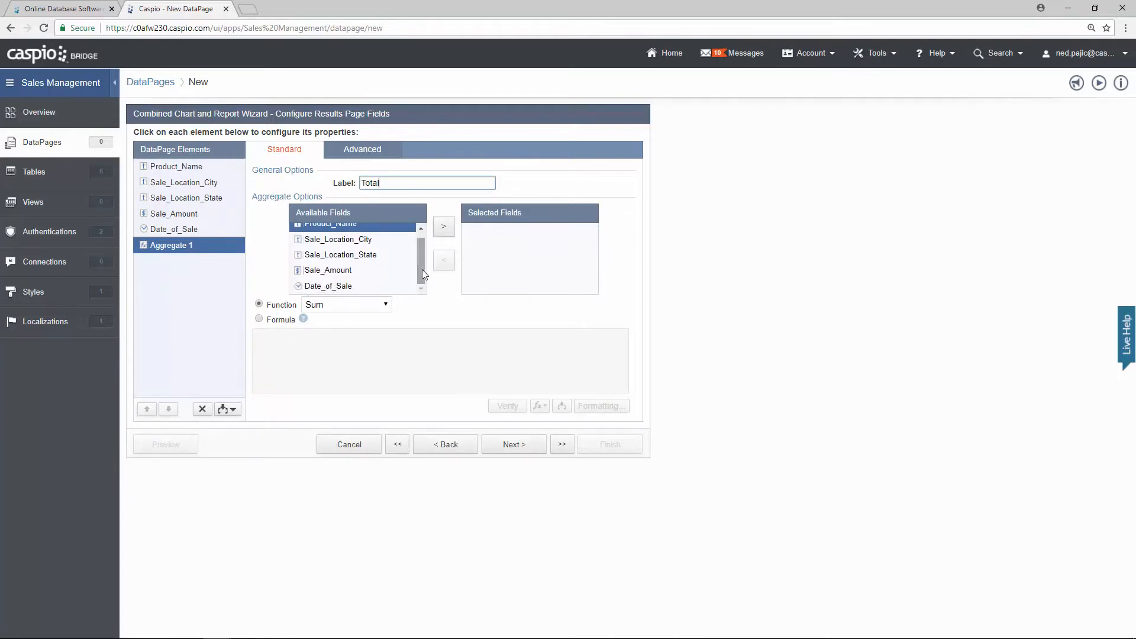
left_click(346, 270)
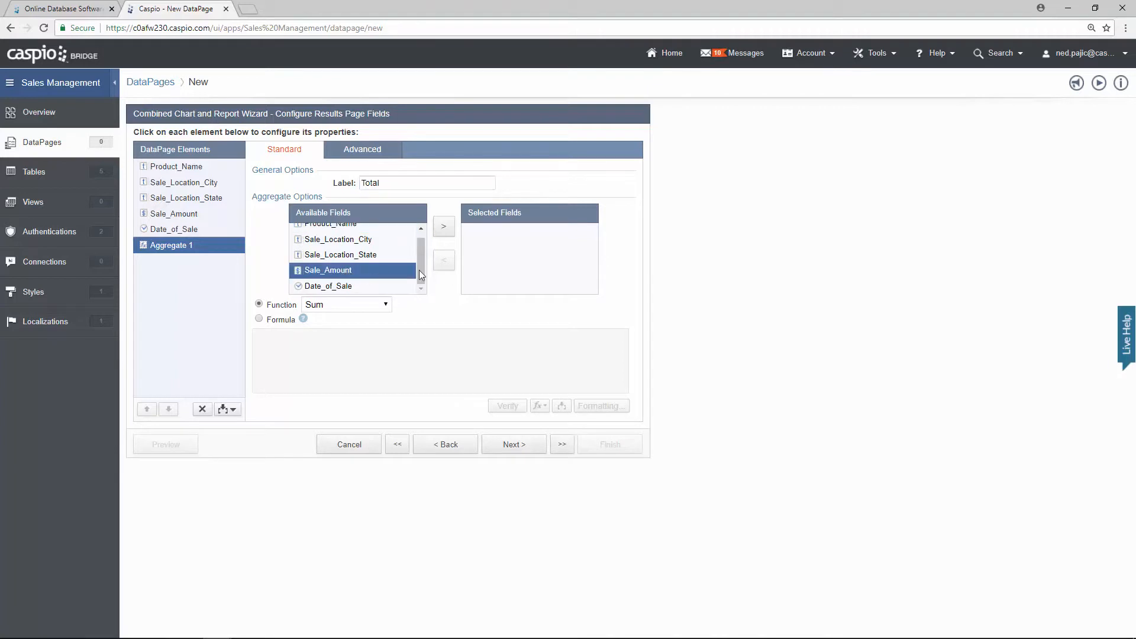
left_click(443, 235)
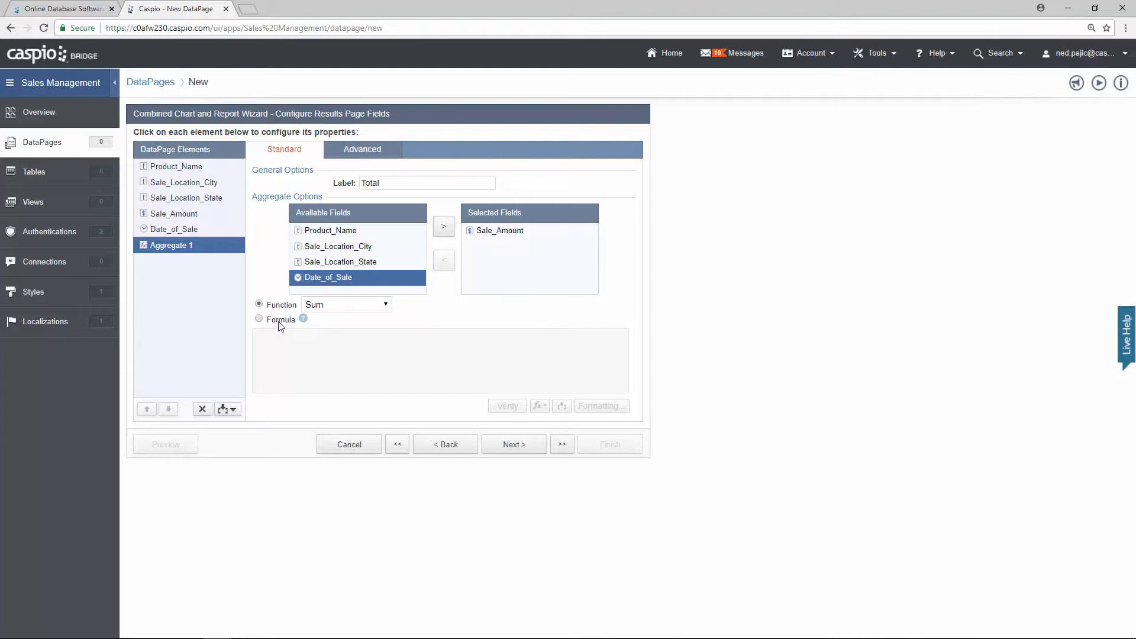
Step: Set the results page to show 25 records per page
left_click(521, 452)
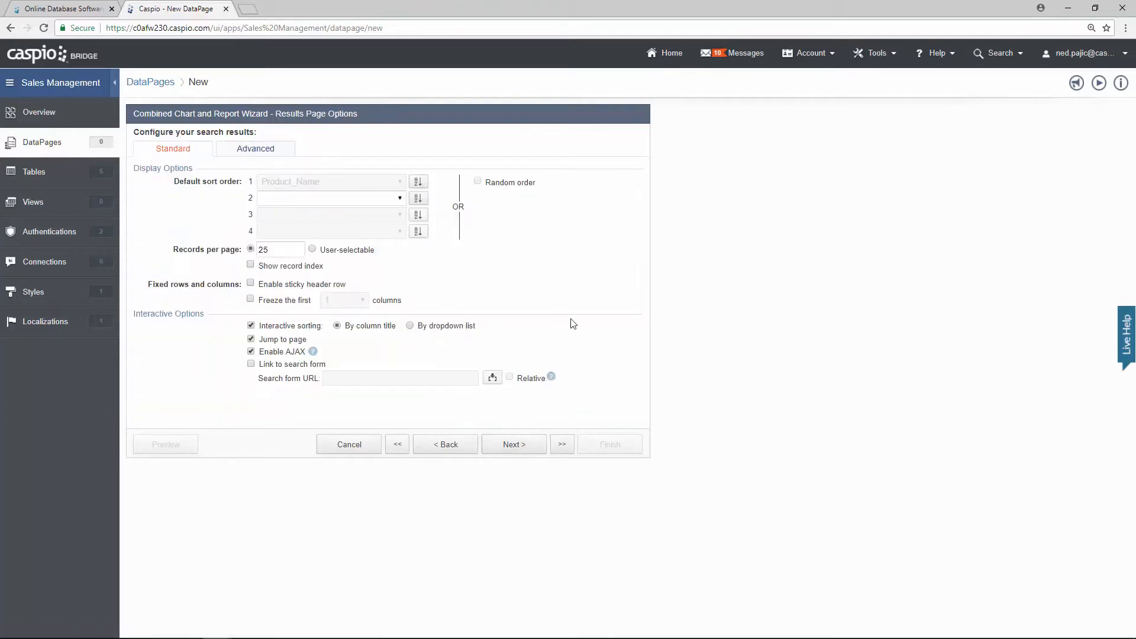
double_click(261, 250)
type("25")
Step: Choose the Stacked Column chart type for the report
left_click(514, 445)
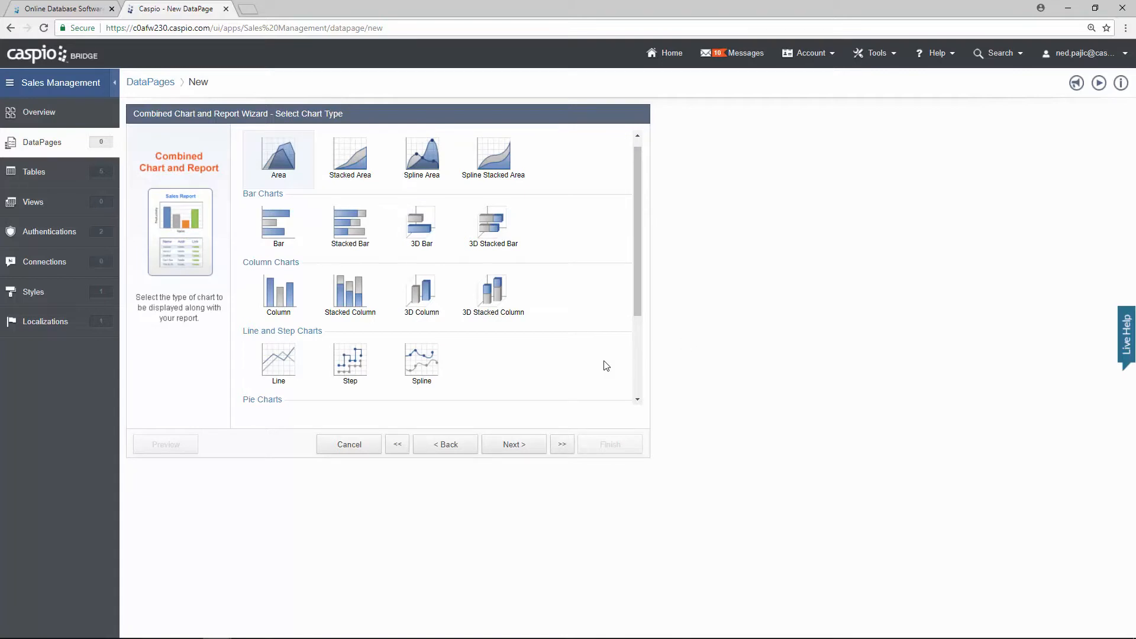
left_click(348, 305)
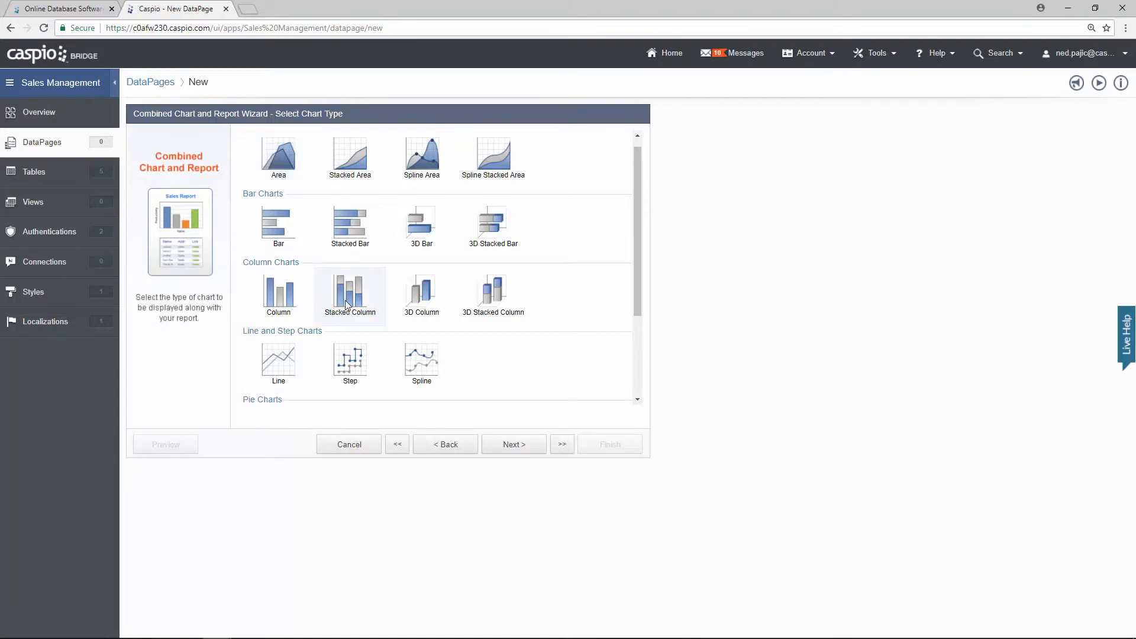
left_click(514, 444)
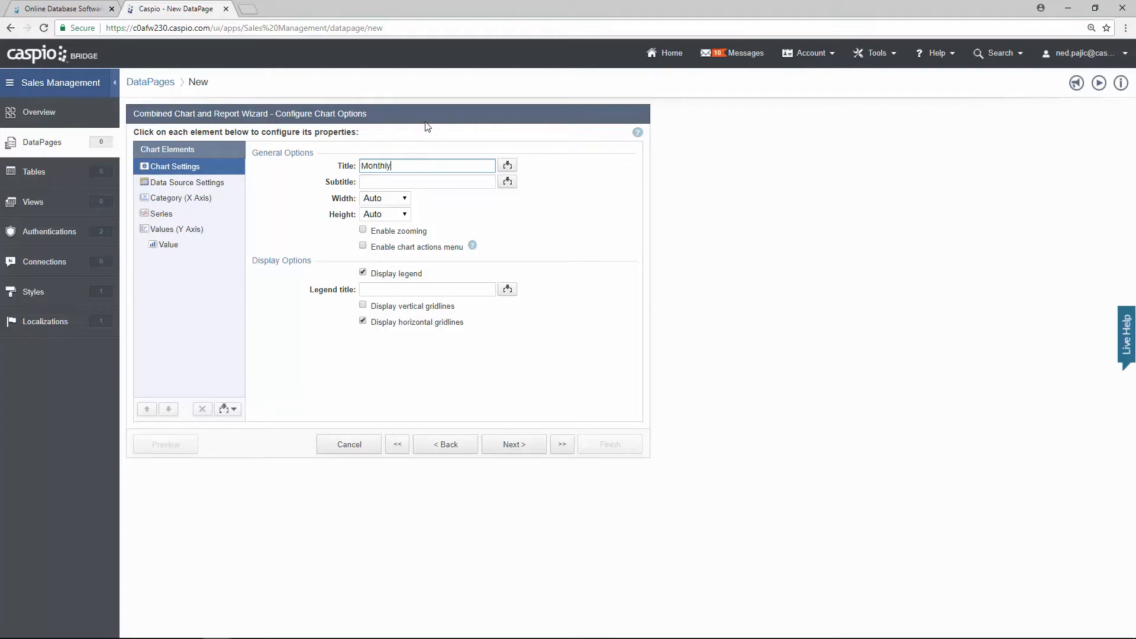
Step: Complete the chart title 'Monthly Sales', add the subtitle 'By Product', and open Data Source Settings
type("les")
left_click(412, 183)
type("By Product")
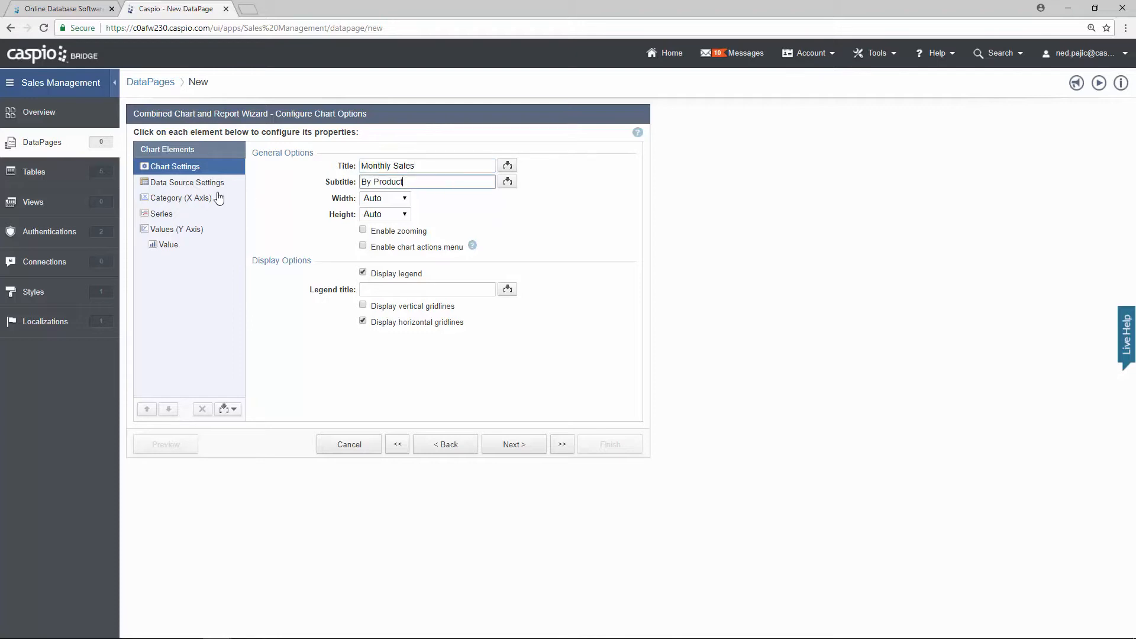
left_click(197, 190)
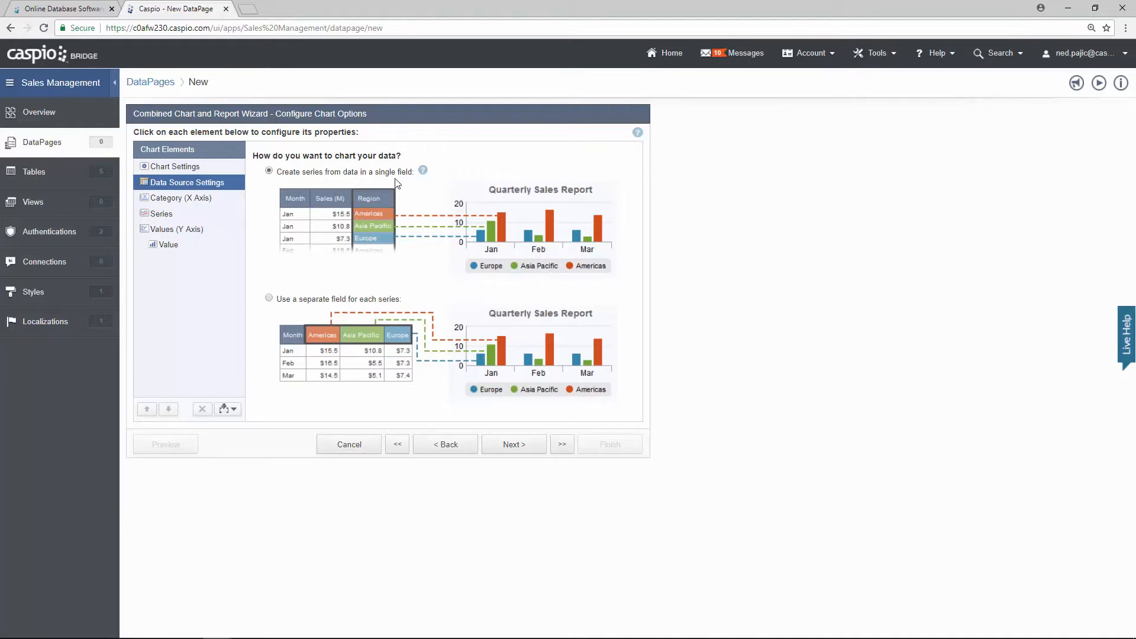
Step: Set the X axis to Date_of_Sale with a Month date rollup and the axis title 'Month'
left_click(200, 199)
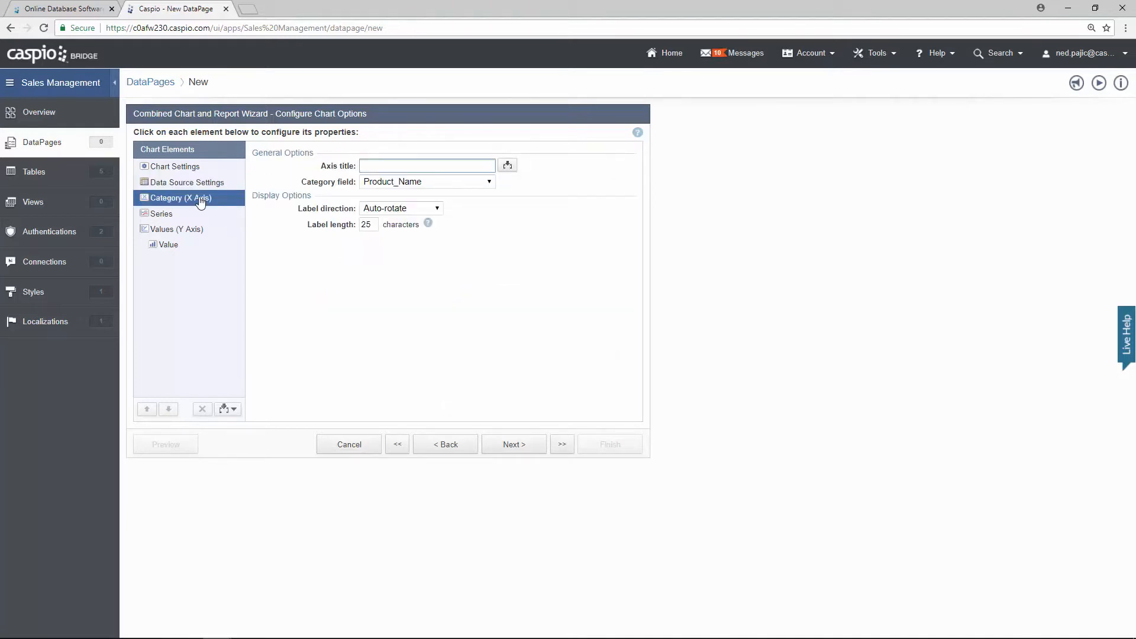
left_click(384, 182)
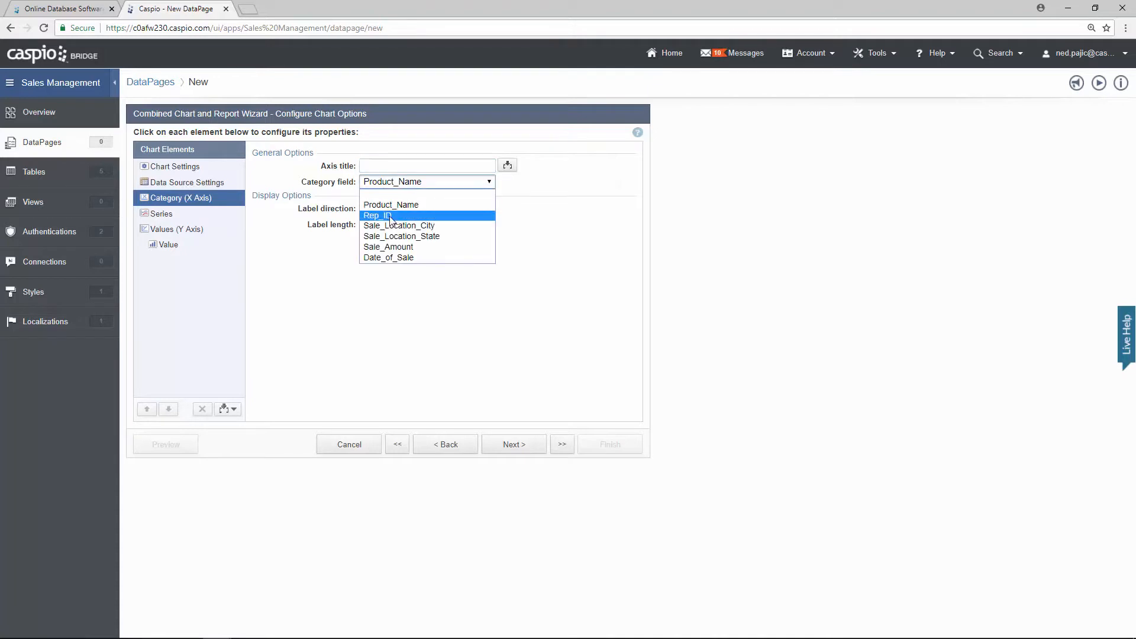
left_click(387, 258)
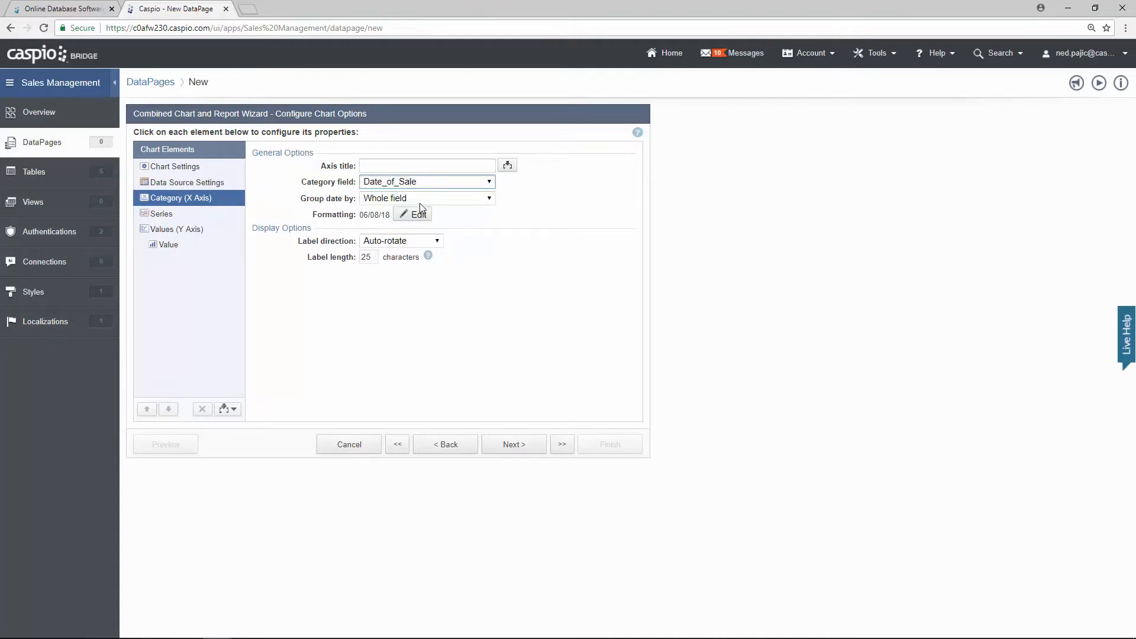
left_click(419, 204)
left_click(414, 220)
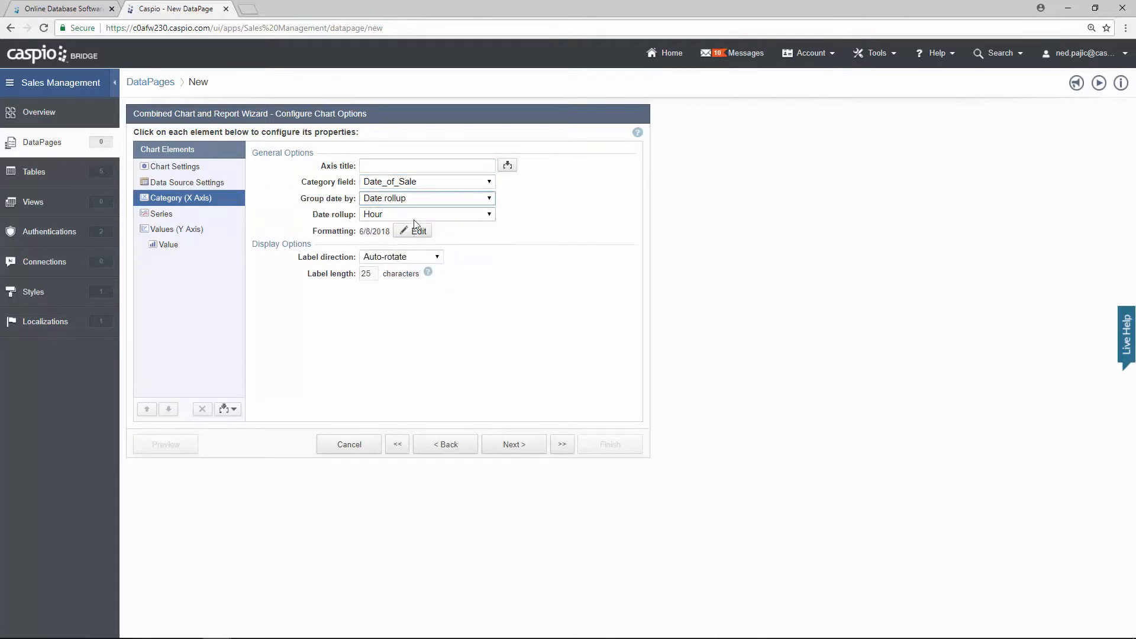
left_click(409, 215)
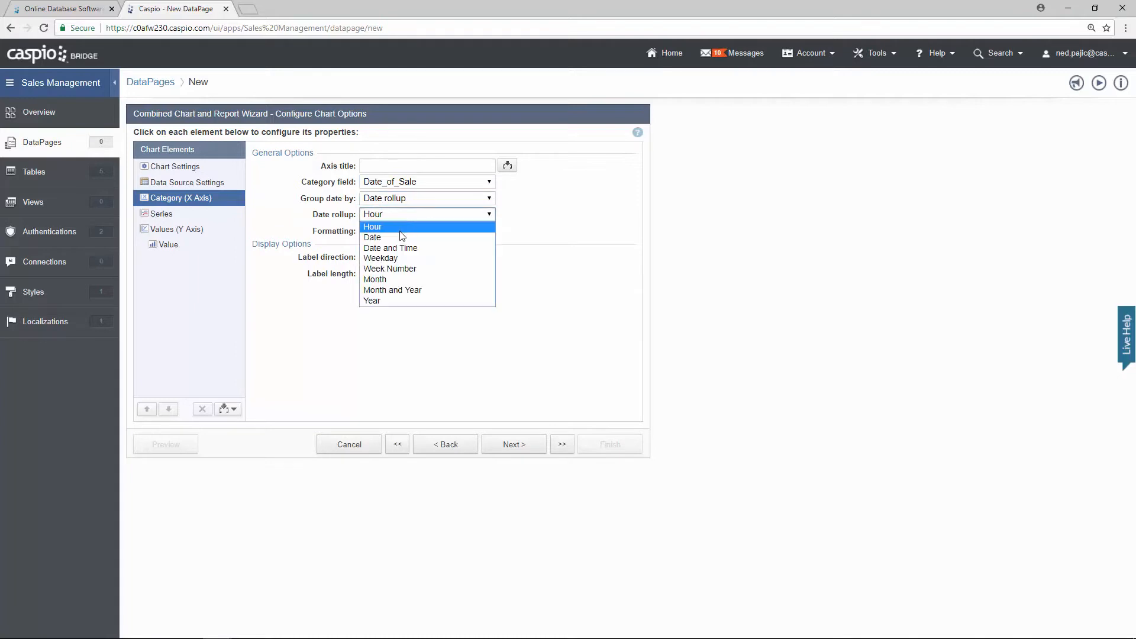
left_click(385, 279)
left_click(385, 165)
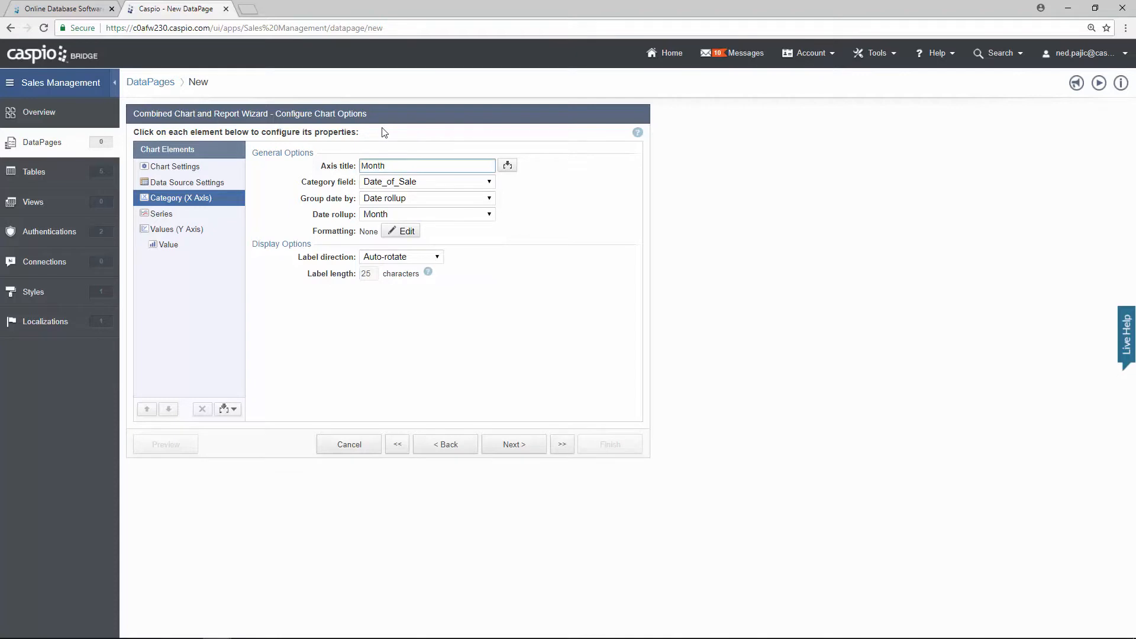
type("Month")
left_click(183, 217)
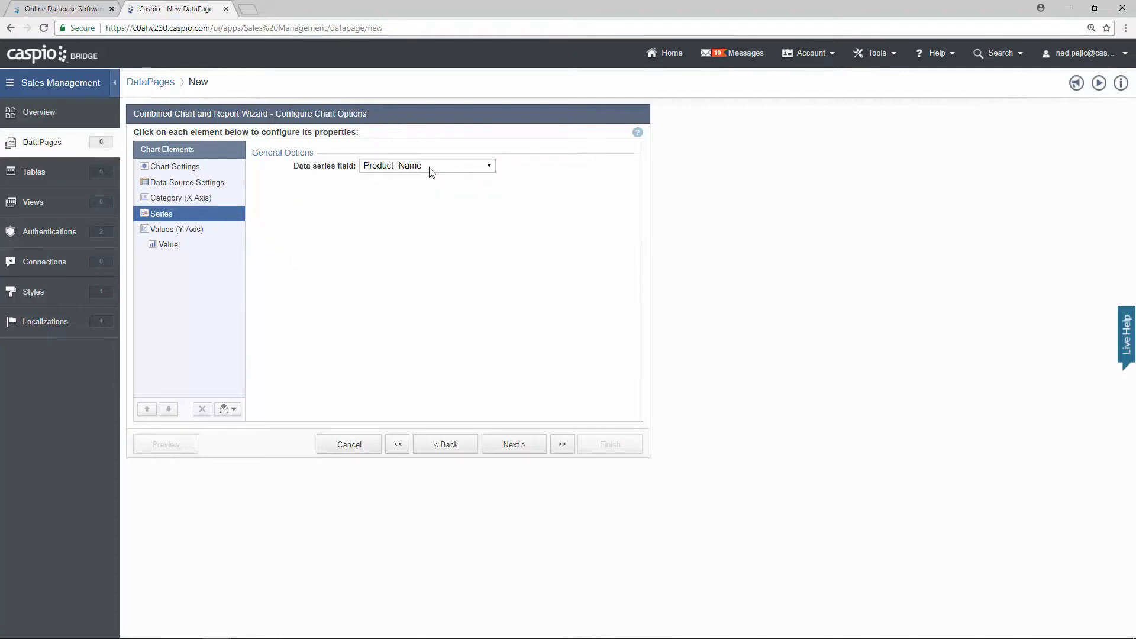
Step: Title the Y axis 'Total Sales' and give its values custom Currency formatting
left_click(199, 231)
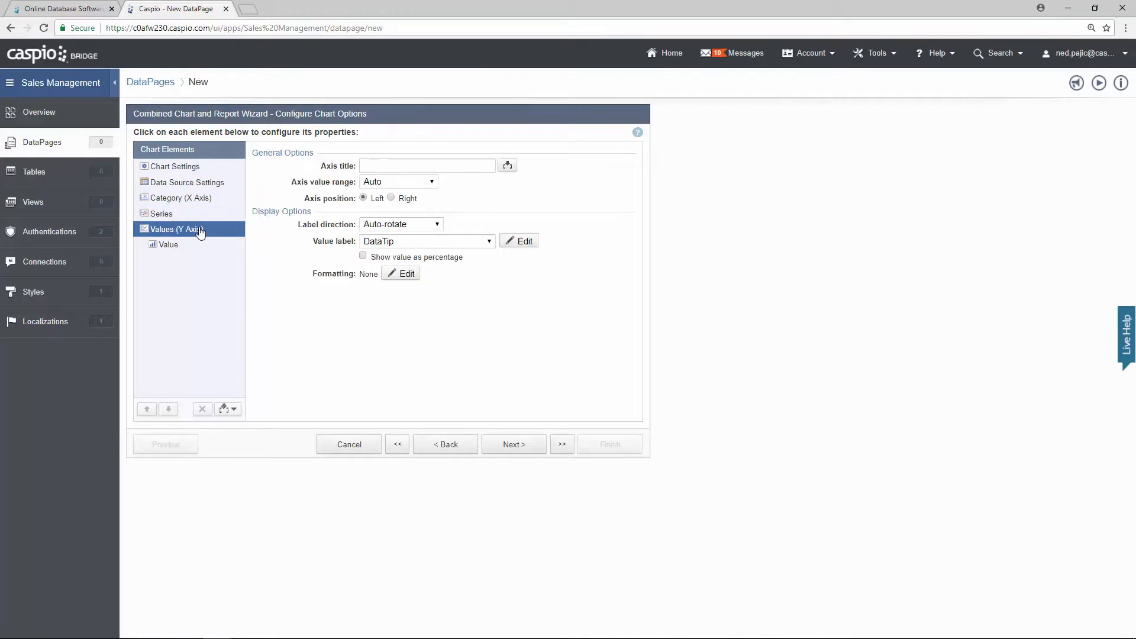
left_click(378, 161)
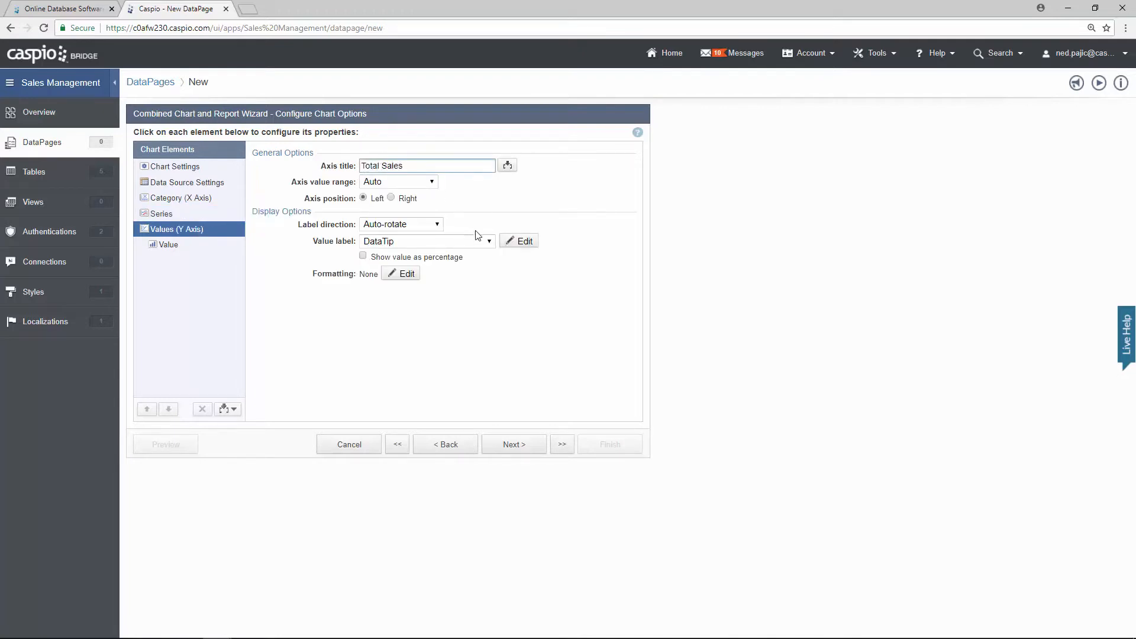
left_click(406, 275)
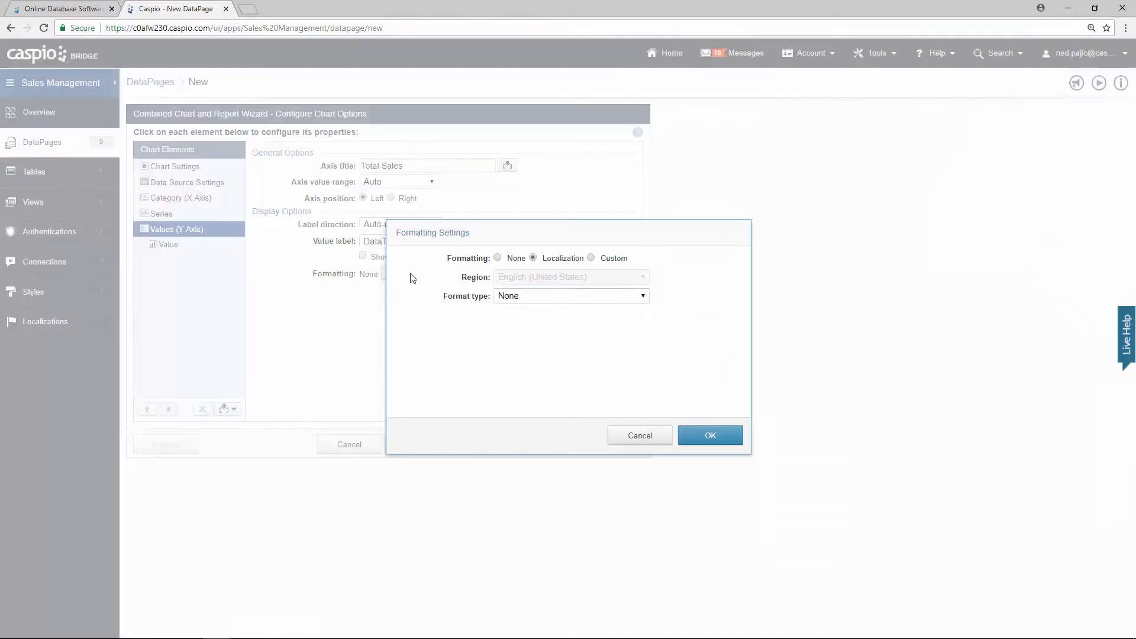
left_click(609, 259)
left_click(578, 297)
key("Escape")
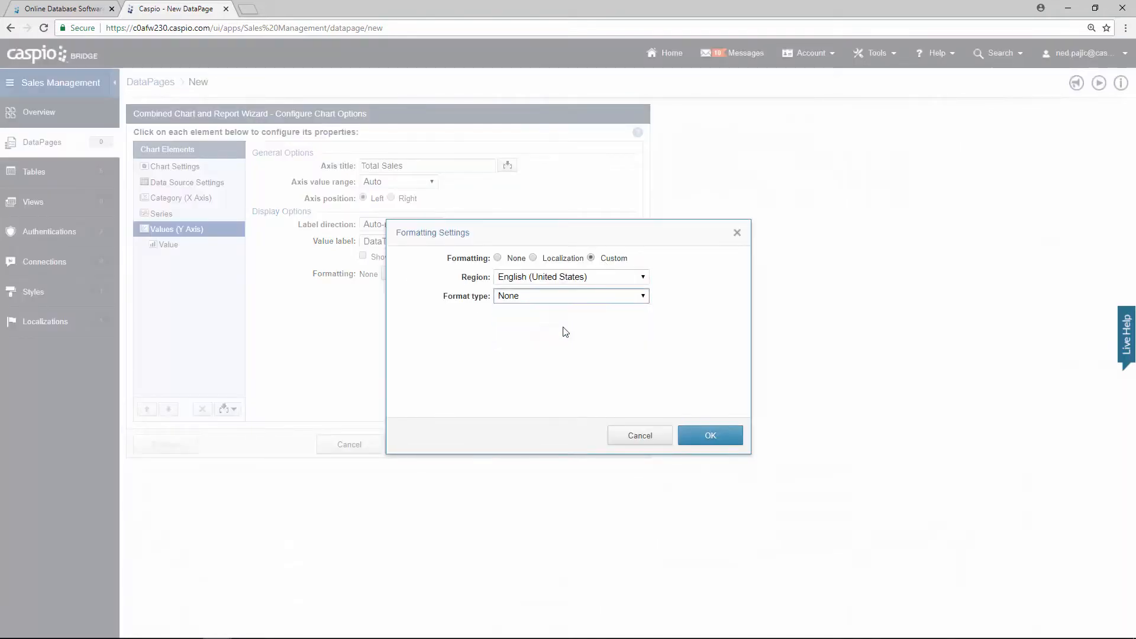
left_click(565, 332)
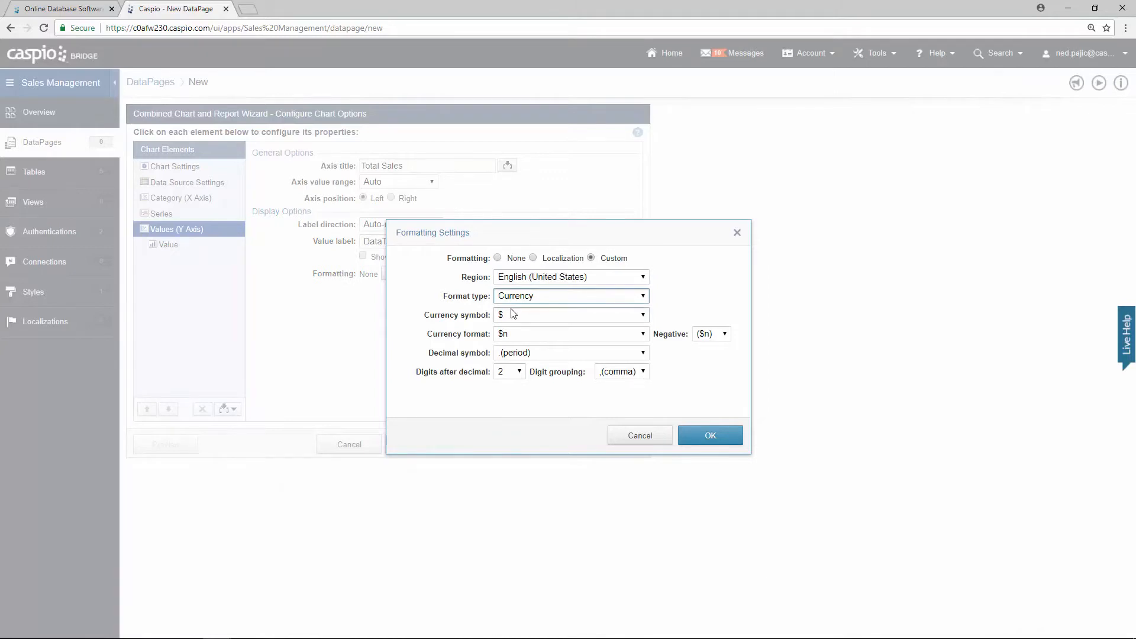
left_click(712, 436)
Step: Chart Sale_Amount as the Y axis value and continue to Chart Page Options
left_click(178, 252)
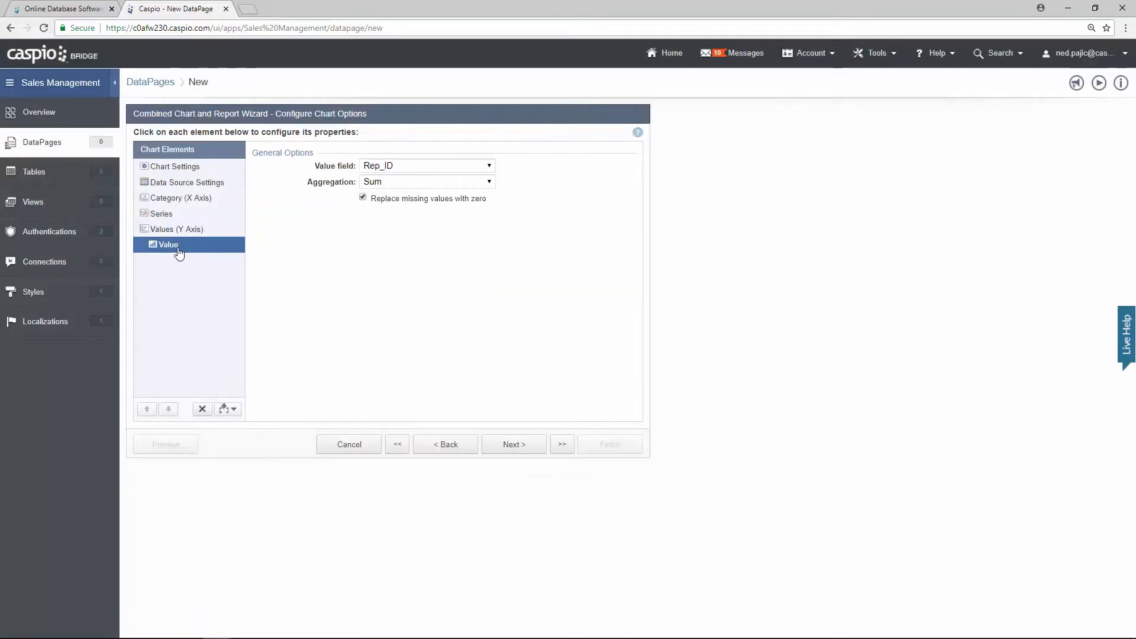
left_click(407, 166)
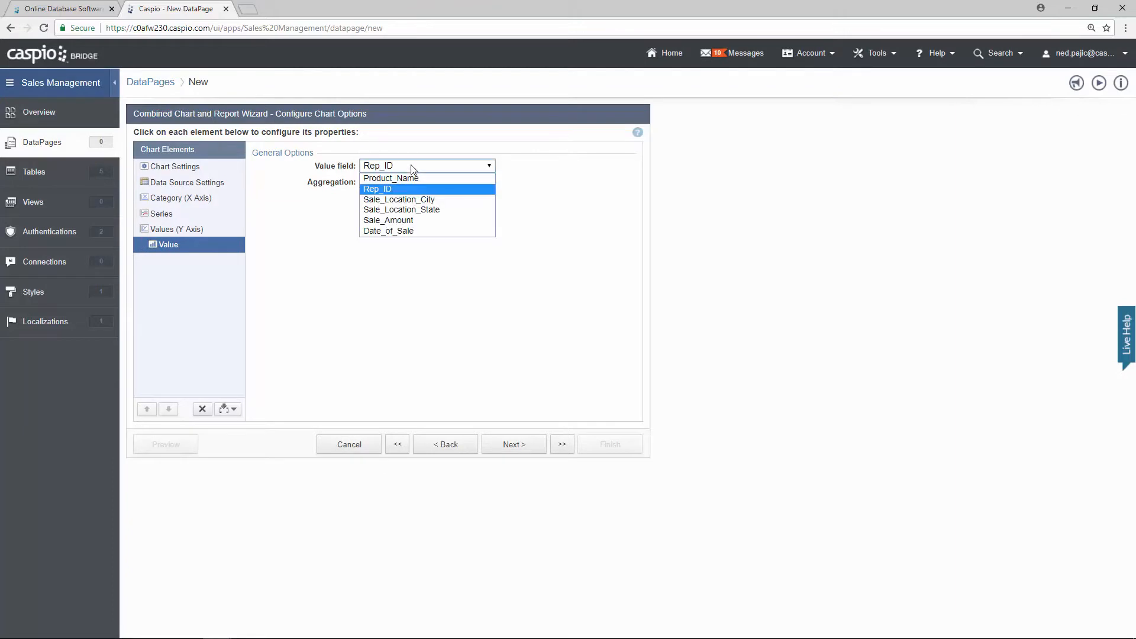
left_click(405, 221)
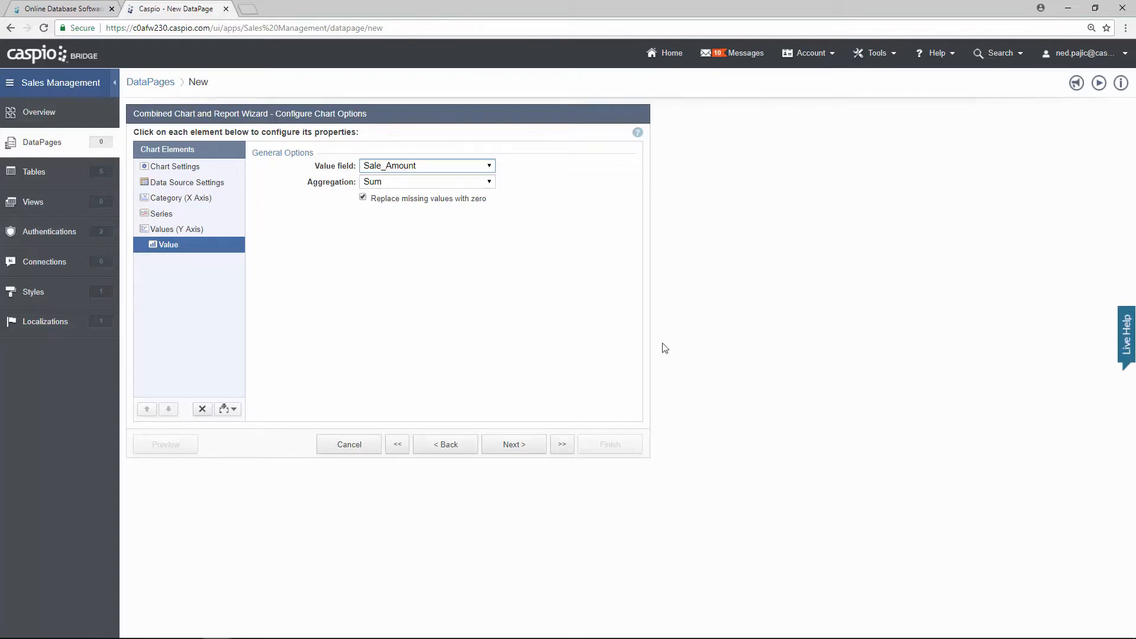
left_click(525, 446)
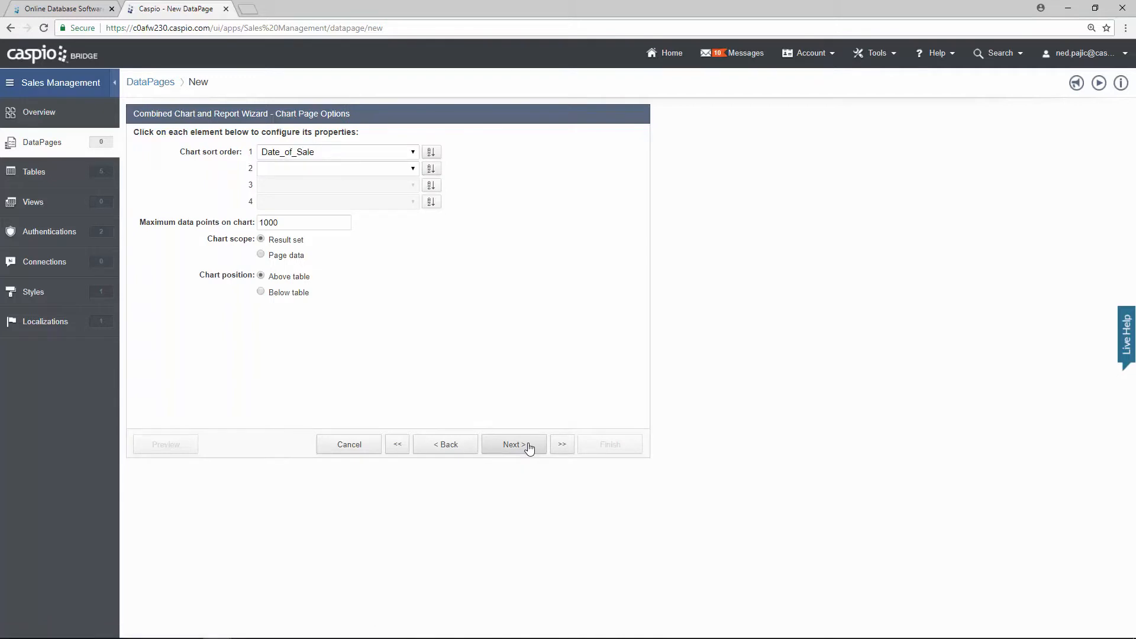
Step: Choose No Details Page and preview the 'My sales' DataPage, which opens a login form
left_click(528, 449)
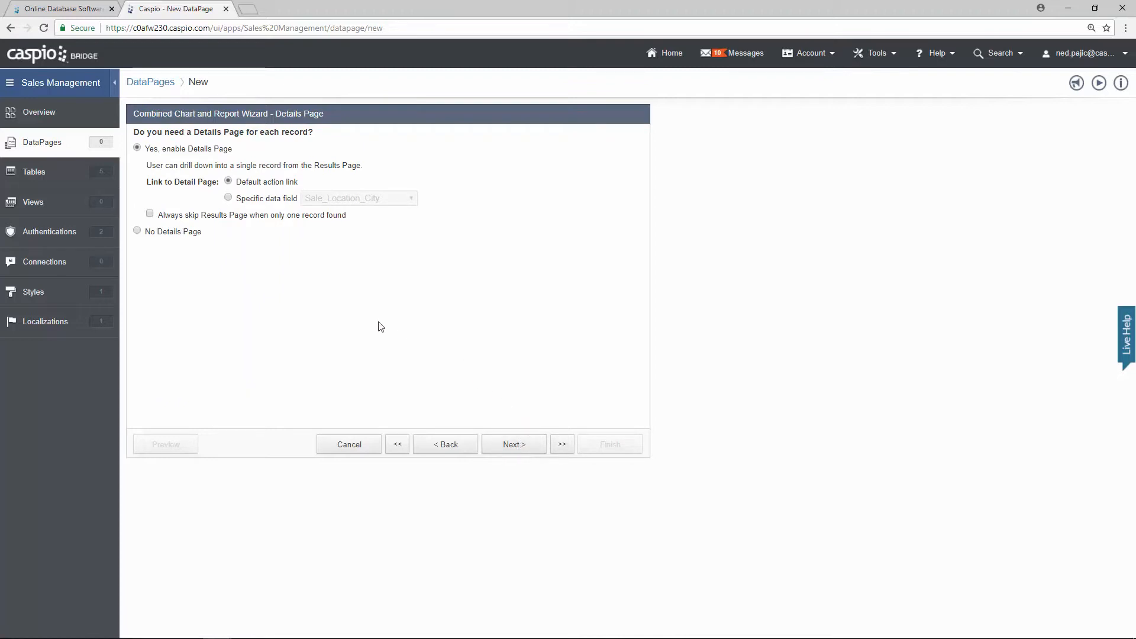
left_click(169, 234)
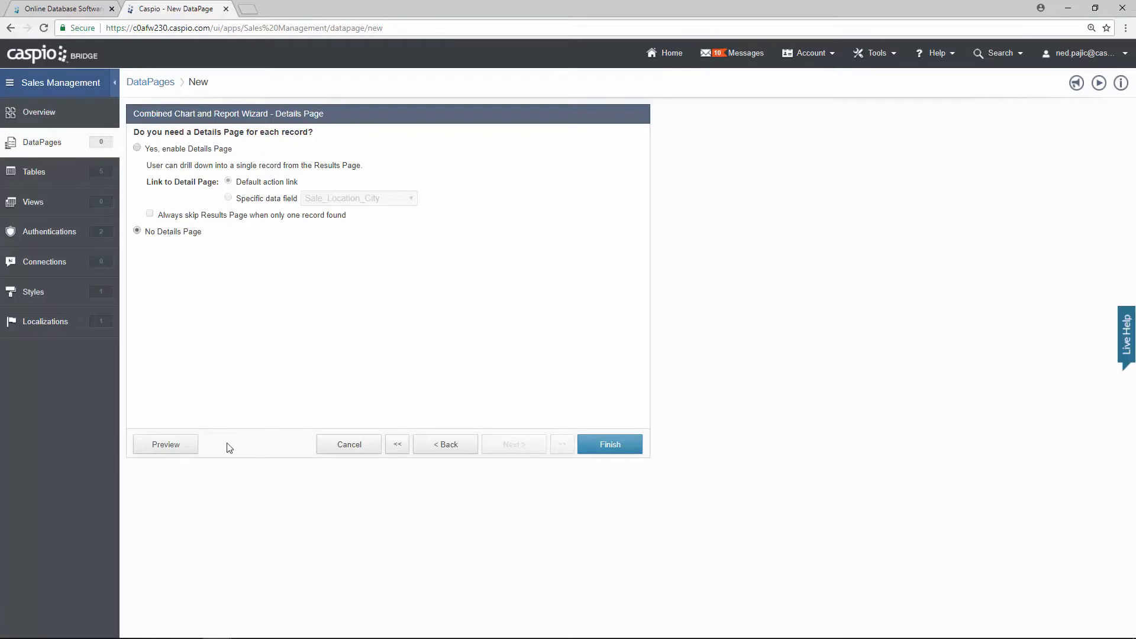
left_click(181, 450)
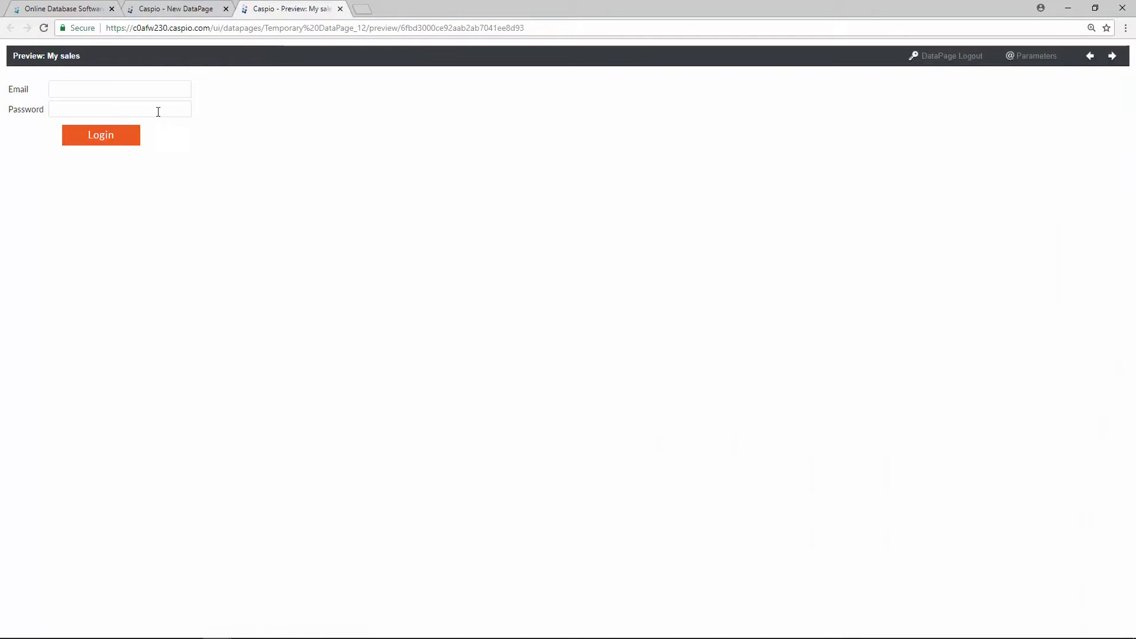
Step: Log into the preview with the sales rep's email and password, letting the browser save the password
left_click(139, 90)
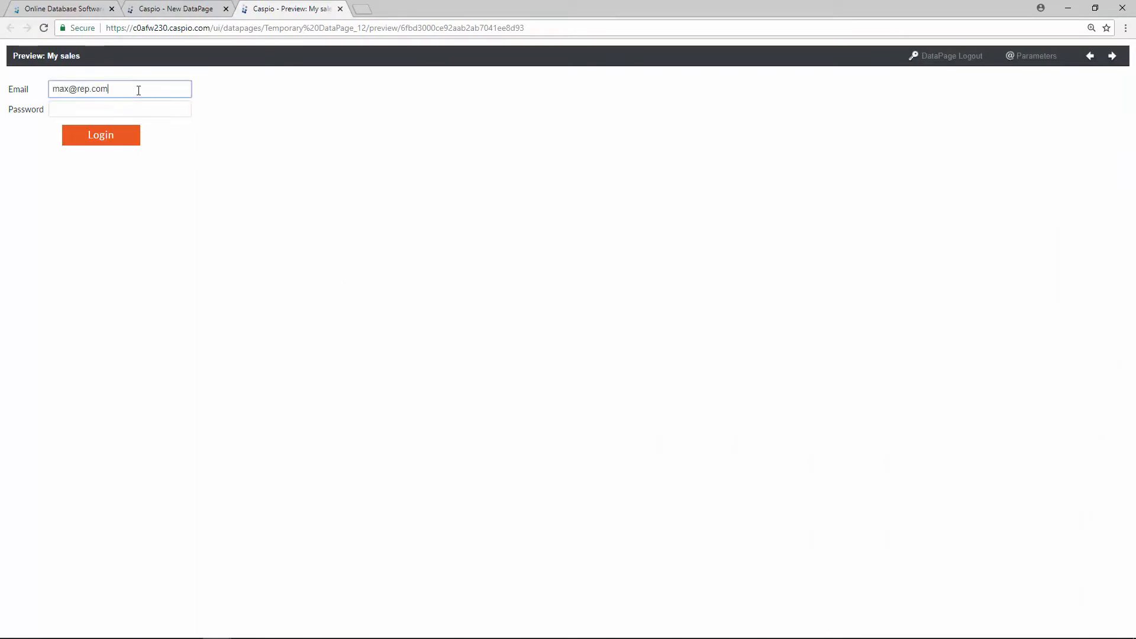
key("Tab")
type("••")
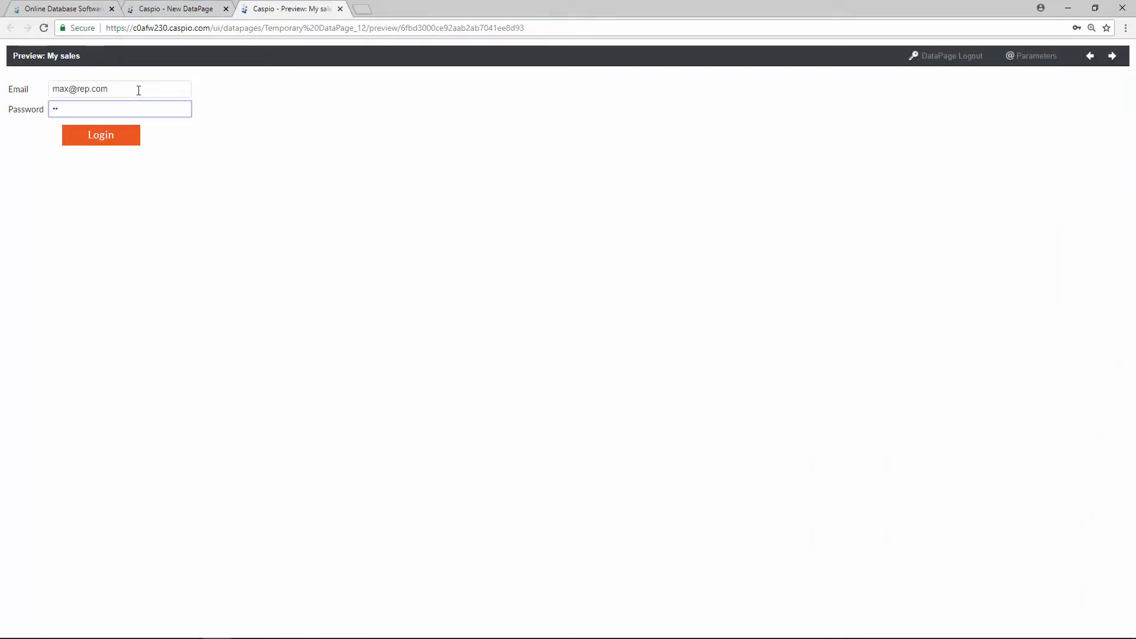
type("••")
key("Return")
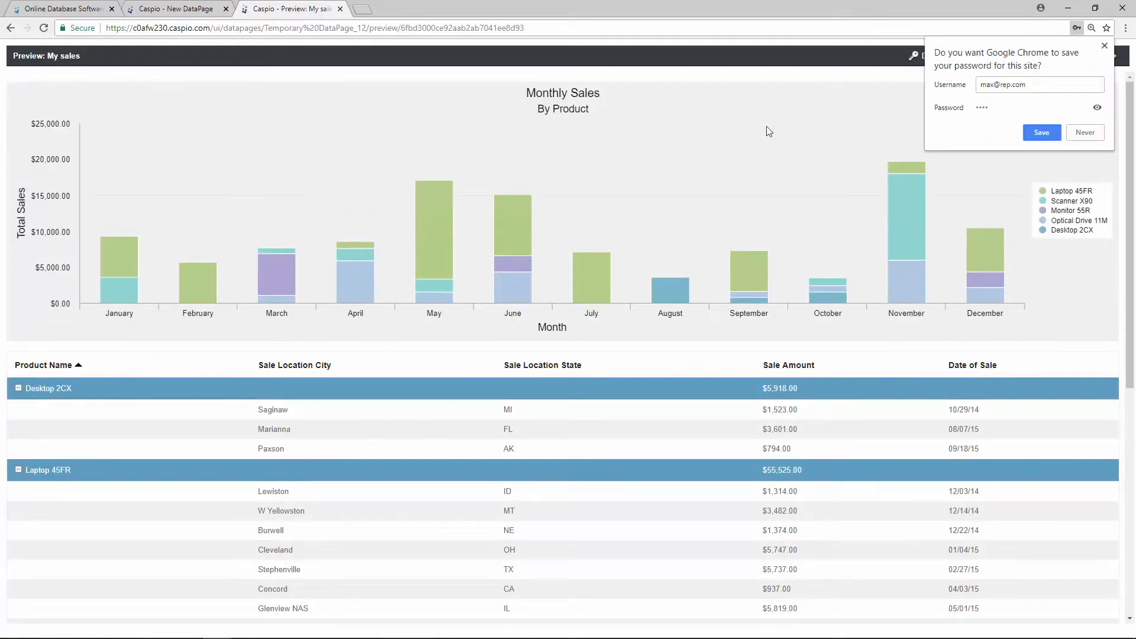
left_click(1025, 131)
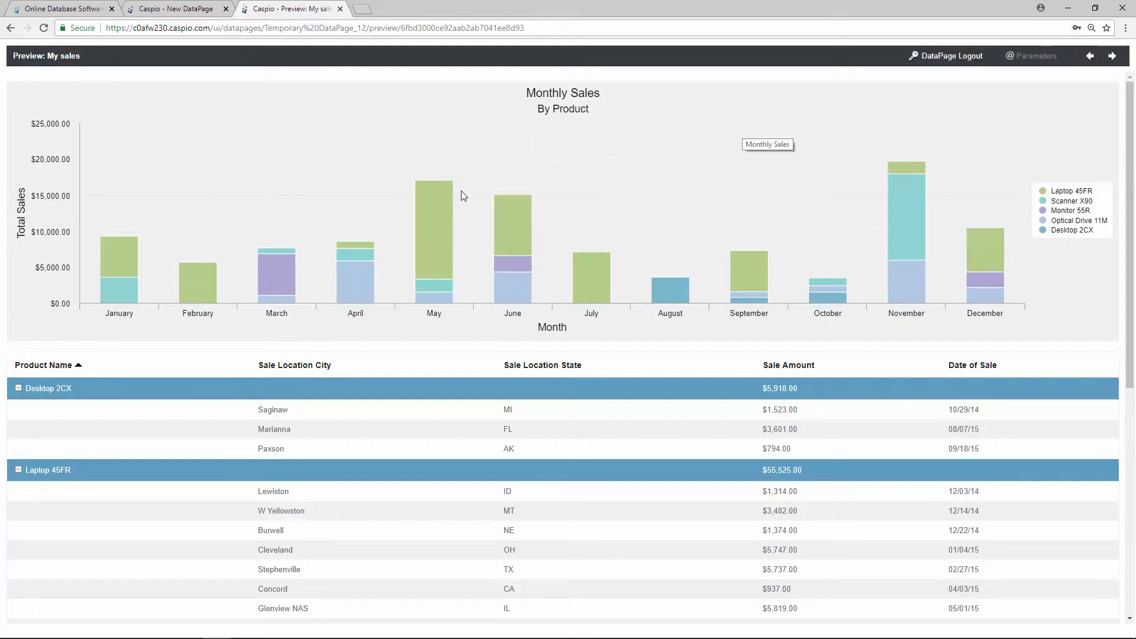
Step: Review the Monthly Sales chart and the grouped sales table, then close the preview
mouse_move(437, 294)
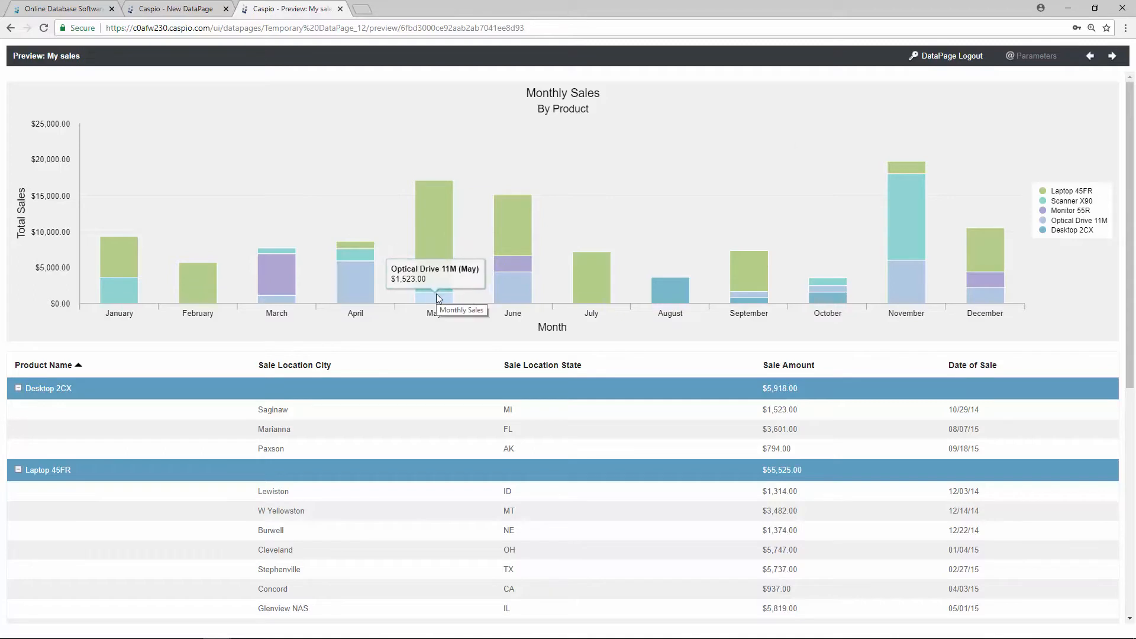
scroll(141, 271, "down", 2)
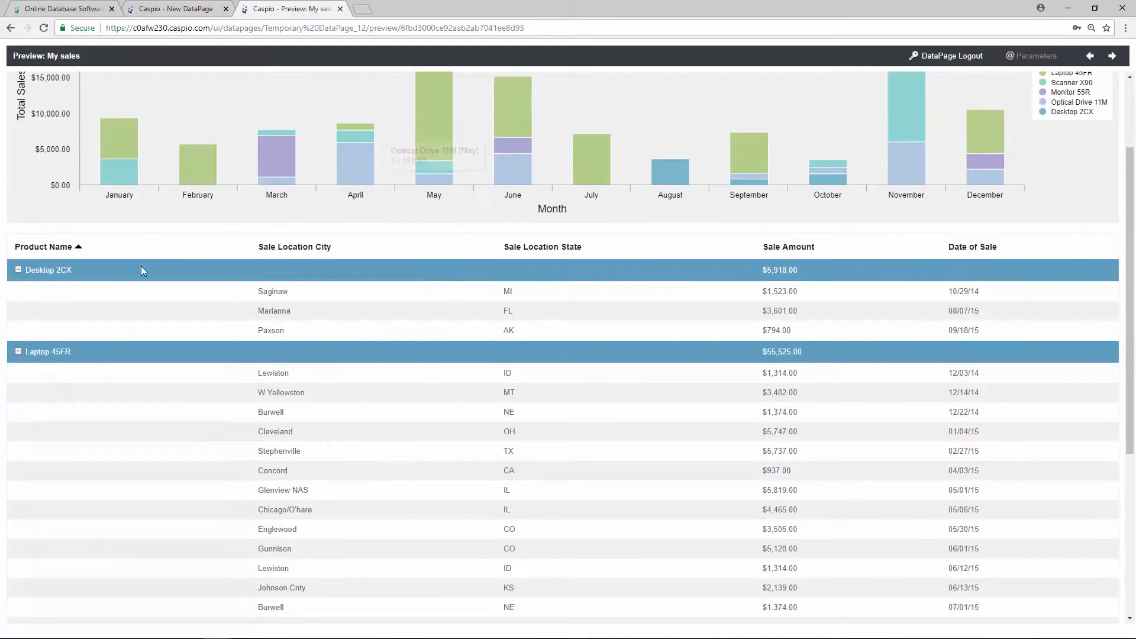
left_click(19, 271)
left_click(19, 271)
scroll(222, 293, "down", 5)
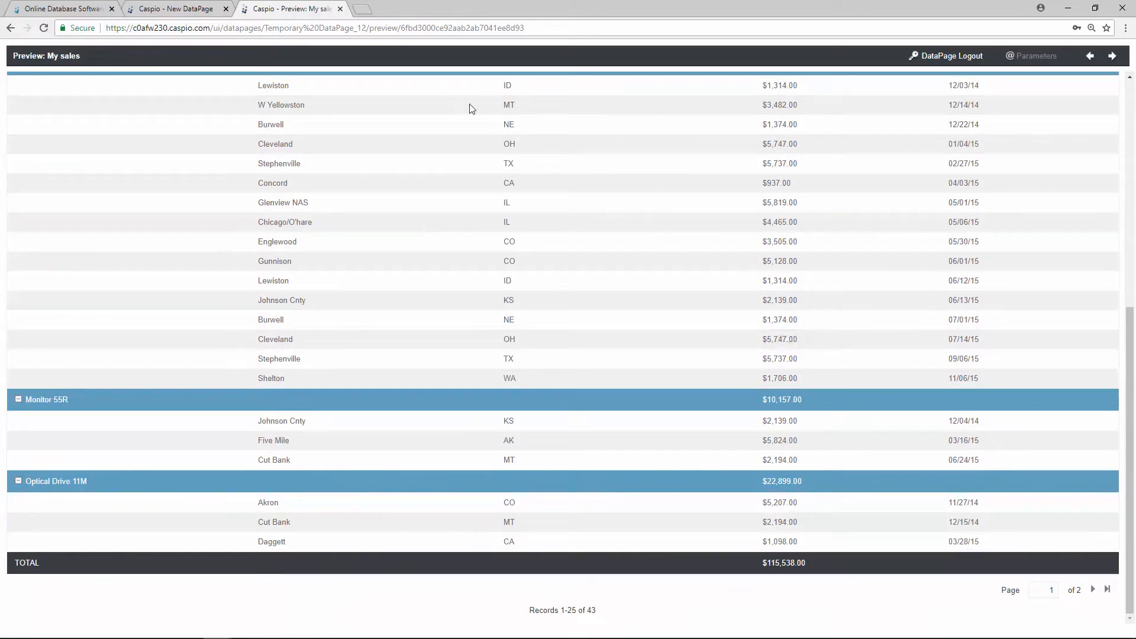
left_click(340, 9)
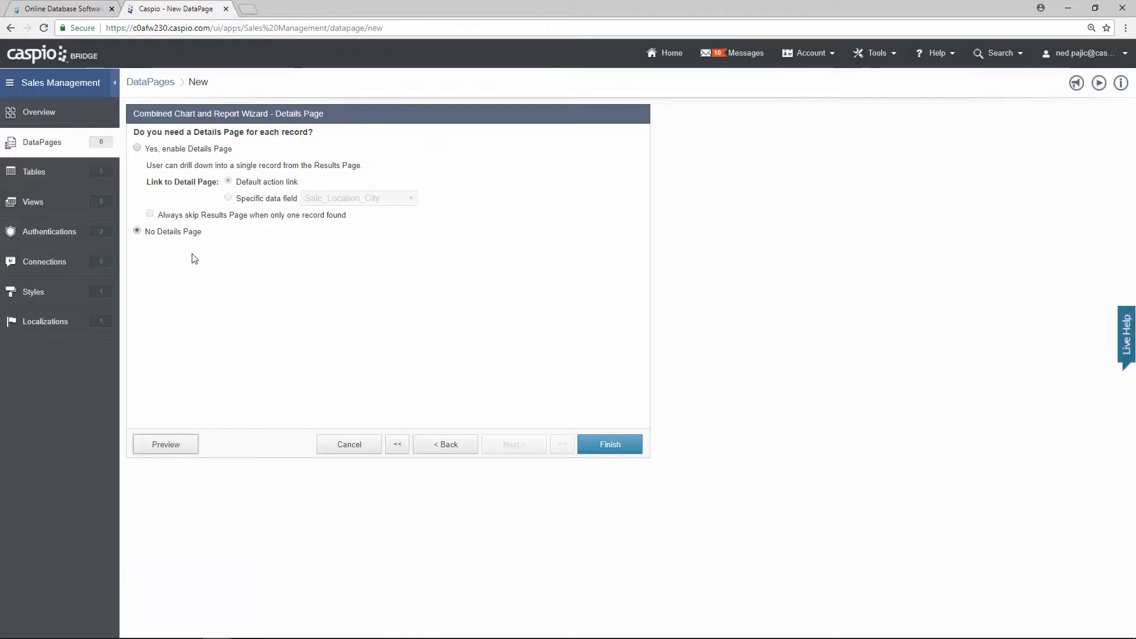
Step: Enable a details page holding all seven sales fields and preview the report
left_click(193, 153)
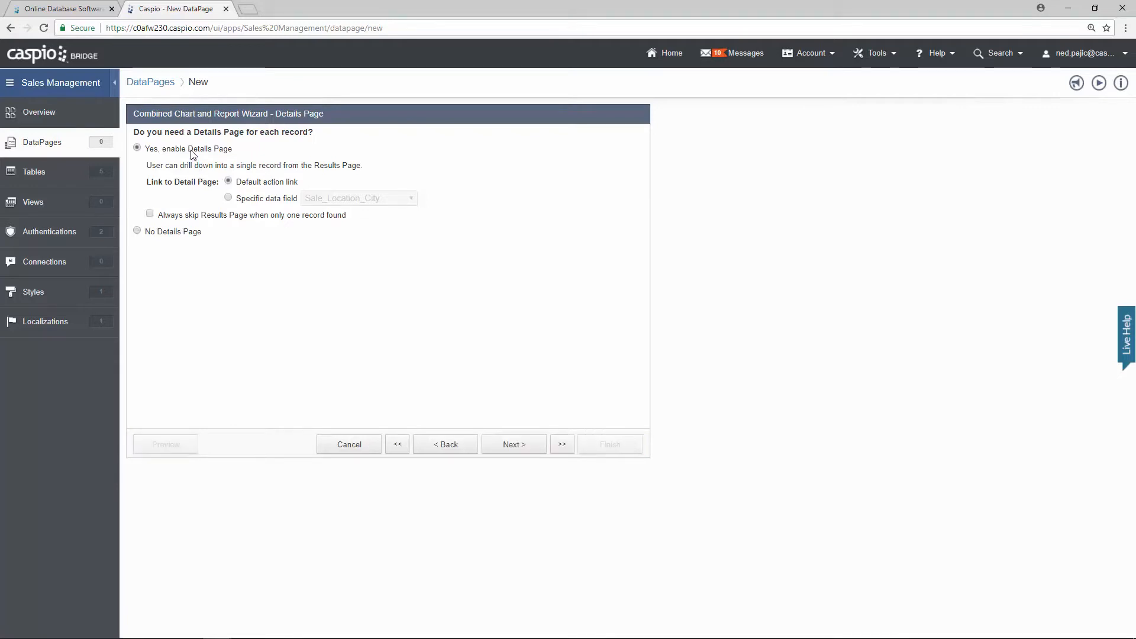
left_click(524, 454)
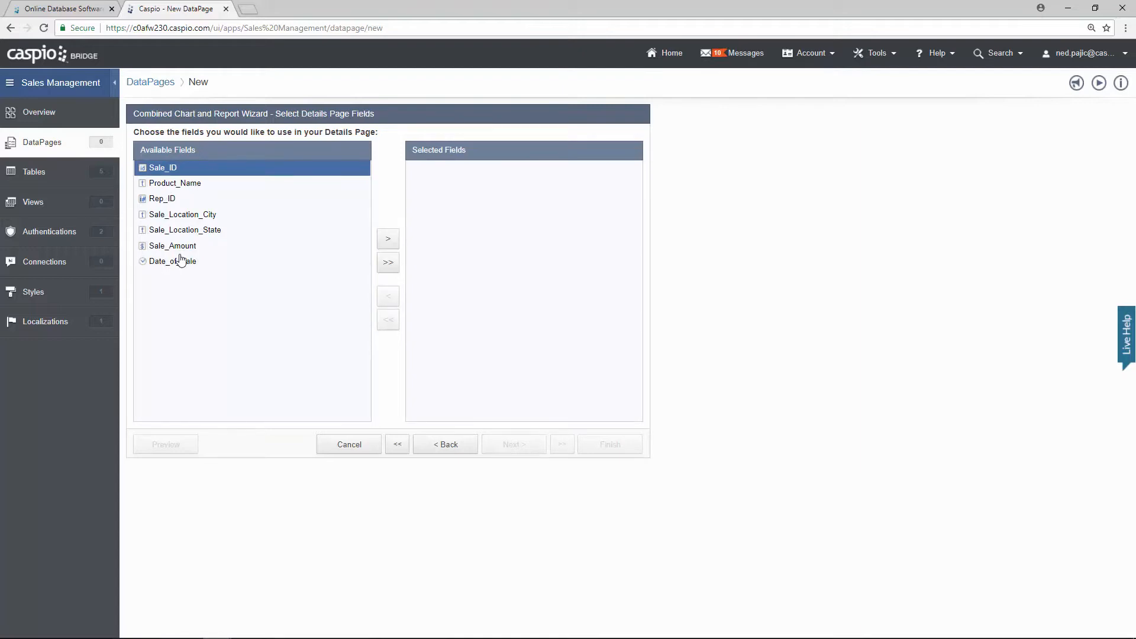
left_click(391, 265)
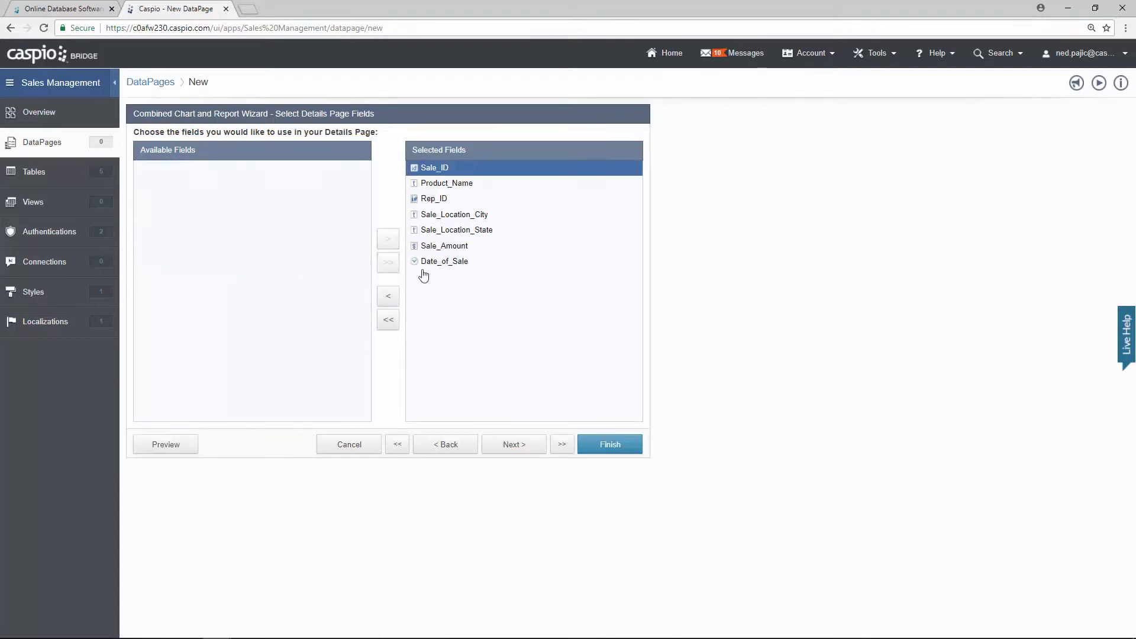
left_click(187, 449)
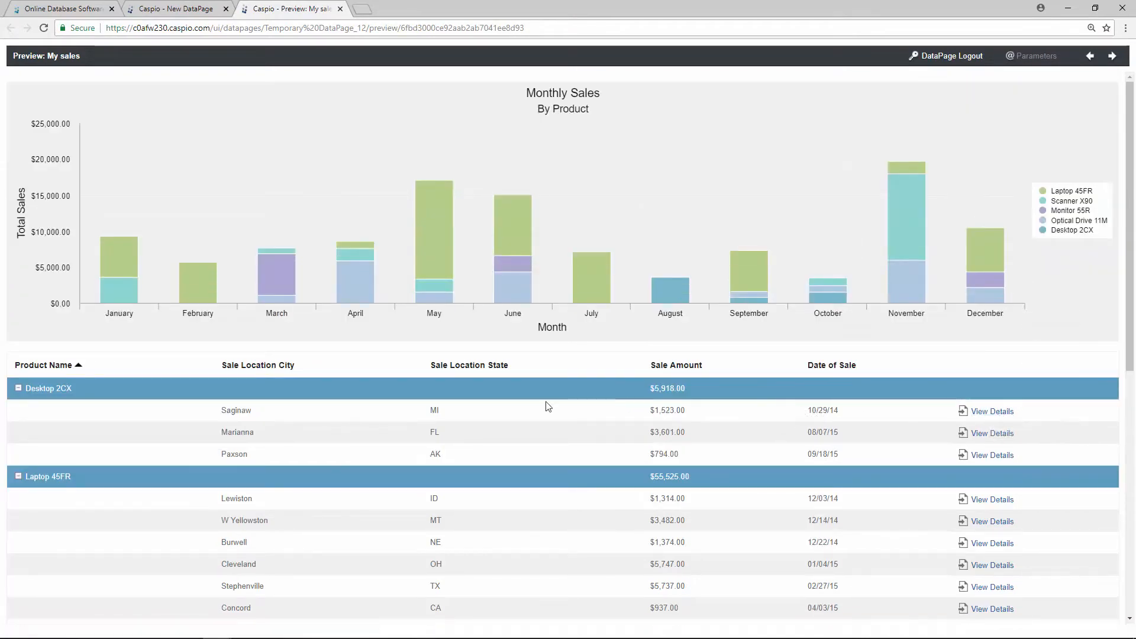
Step: View one sale's details, then revert to No Details Page, finish, and preview My sales
left_click(982, 418)
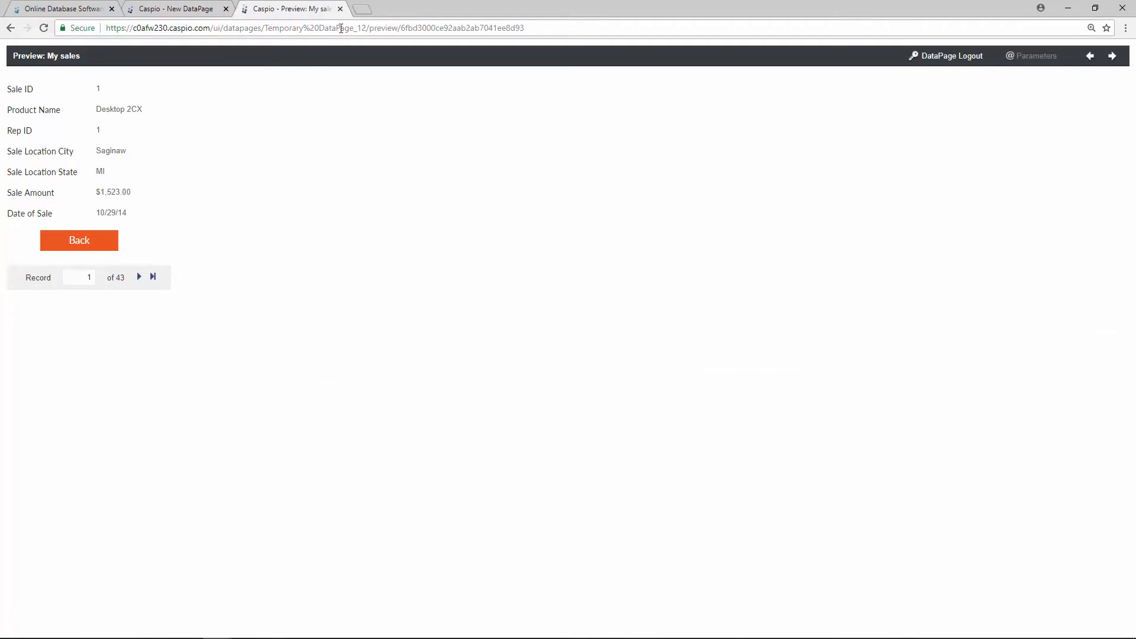
left_click(340, 9)
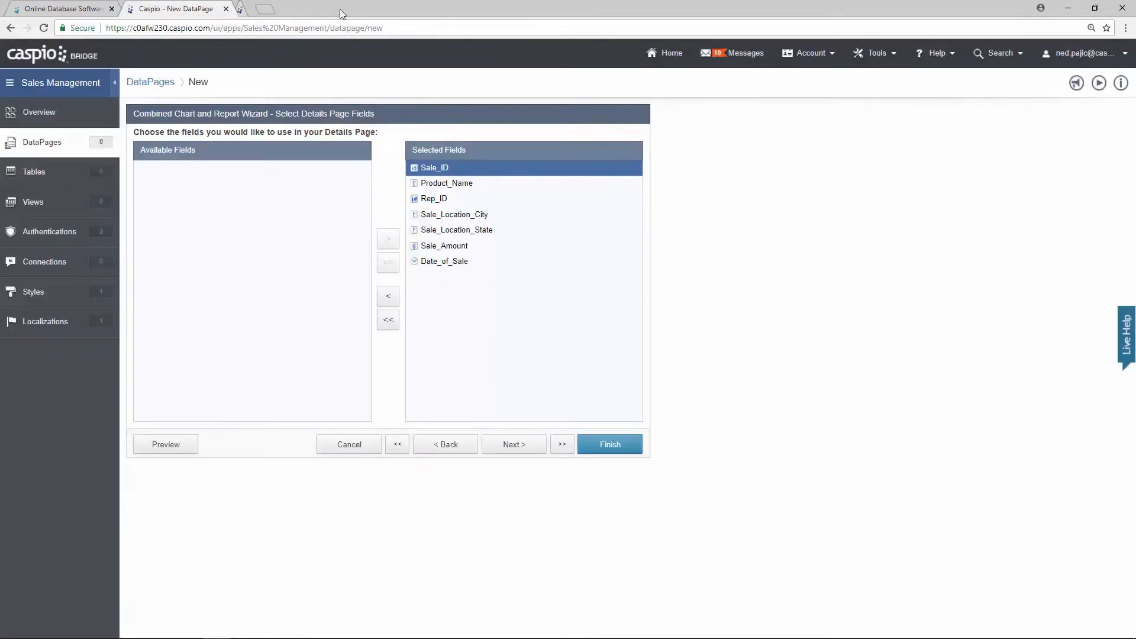
left_click(446, 444)
left_click(172, 232)
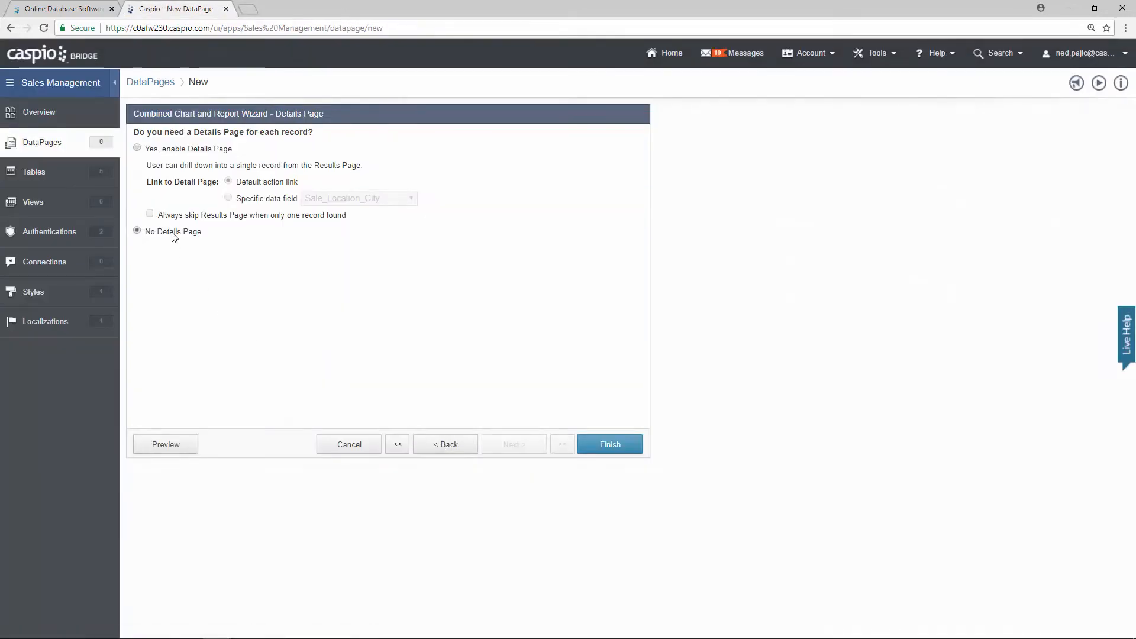
left_click(604, 449)
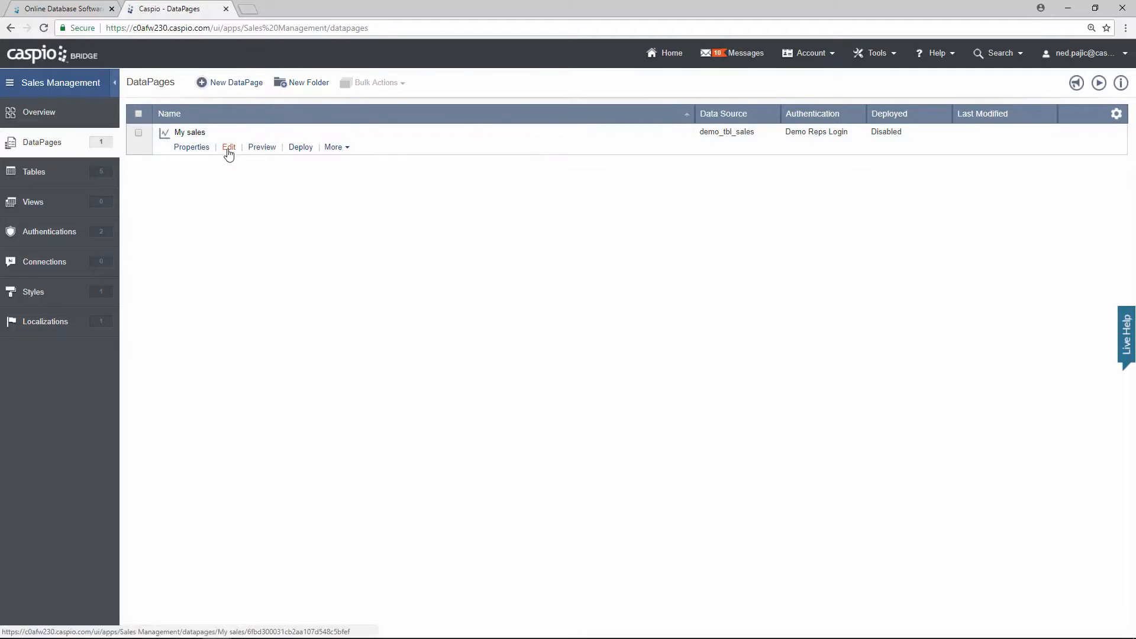
left_click(265, 152)
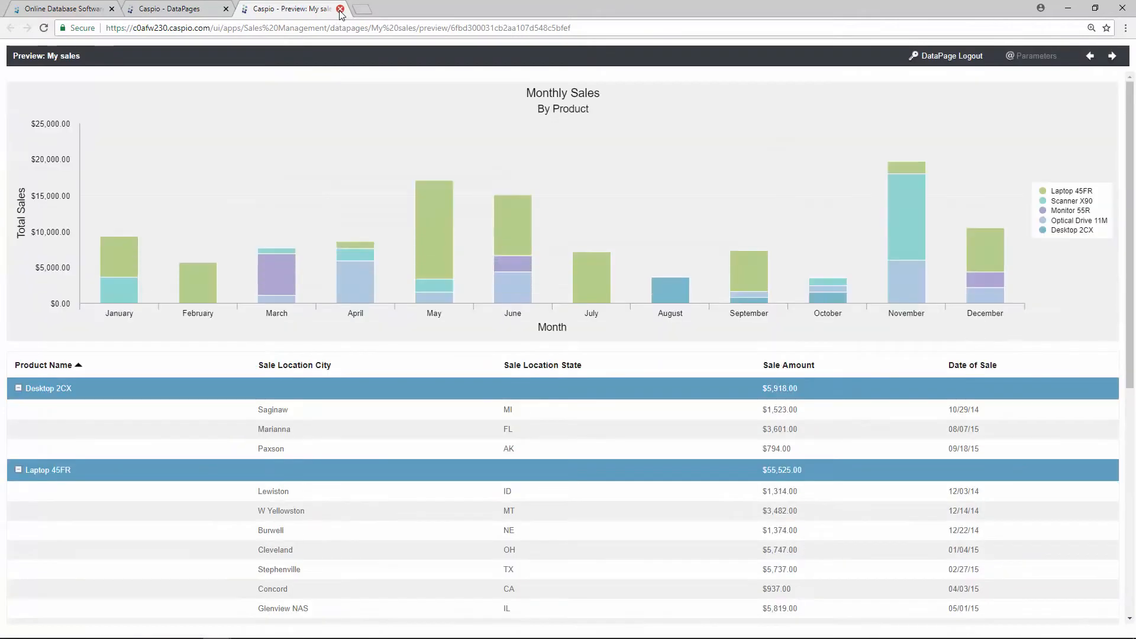
left_click(340, 9)
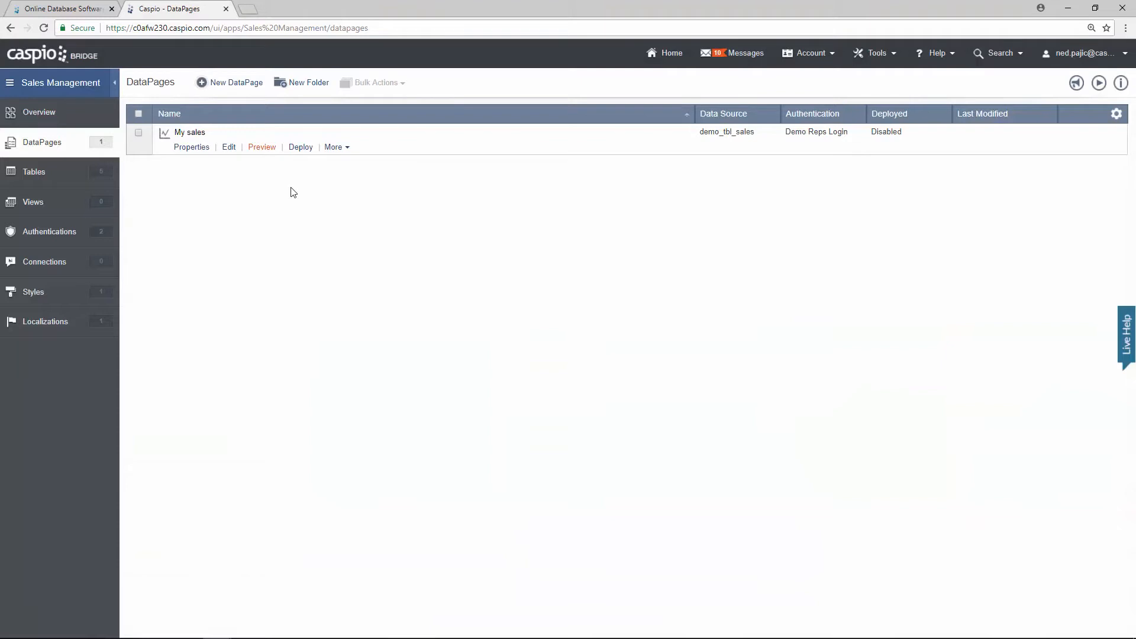
Step: Set My sales deployment status to Enabled and copy its embed code
left_click(301, 148)
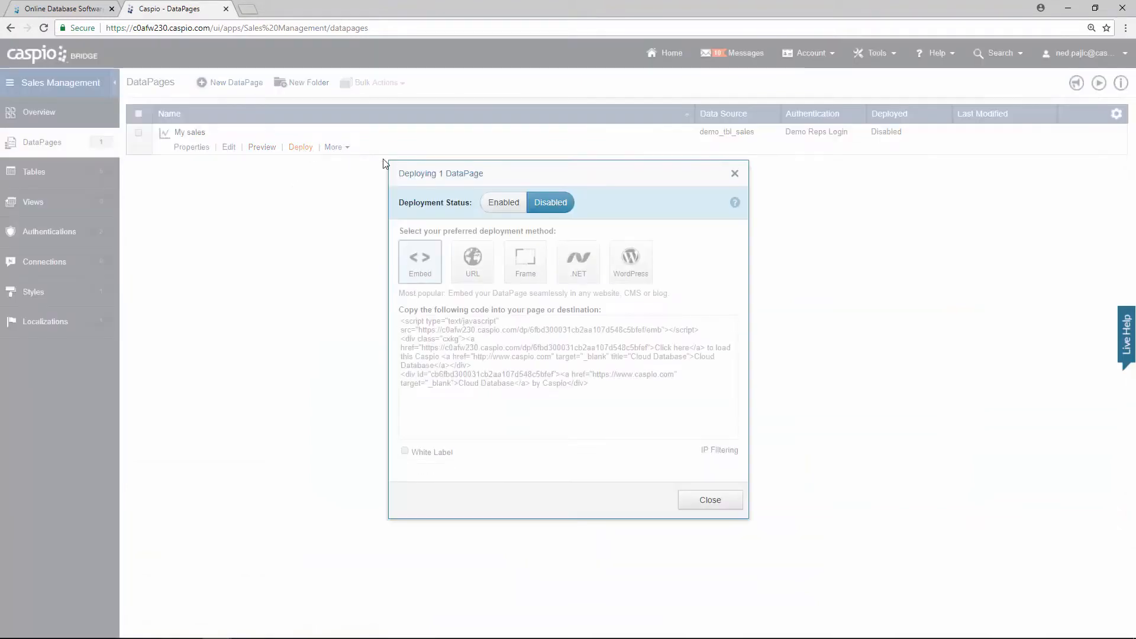
left_click(504, 205)
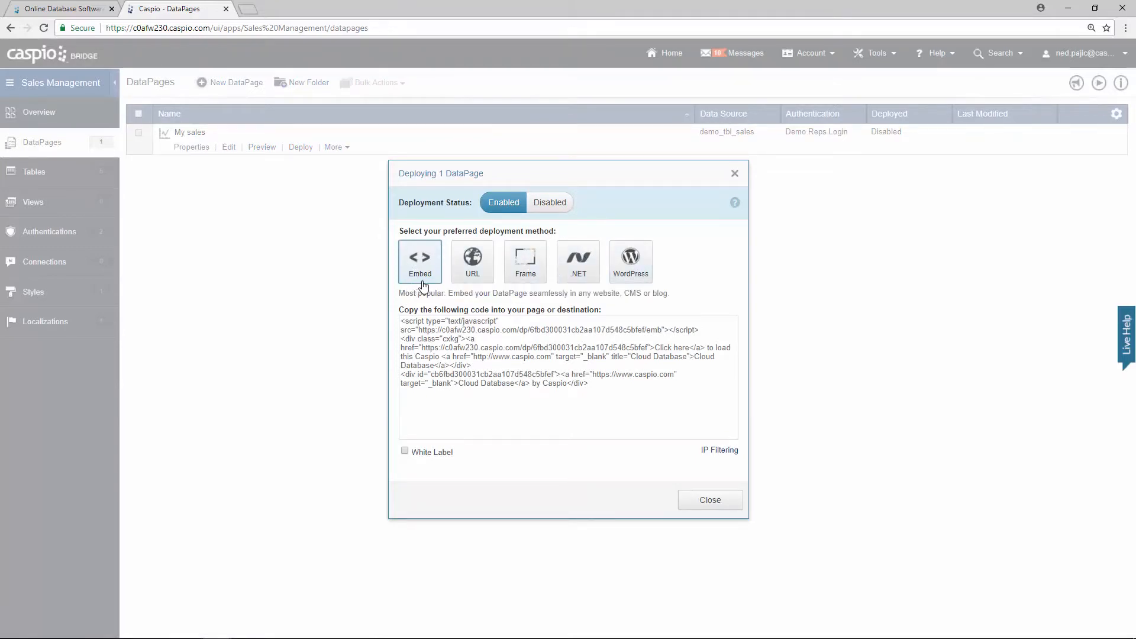
left_click(461, 345)
right_click(460, 345)
left_click(492, 359)
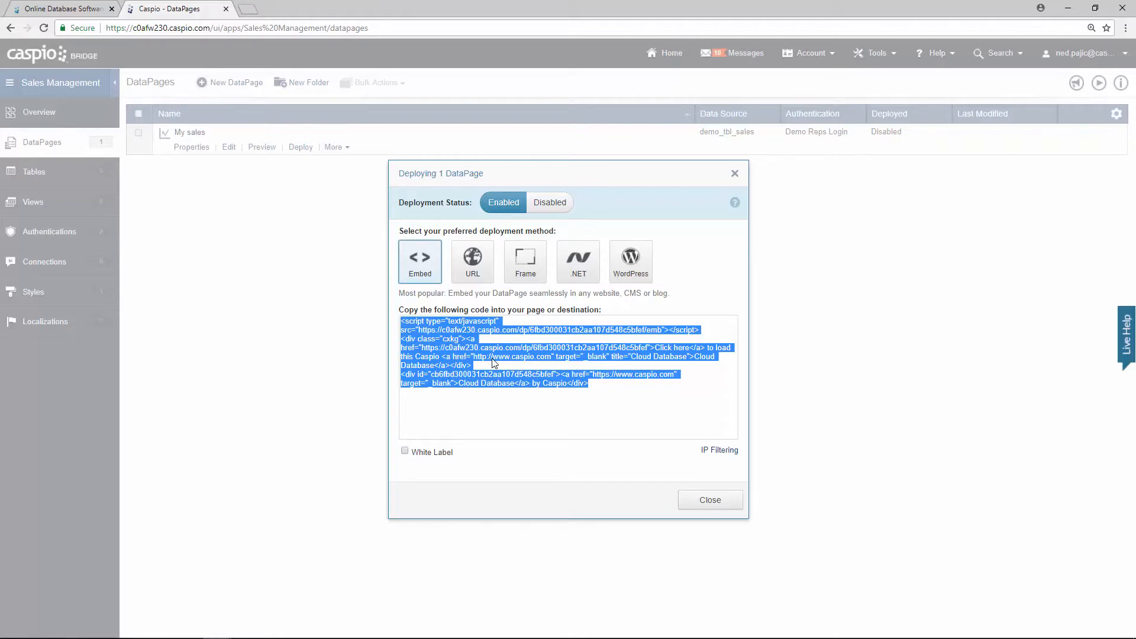
left_click(688, 505)
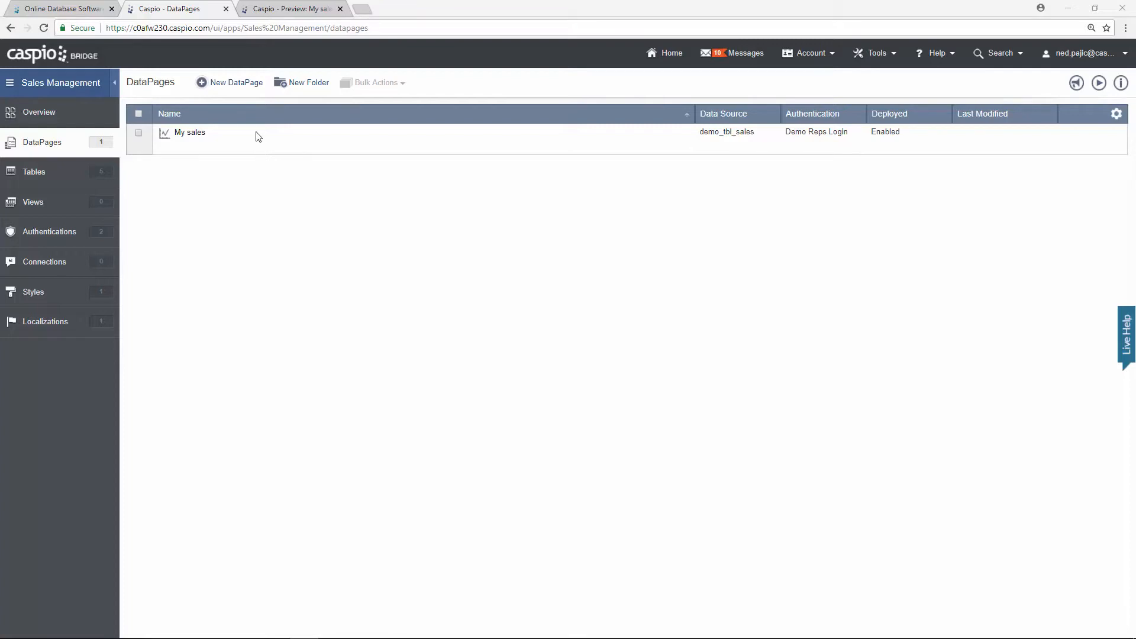
Step: Create a new submission form DataPage on demo_tbl_sales named 'Add New Sale'
left_click(248, 87)
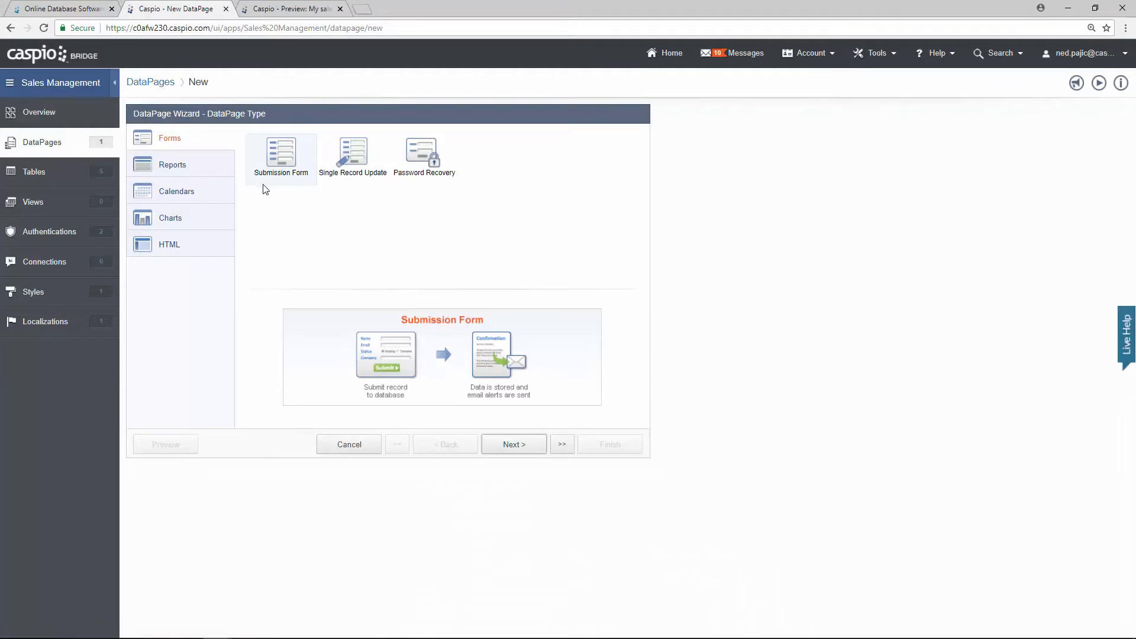
left_click(511, 450)
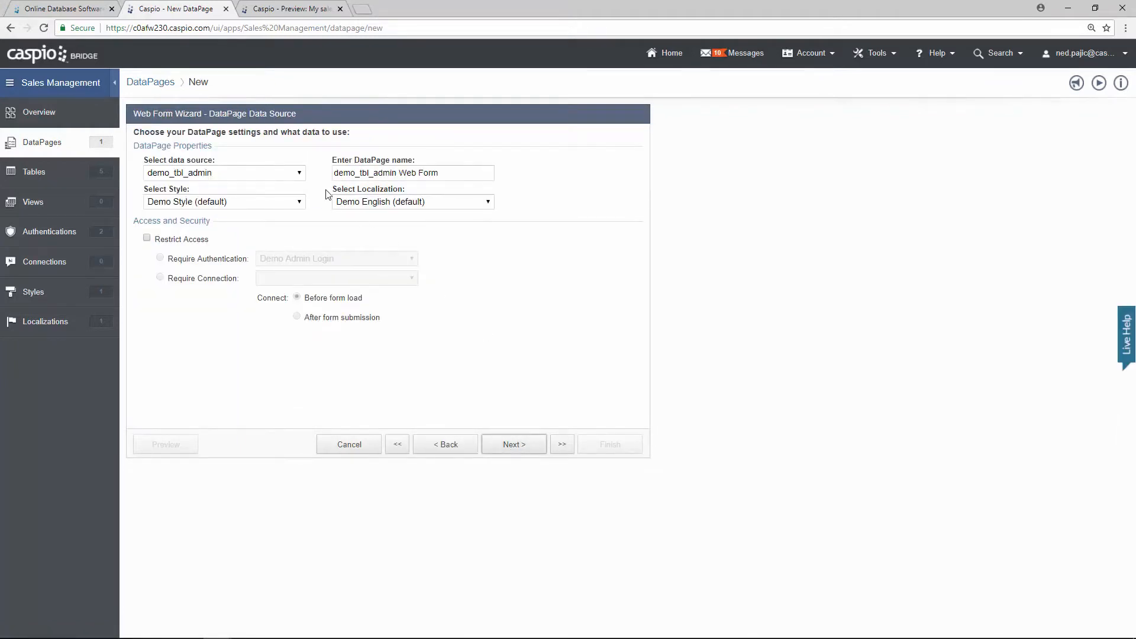
left_click(300, 174)
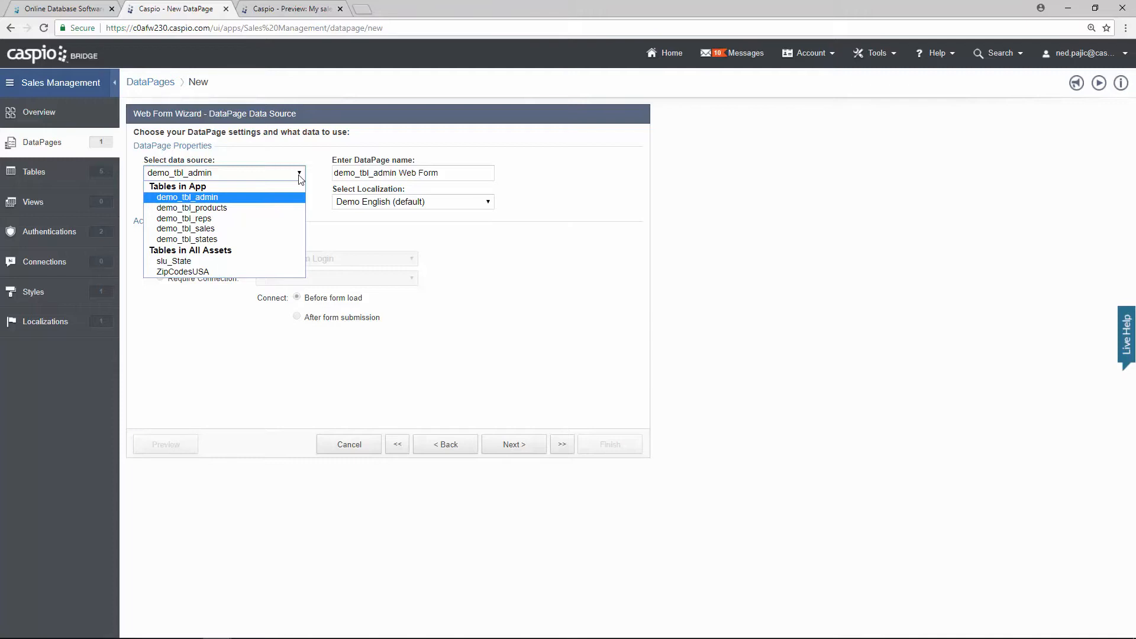
left_click(247, 229)
left_click_drag(445, 173, 310, 136)
type("Add New Sale")
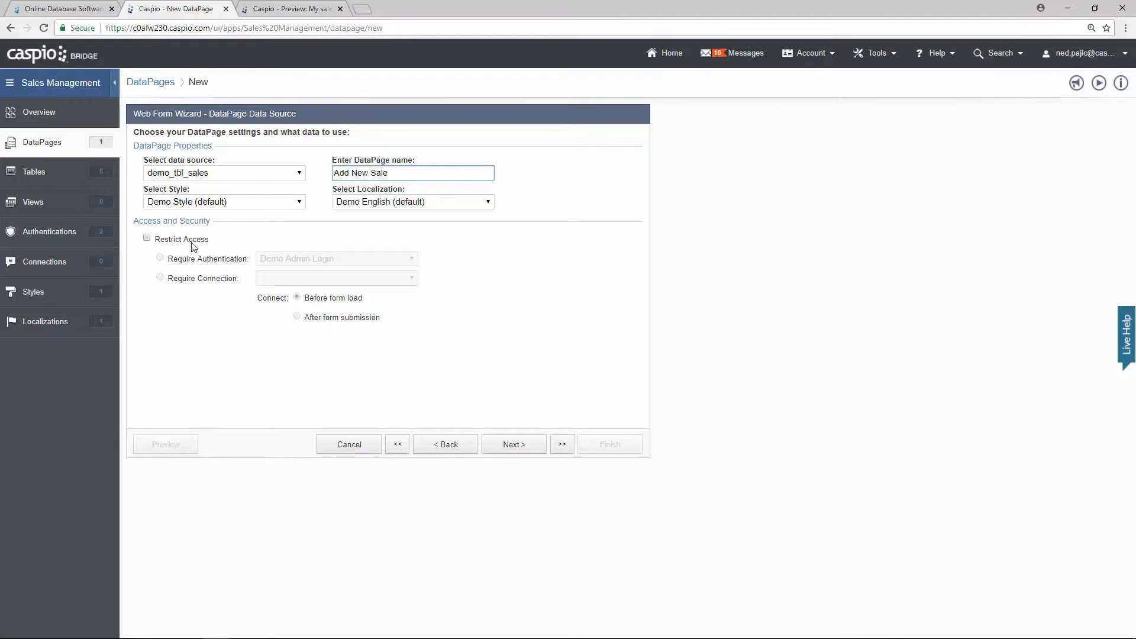
Step: Restrict the form to users authenticated through Demo Reps Login and continue to field selection
left_click(172, 242)
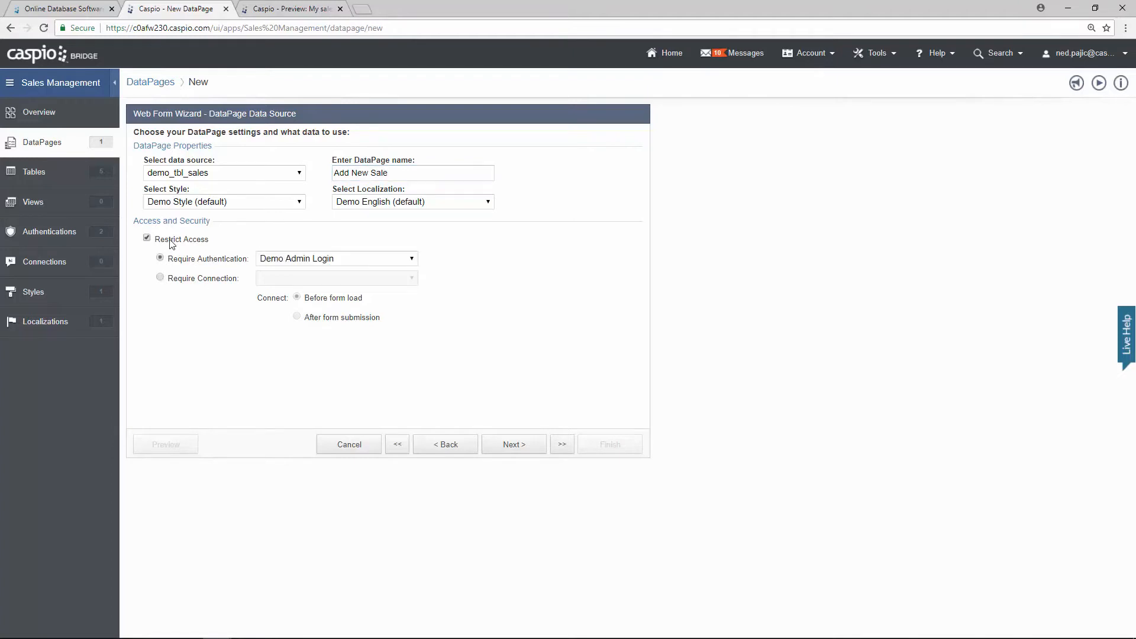
left_click(332, 259)
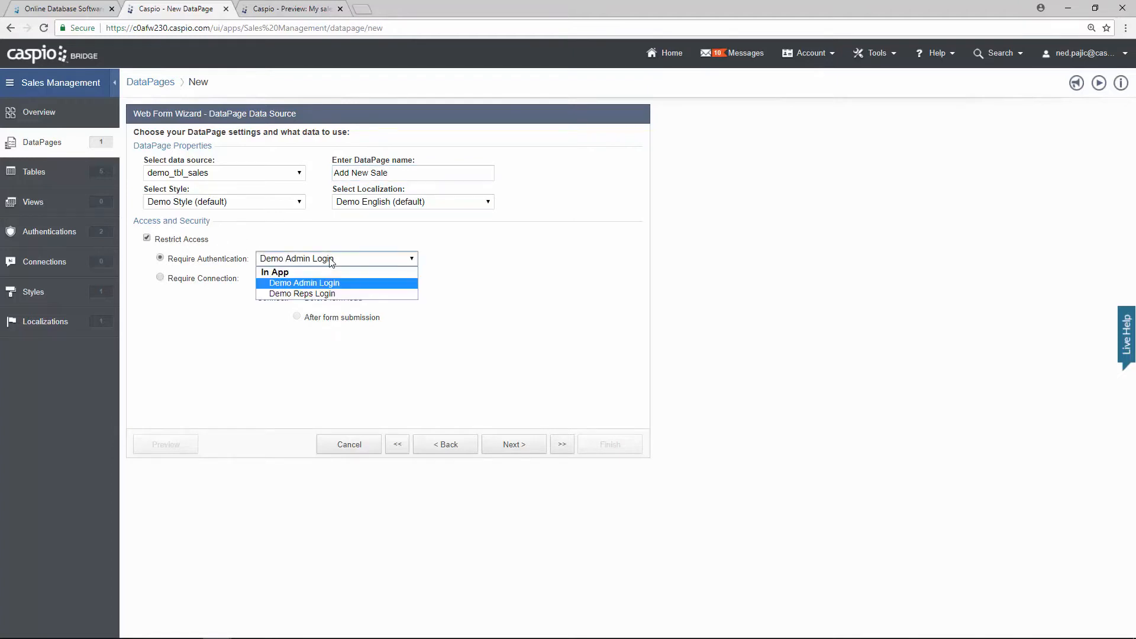
left_click(298, 293)
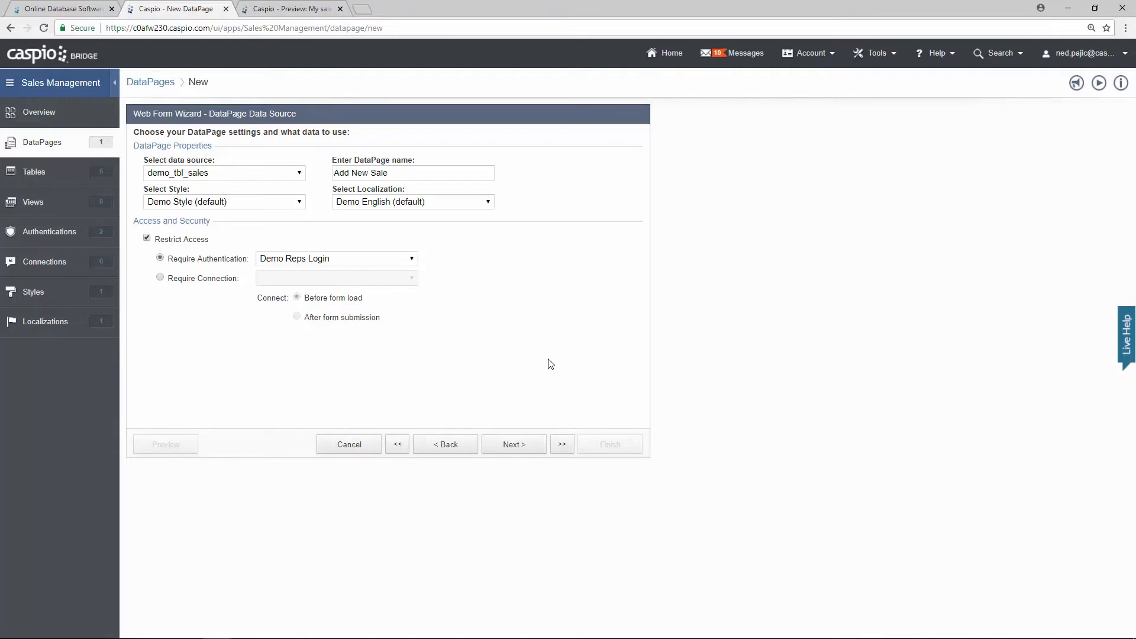
left_click(530, 443)
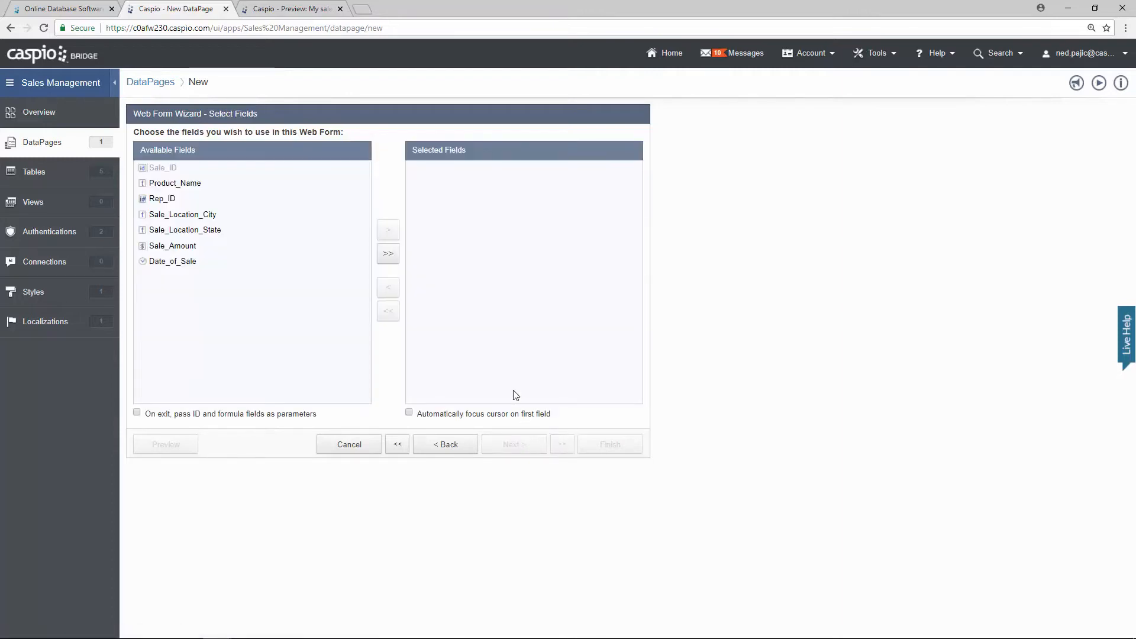
Step: Add Product_Name, Rep_ID and the remaining fields, leaving out Sale_ID, to the form
left_click(223, 188)
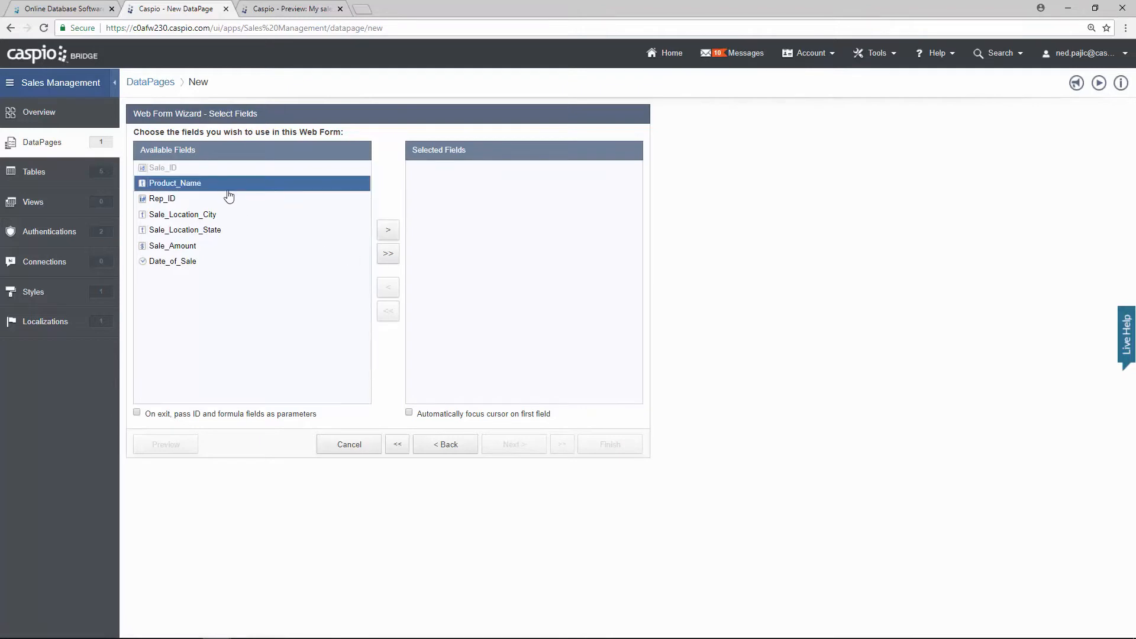
left_click(388, 235)
left_click(388, 235)
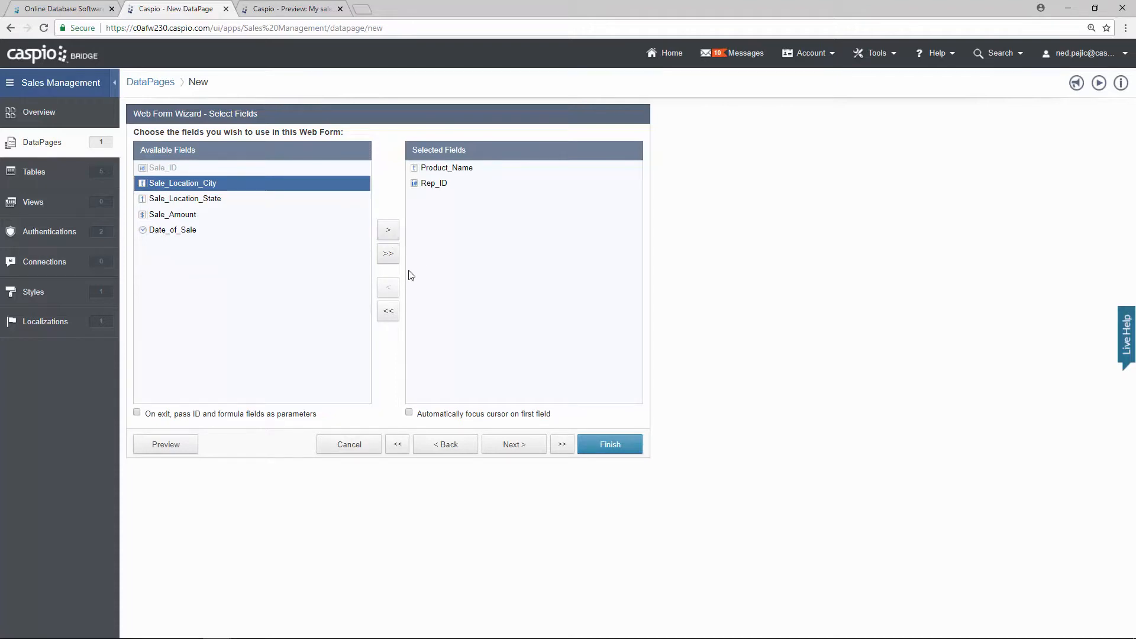
left_click(388, 260)
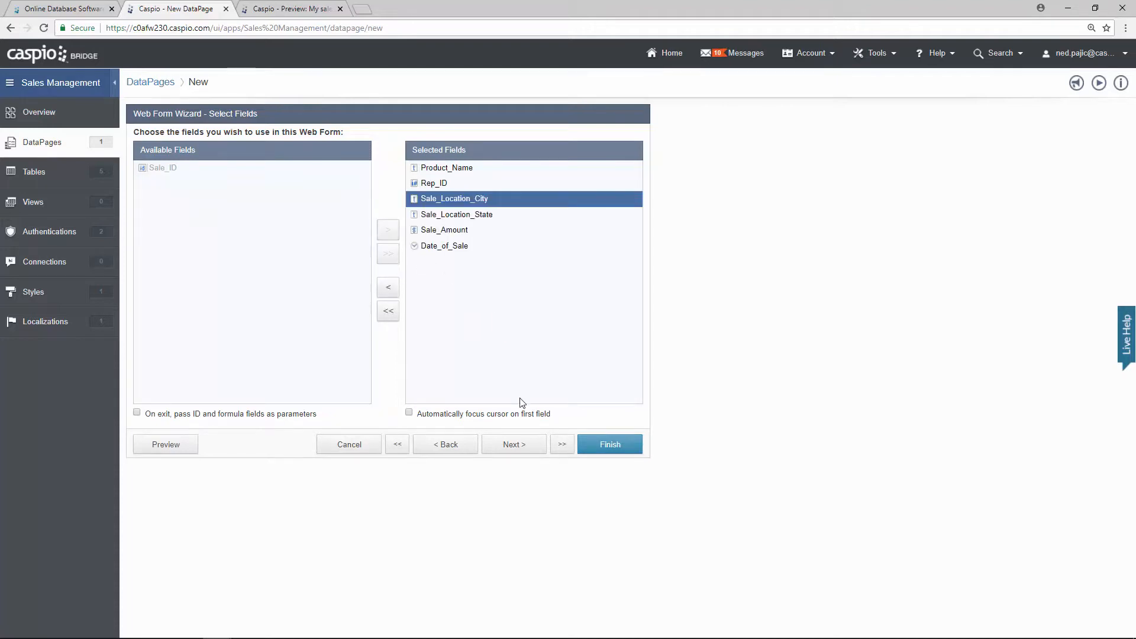
left_click(515, 444)
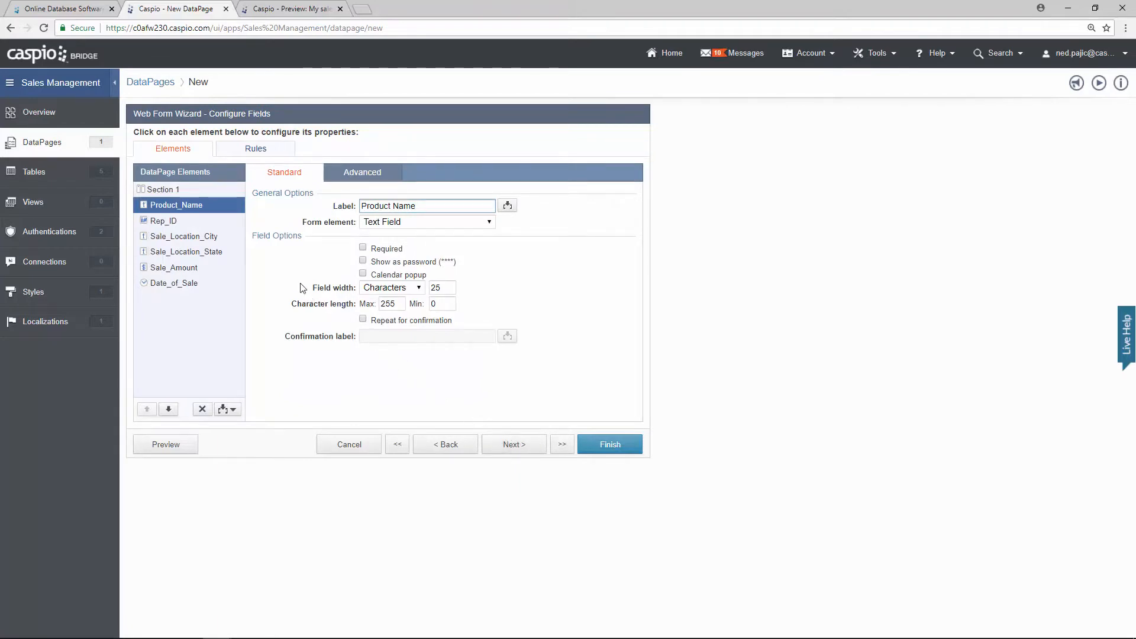
Step: Review the settings of the Rep_ID, Sale_Location_City, Sale_Location_State and Product_Name fields
left_click(196, 224)
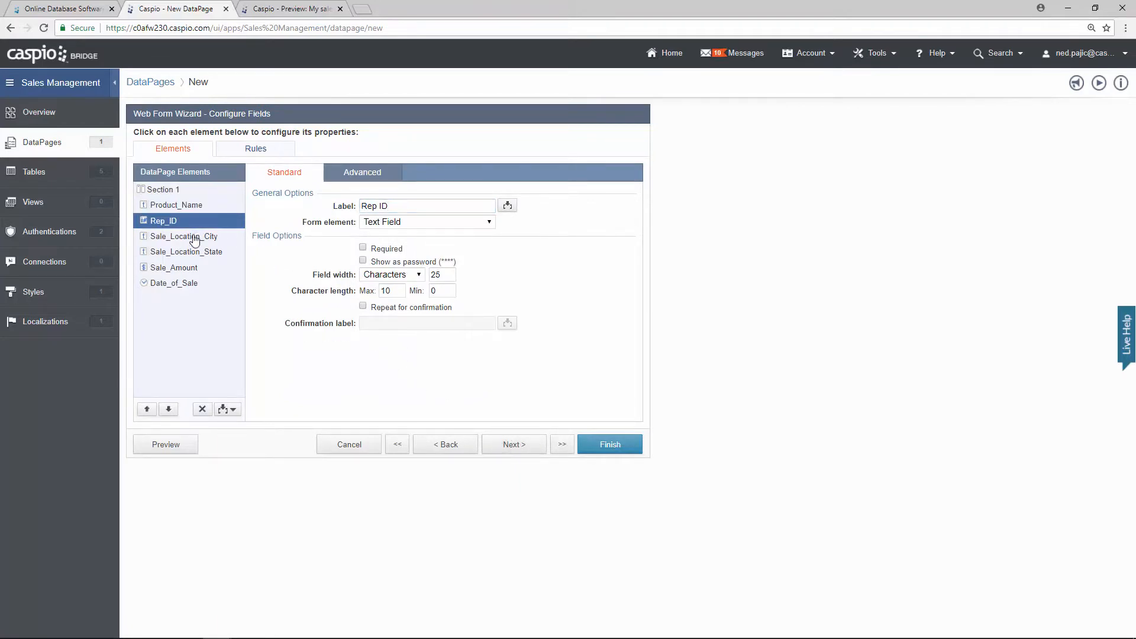
left_click(196, 238)
left_click(197, 253)
left_click(194, 207)
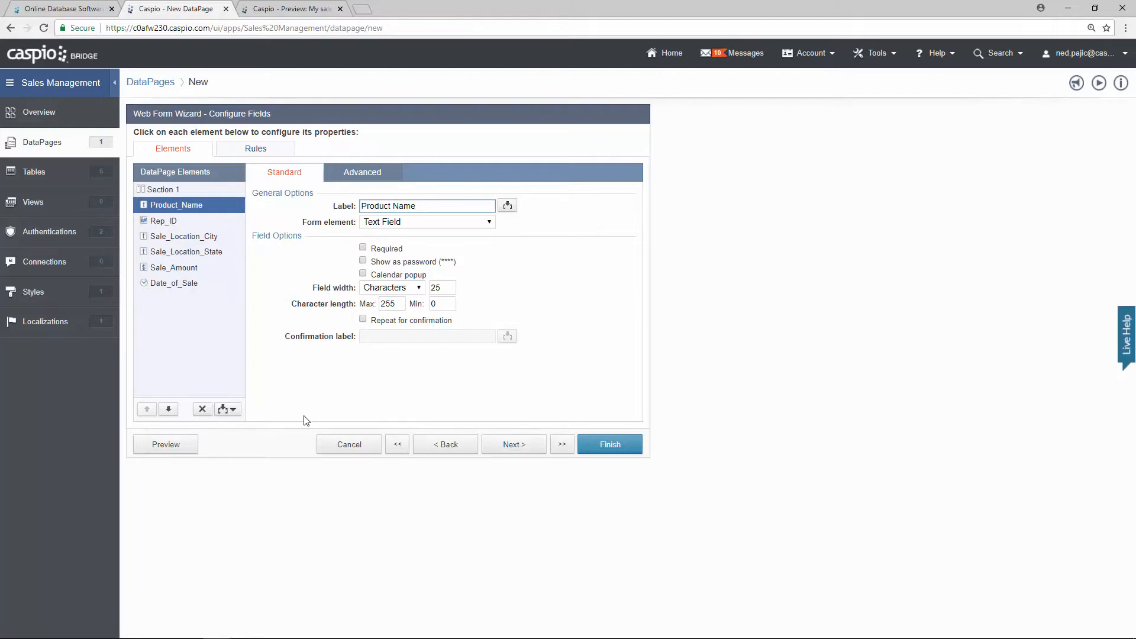
Step: Preview the Add New Sale form, try its inputs, and return to the wizard
left_click(196, 445)
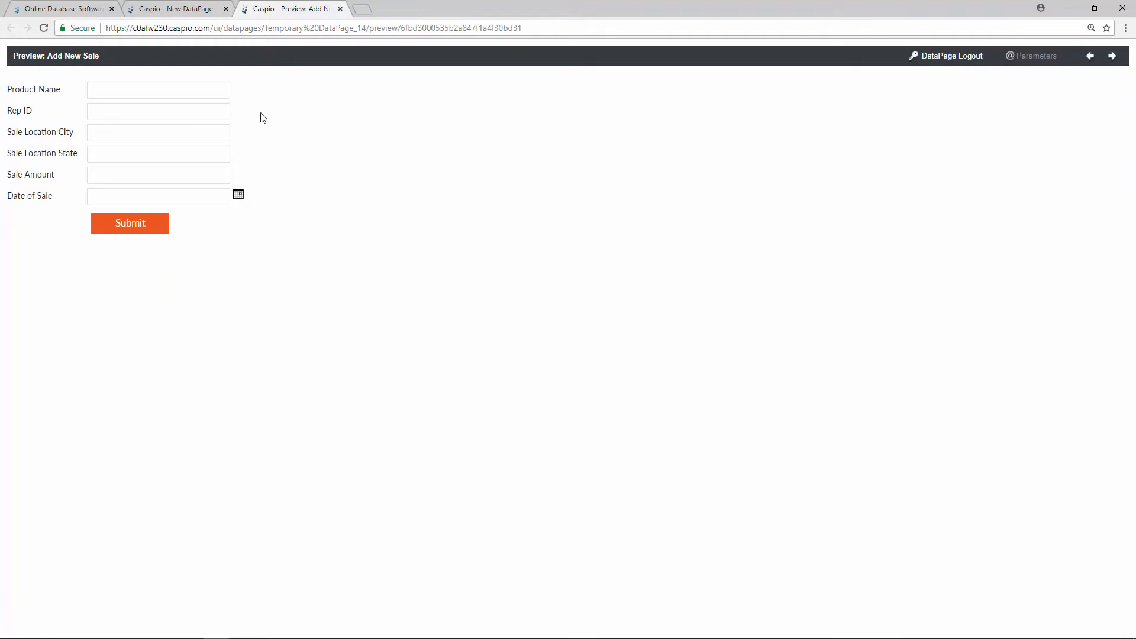
left_click(216, 92)
left_click(211, 112)
left_click(210, 130)
left_click(142, 233)
left_click(192, 13)
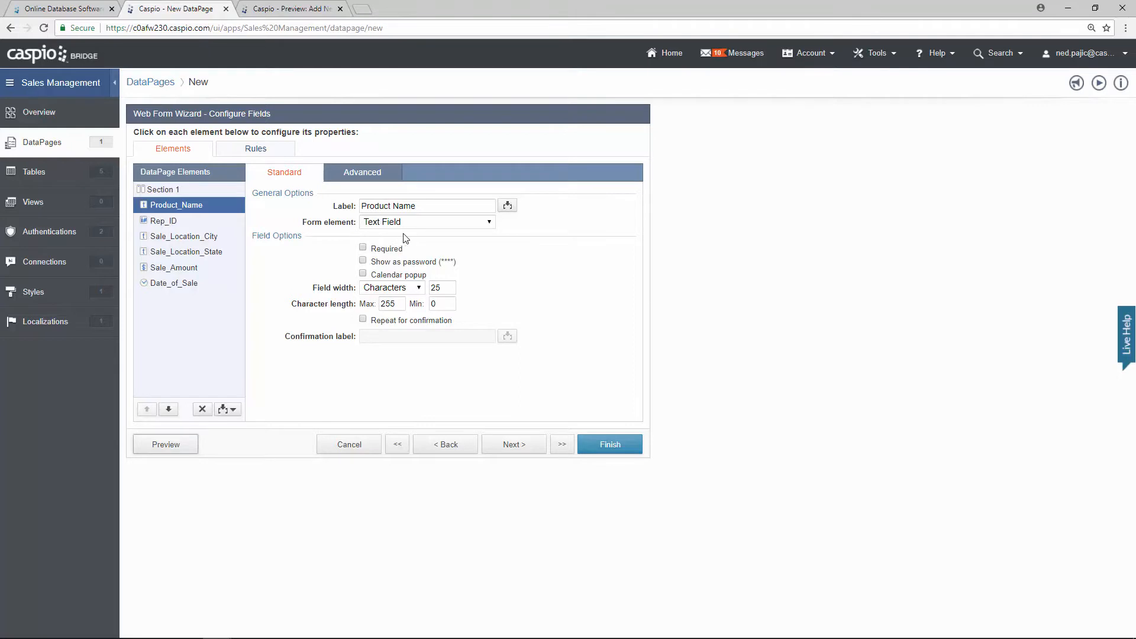
Step: Make Product Name a dropdown filled from the lookup table demo_tbl_products
left_click(420, 225)
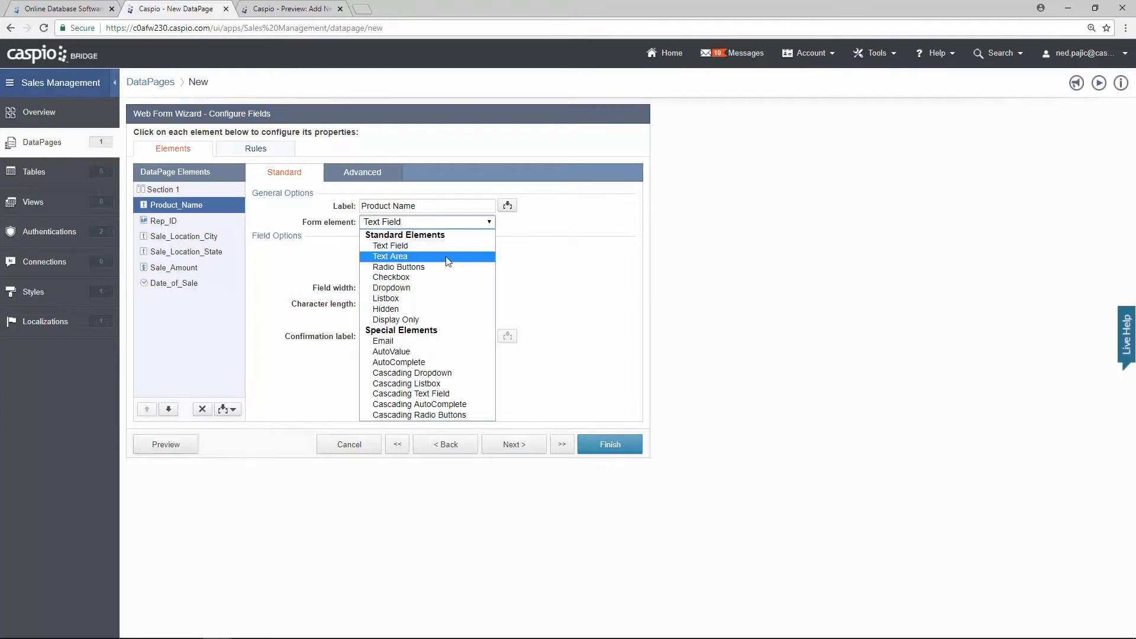
left_click(426, 289)
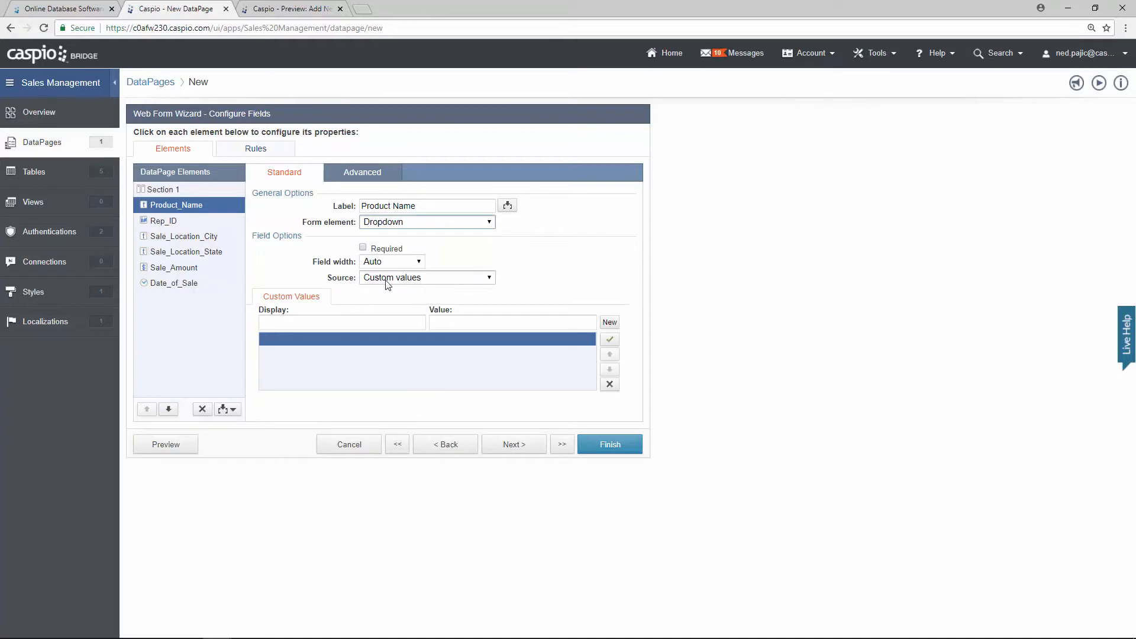
left_click(418, 280)
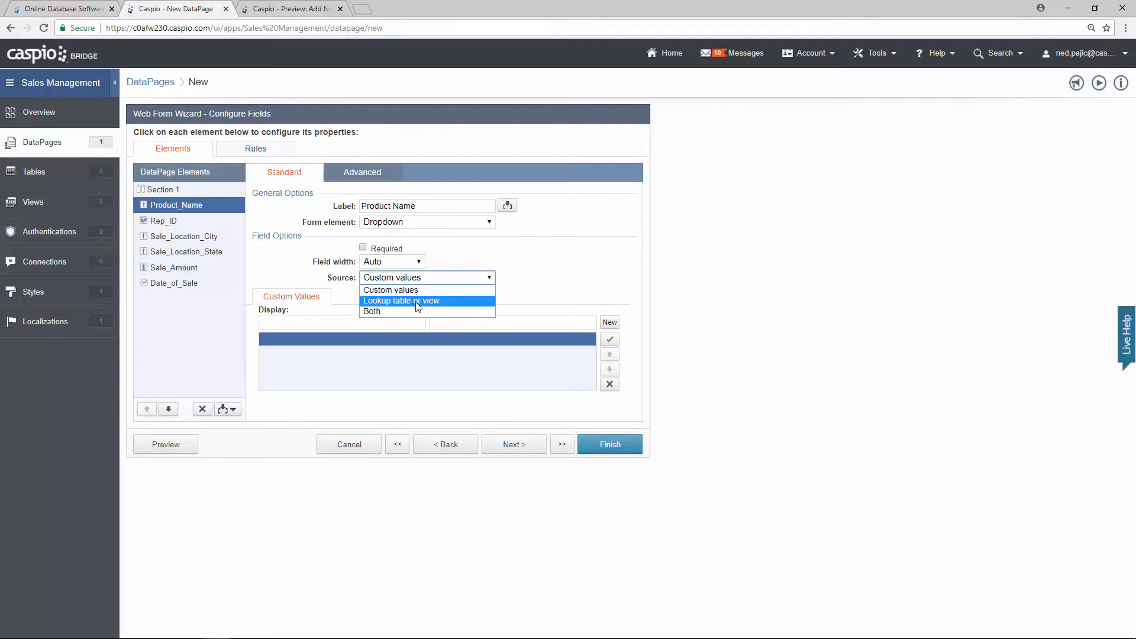
left_click(418, 301)
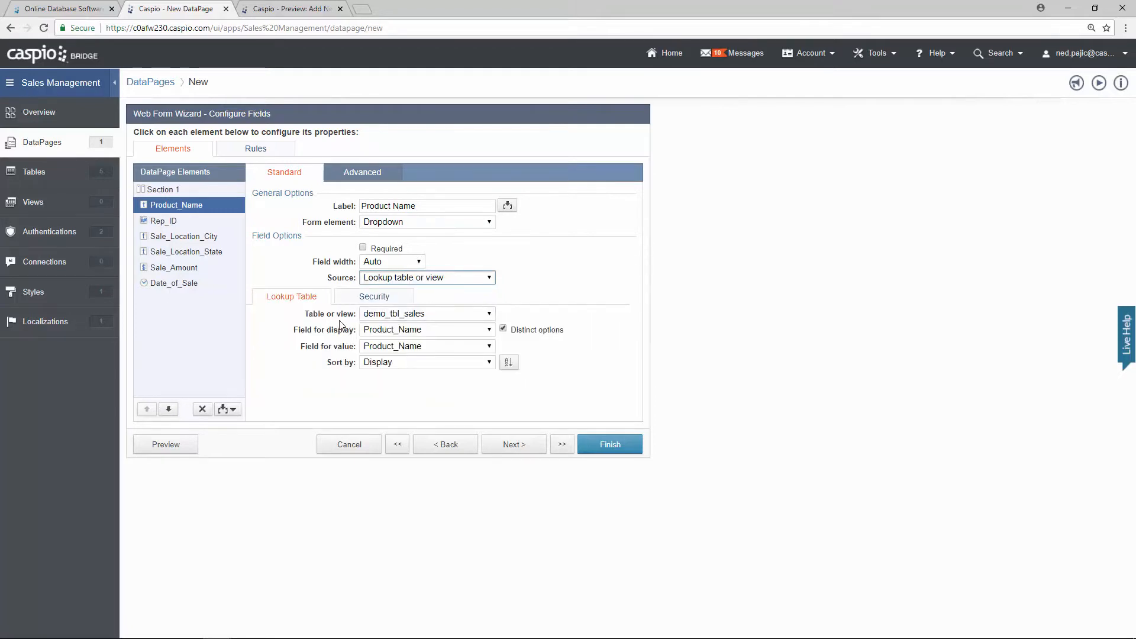
left_click(405, 314)
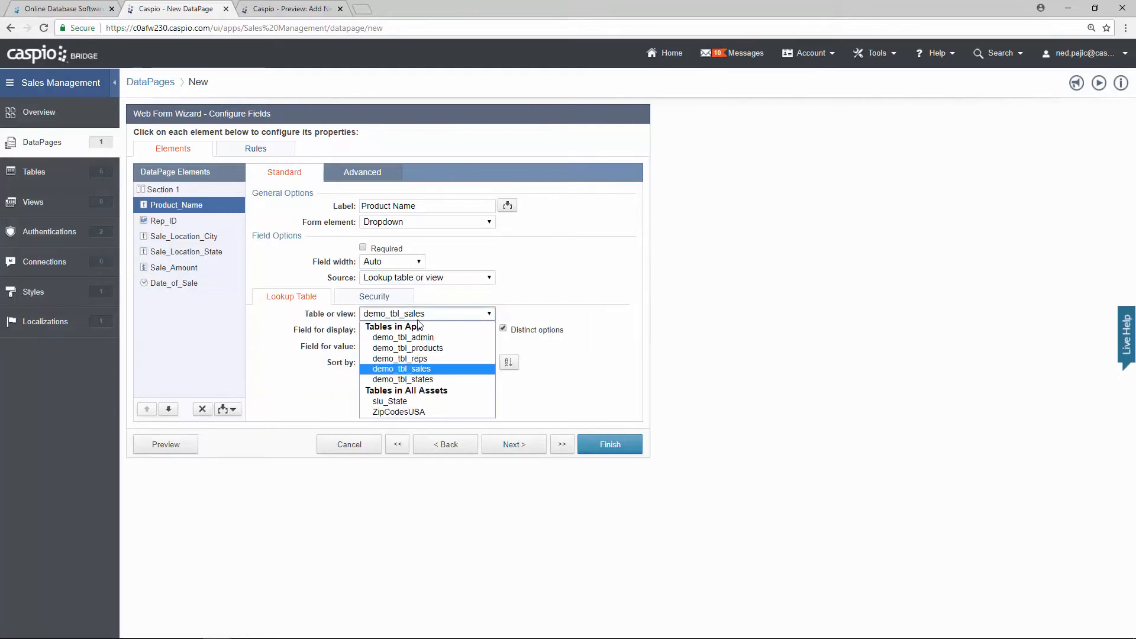
left_click(426, 348)
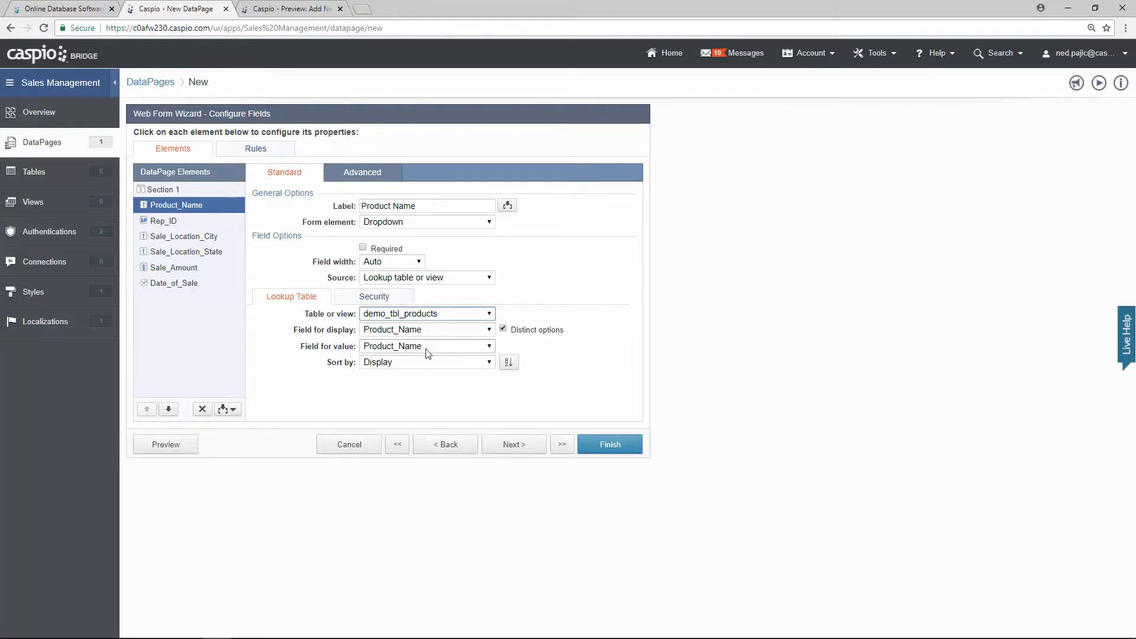
Step: Check the product list in the form preview, then return to the wizard's Rep_ID field
left_click(188, 445)
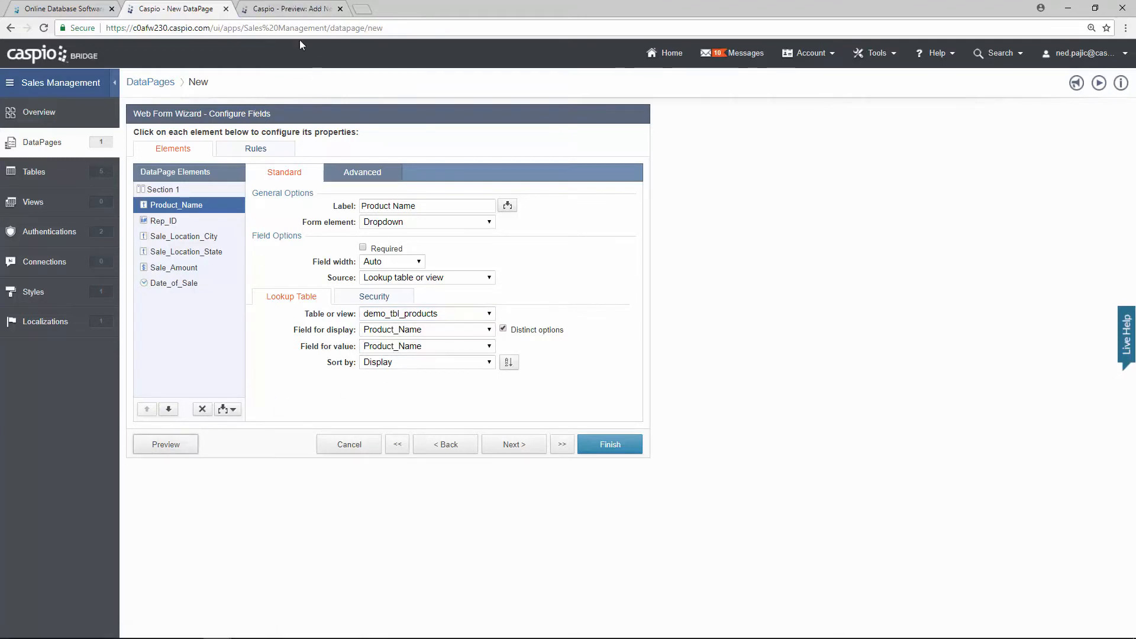
left_click(290, 13)
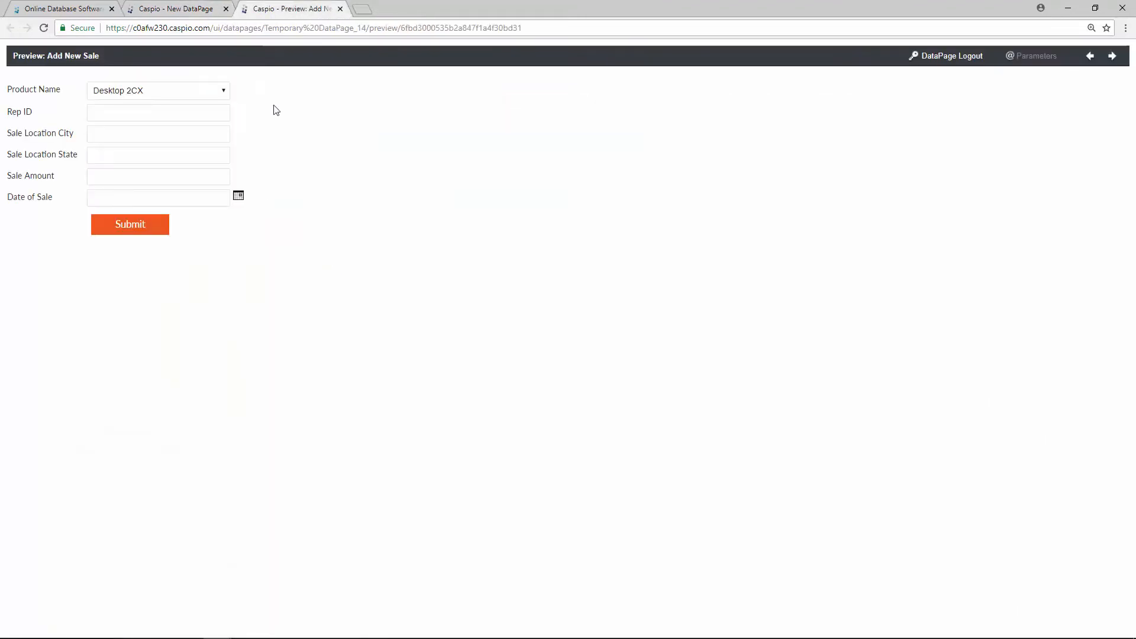
left_click(223, 92)
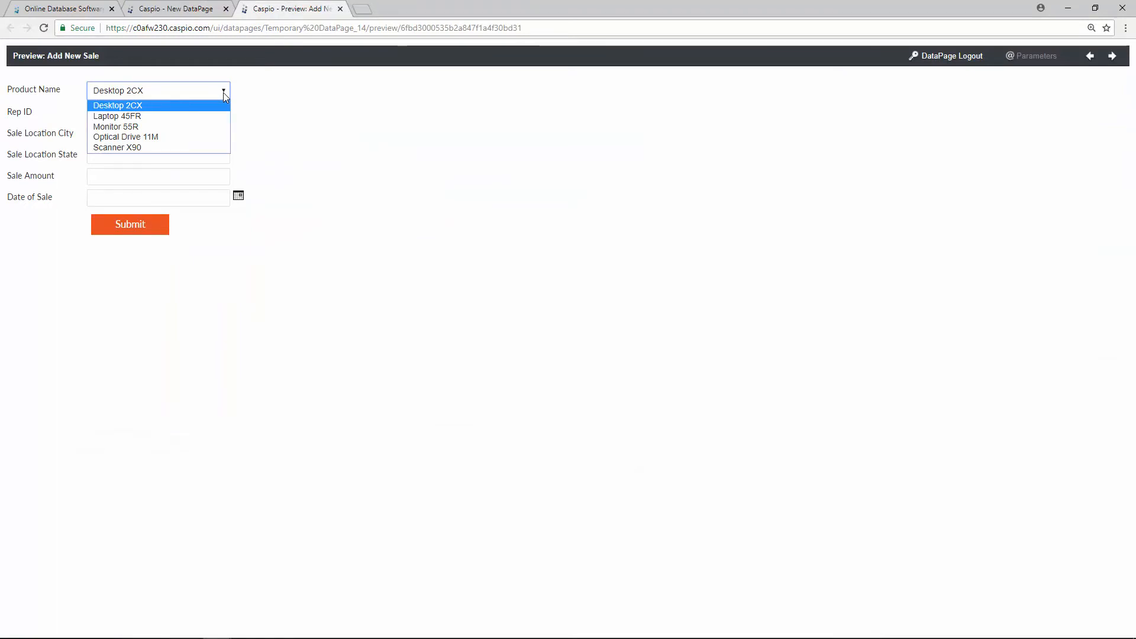
left_click(193, 13)
left_click(194, 14)
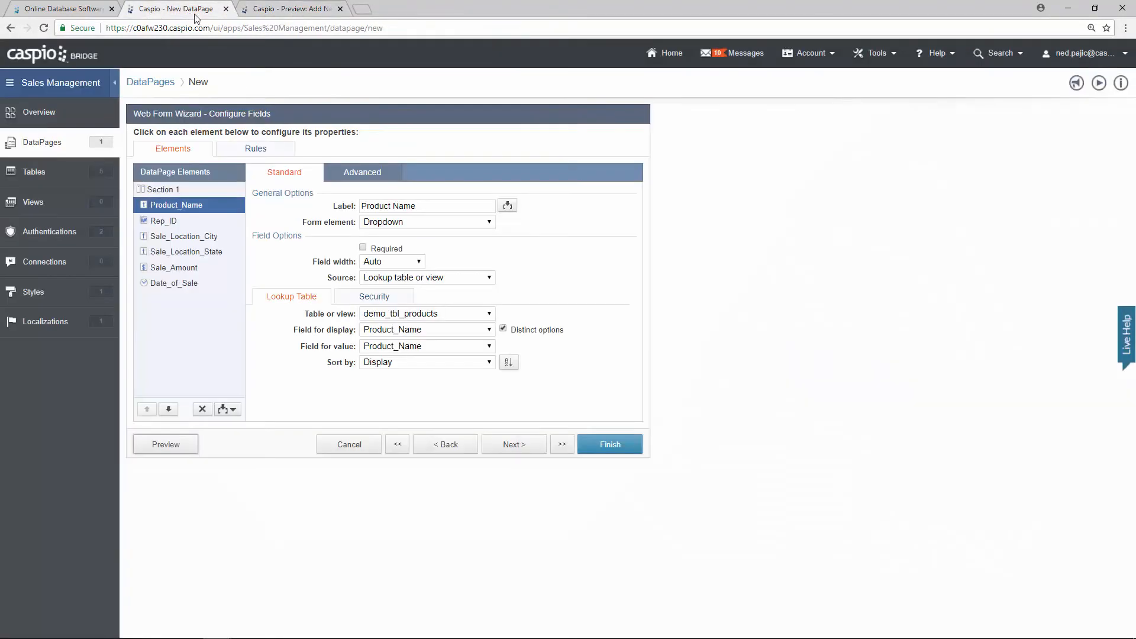
left_click(186, 226)
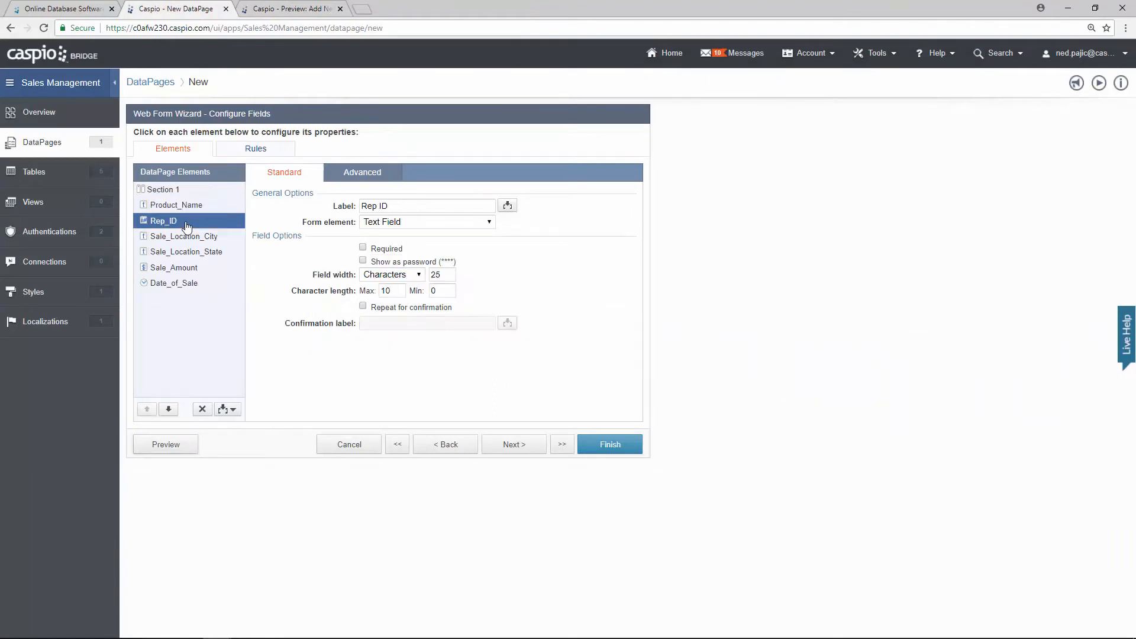
Step: Try entering rep ID 3 in the Add New Sale form preview
left_click(284, 13)
left_click(157, 112)
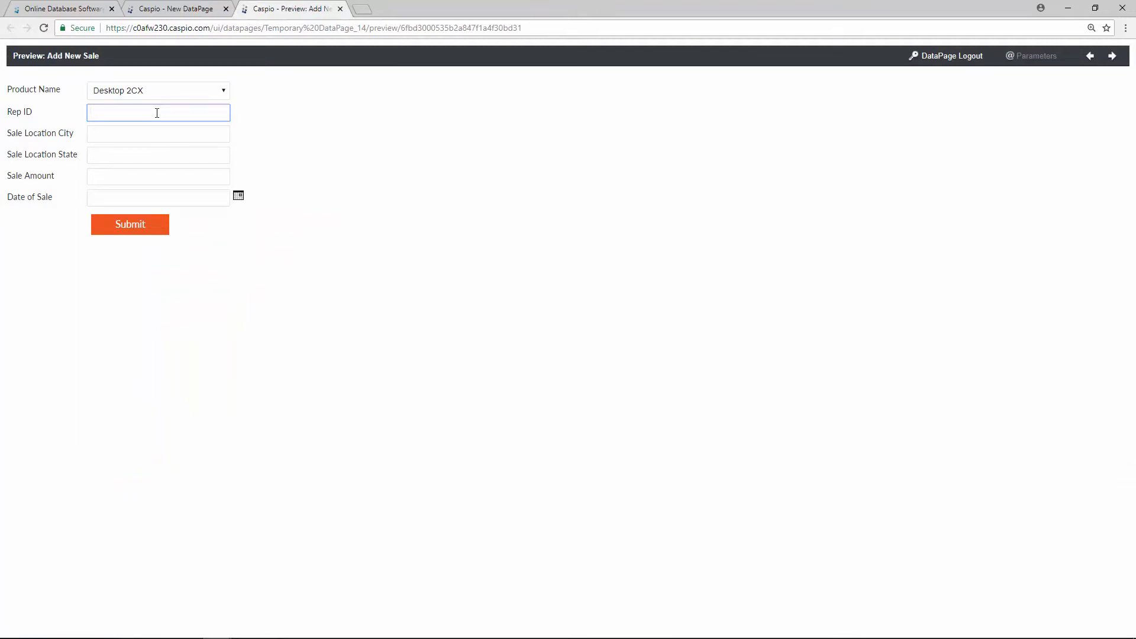
type("3")
left_click(193, 13)
Step: Make Rep_ID a hidden field filled from the logged-in rep's Rep_ID, and preview it
left_click(400, 223)
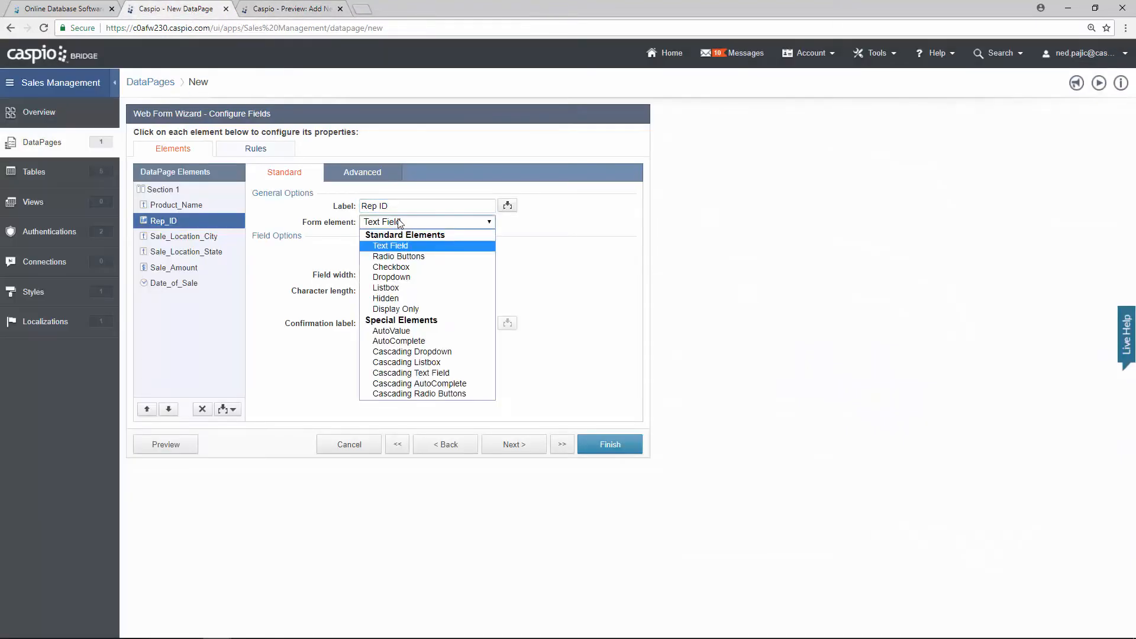
left_click(414, 298)
left_click(421, 249)
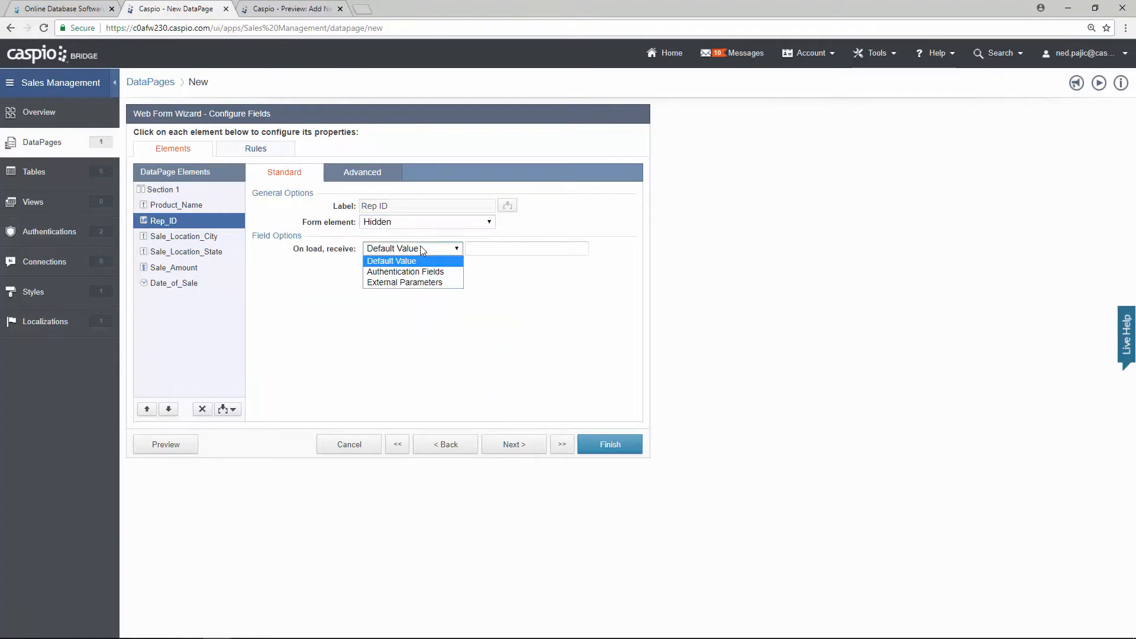
left_click(438, 275)
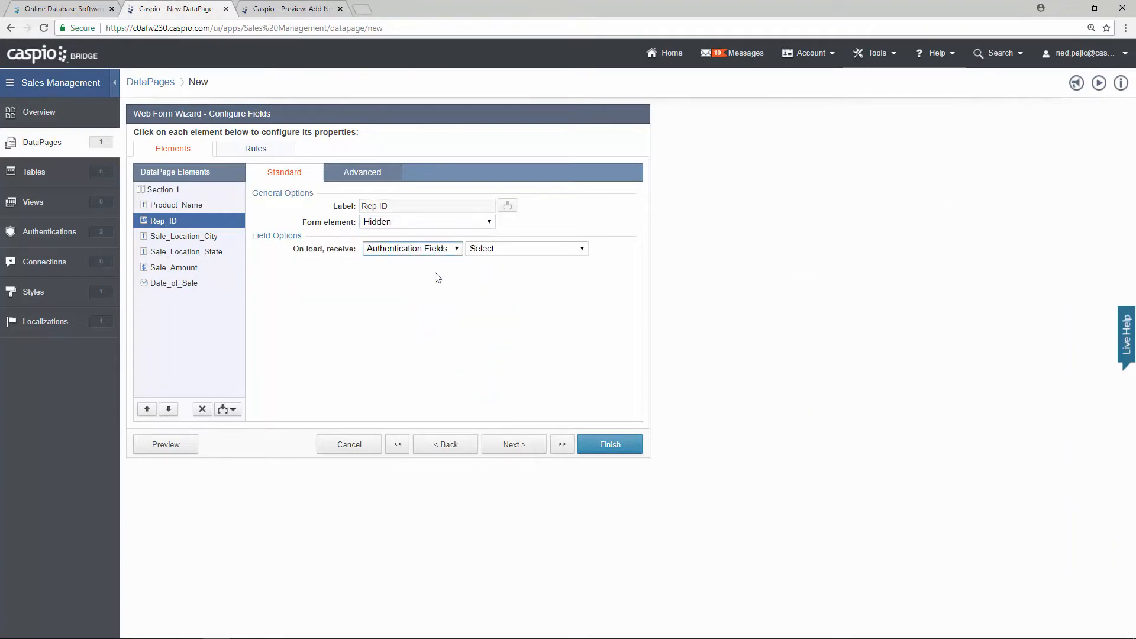
left_click(519, 250)
left_click(523, 284)
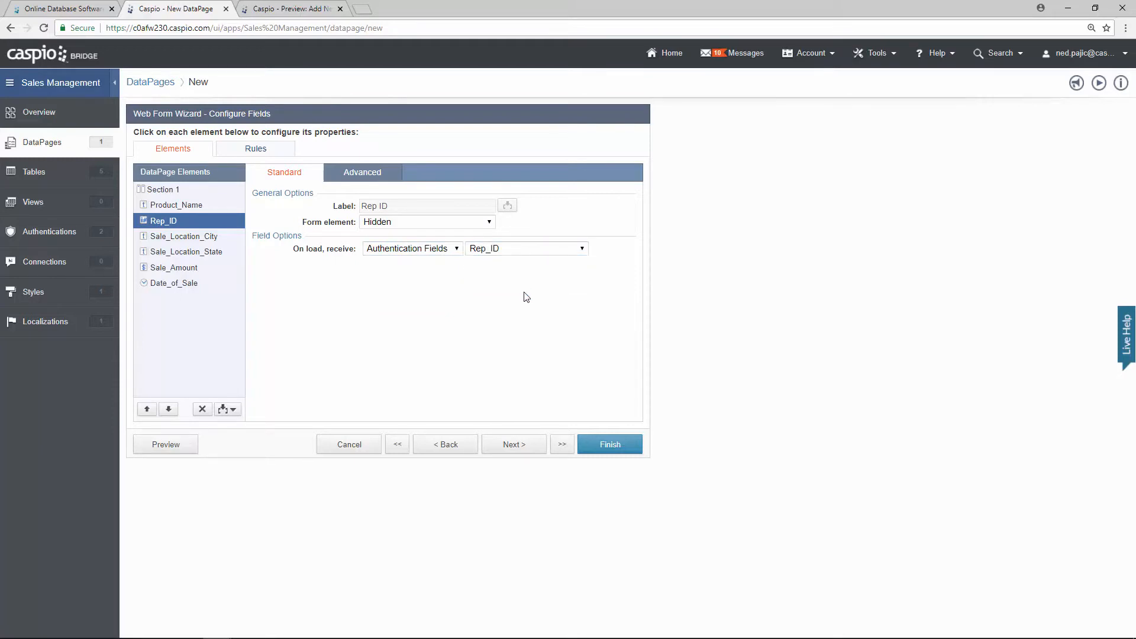
left_click(217, 445)
left_click(293, 9)
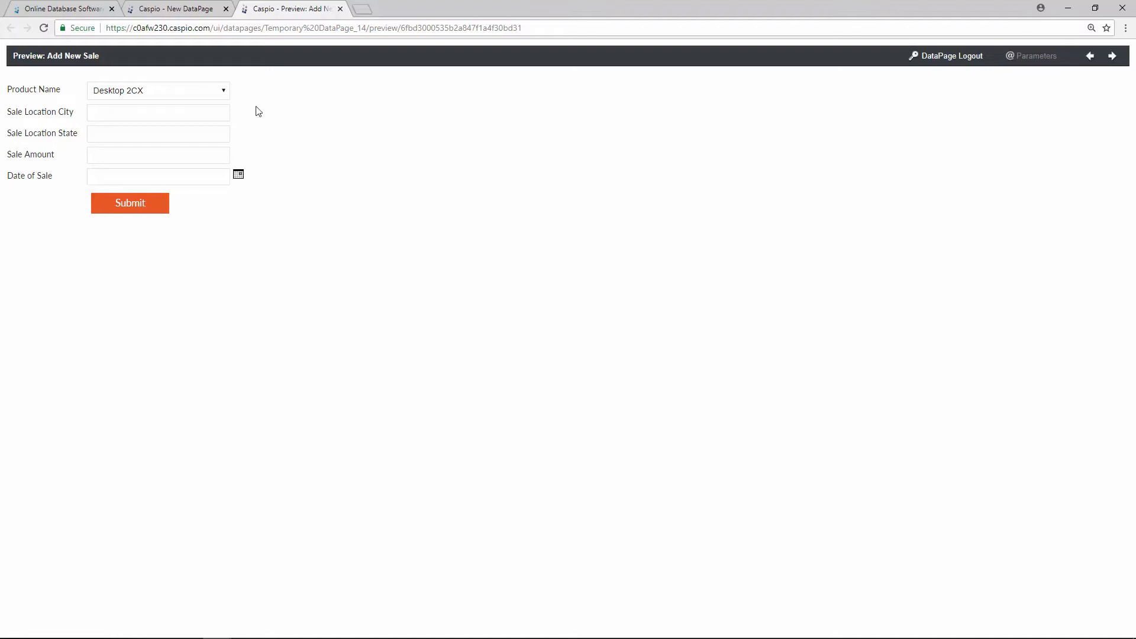
Step: Make Sale_Location_State a dropdown sourced from the demo_tbl_states lookup table
left_click(202, 9)
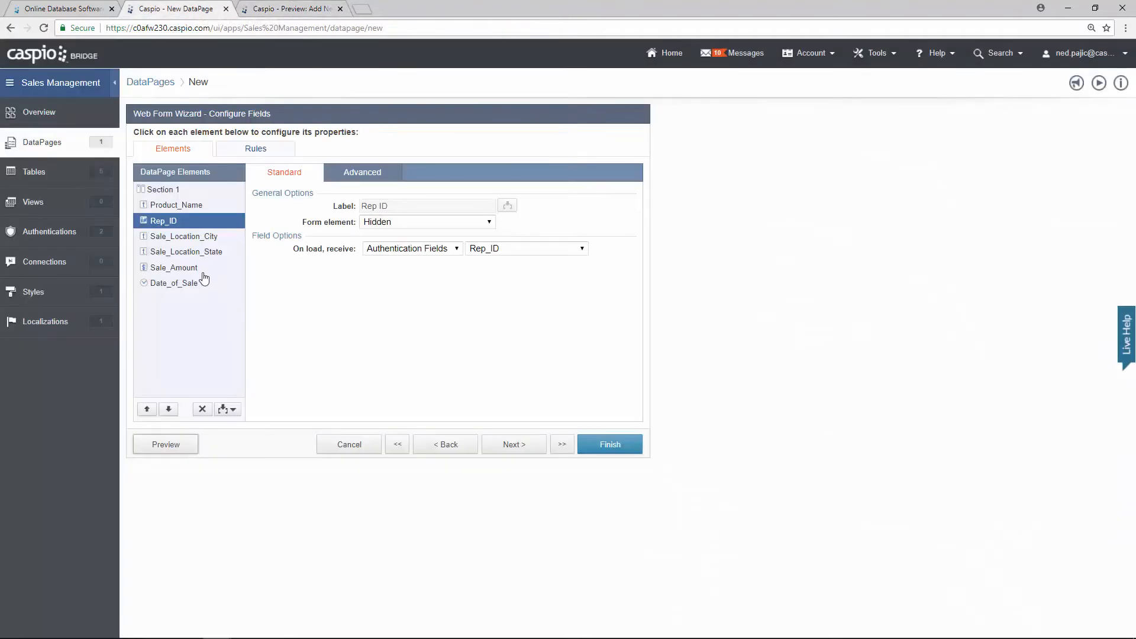
left_click(195, 238)
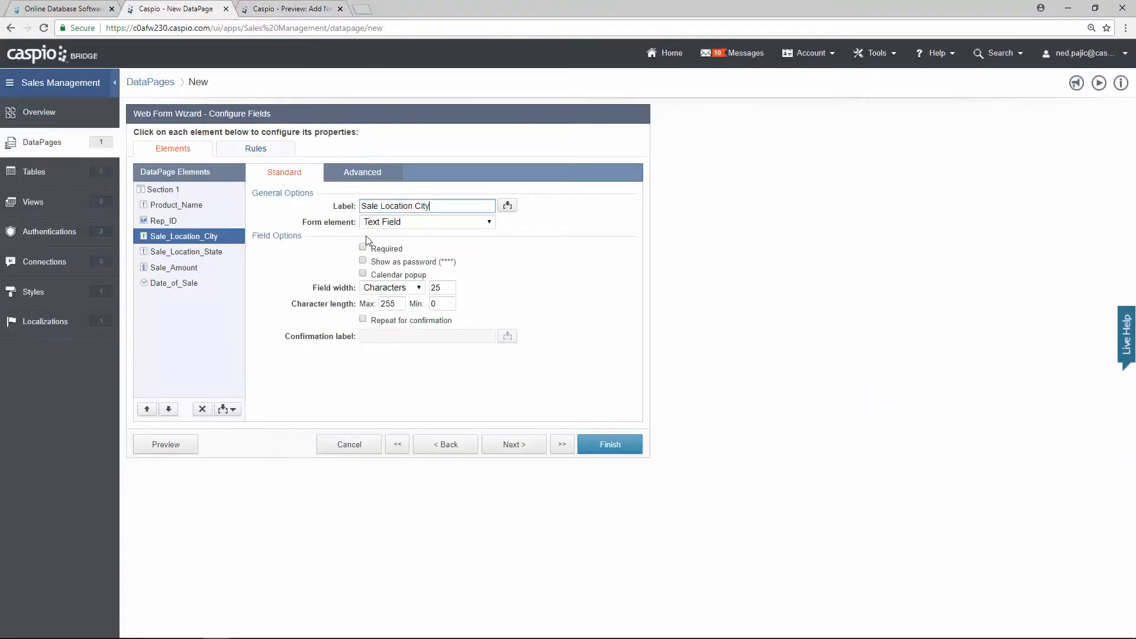
left_click(217, 255)
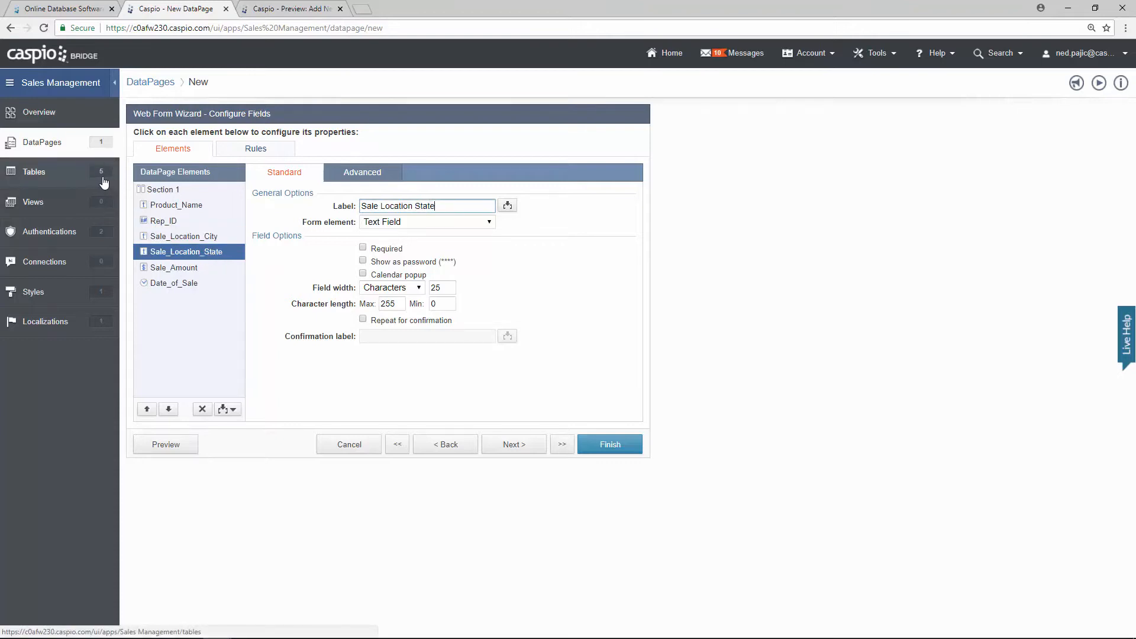
left_click(400, 223)
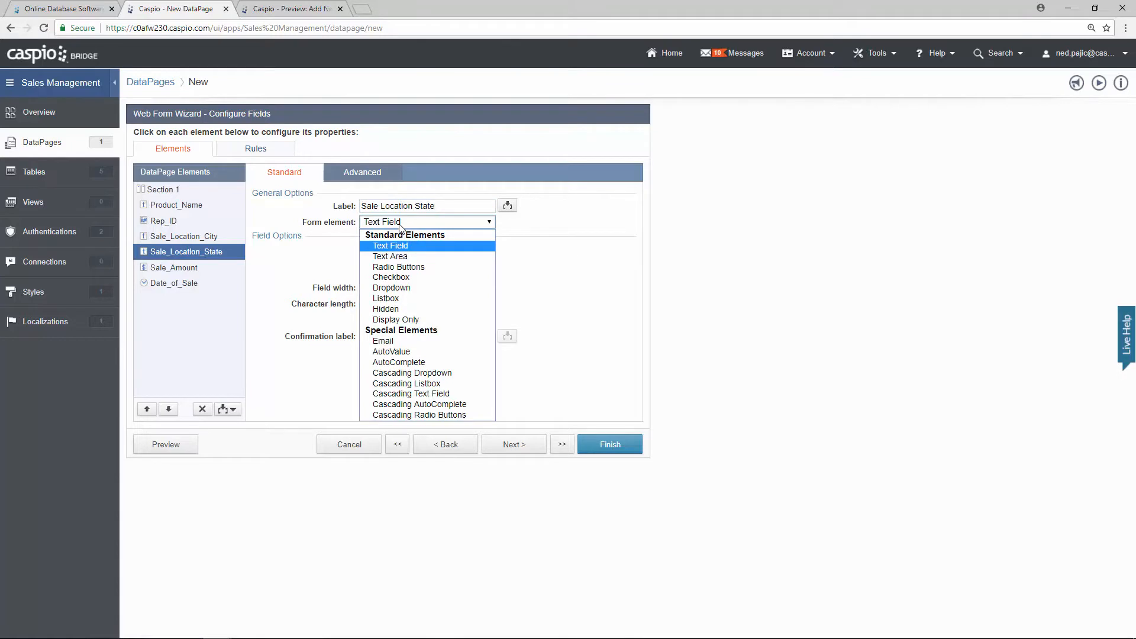
left_click(416, 289)
left_click(418, 279)
left_click(414, 299)
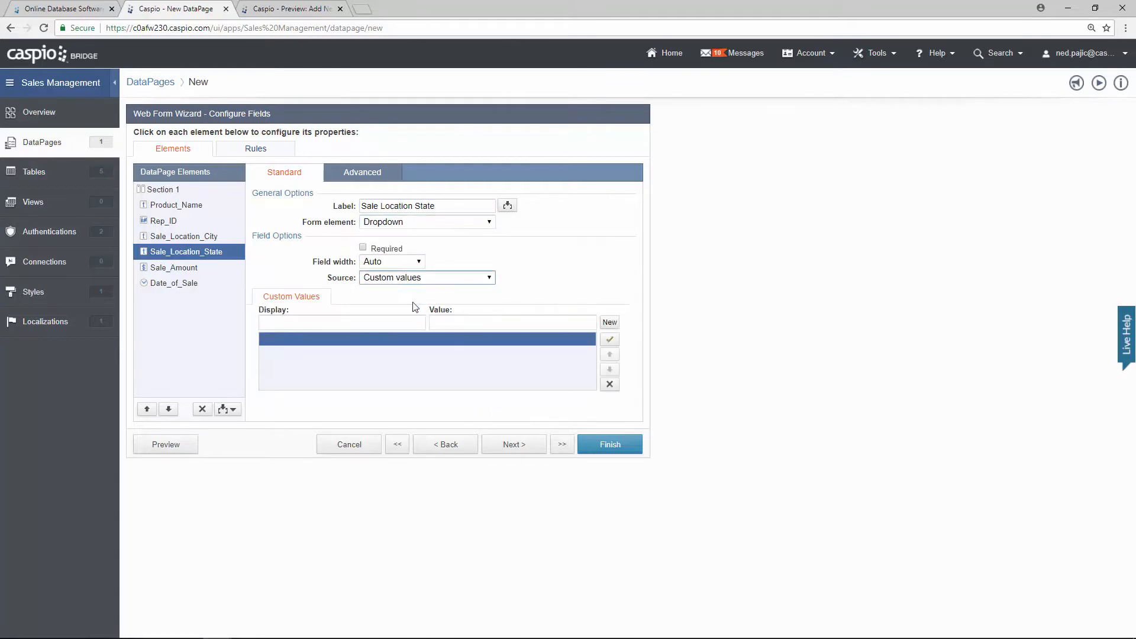
left_click(416, 314)
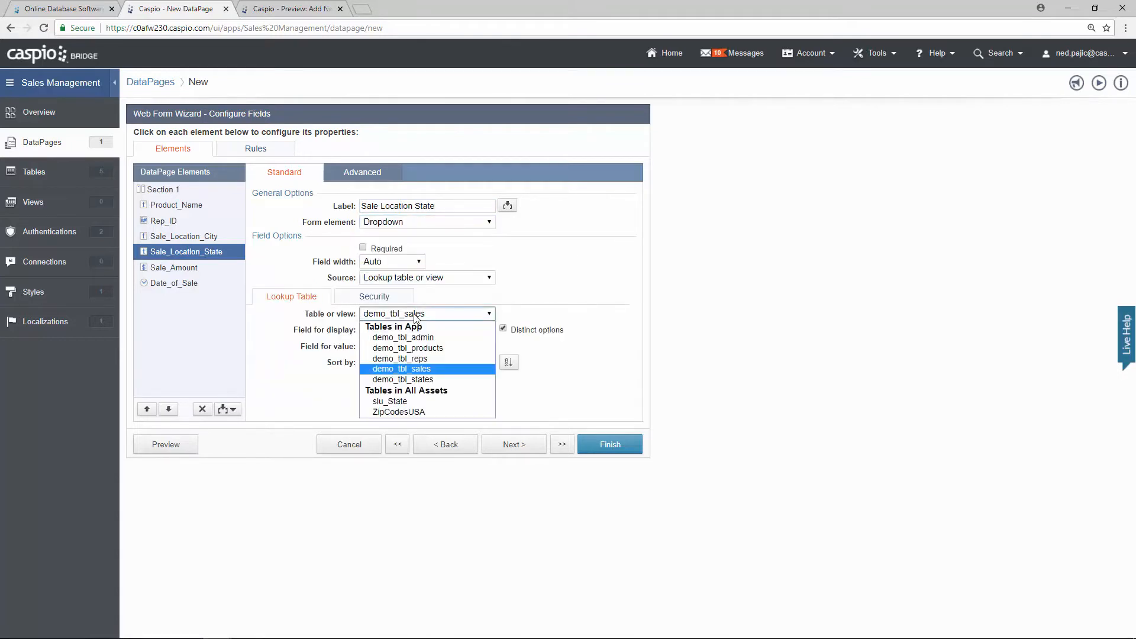
left_click(418, 380)
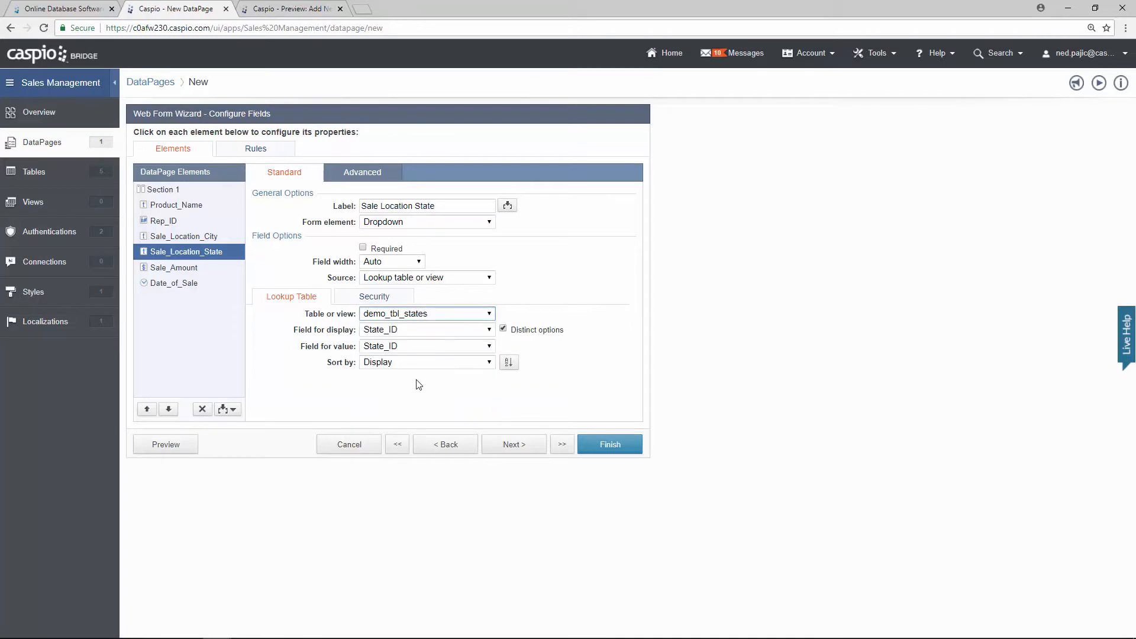
Step: Display and store the State field, review Sale_Amount and Date_of_Sale, and preview the form
left_click(410, 331)
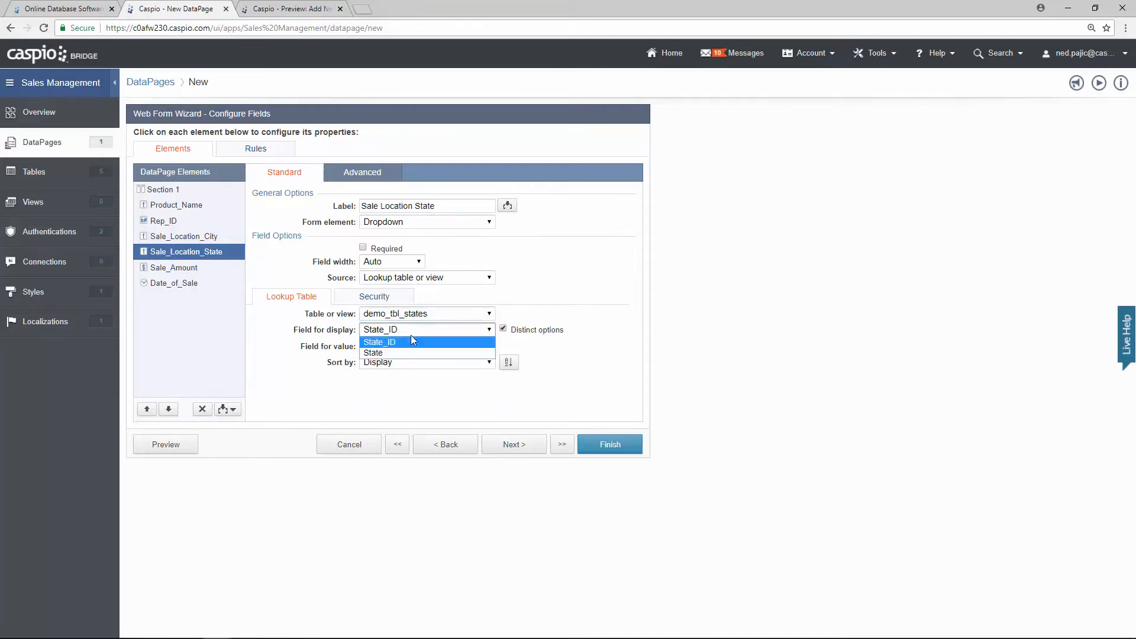
left_click(408, 353)
left_click(408, 349)
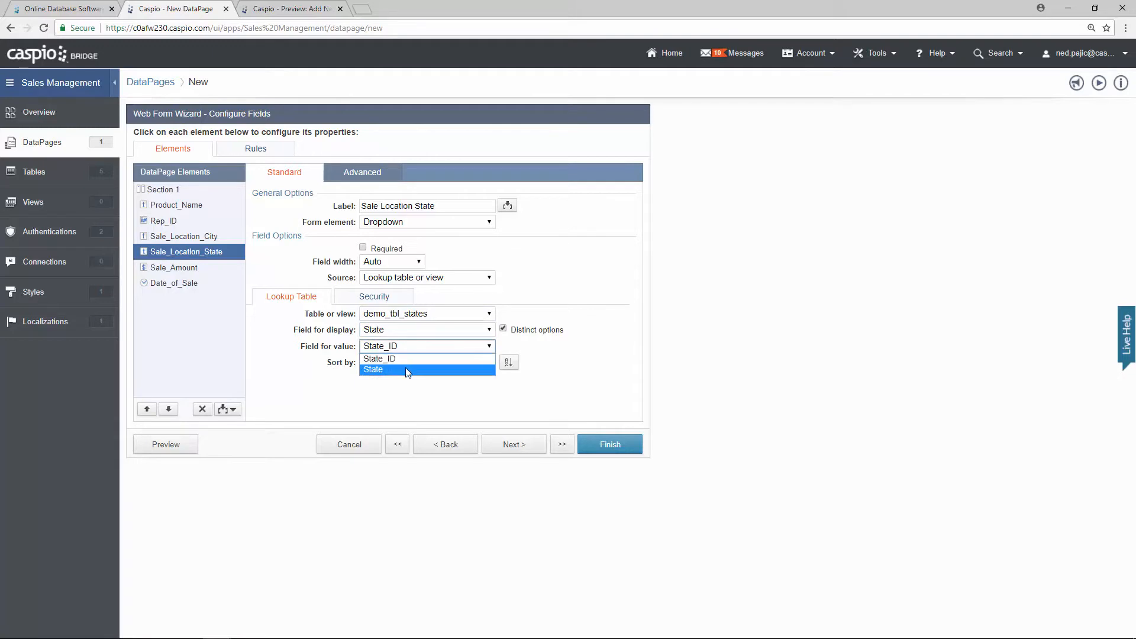
left_click(400, 369)
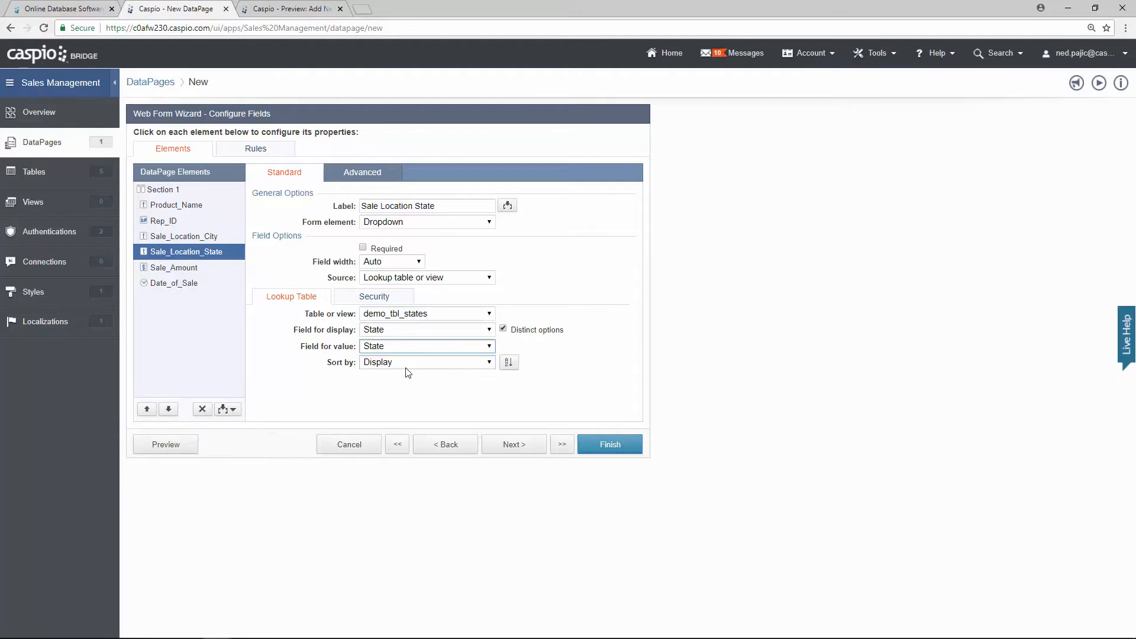
left_click(180, 269)
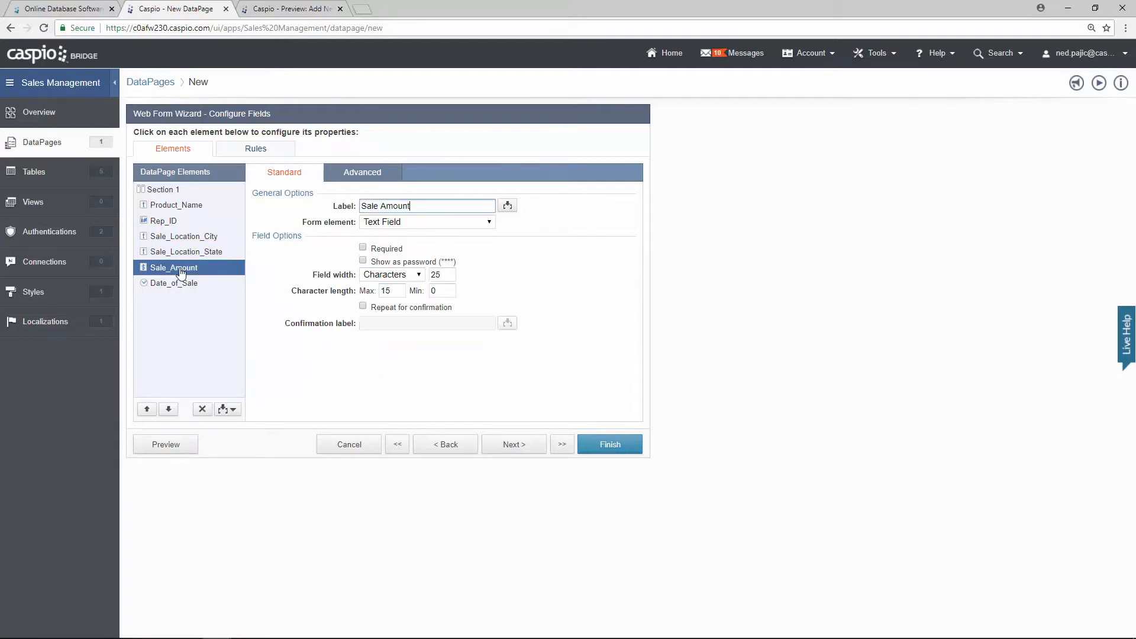
left_click(186, 284)
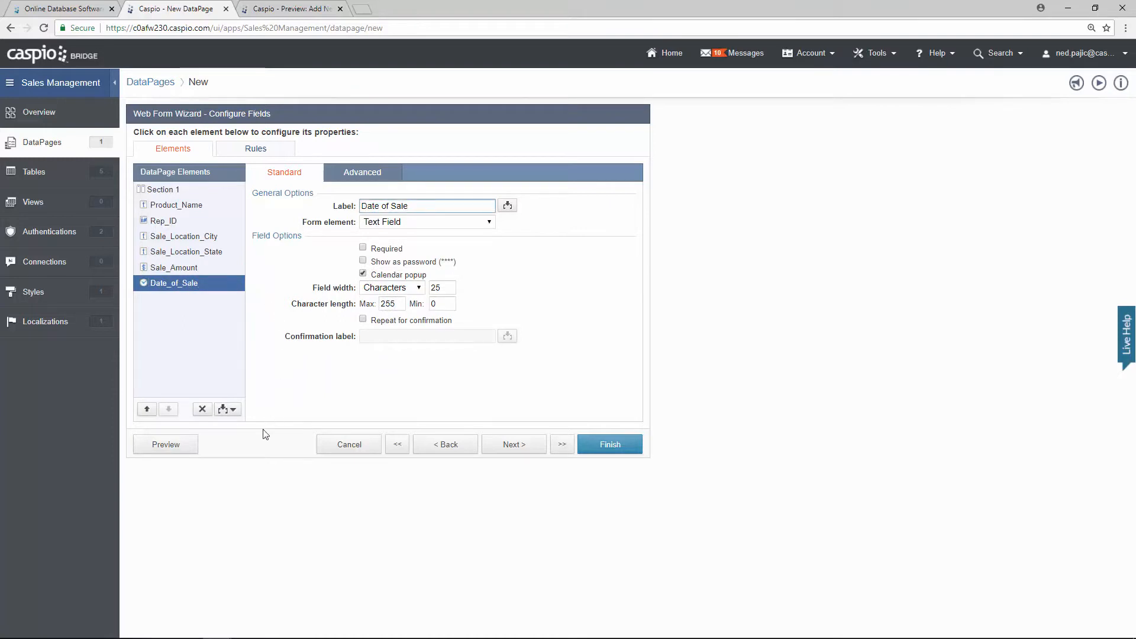
left_click(188, 447)
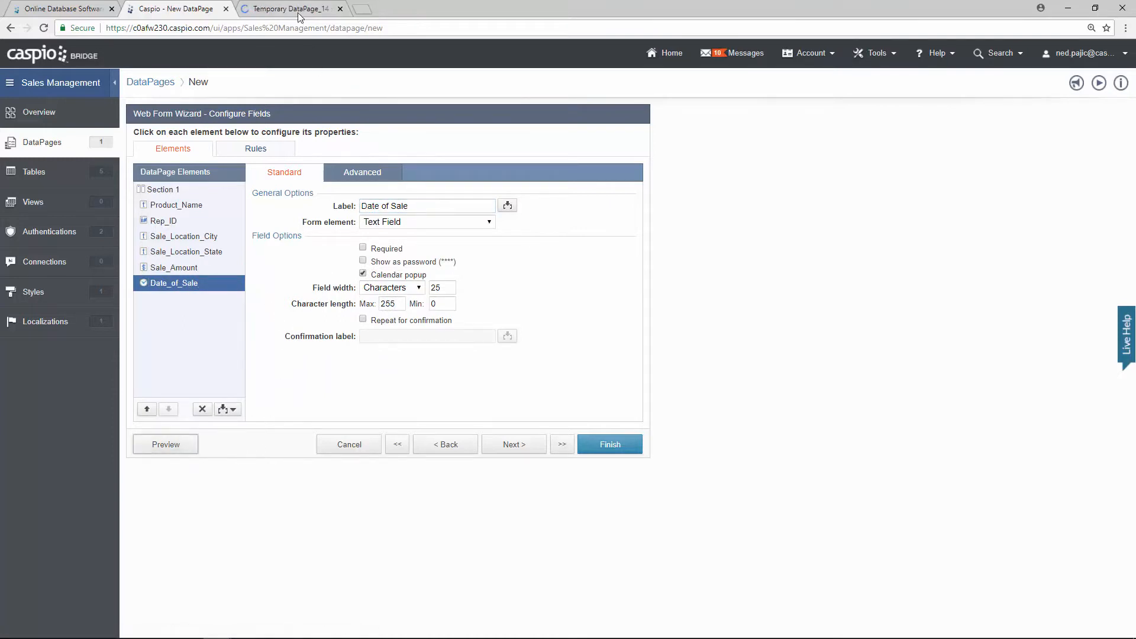
left_click(297, 12)
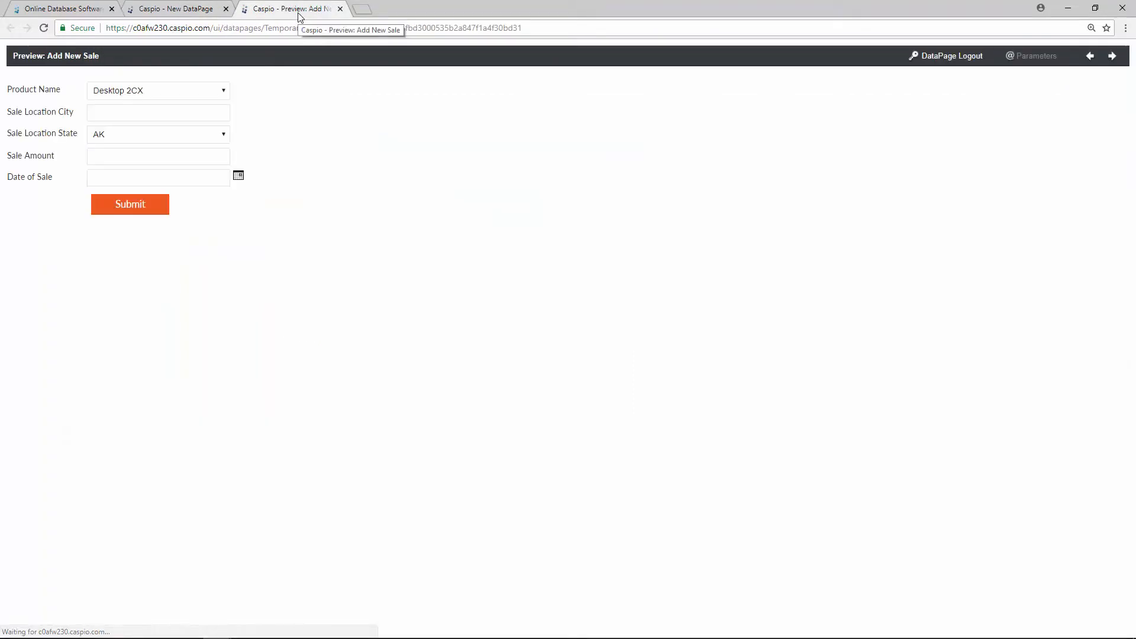
left_click(222, 91)
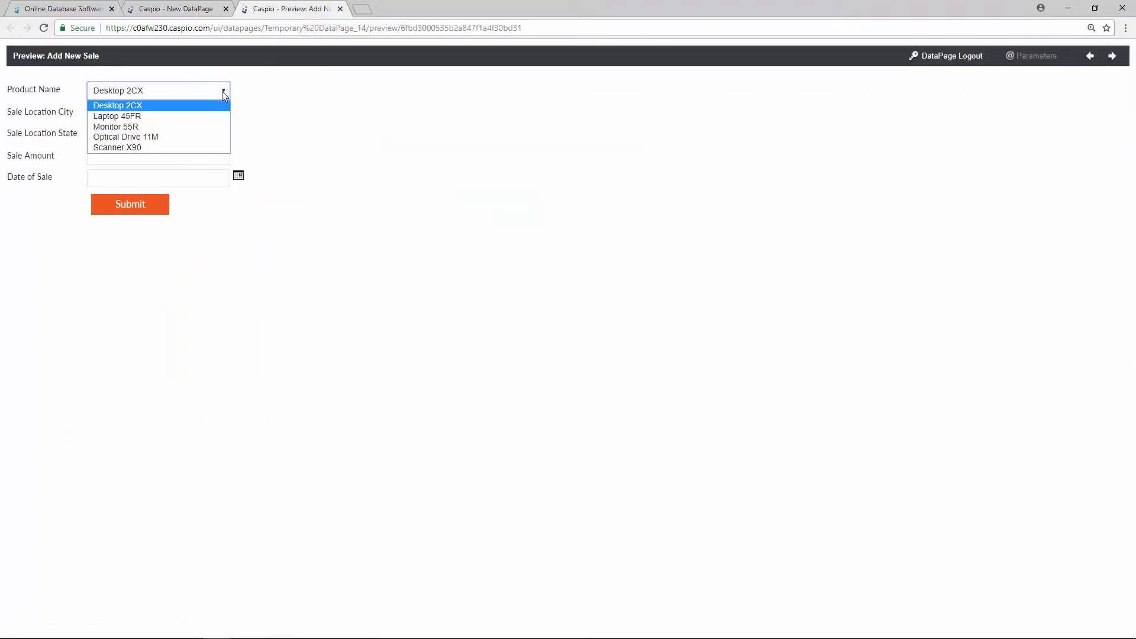
left_click(223, 91)
left_click(224, 138)
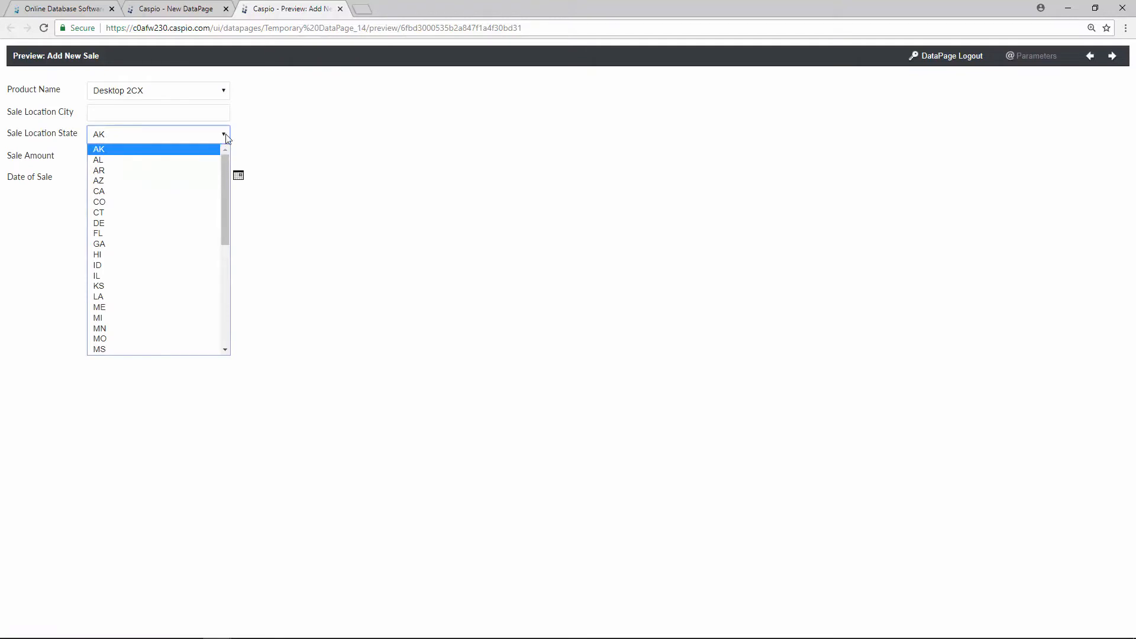
left_click(264, 138)
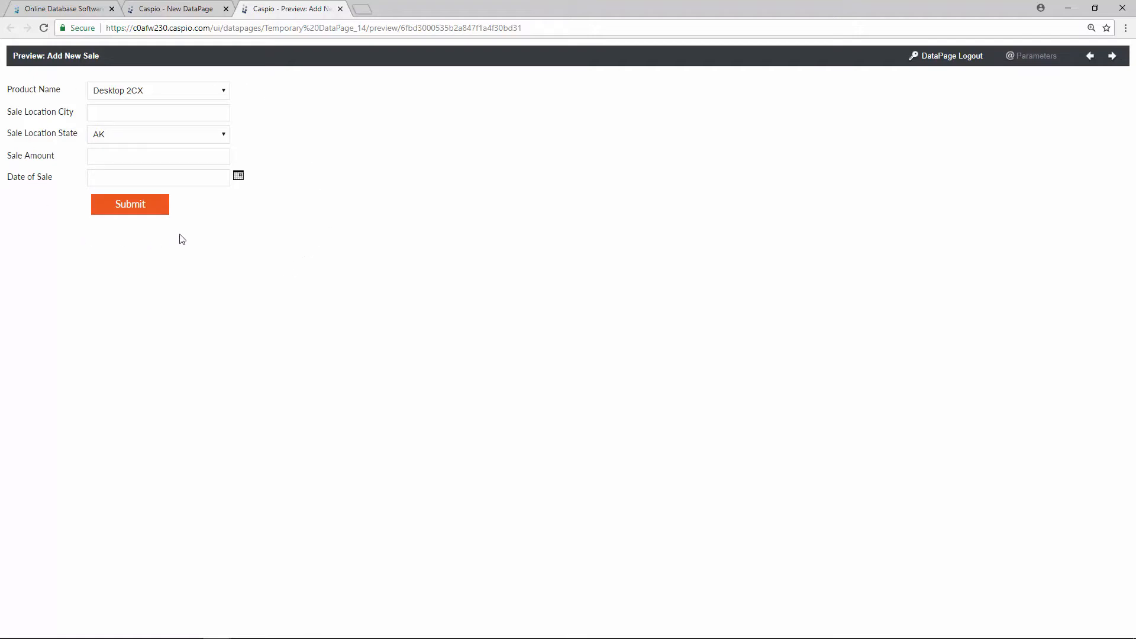
left_click(340, 9)
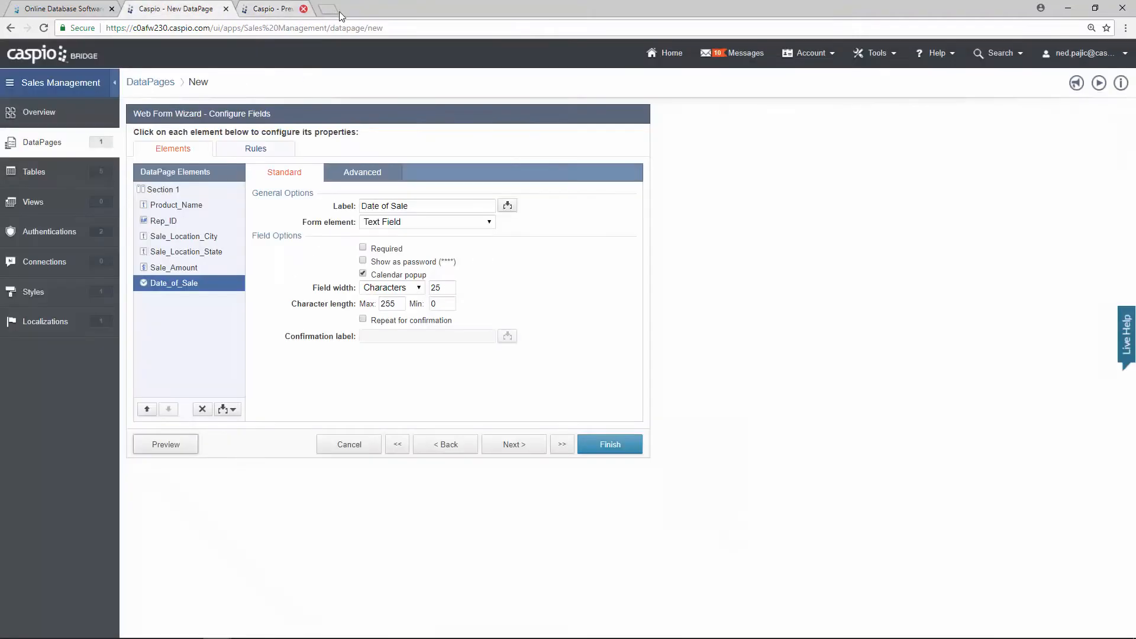
Step: Finish the Web Form Wizard to save the Add New Sale DataPage
left_click(623, 450)
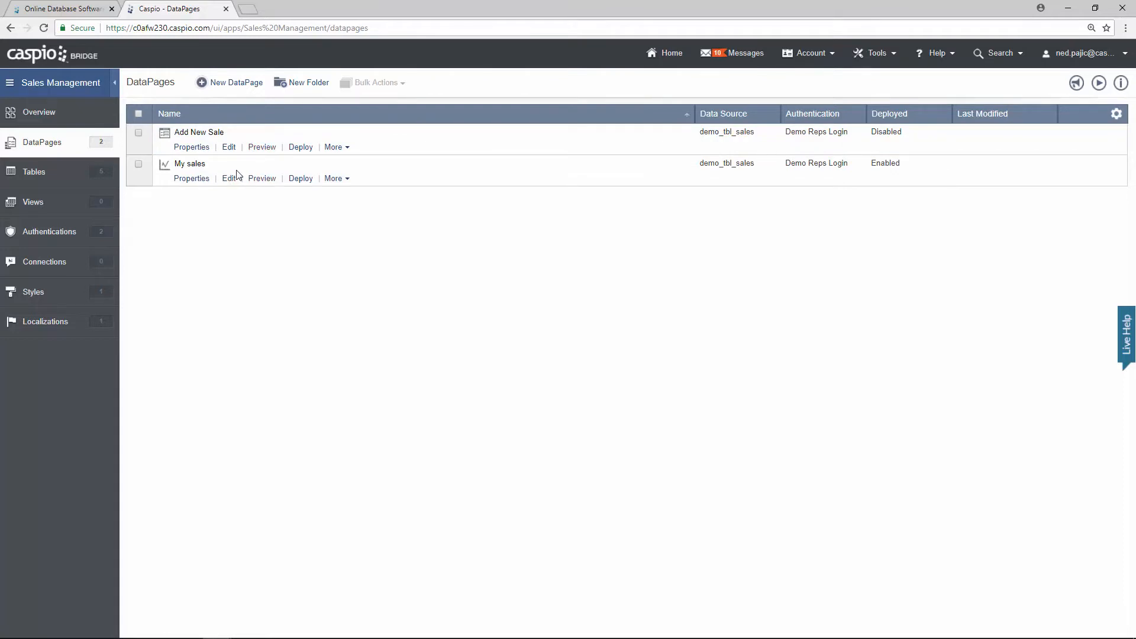
Step: In the Add New Sale preview, enter city New York, state NY and amount 50000
left_click(259, 148)
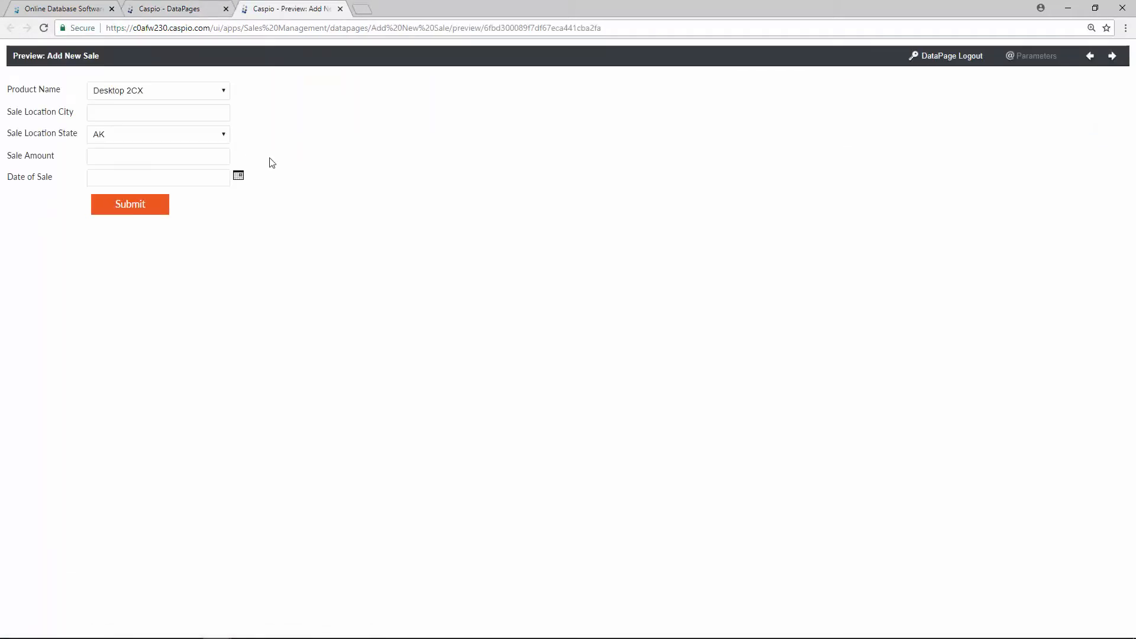
left_click(117, 110)
type("New York")
key("Tab")
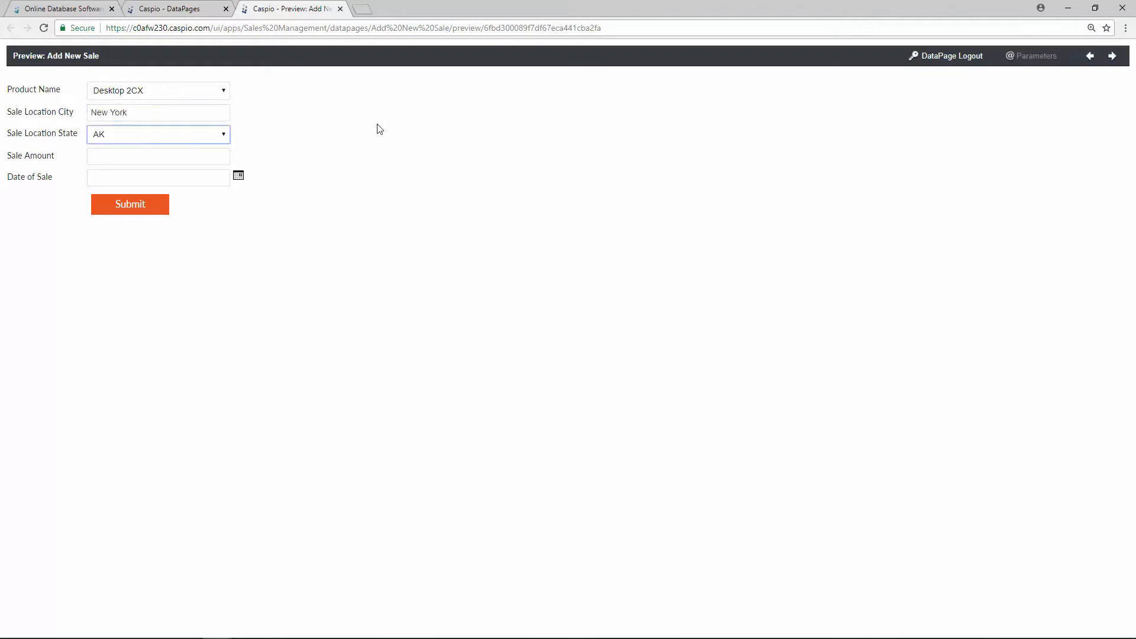
left_click(219, 153)
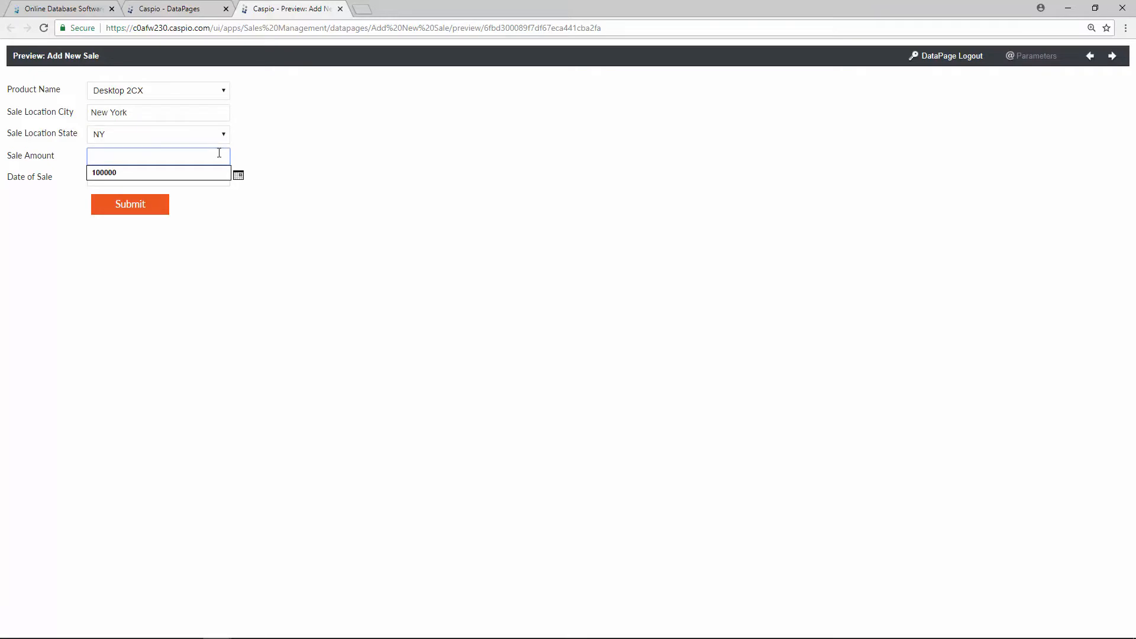
type("50000")
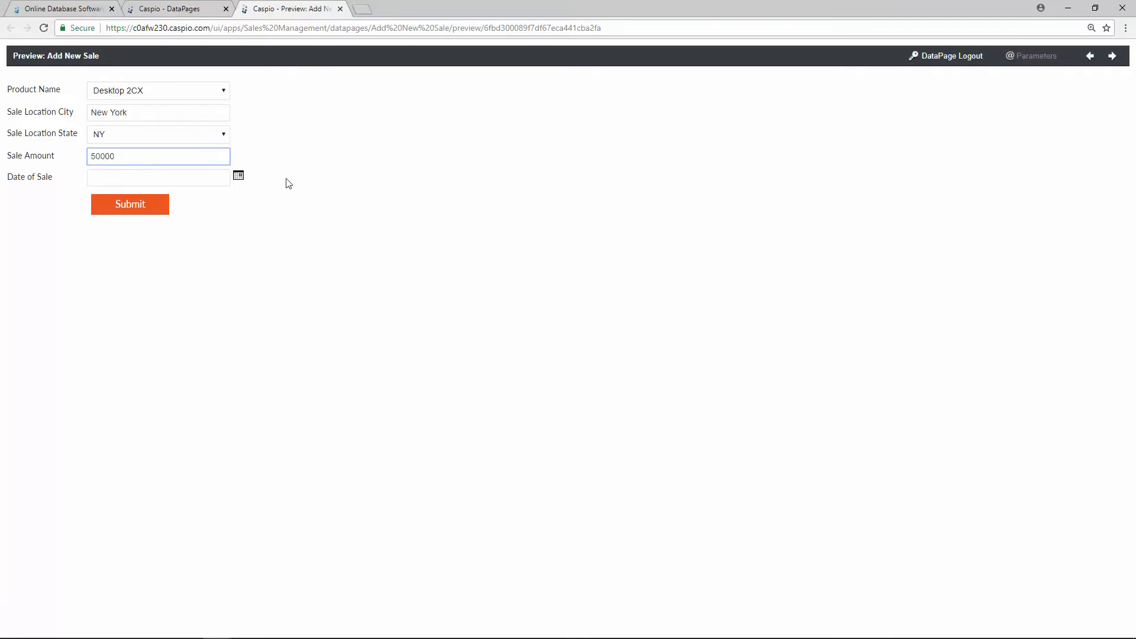
Step: Set the sale date to 05/16/2018 and submit the test sale
left_click(239, 176)
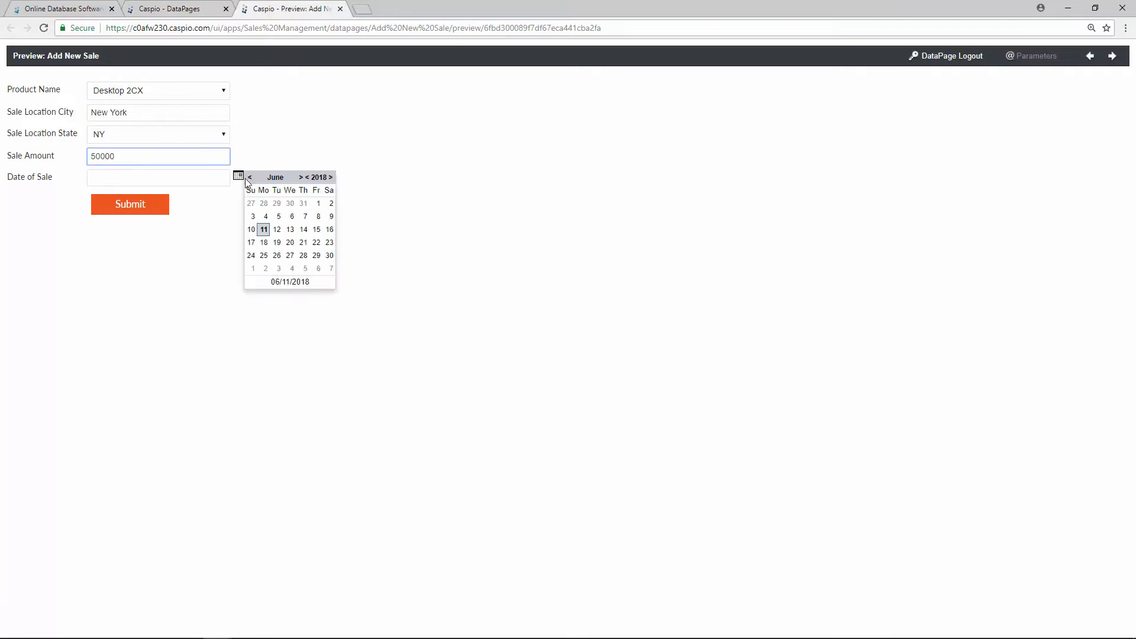
left_click(250, 177)
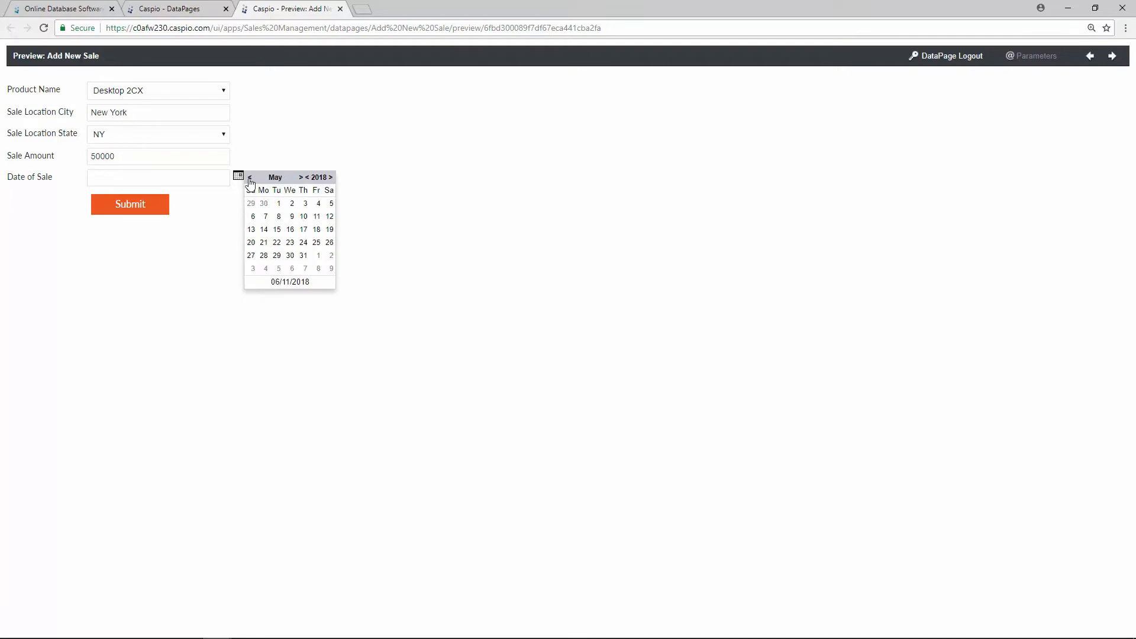
left_click(290, 230)
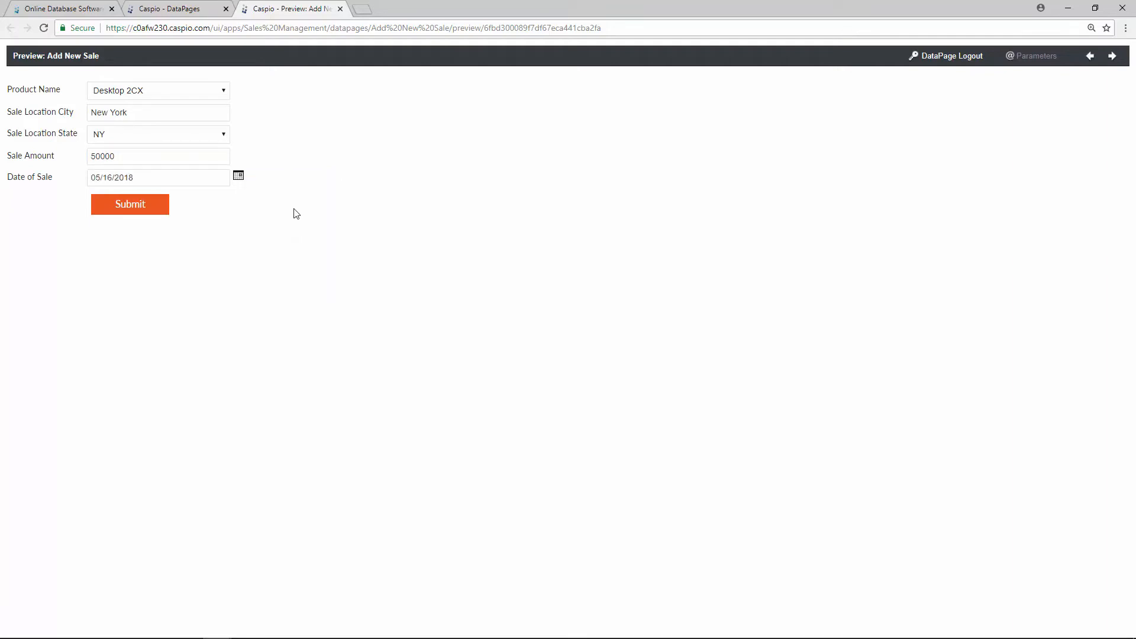
left_click(132, 213)
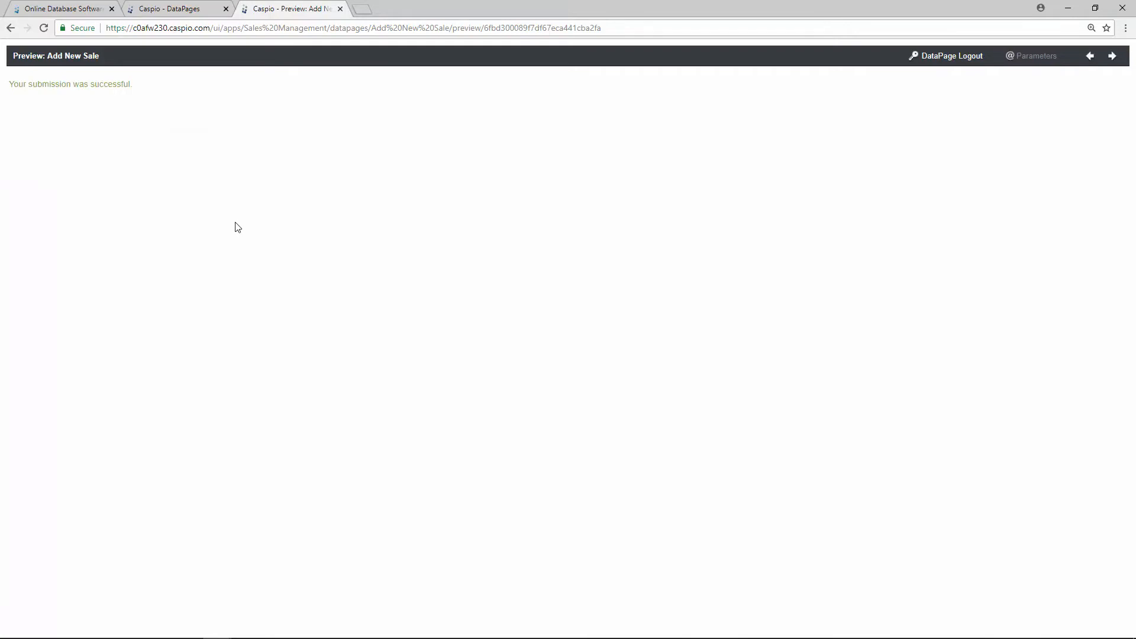
left_click(201, 15)
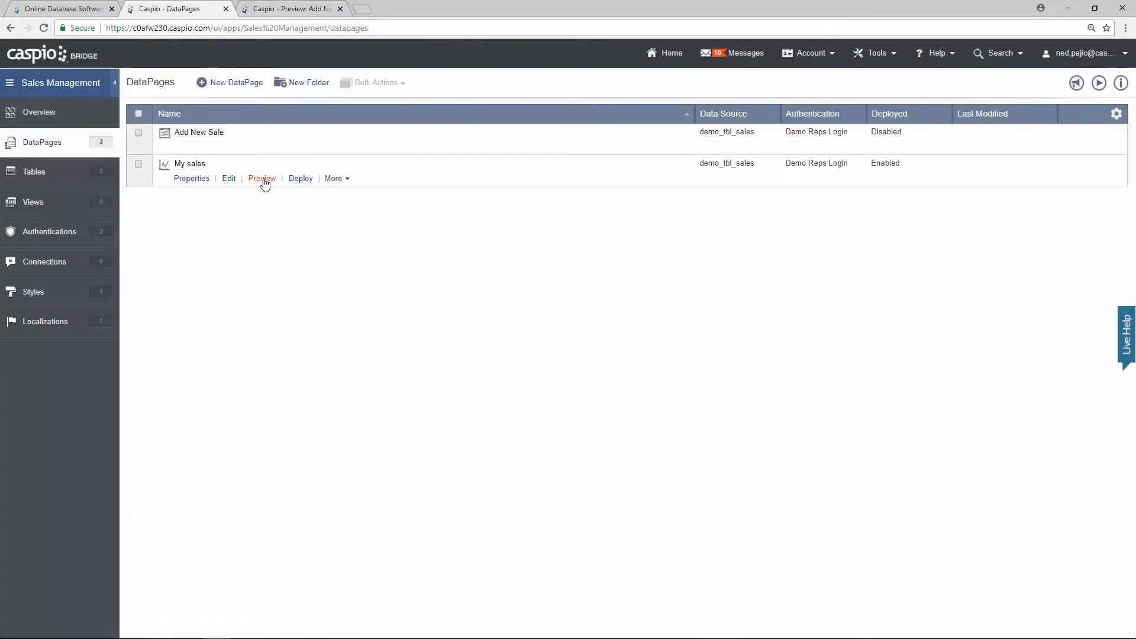
Step: Check the new $50,000 May sale in the My sales preview, then return to DataPages
left_click(264, 181)
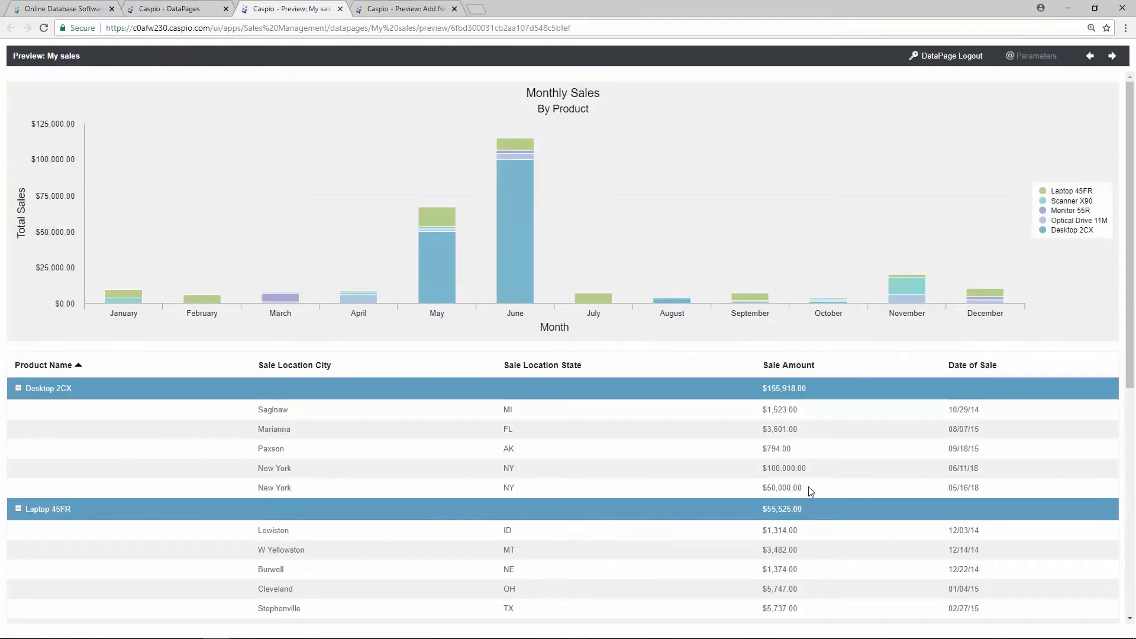
left_click_drag(804, 488, 764, 488)
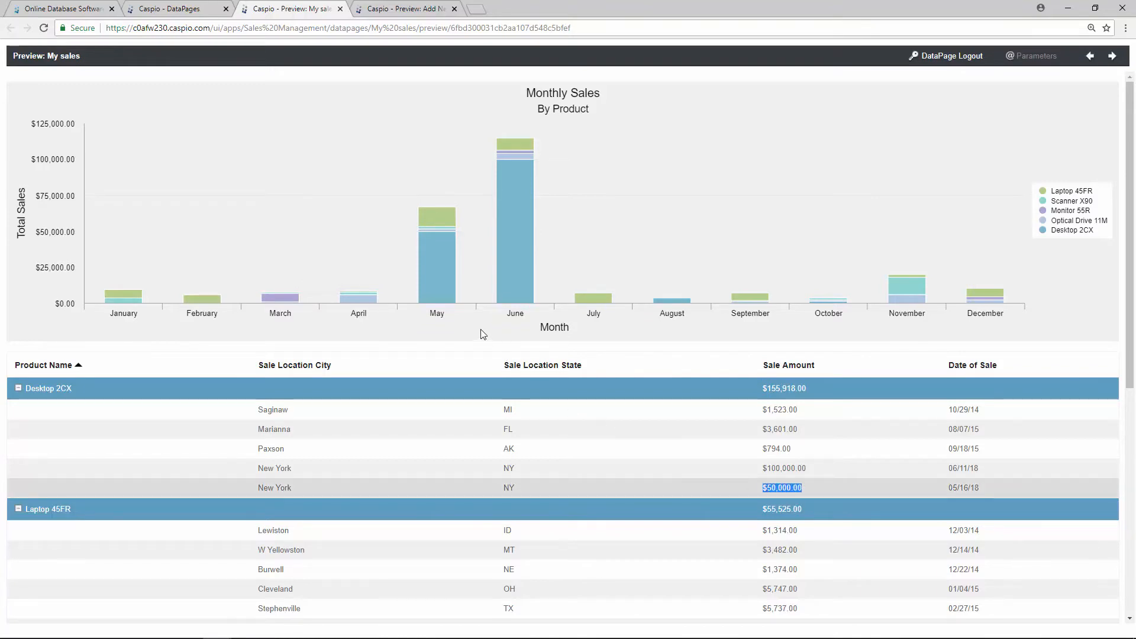
mouse_move(448, 285)
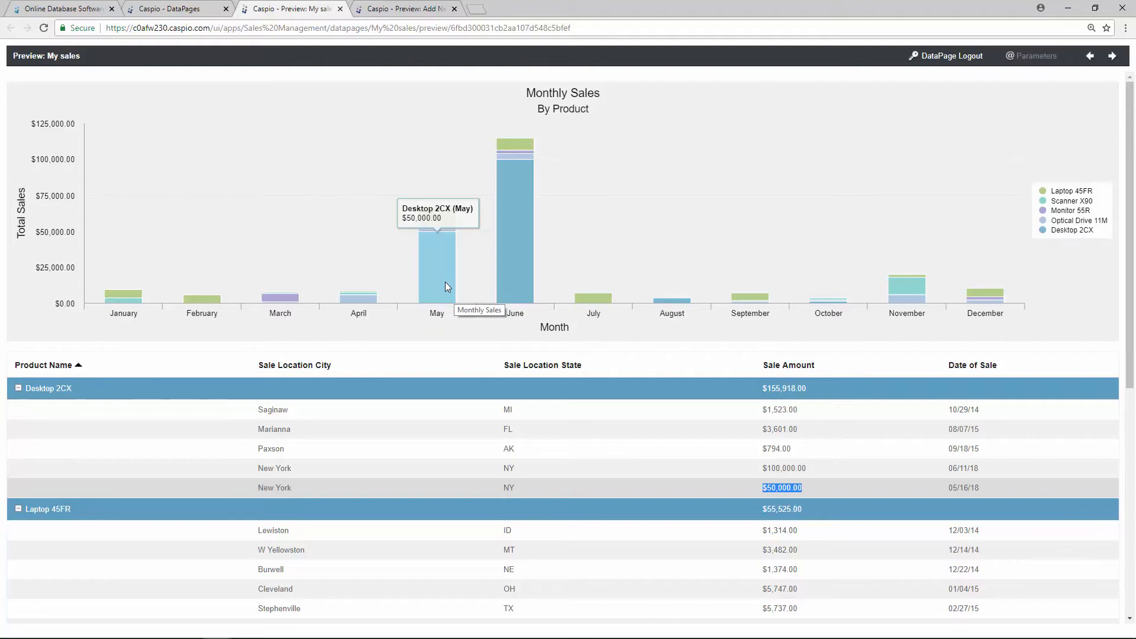
left_click(197, 9)
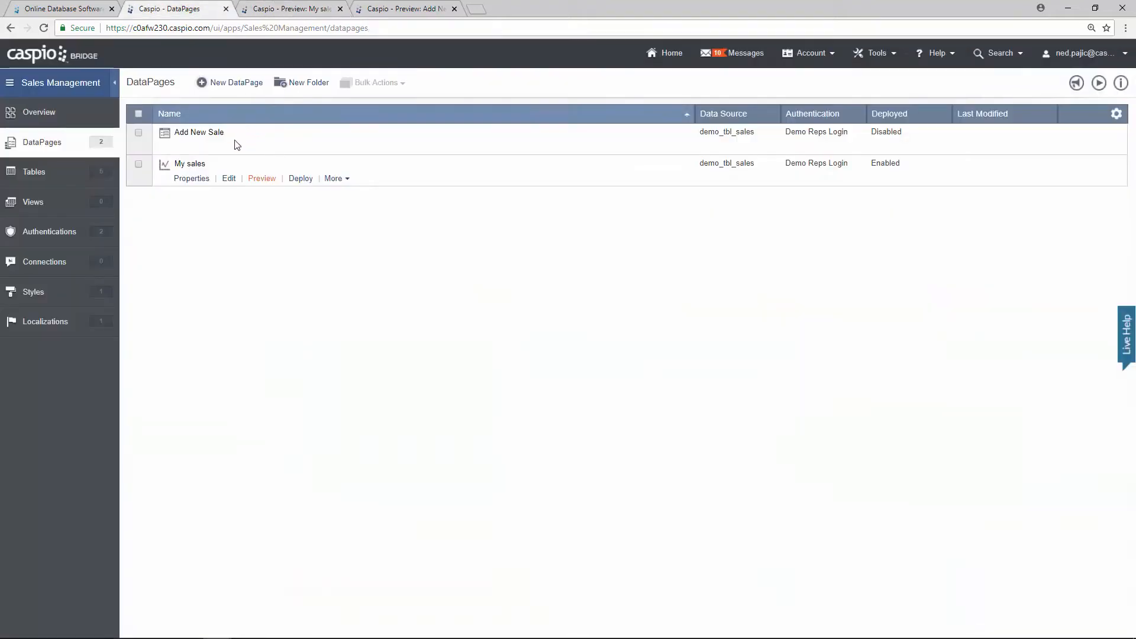
mouse_move(213, 142)
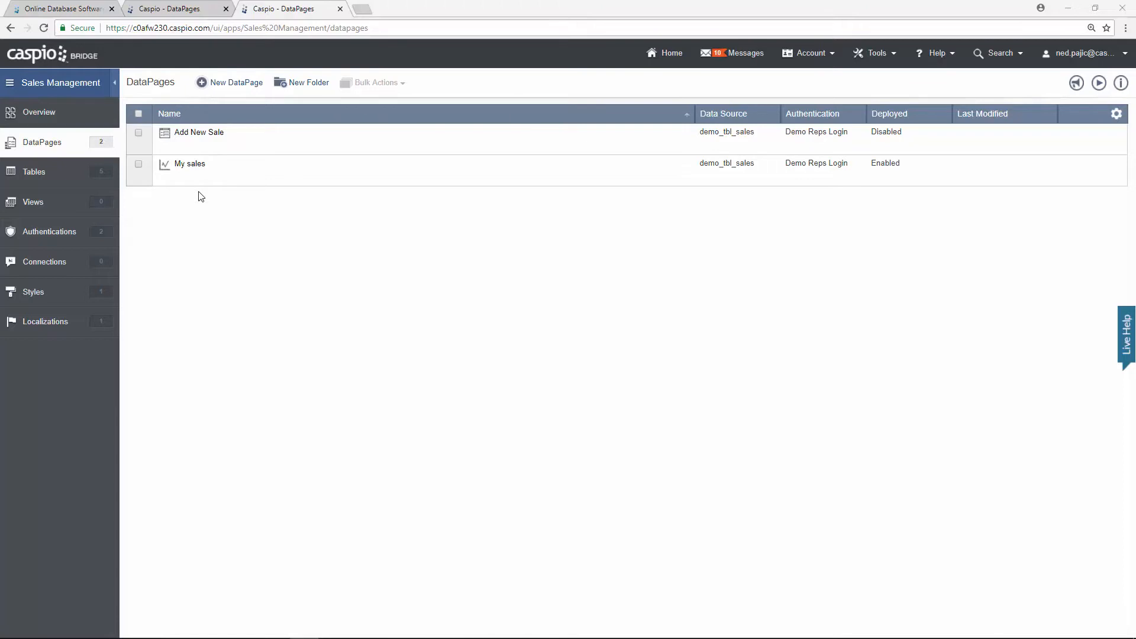
Step: Duplicate the My sales DataPage and name the copy Company Sales
left_click(332, 179)
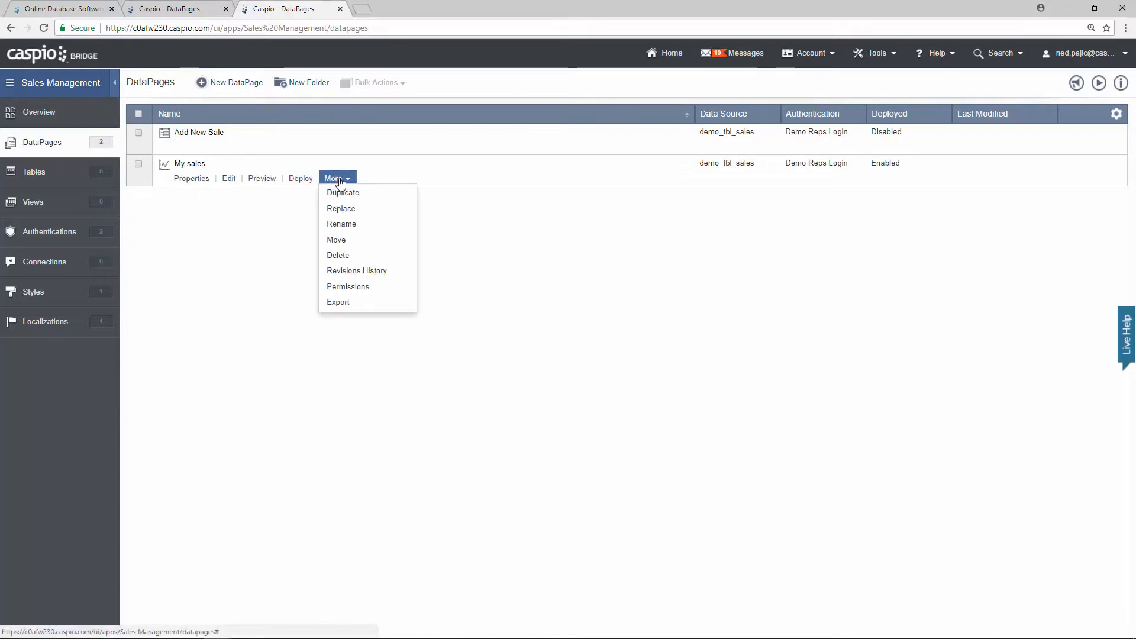
left_click(348, 194)
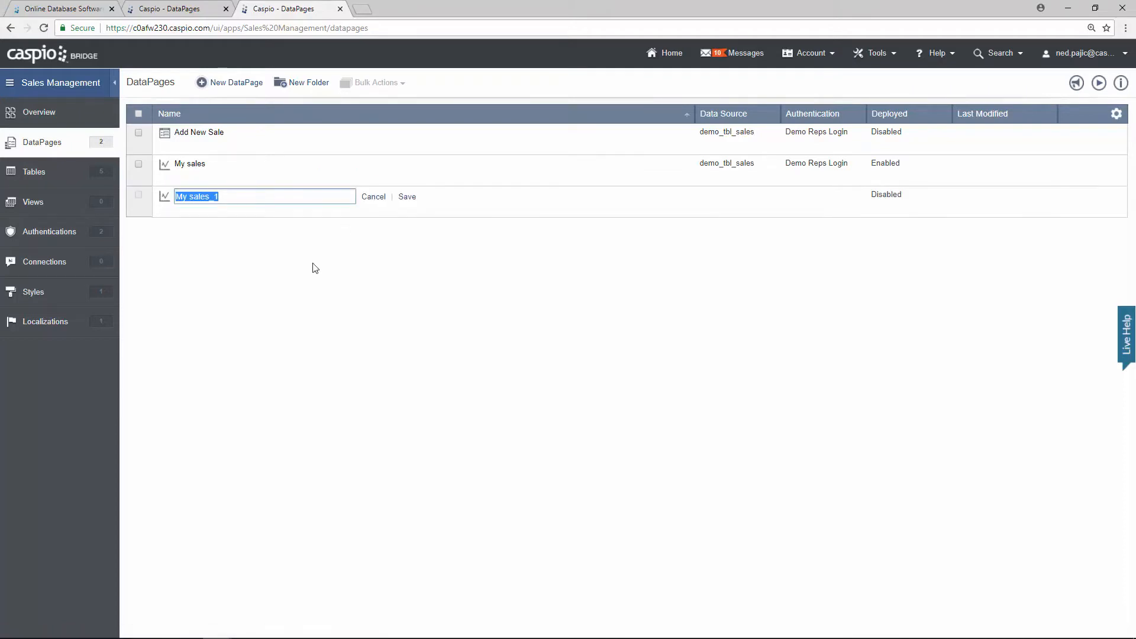
type("Company Sa")
Step: Save Company Sales and uncheck Restrict record access based on user identity in its setup
left_click(407, 197)
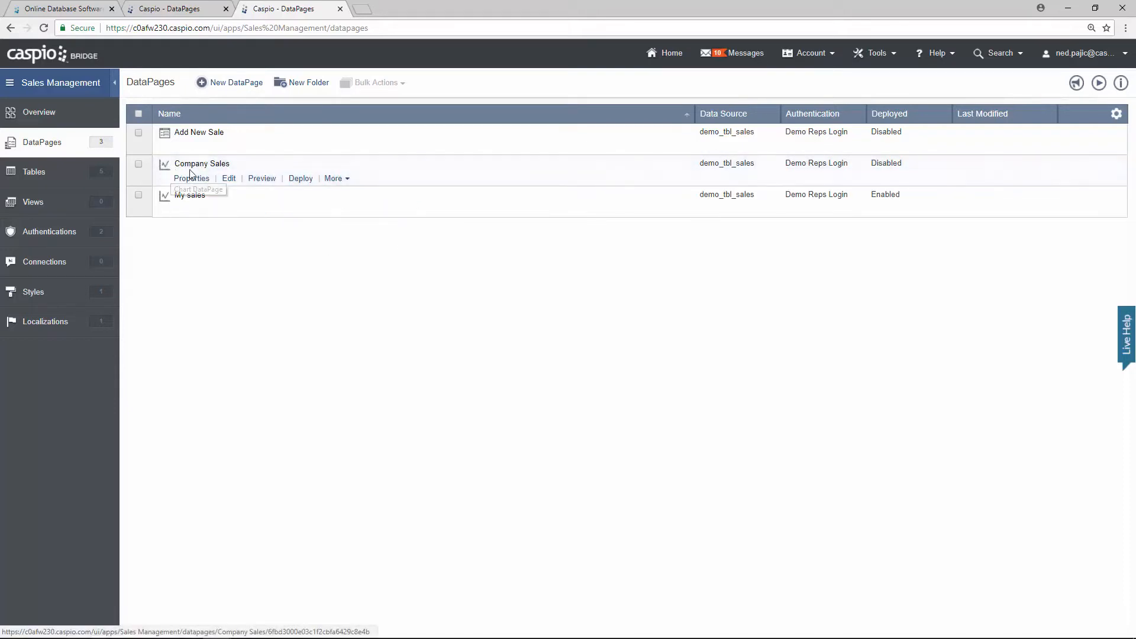
left_click(228, 178)
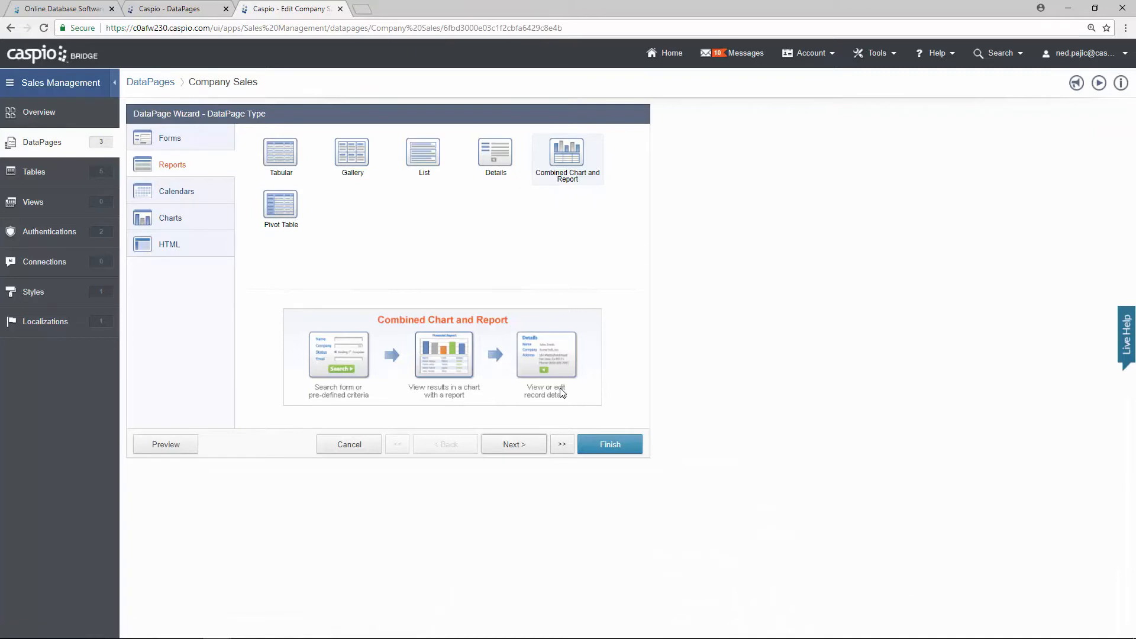
left_click(516, 445)
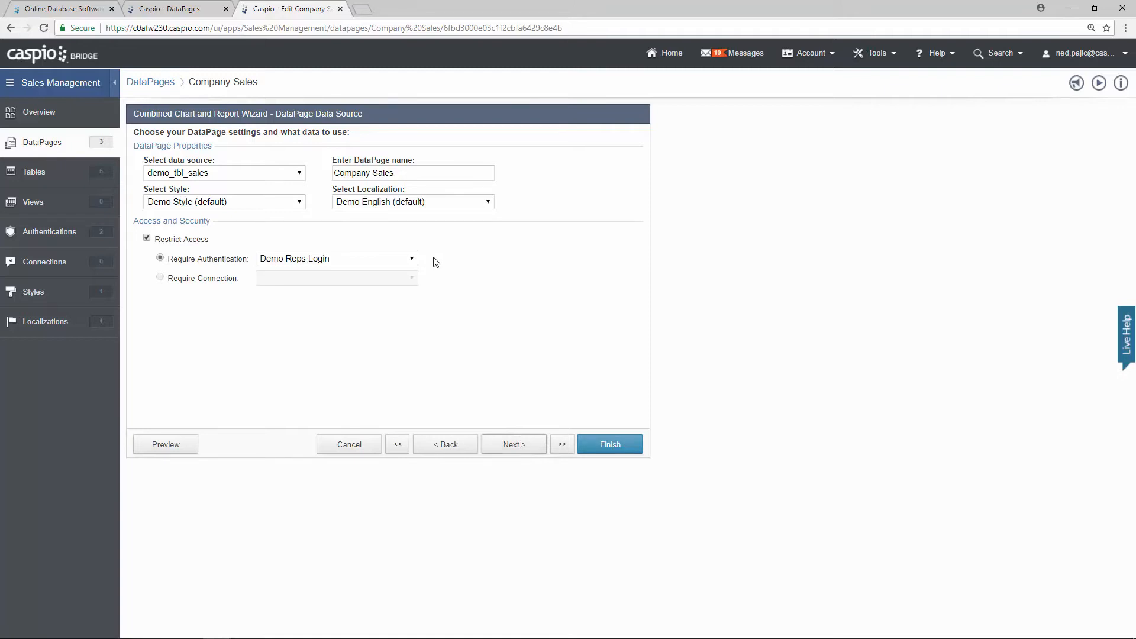
left_click(516, 446)
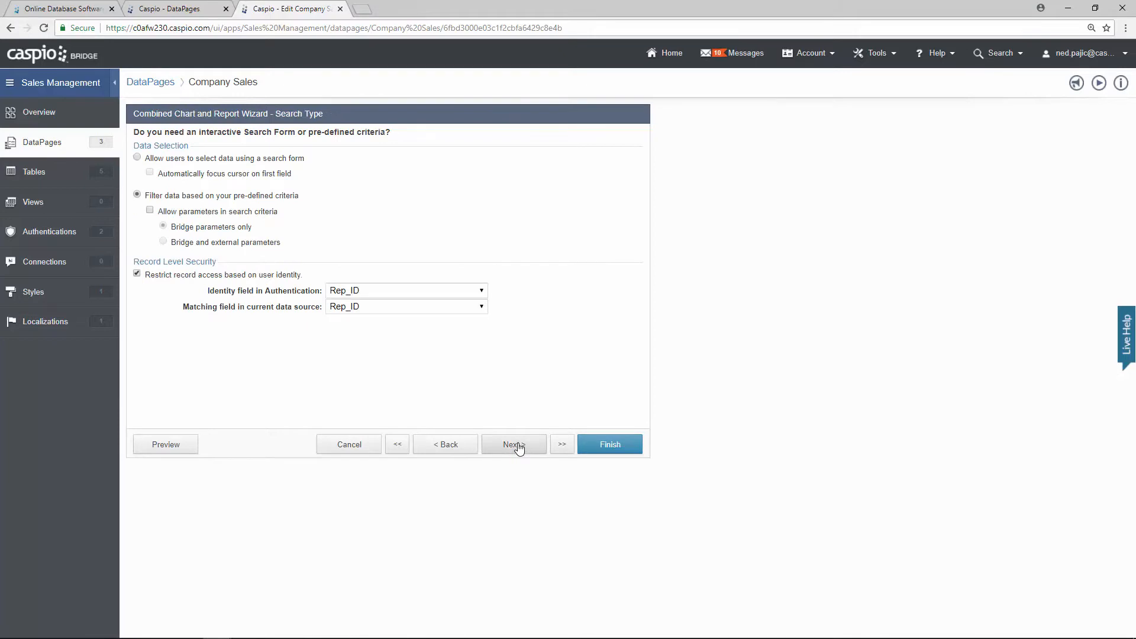
left_click(137, 275)
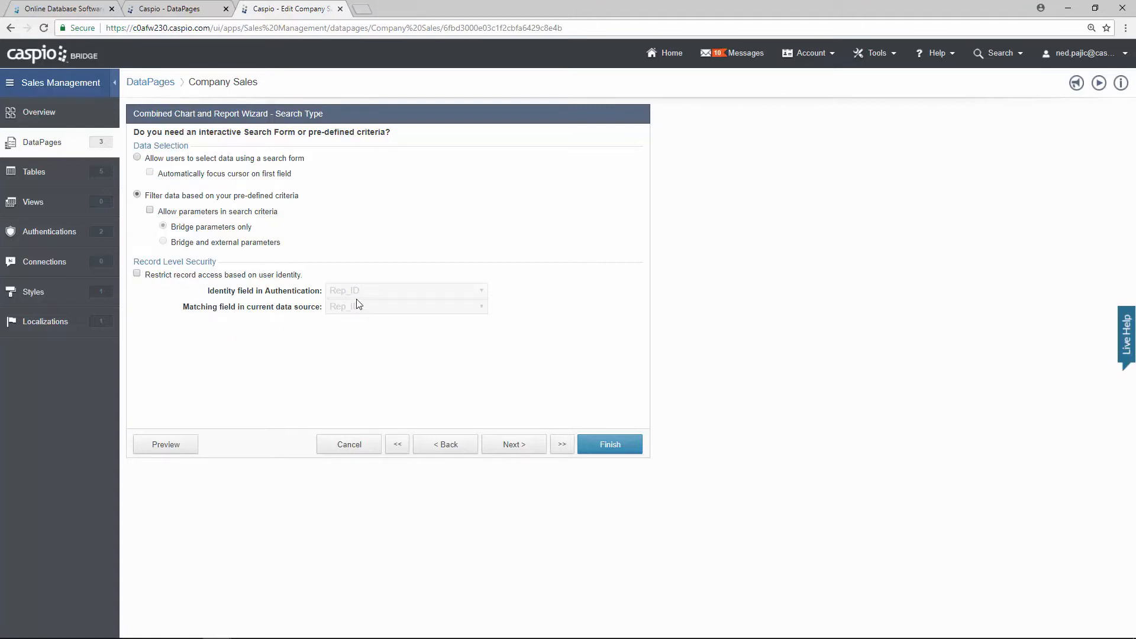
left_click(509, 445)
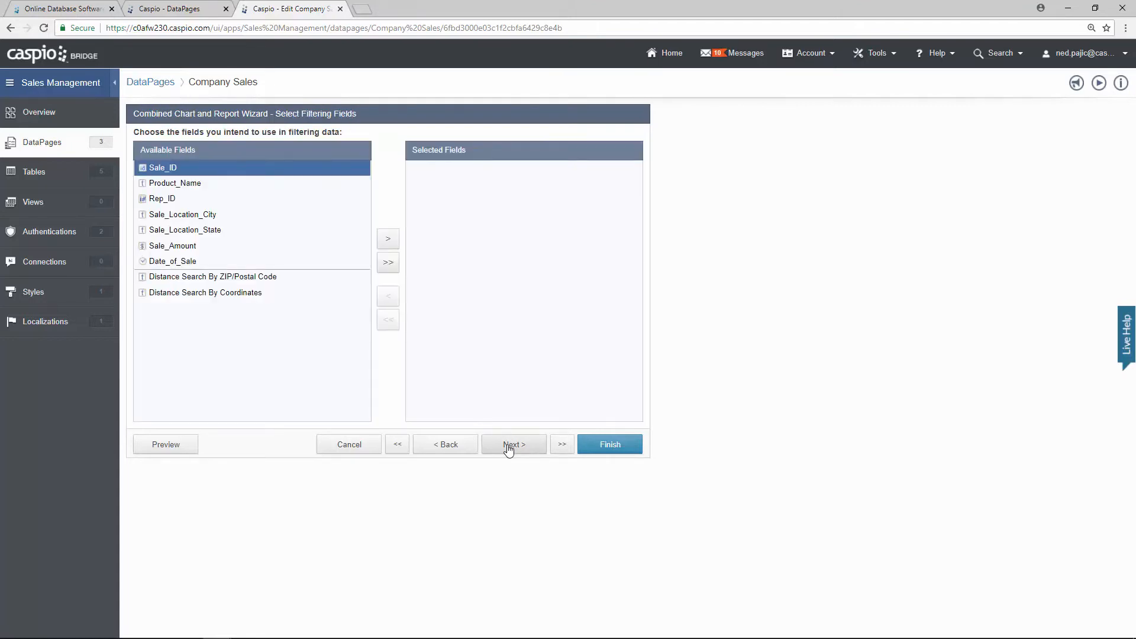
Step: Skip filtering fields and add Rep_ID to the results page fields
left_click(508, 448)
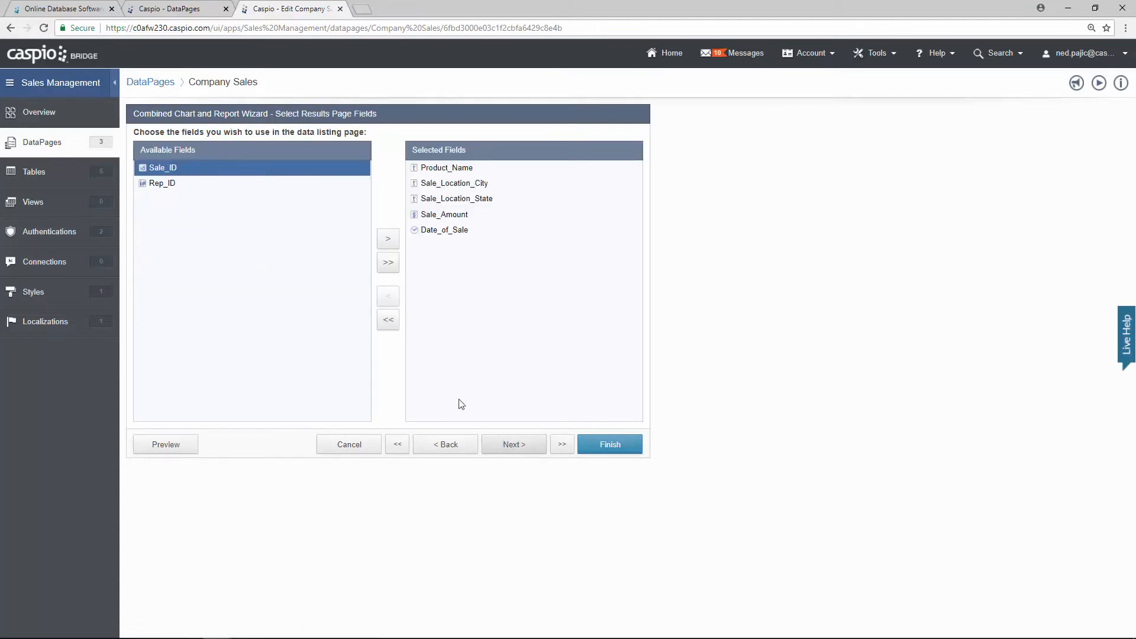
left_click(204, 185)
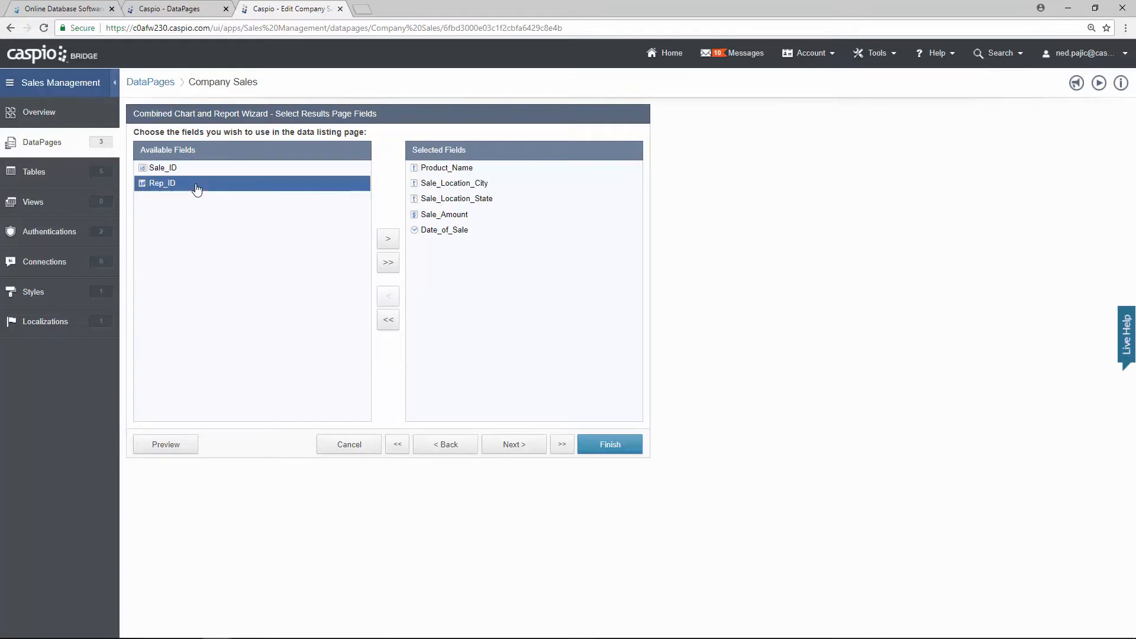
left_click(389, 240)
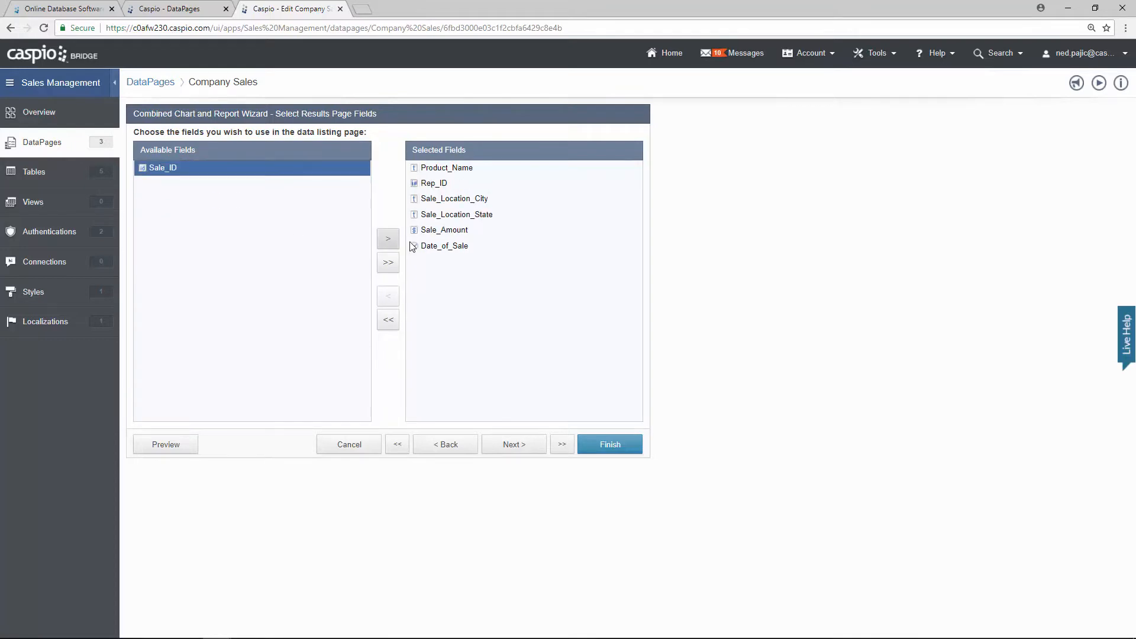
left_click(515, 444)
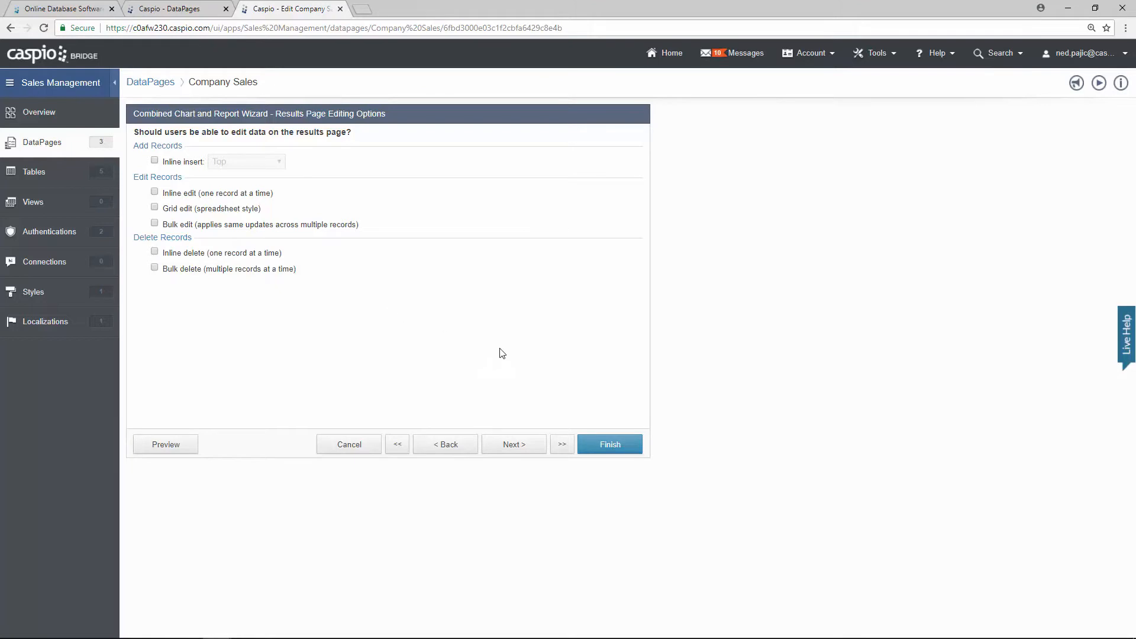
left_click(523, 448)
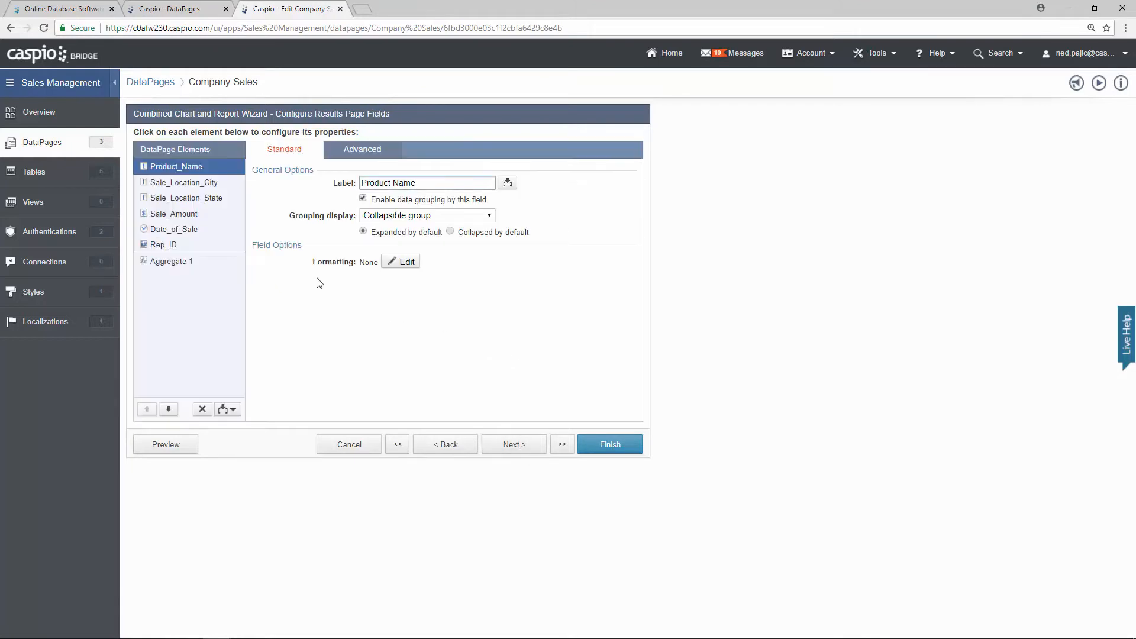
Step: Move Rep_ID to the top and group results by it in collapsible groups, collapsed by default
left_click(211, 249)
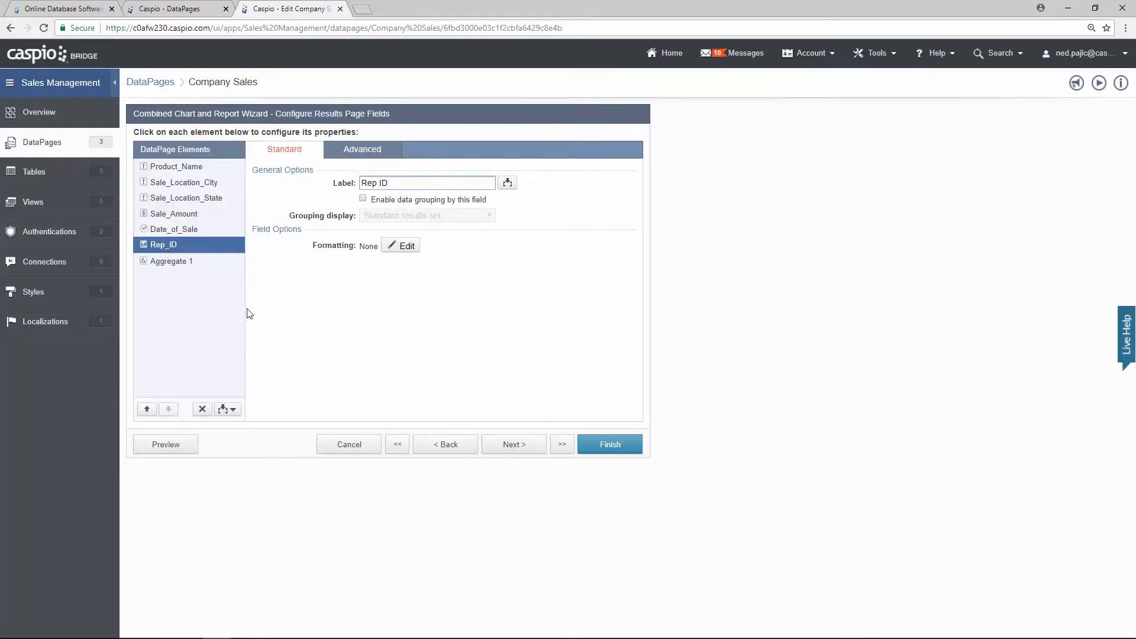
left_click(147, 409)
left_click(147, 409)
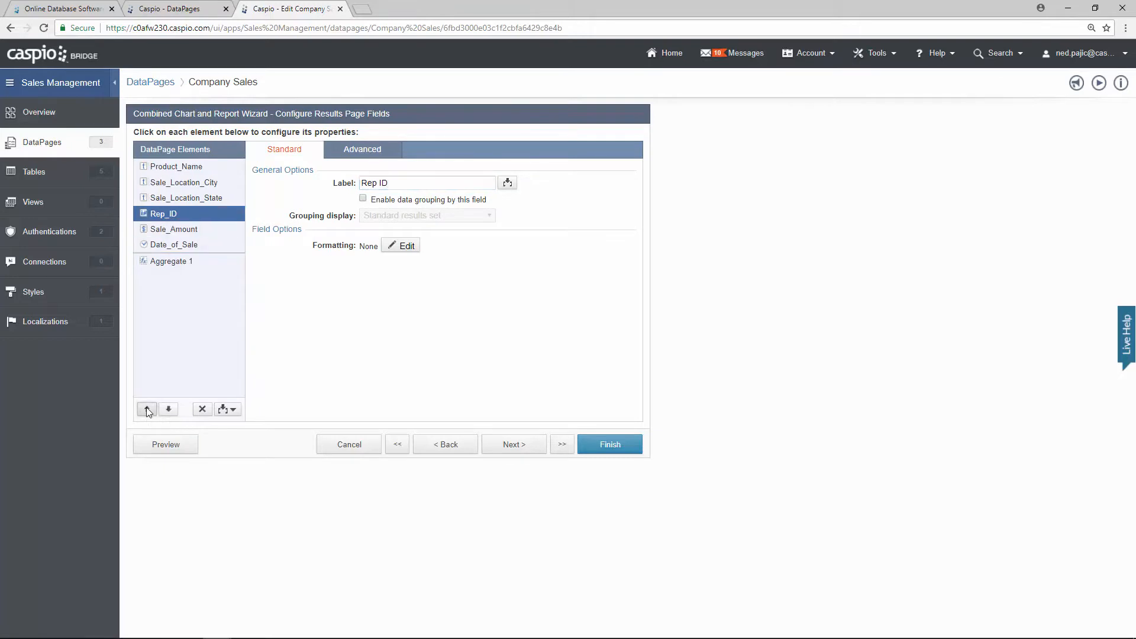
left_click(148, 409)
left_click(147, 409)
left_click(147, 410)
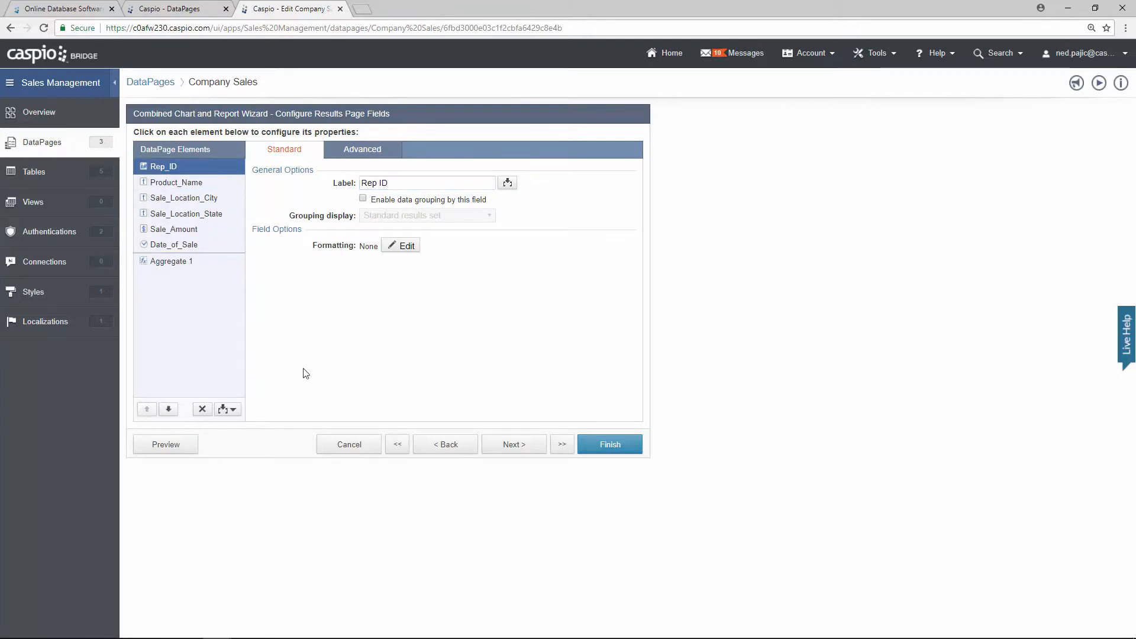
left_click(378, 201)
left_click(383, 215)
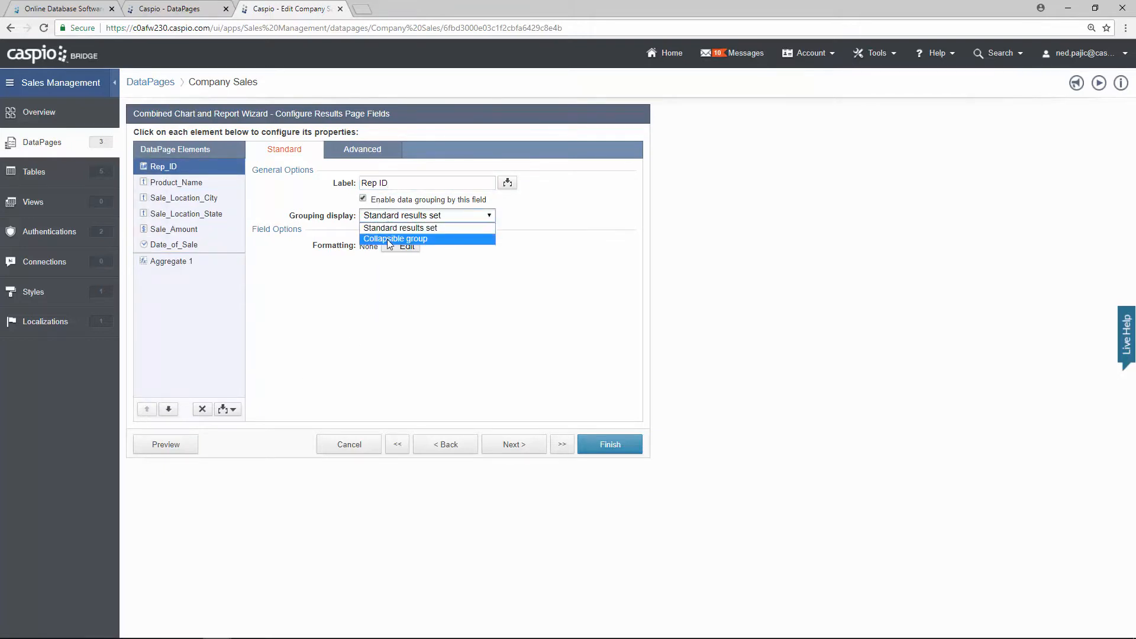
left_click(391, 236)
left_click(451, 232)
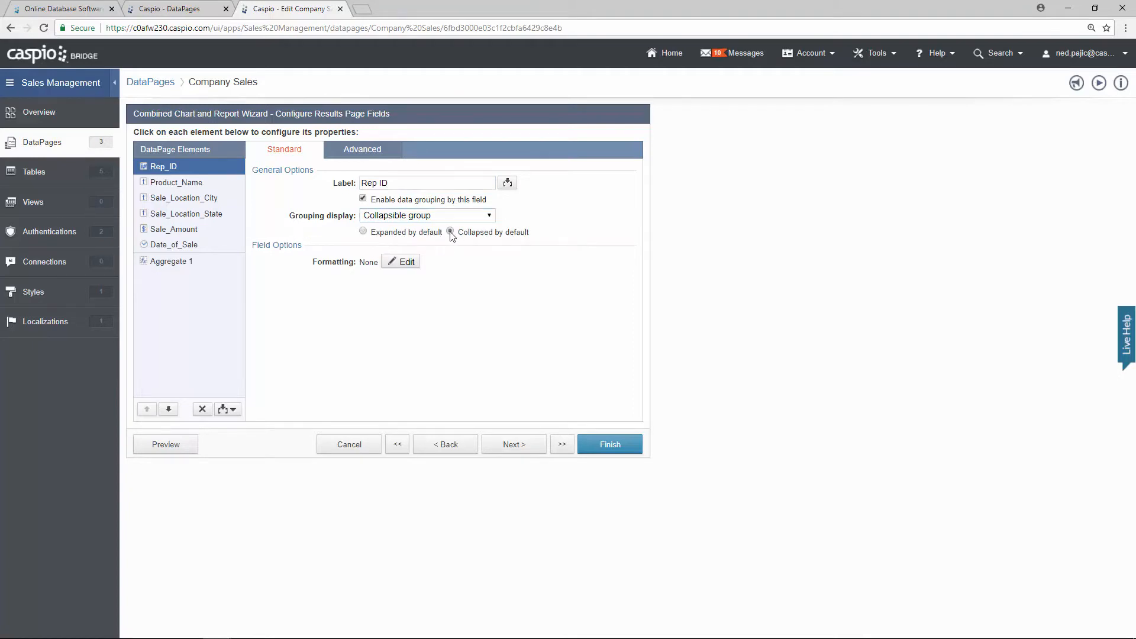
left_click(524, 443)
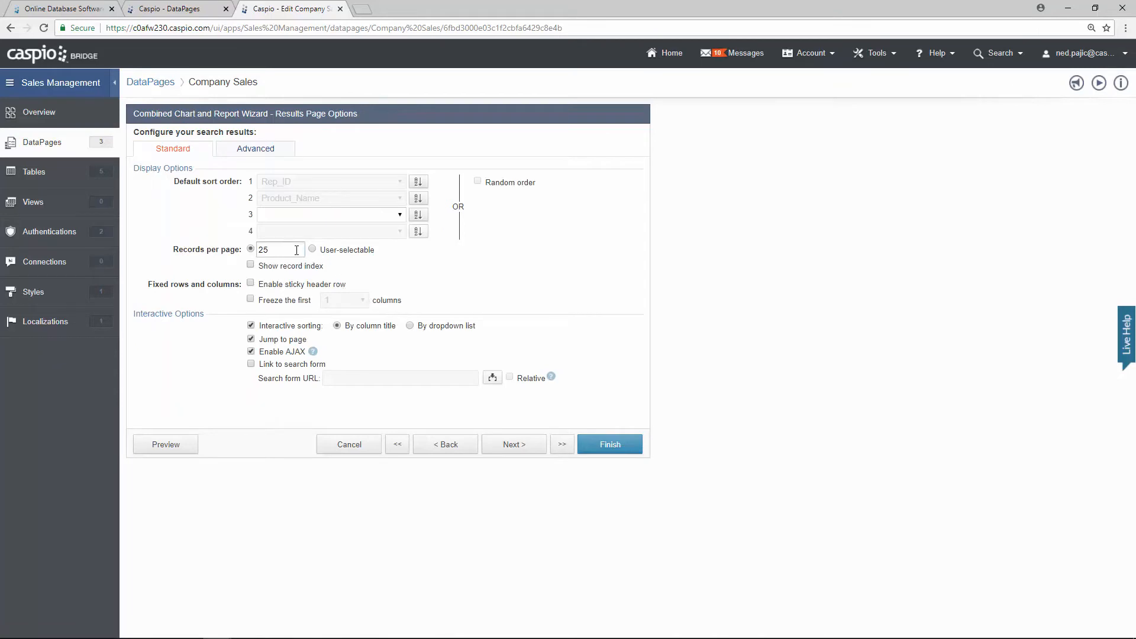
Step: Set Records per page to 500 and continue to the chart type
left_click_drag(296, 249, 241, 248)
type("5")
left_click(510, 448)
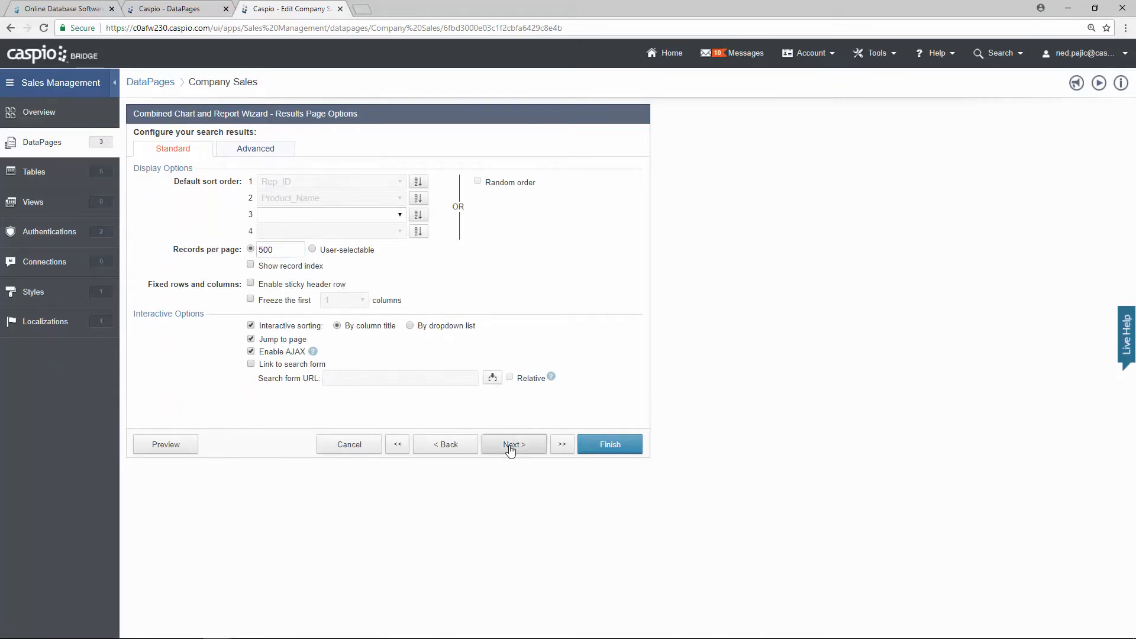
left_click_drag(636, 347, 643, 230)
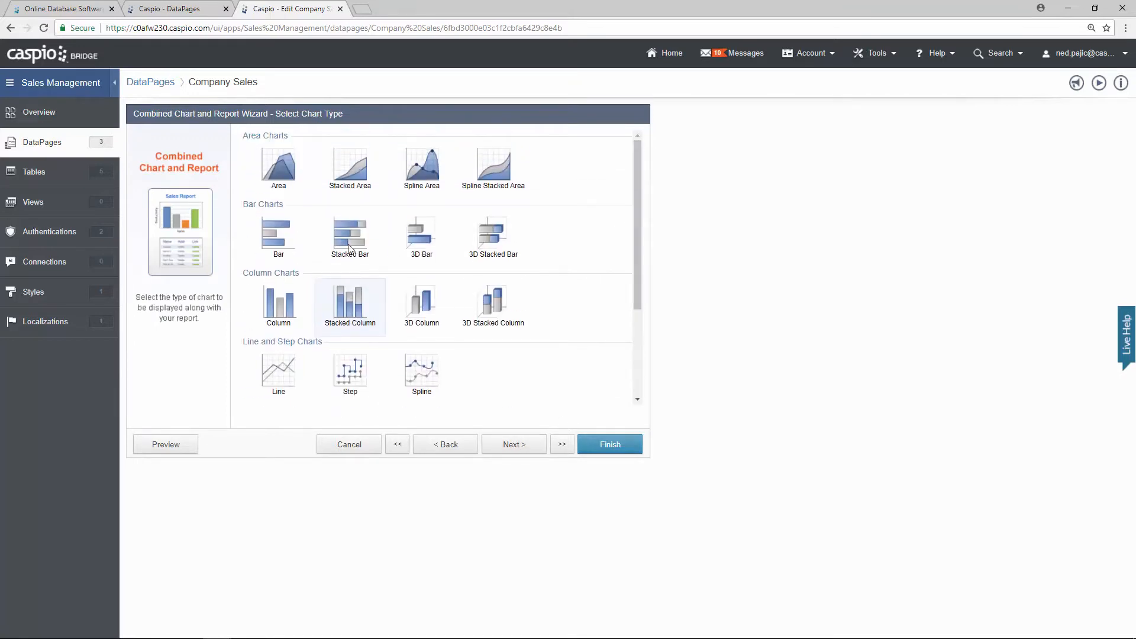
Step: Choose the chart type and retitle the chart 'Company Sales' with subtitle 'By'
left_click(278, 229)
left_click(524, 447)
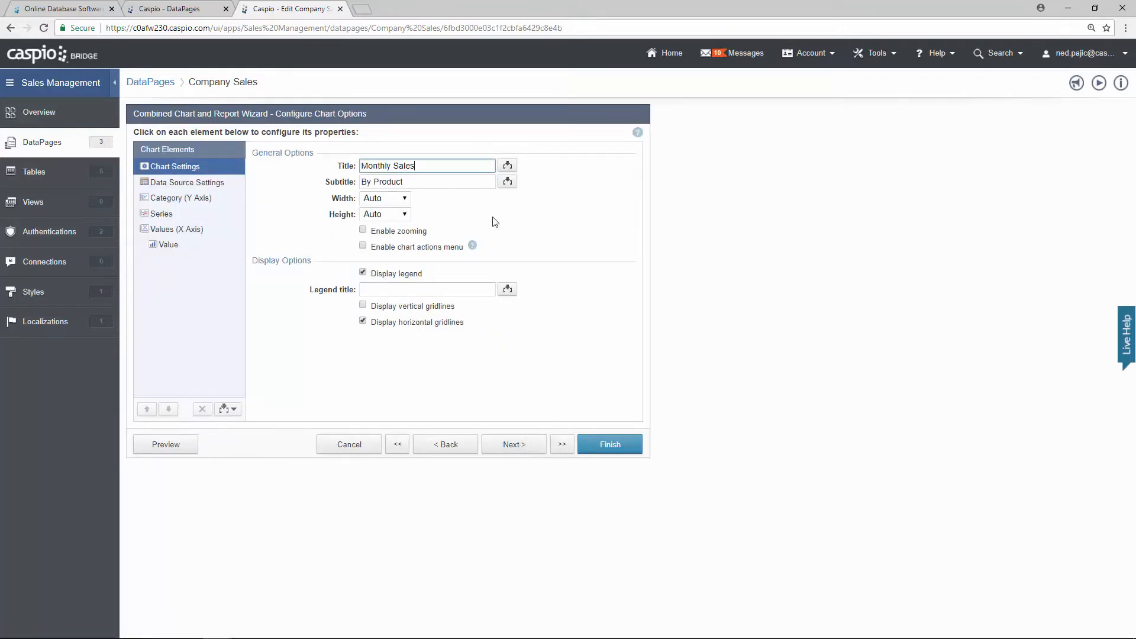
left_click_drag(414, 166, 317, 165)
type("Company Sales")
key("Tab")
type("By")
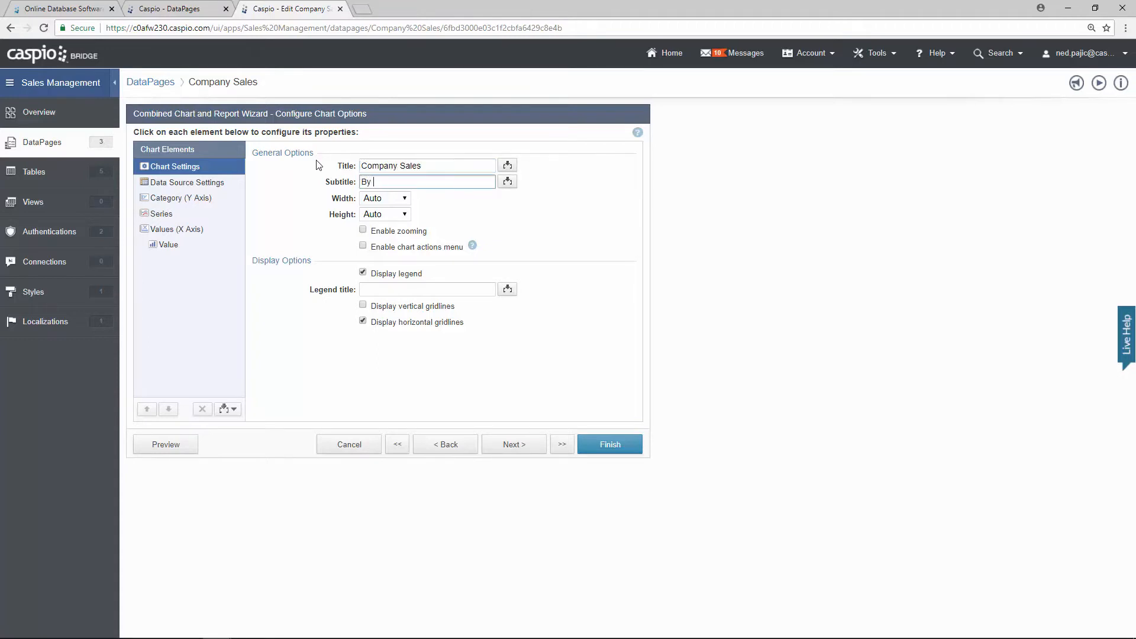
Step: Chart each series from a separate field, with category axis titled Name and grouped by Rep_ID
left_click(204, 182)
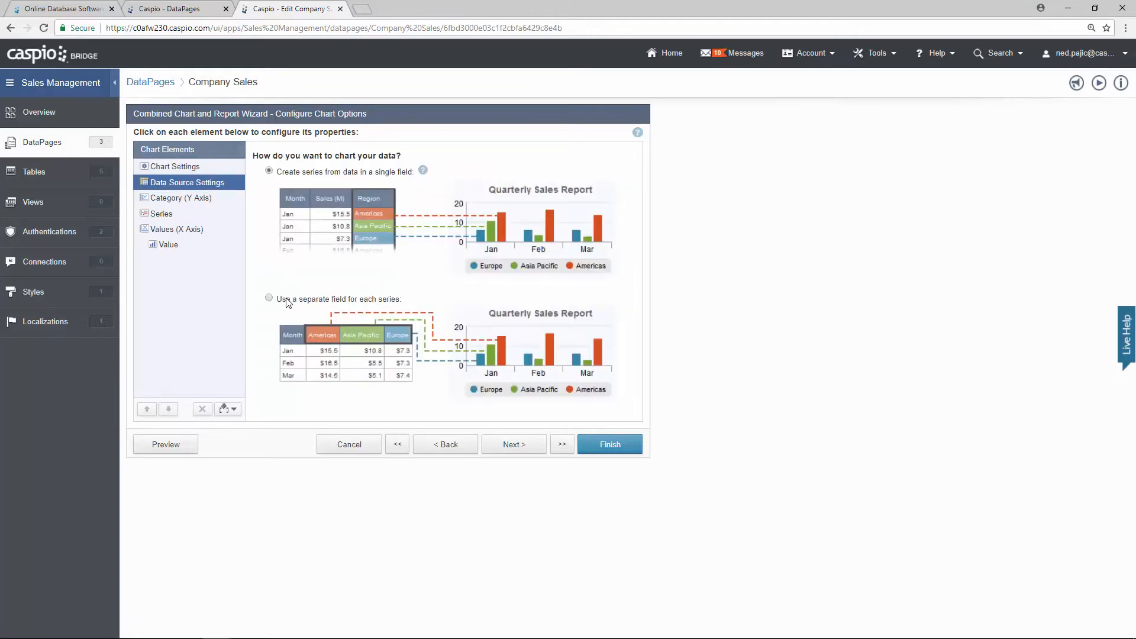
left_click(288, 302)
left_click(203, 199)
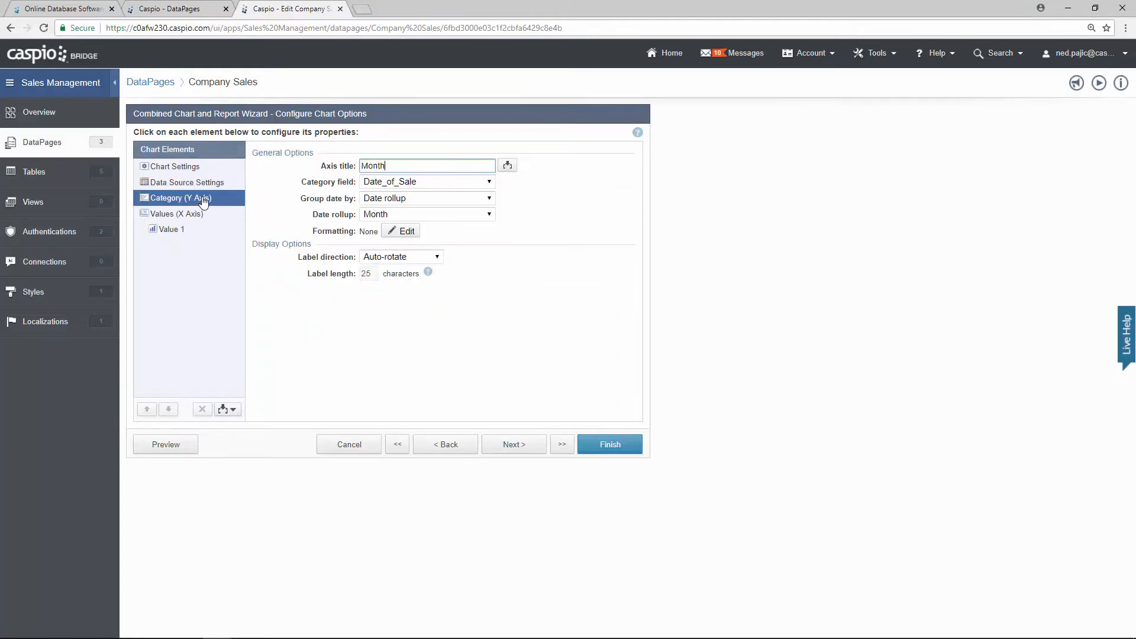
left_click_drag(393, 166, 309, 169)
type("Name")
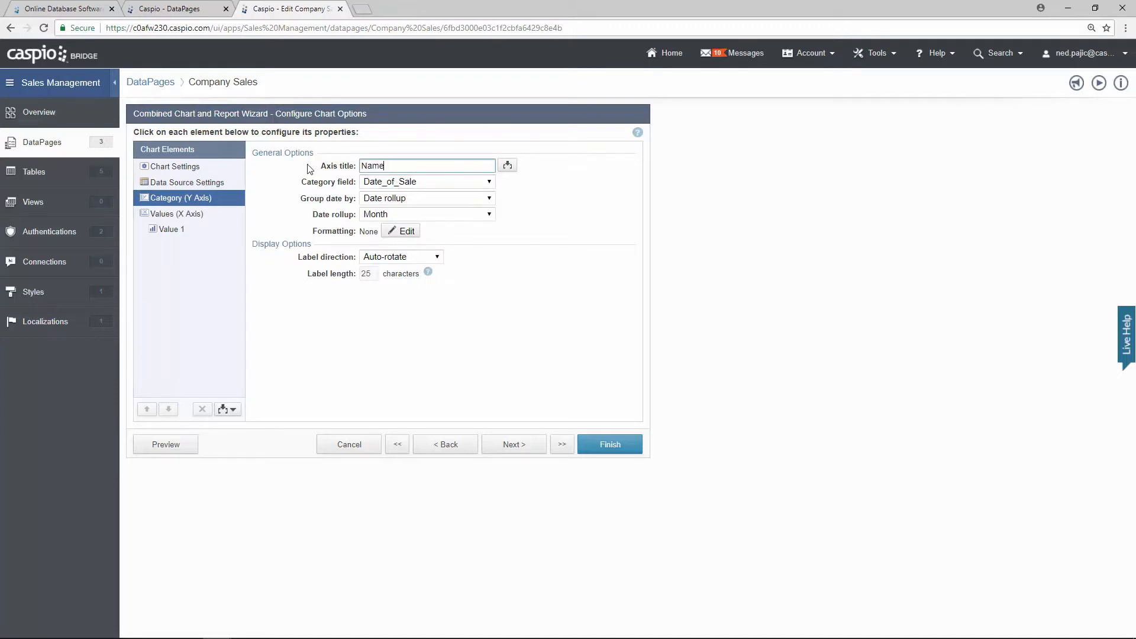
left_click(411, 187)
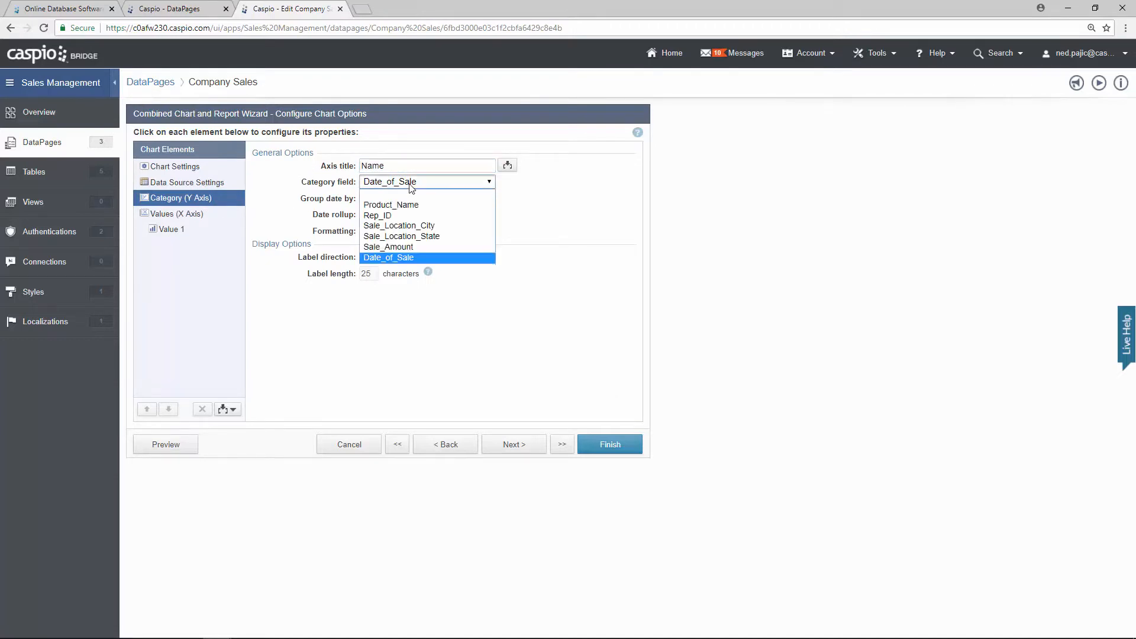
left_click(402, 214)
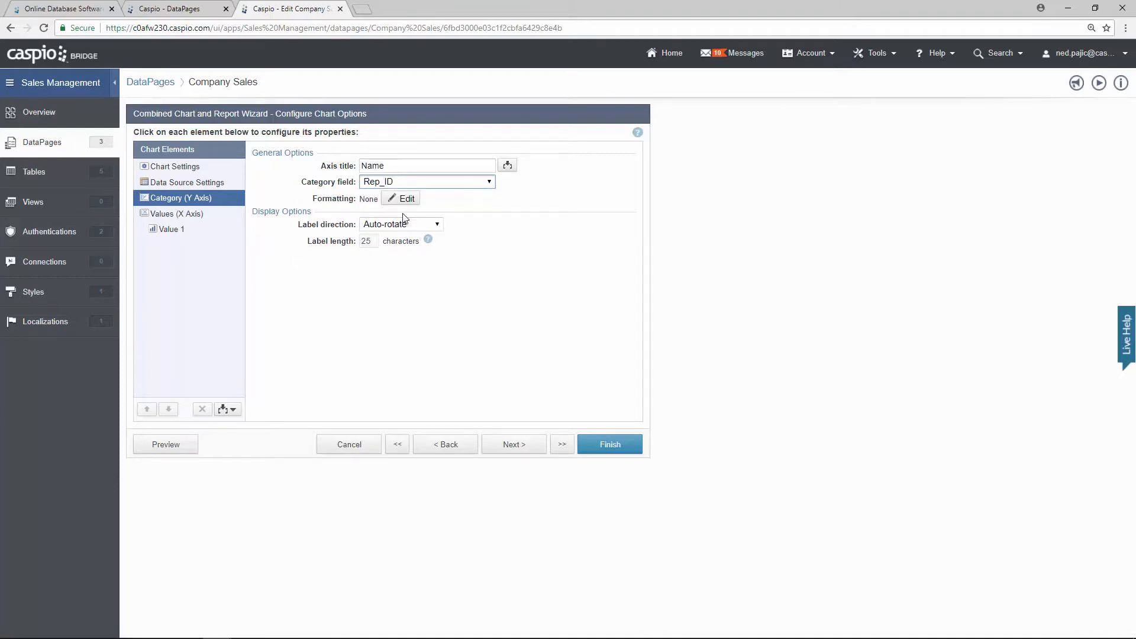
Step: Review the value axis and its aggregation, then proceed to Chart Page Options
left_click(214, 215)
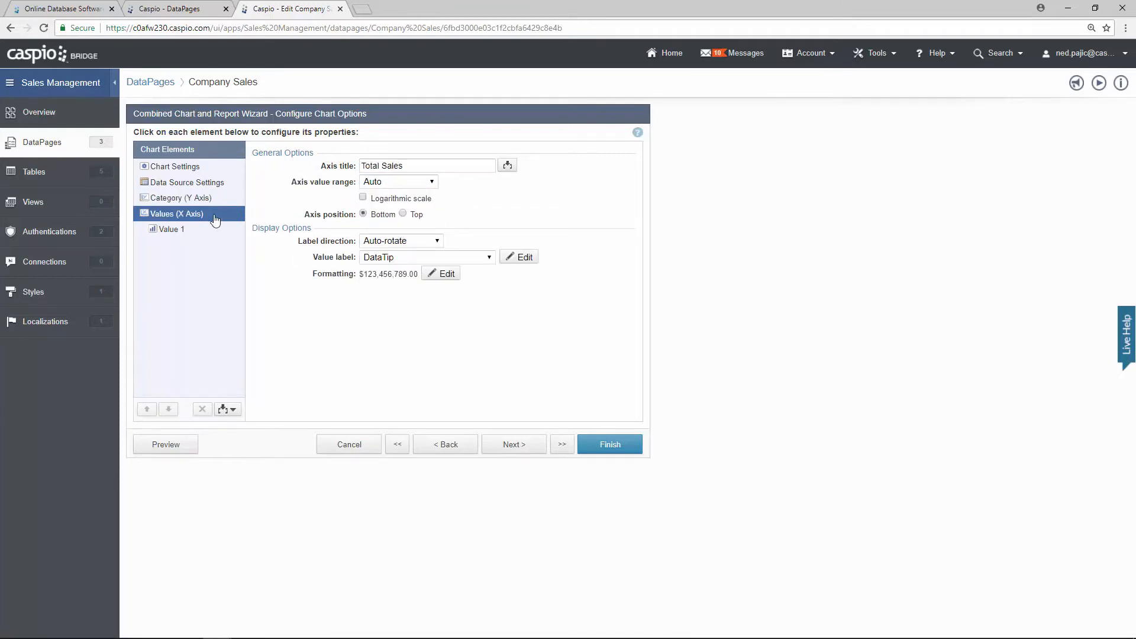
left_click(183, 233)
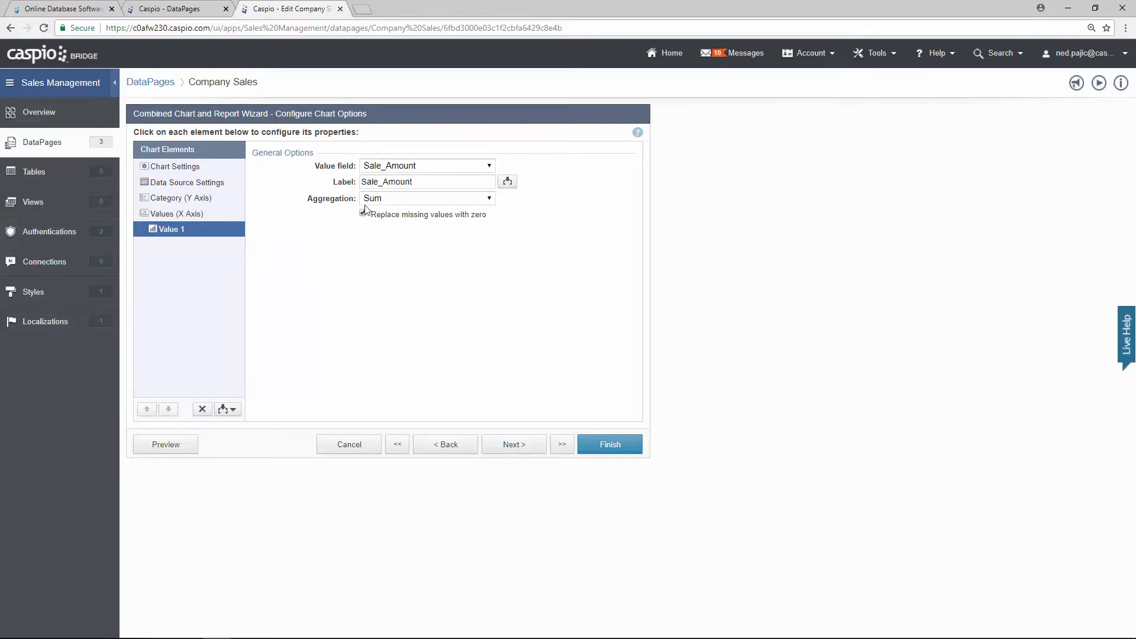
left_click(510, 451)
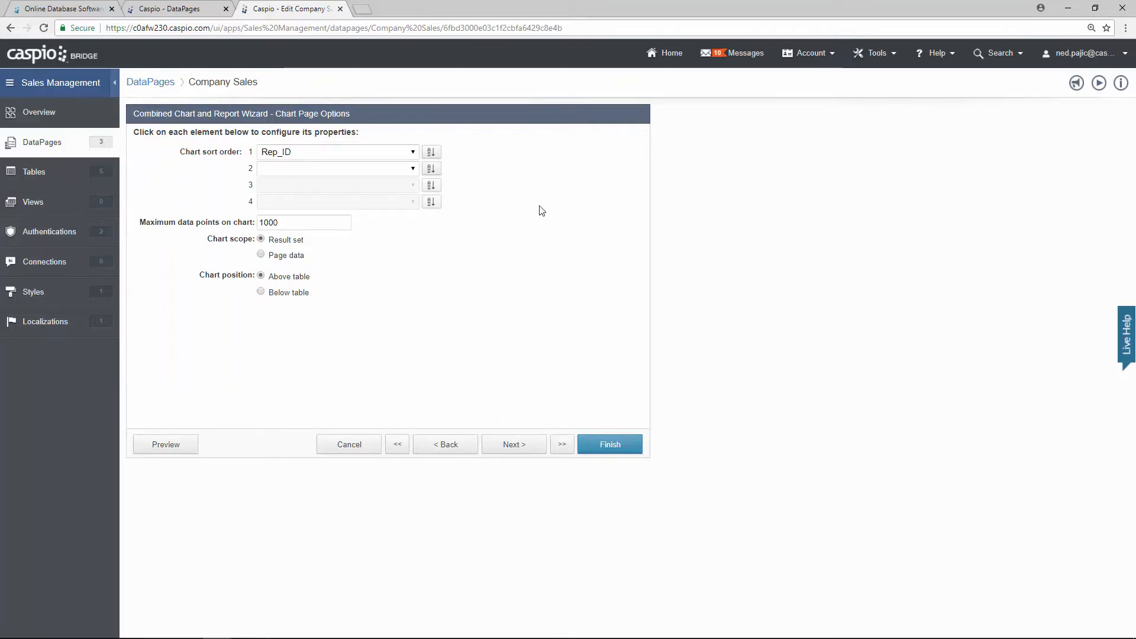
Step: Sort the chart by SUM(Sale_Amount), continue to the Details Page, and preview Company Sales
left_click(412, 152)
left_click(366, 186)
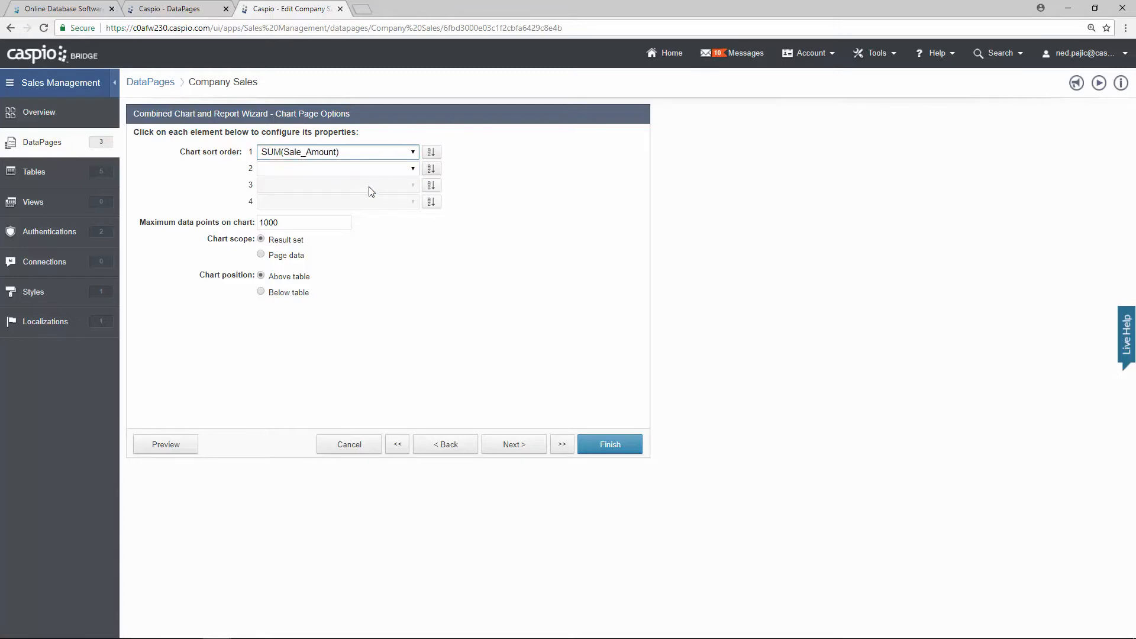
left_click(432, 152)
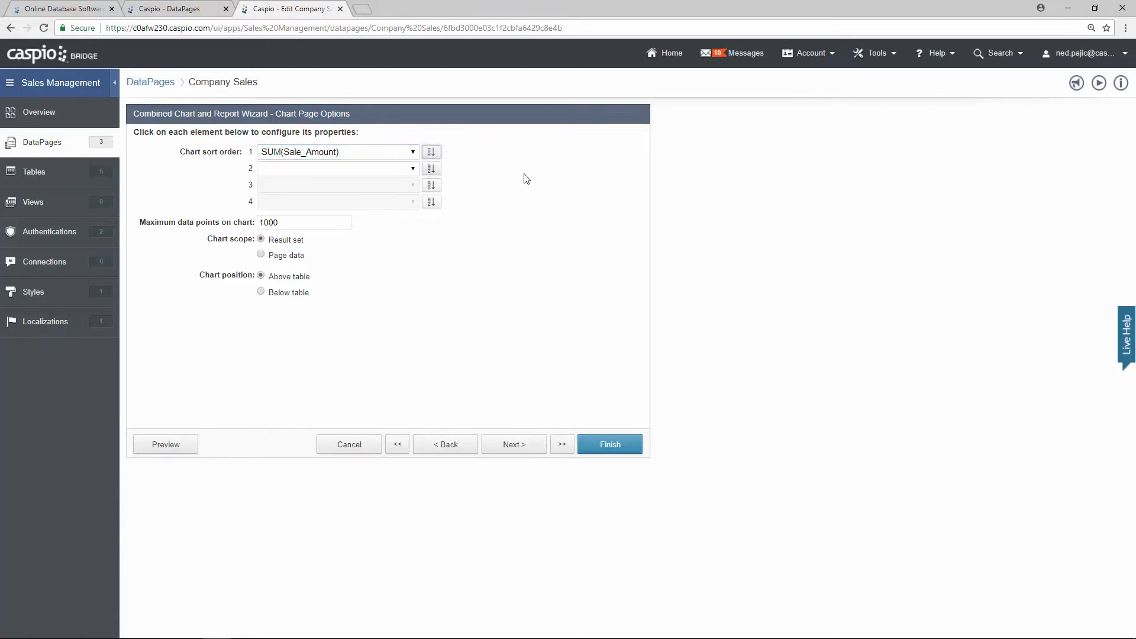
left_click(513, 445)
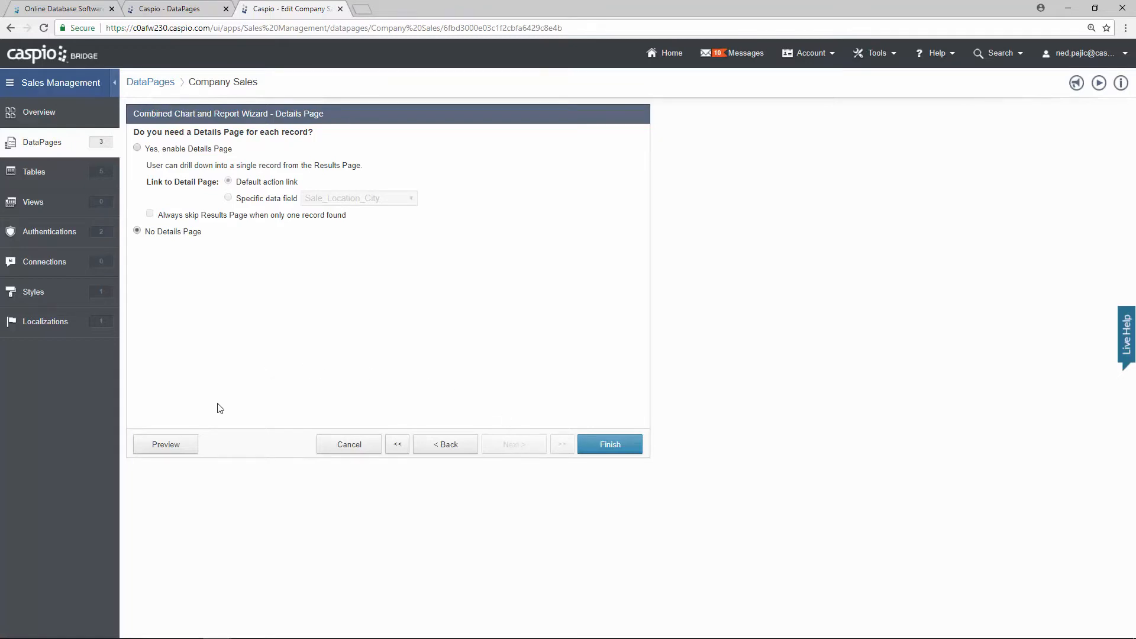
left_click(181, 447)
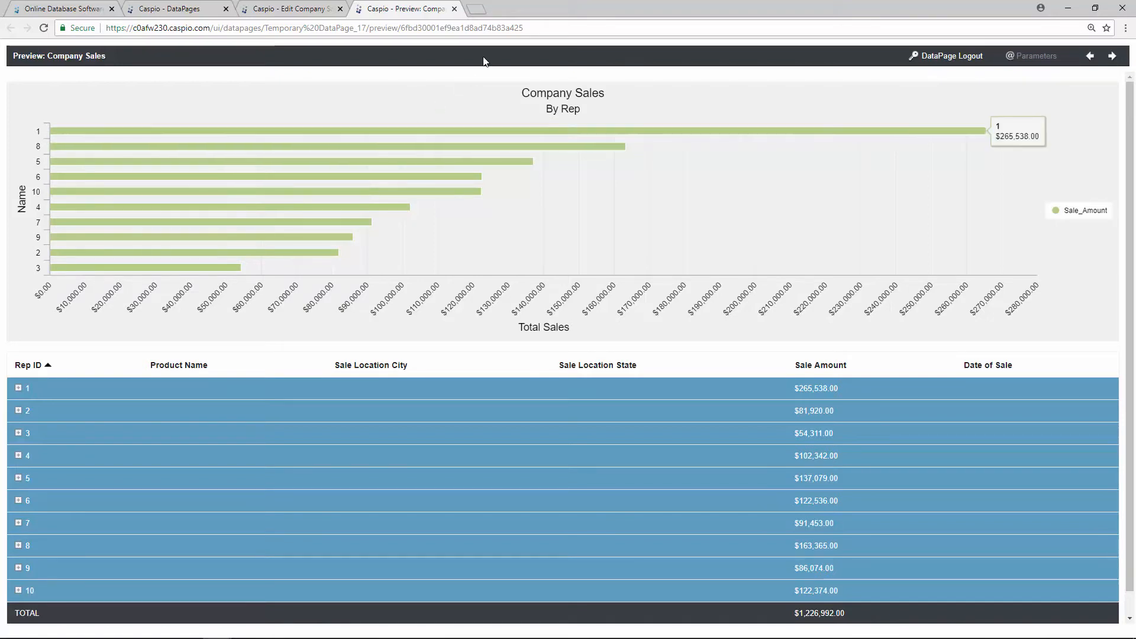
Step: Finish the Company Sales DataPage and open the table Relationships editor in a new tab
left_click(455, 9)
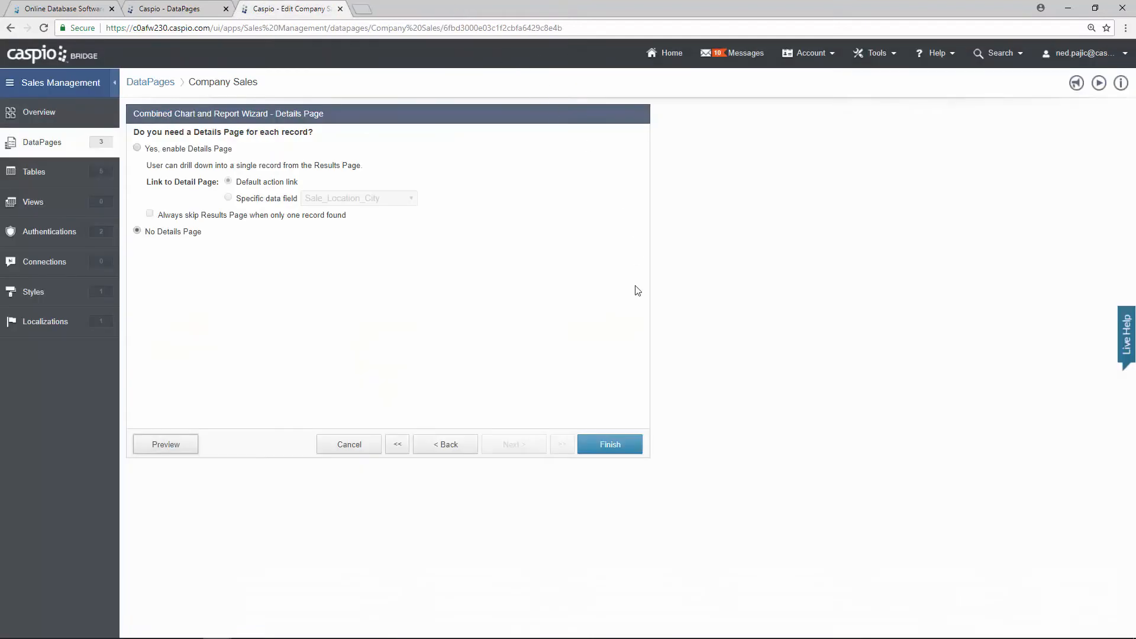
left_click(608, 446)
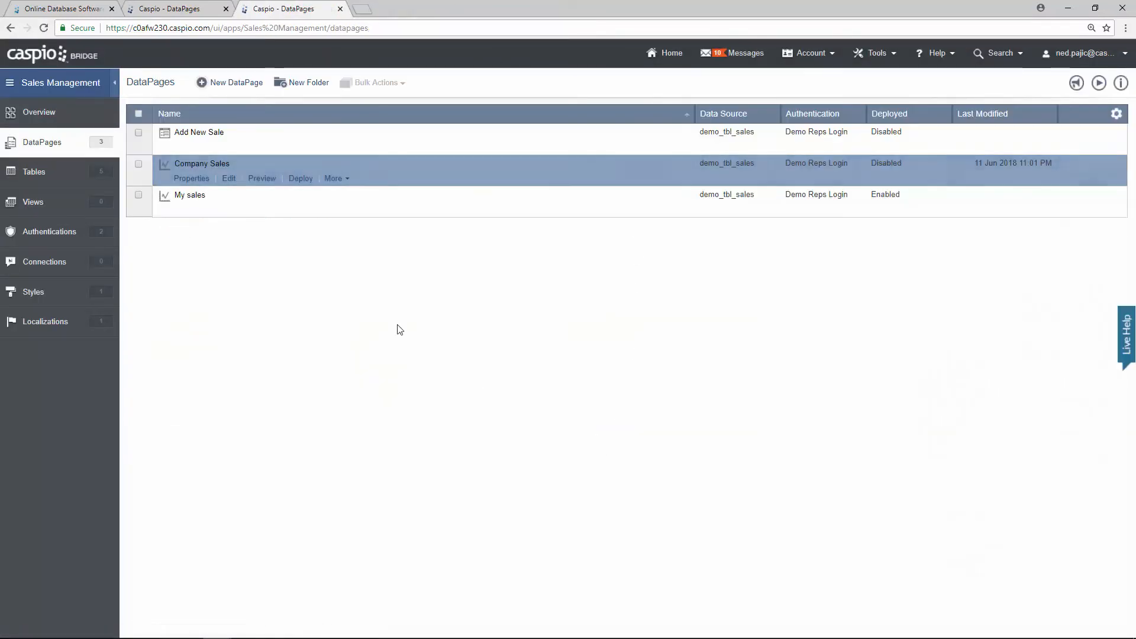
right_click(69, 173)
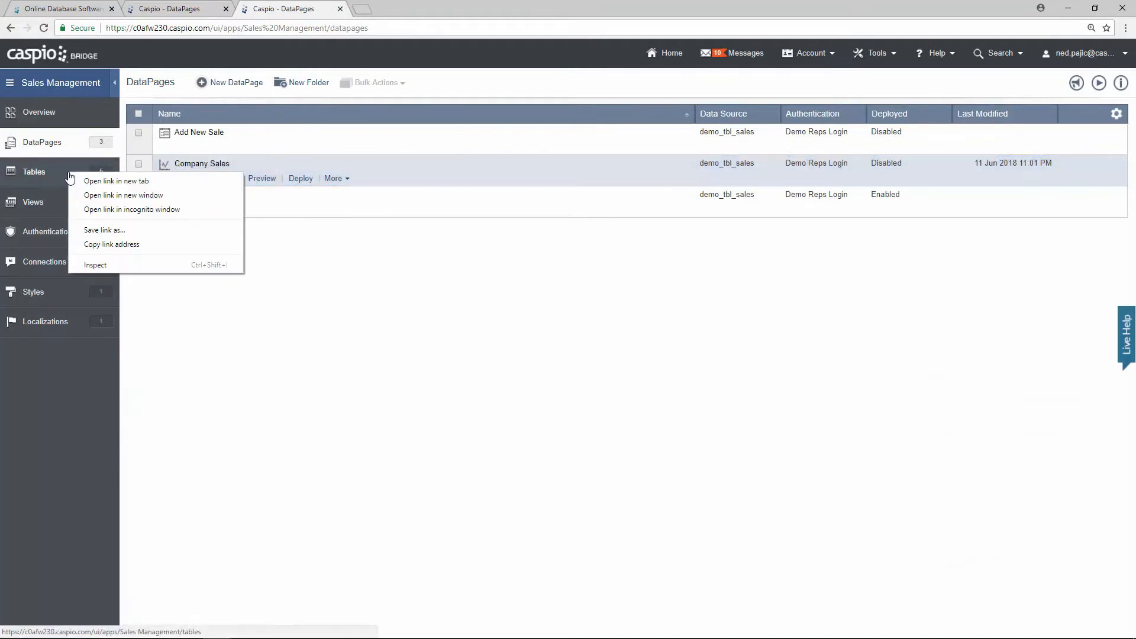
left_click(101, 182)
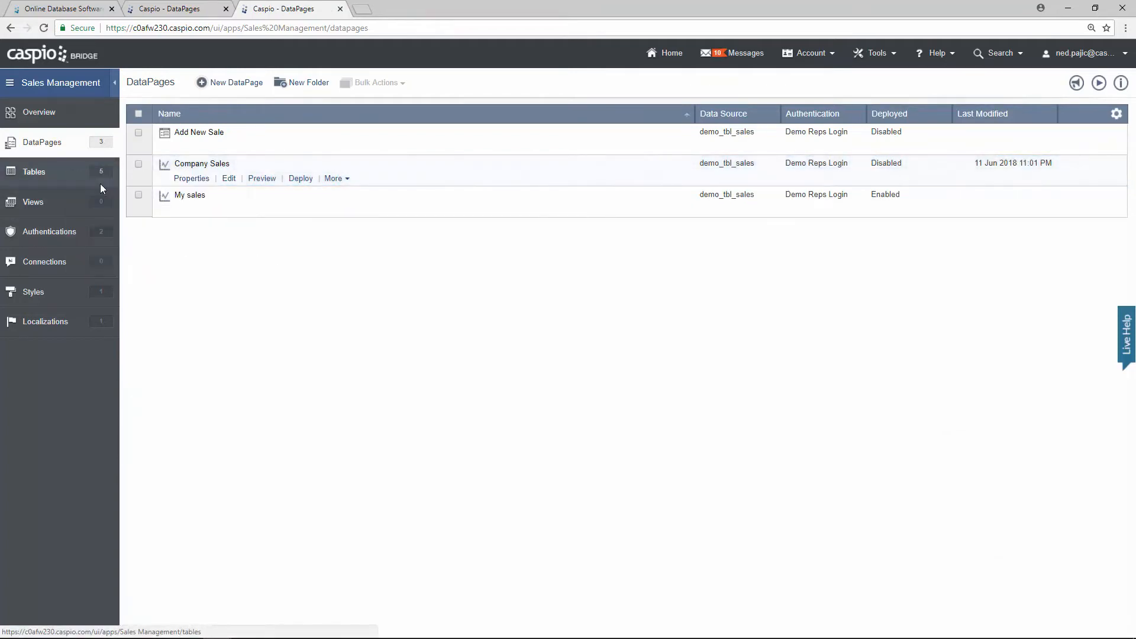
left_click(410, 11)
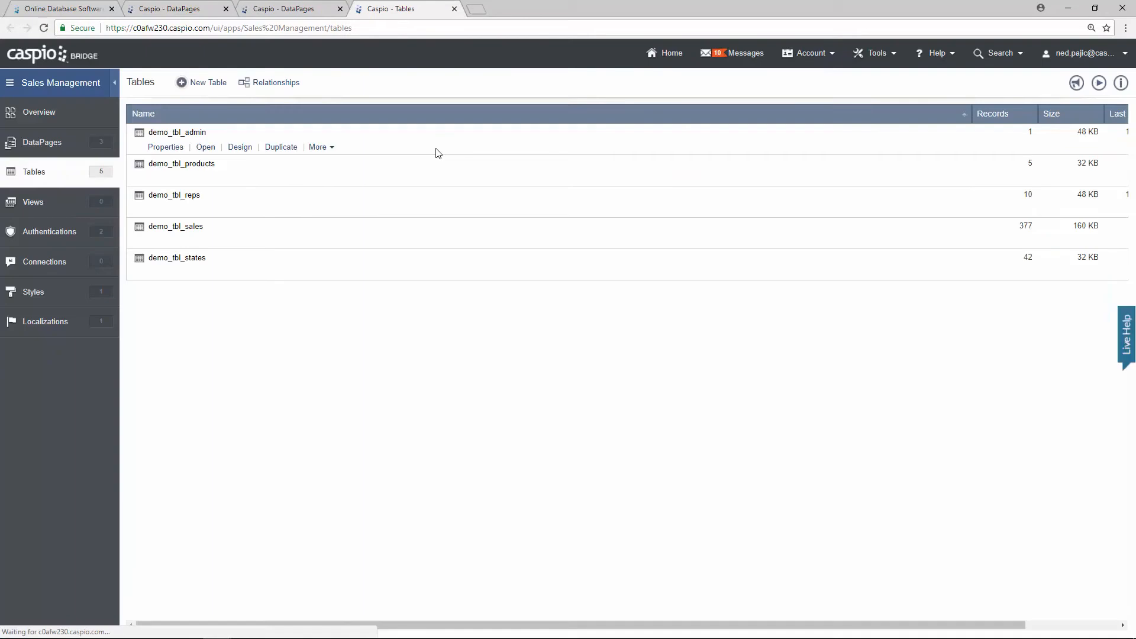
left_click(280, 87)
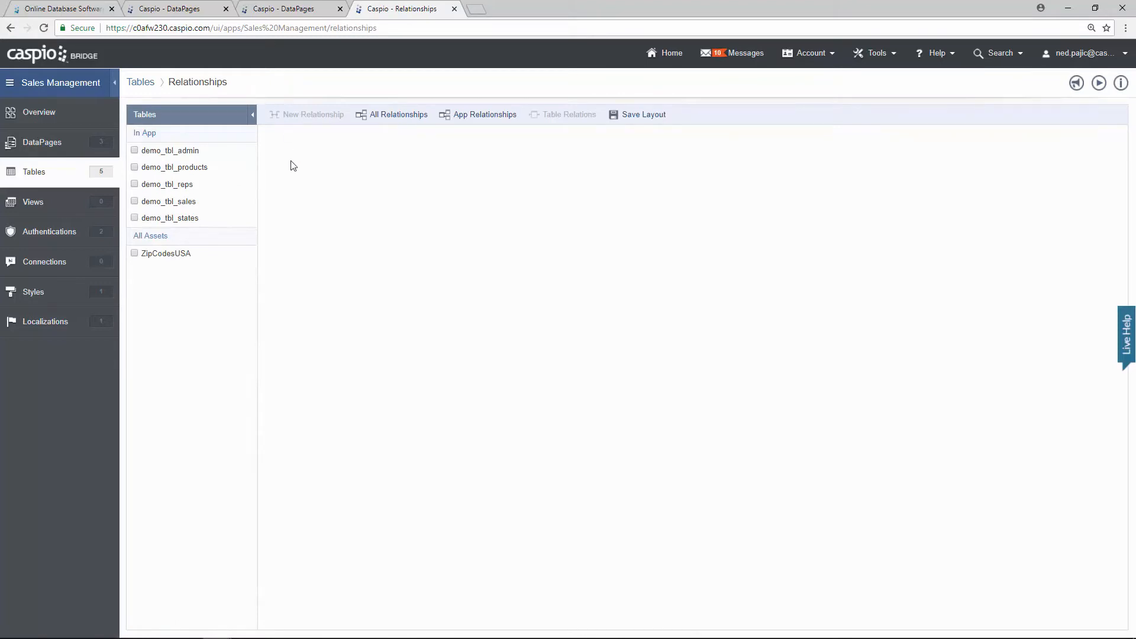
Step: Place demo_tbl_reps and demo_tbl_sales on the canvas and link their Rep_ID fields
left_click(135, 184)
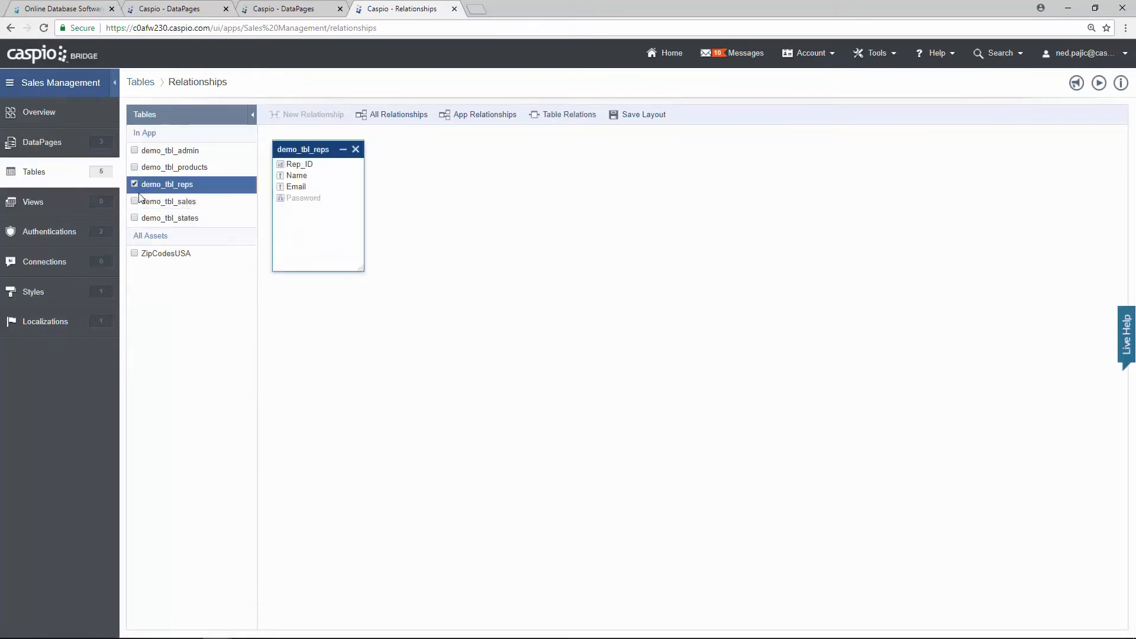
left_click(135, 201)
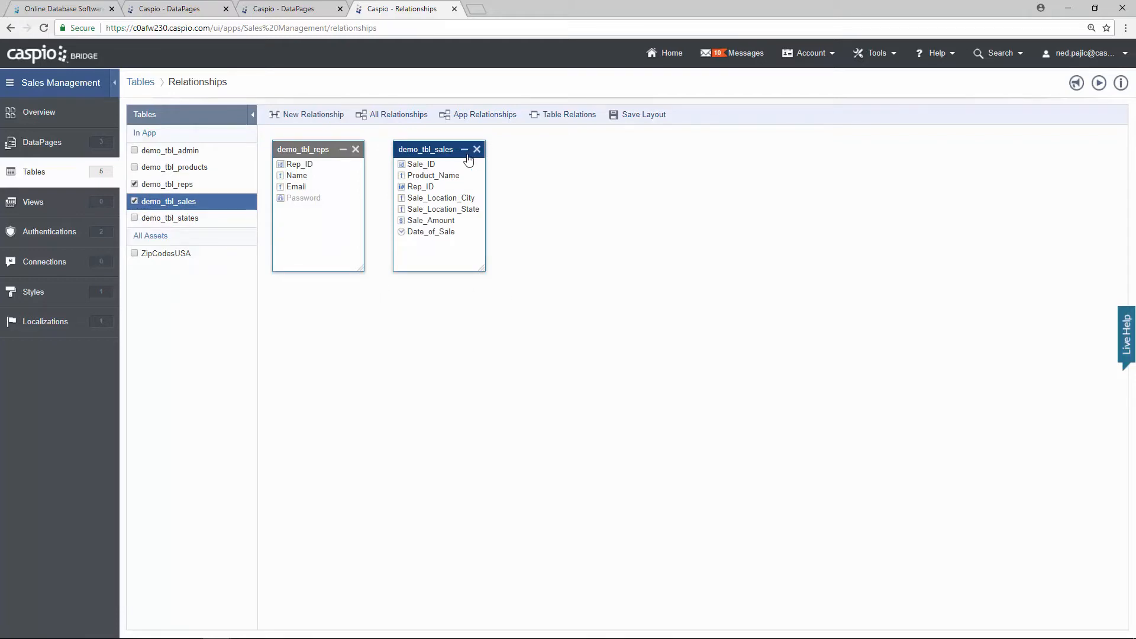
left_click_drag(464, 151, 503, 191)
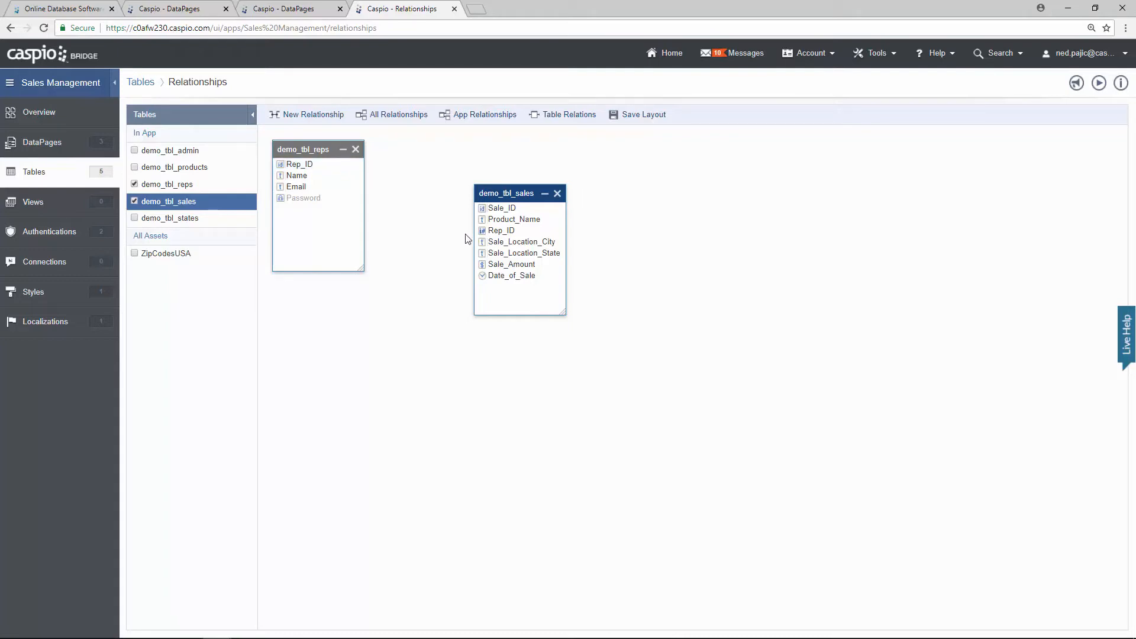
left_click_drag(357, 171, 491, 235)
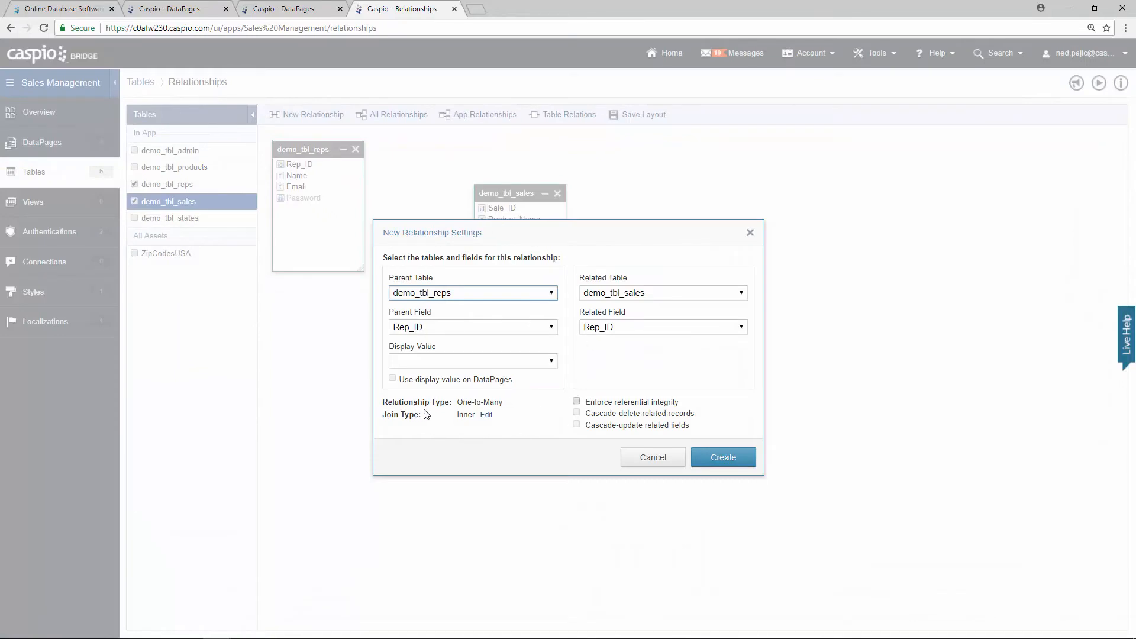
Step: Create the one-to-many Rep_ID relationship with Name as the DataPage display value, and save the layout
left_click_drag(457, 403, 497, 403)
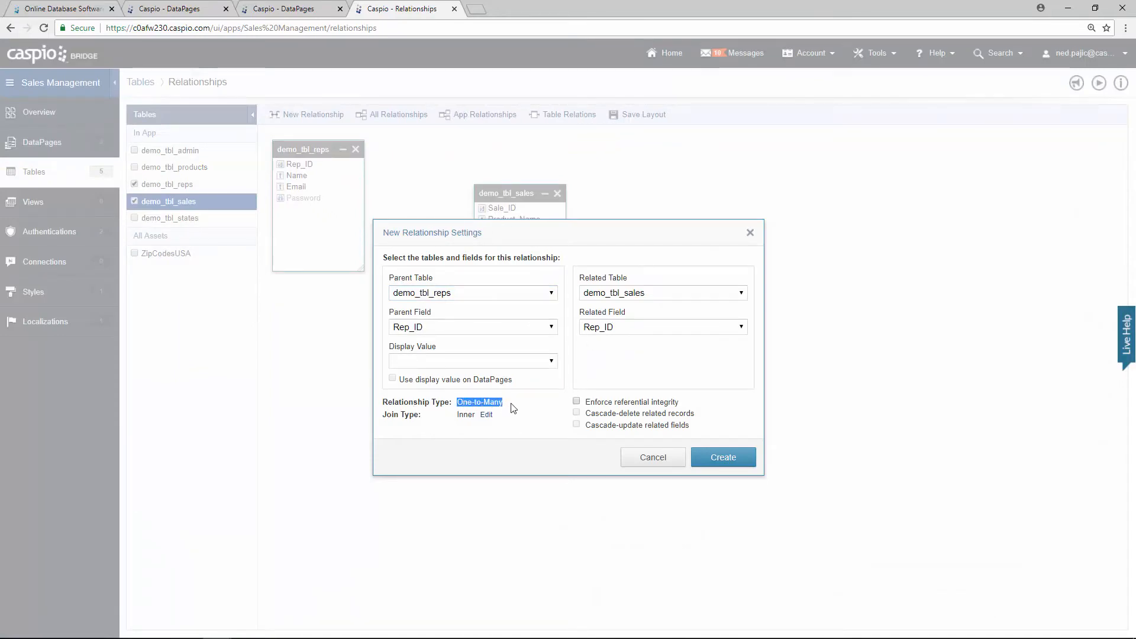
left_click(512, 407)
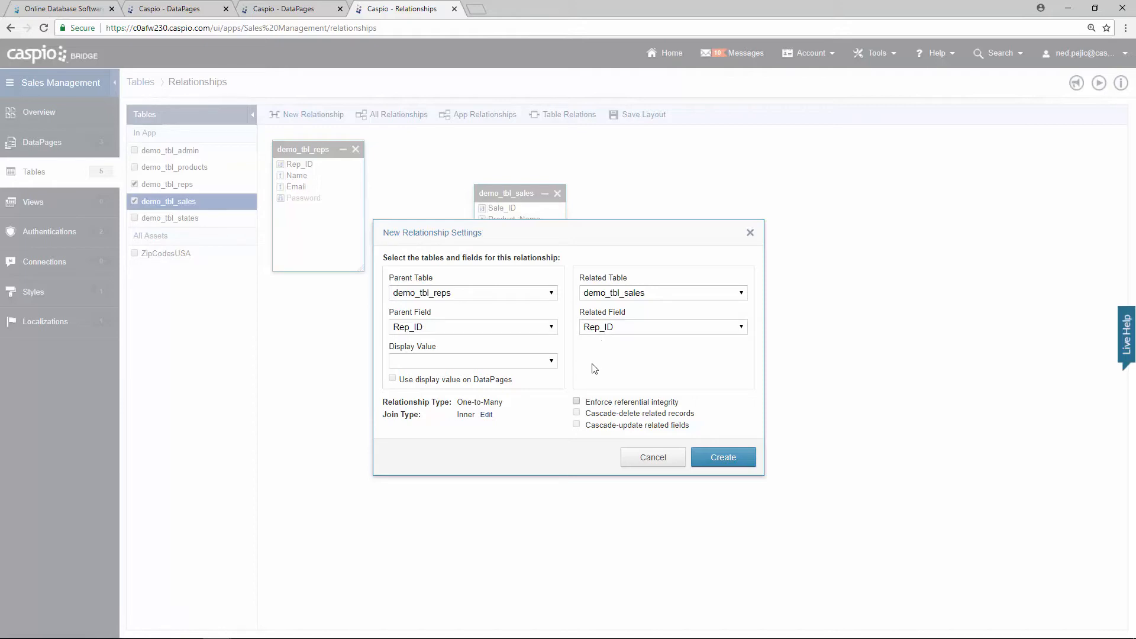
left_click(533, 360)
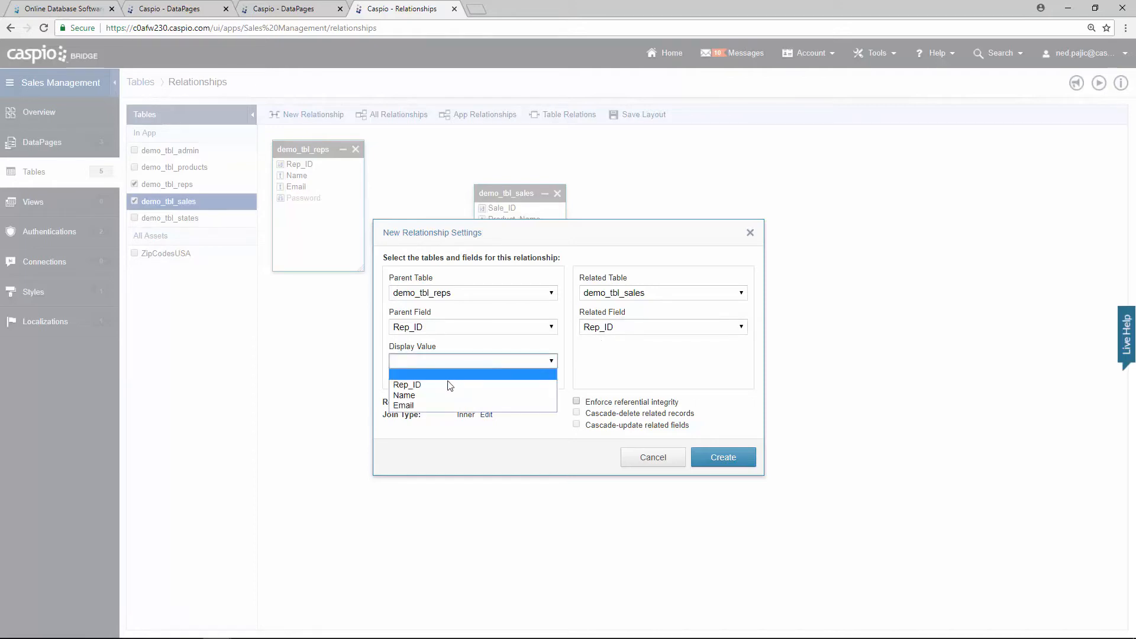
left_click(432, 395)
left_click(414, 380)
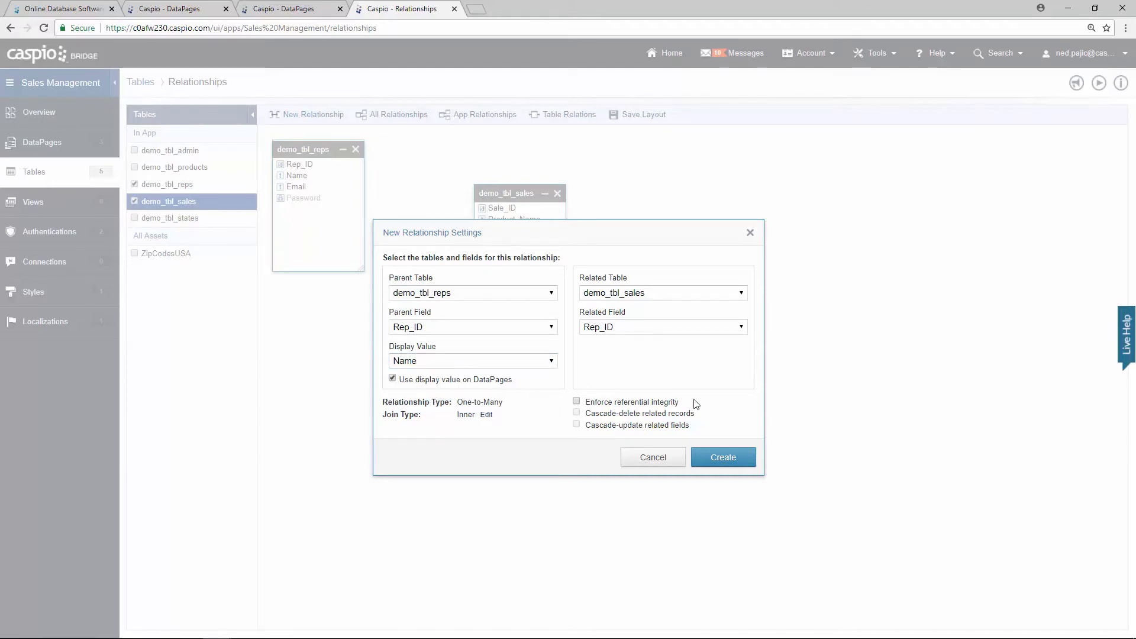
left_click(735, 459)
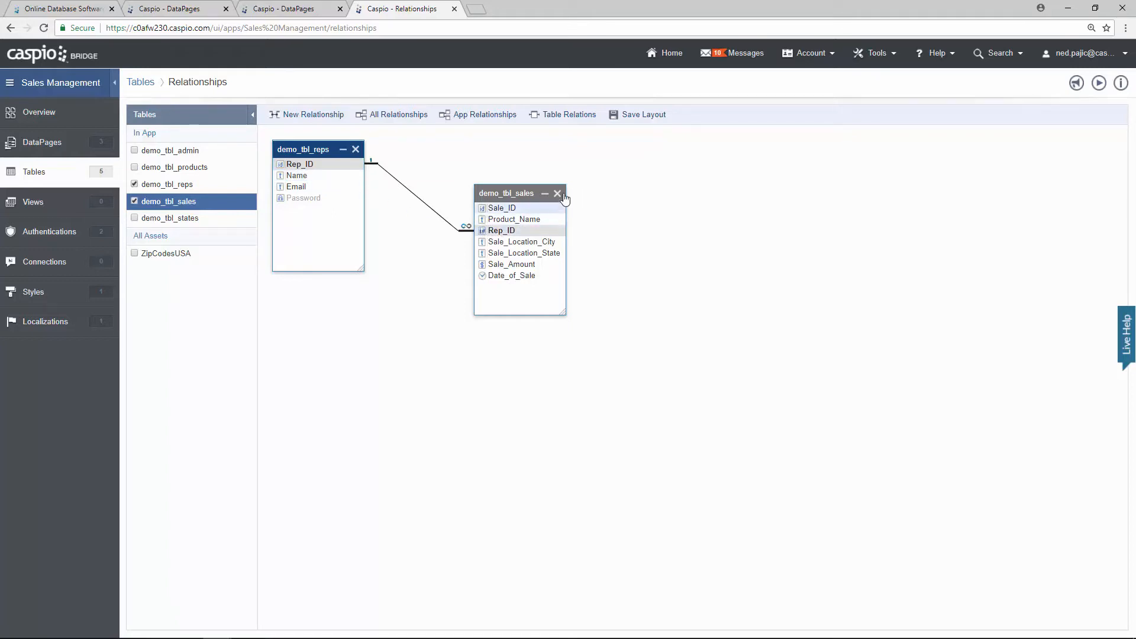
left_click(642, 119)
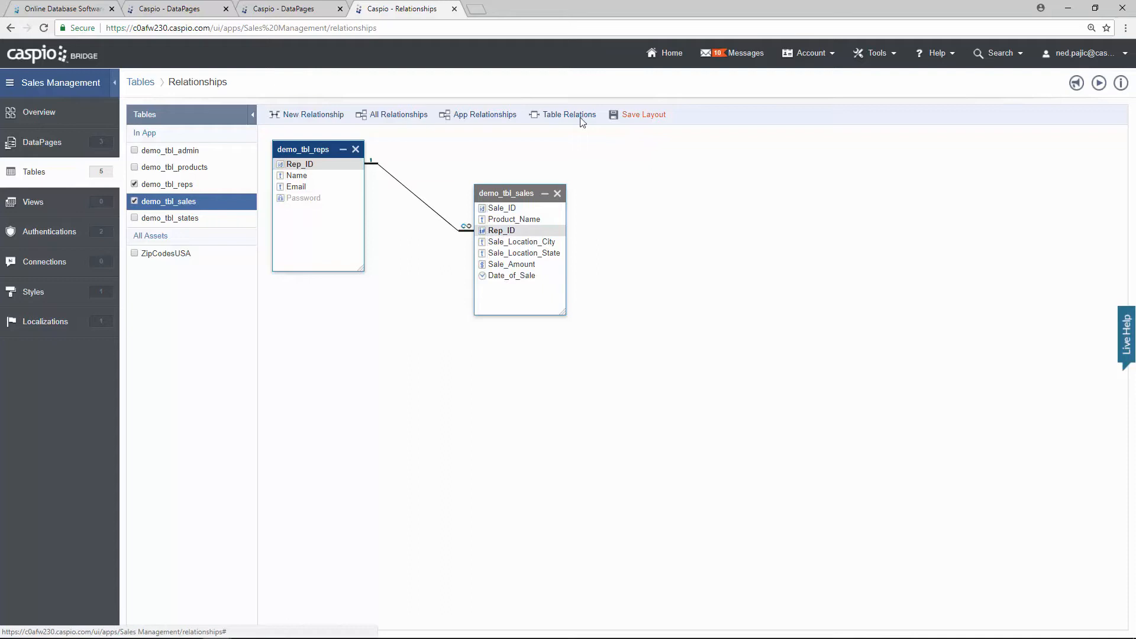
Step: Preview Company Sales with rep names, then close the preview and Relationships tabs
left_click(299, 9)
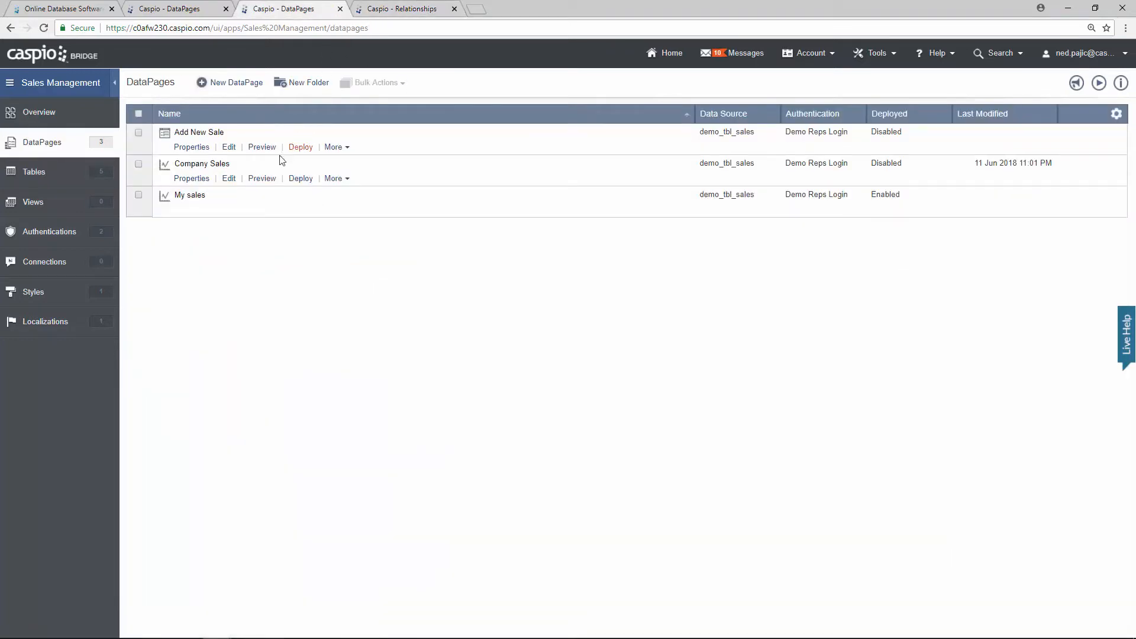
left_click(261, 179)
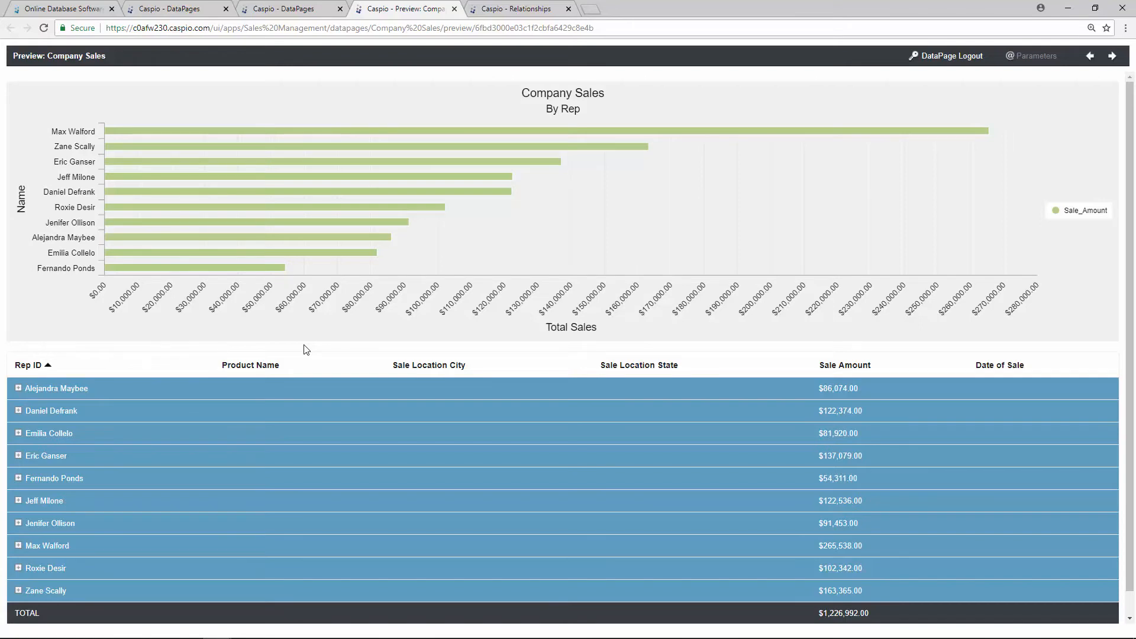
left_click(455, 10)
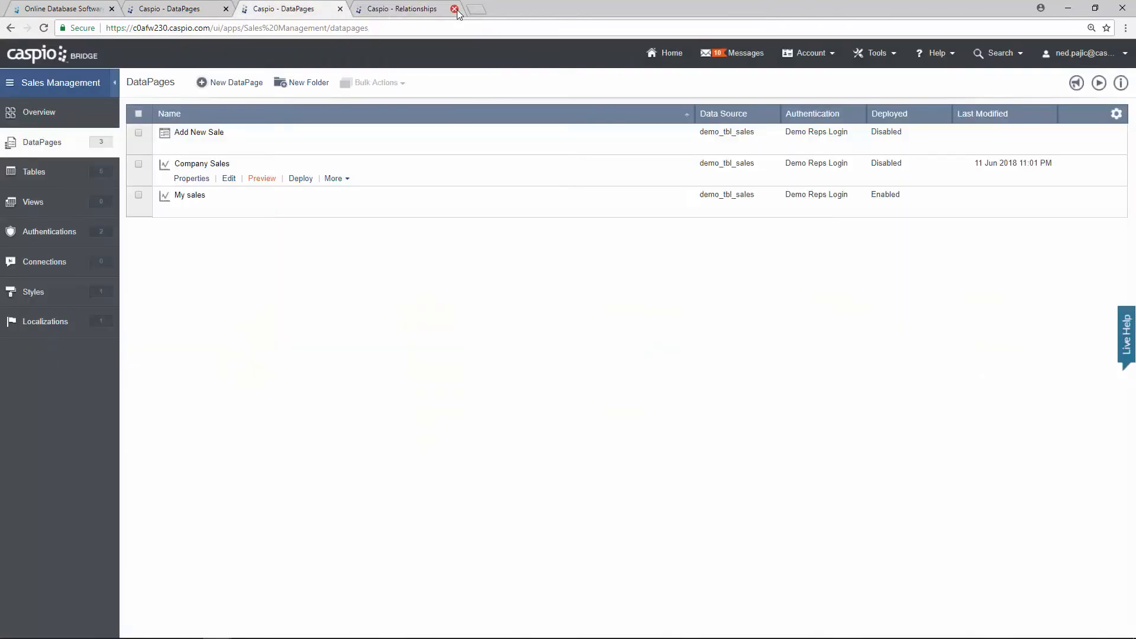
left_click(455, 9)
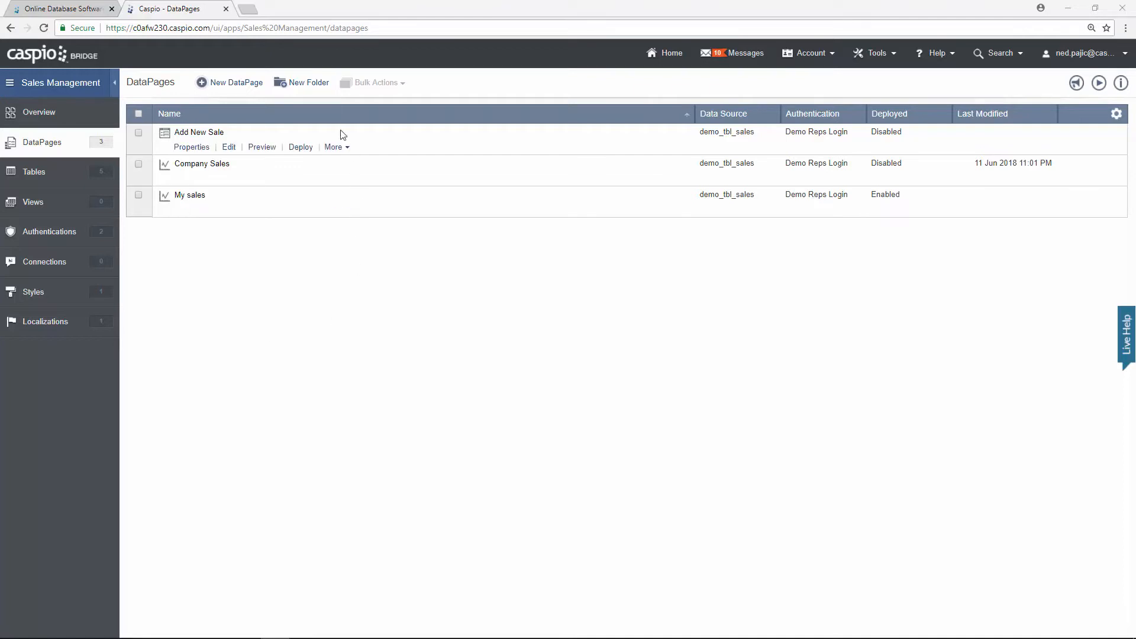
Step: Add a DataPage folder named Admin, then another named Reps
left_click(314, 86)
type("Admin")
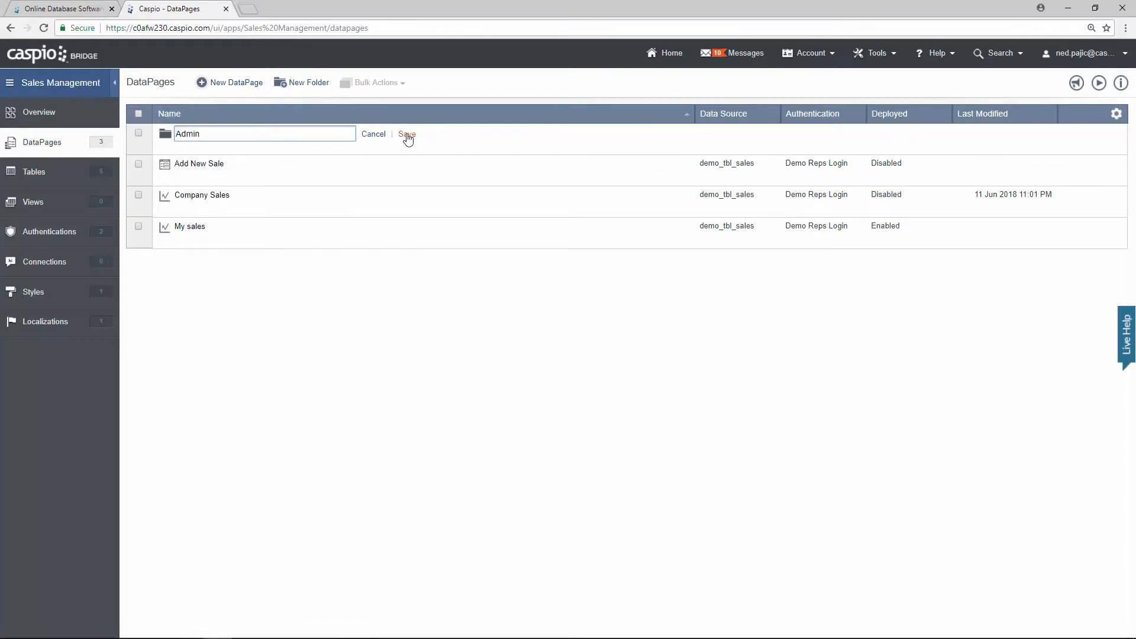
left_click(407, 135)
left_click(314, 86)
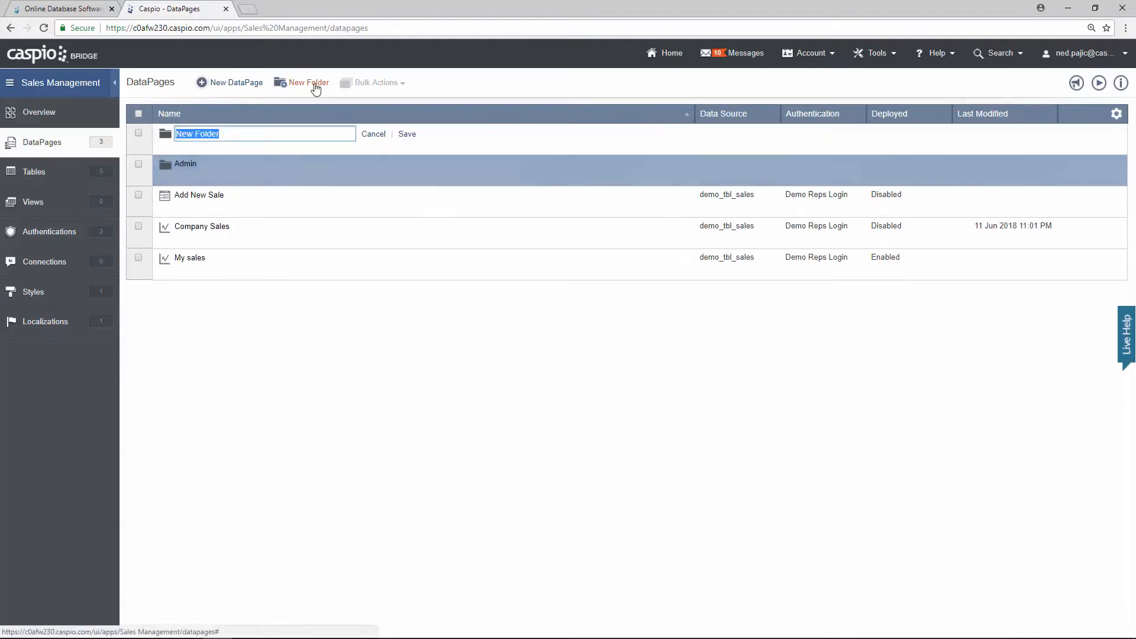
type("Reps")
left_click(406, 136)
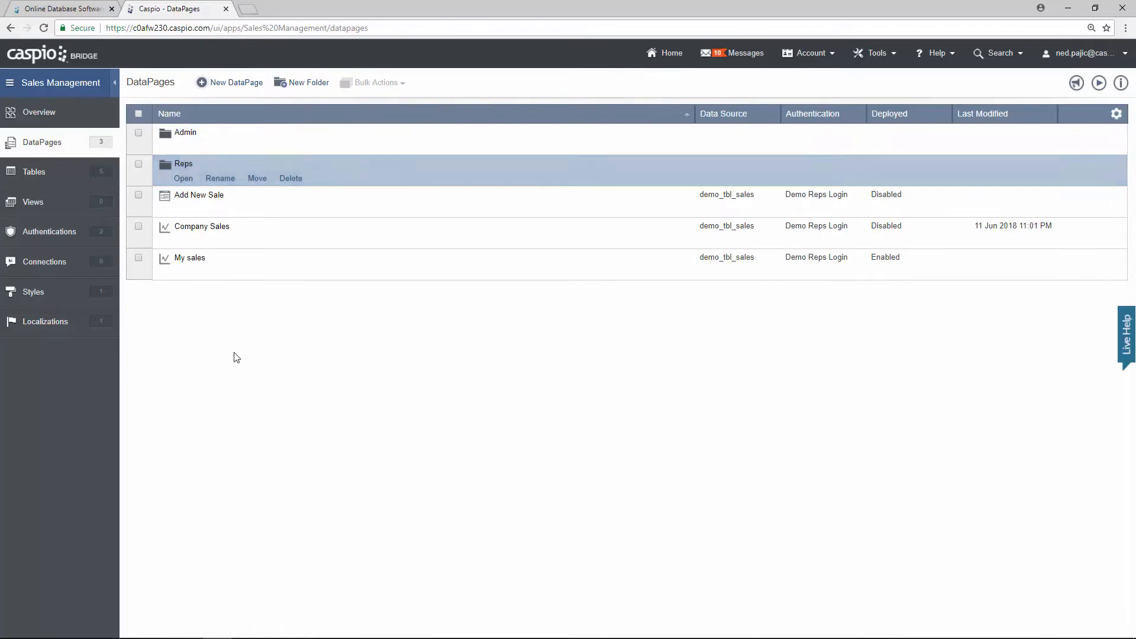
mouse_move(242, 253)
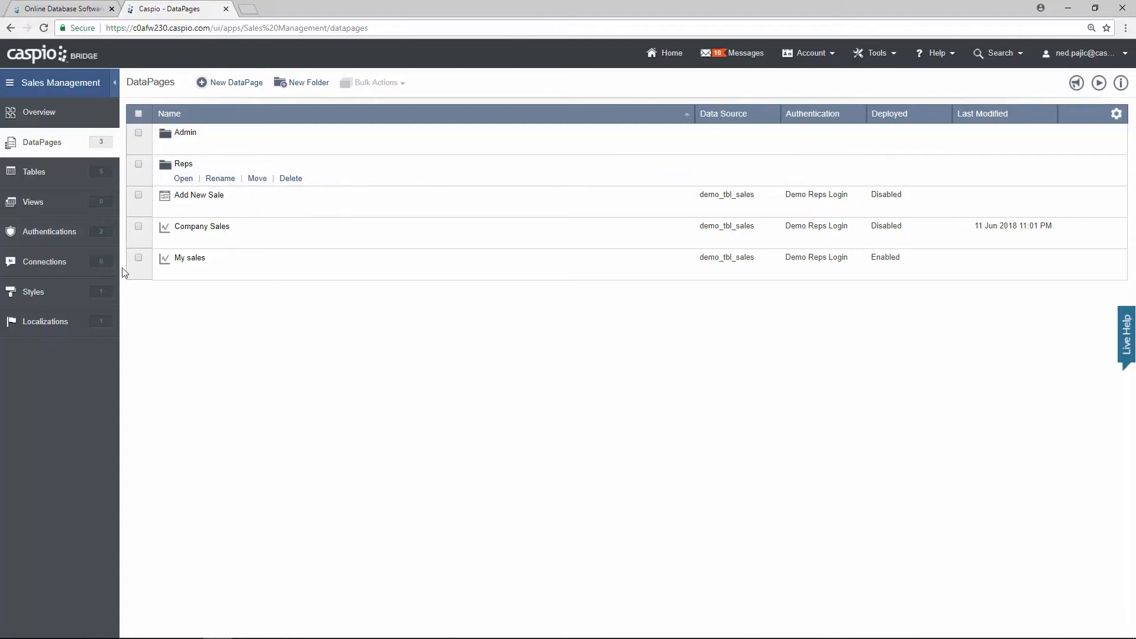
Step: Bulk-move Add New Sale, Company Sales and My sales into Sales Management > Reps
left_click(139, 195)
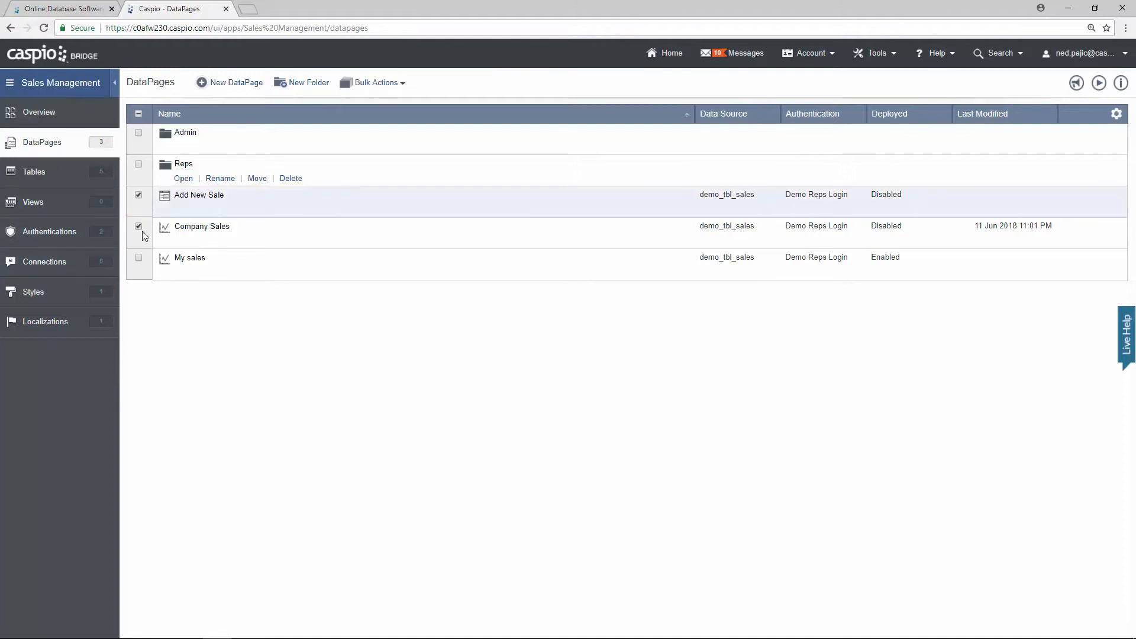
left_click(139, 226)
left_click(138, 257)
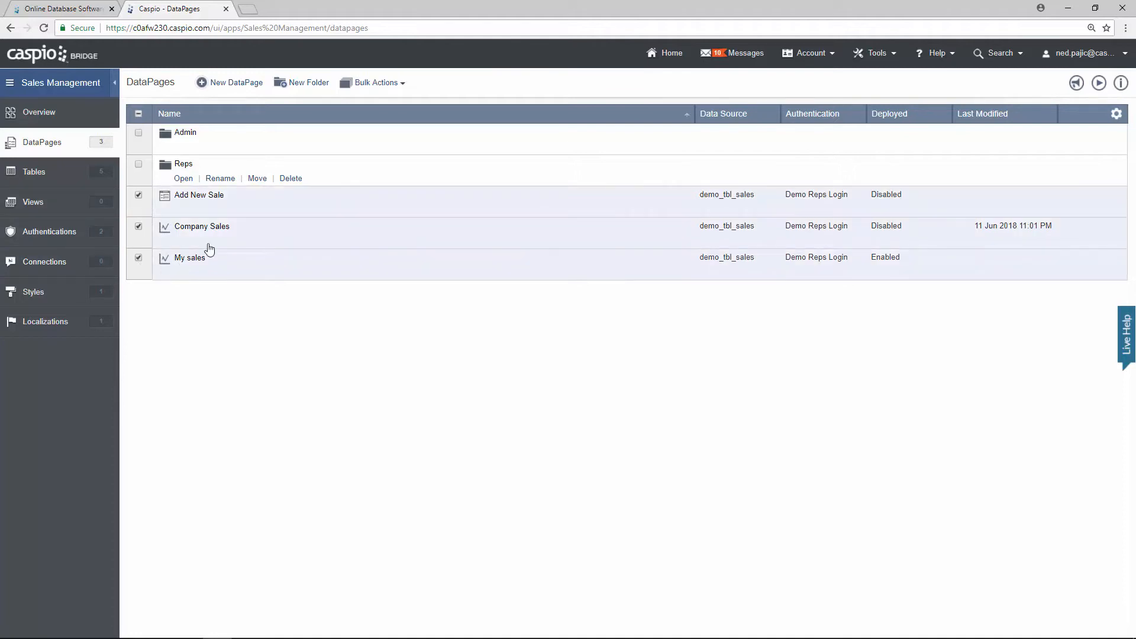
left_click(391, 84)
left_click(383, 135)
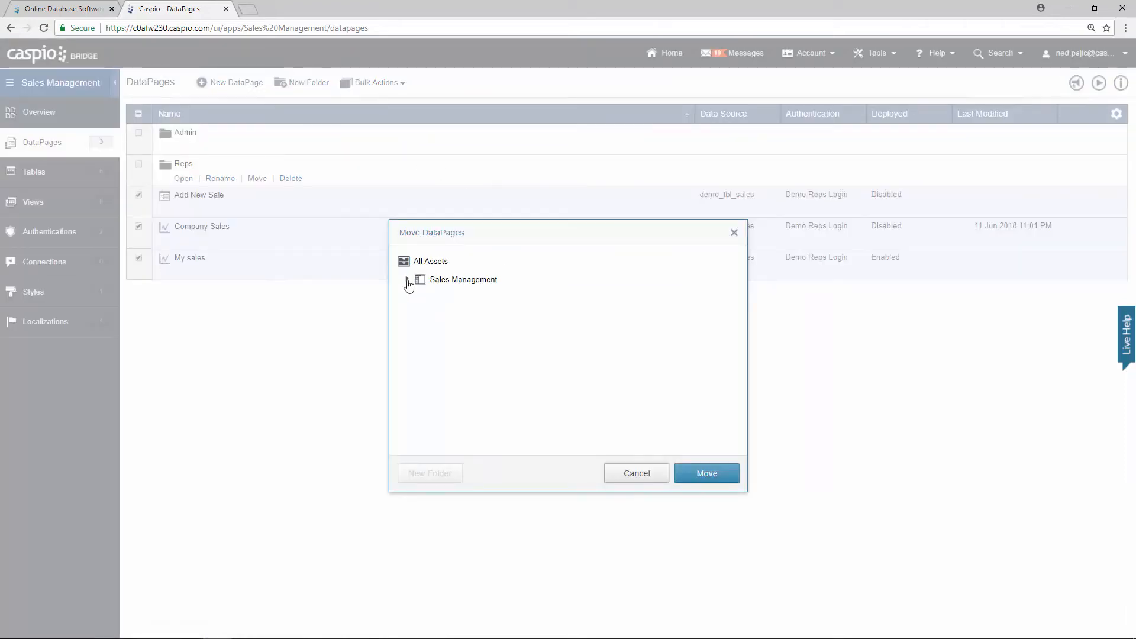
left_click(408, 284)
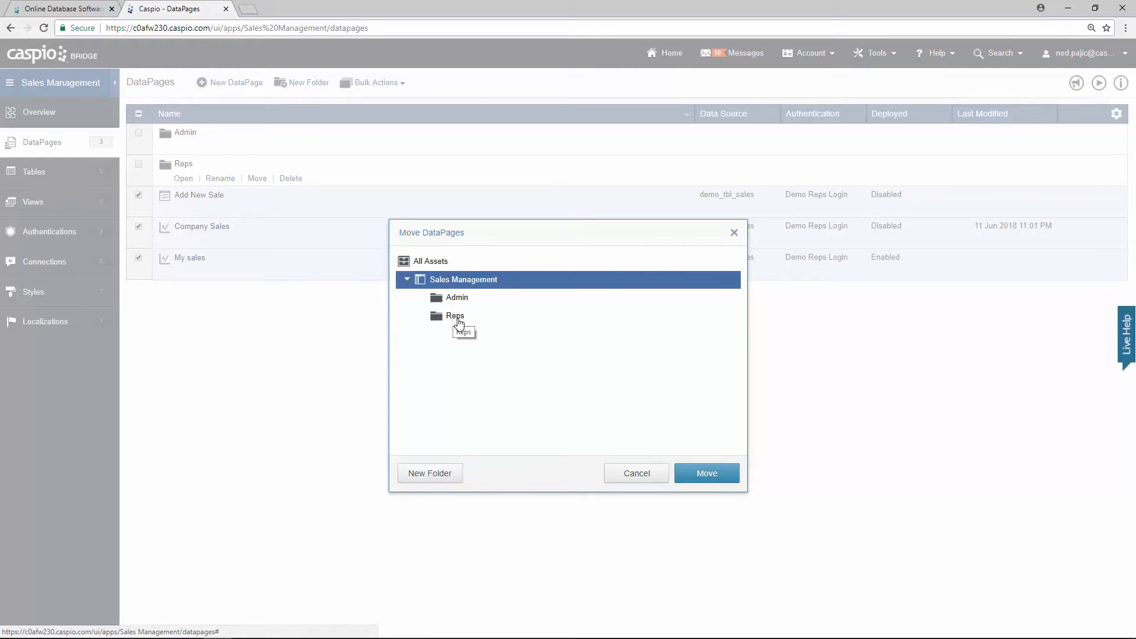
left_click(456, 316)
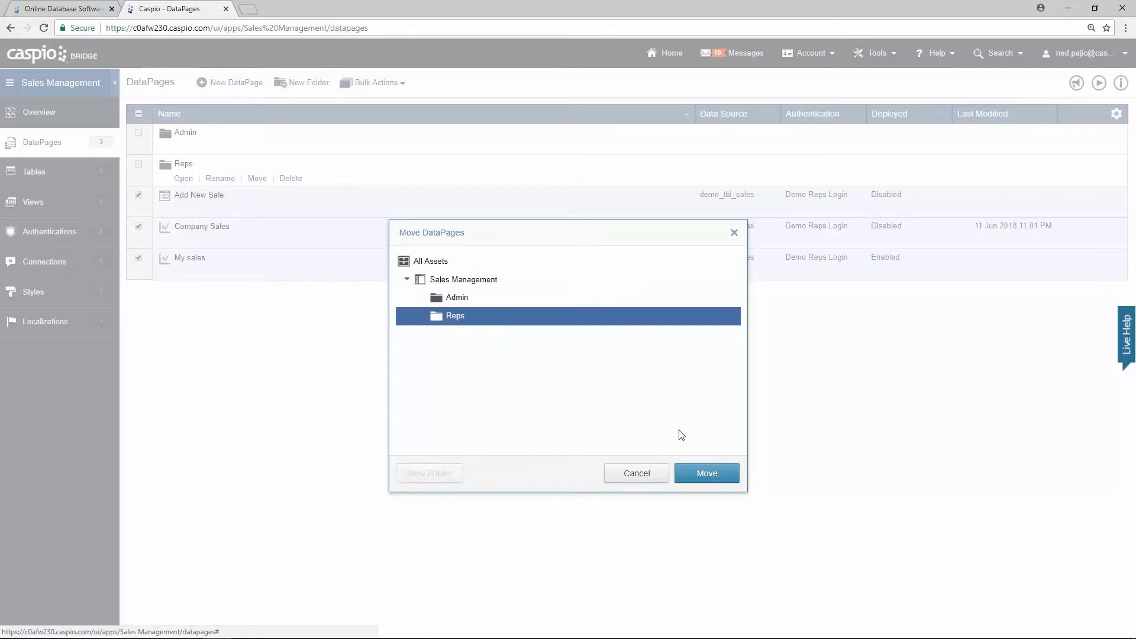
left_click(704, 476)
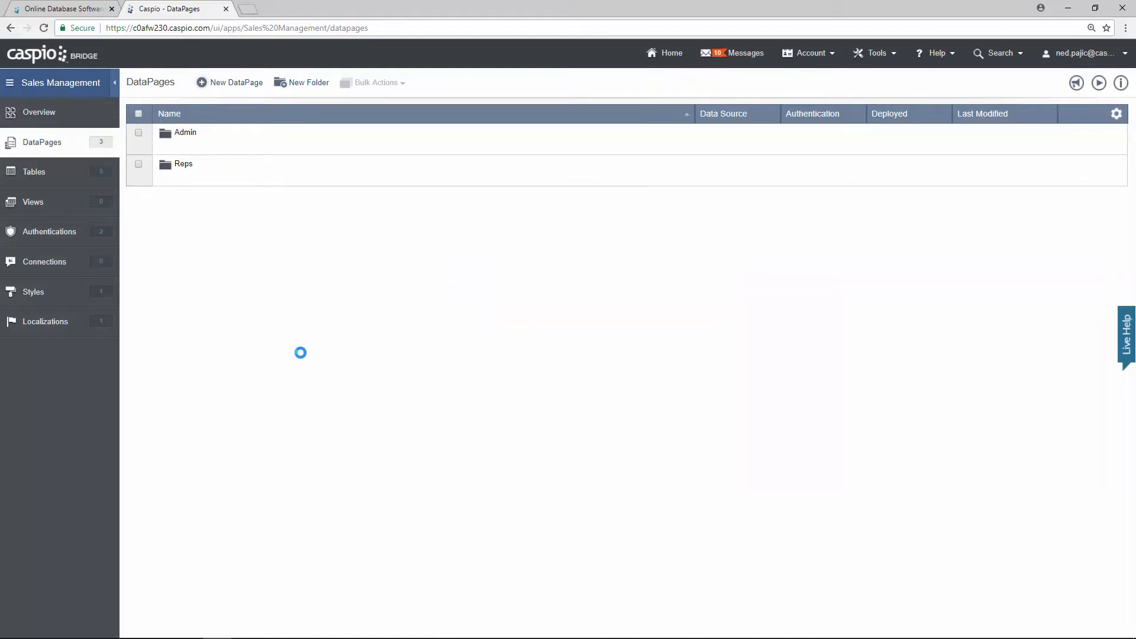
Step: Expand the Reps folder to verify its contents, then collapse it
left_click(181, 178)
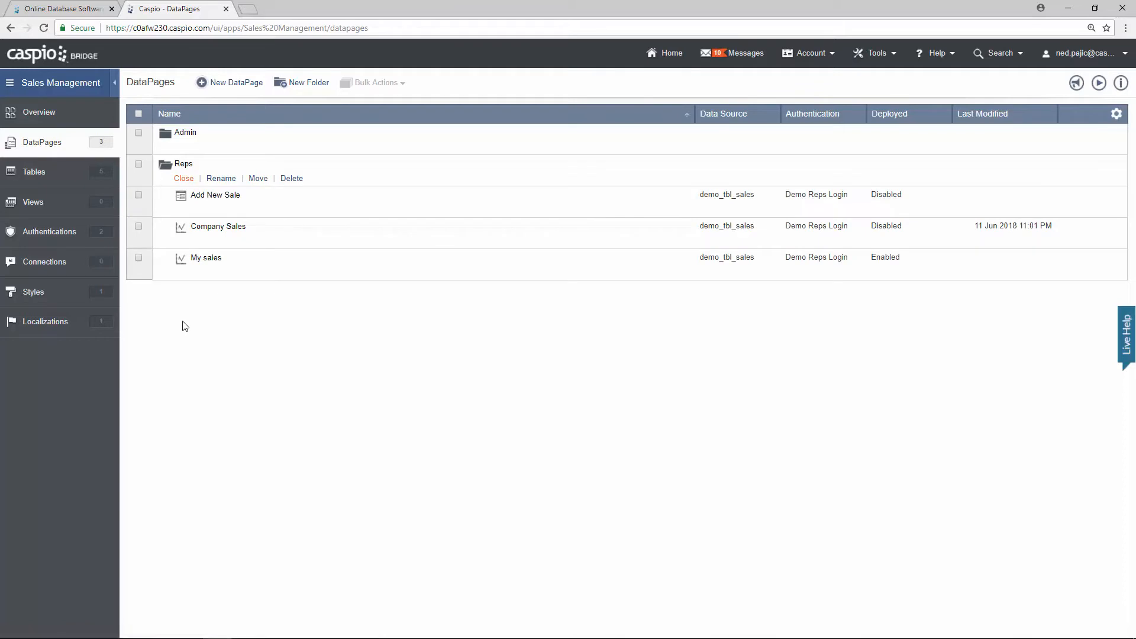
left_click(184, 178)
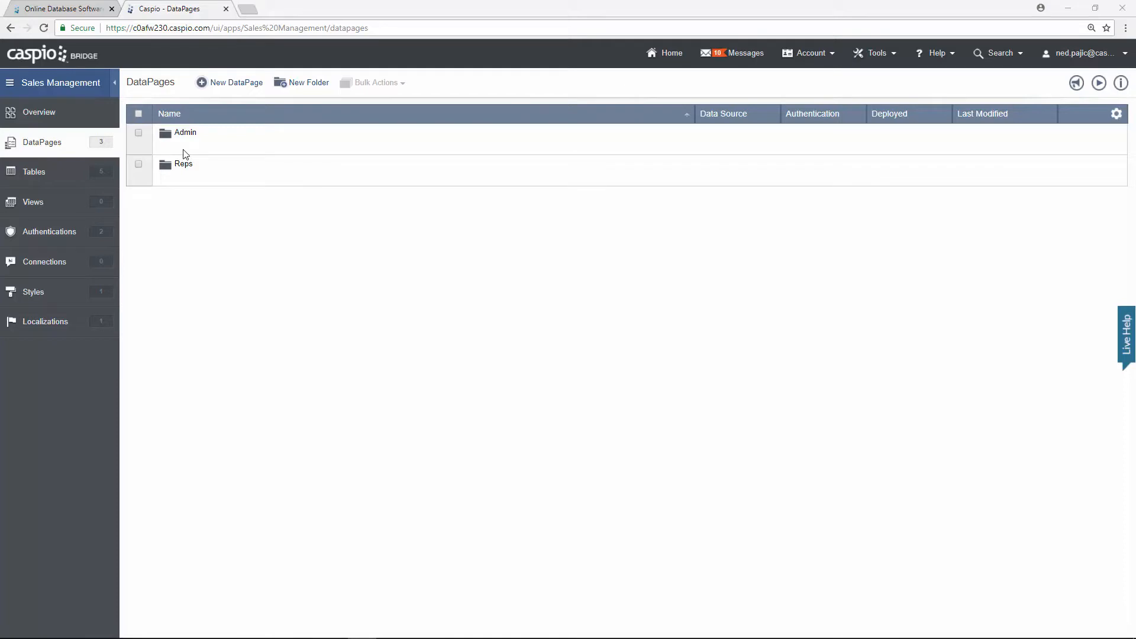
mouse_move(183, 153)
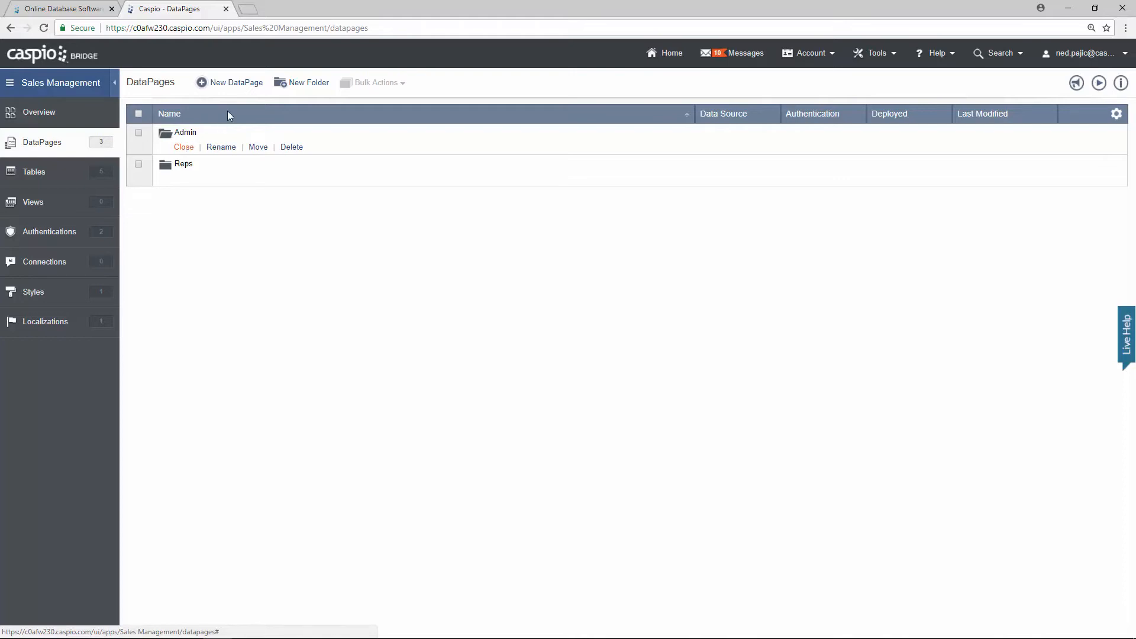
Step: Start an Admin-folder DataPage named 'Add New Rep' on demo_tbl_reps with access restricted
left_click(240, 86)
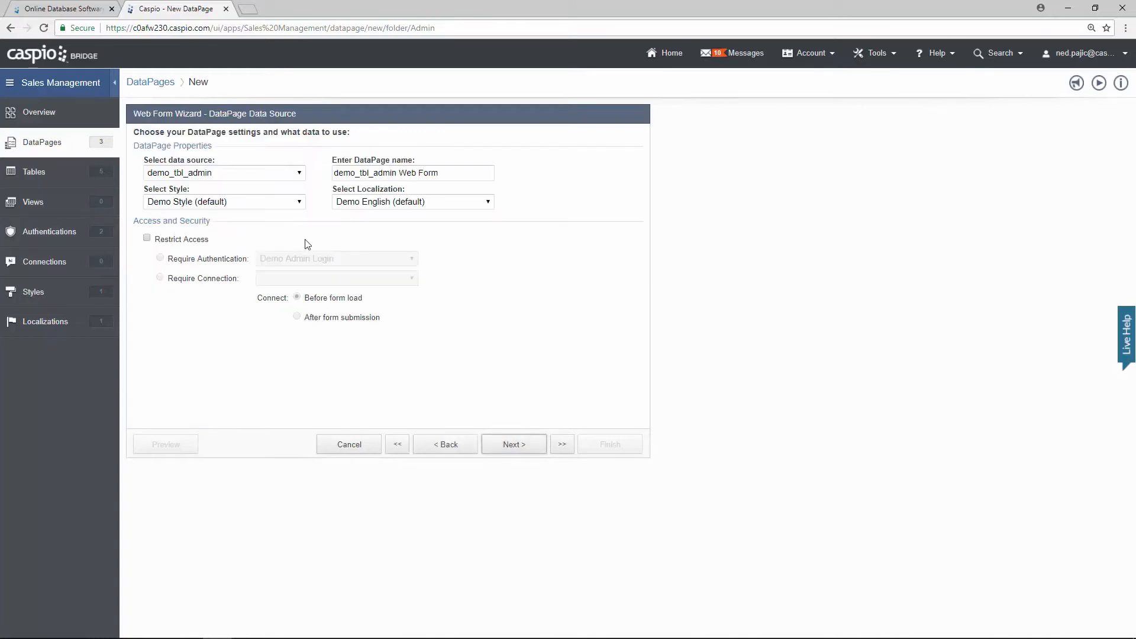
left_click(233, 175)
left_click(224, 217)
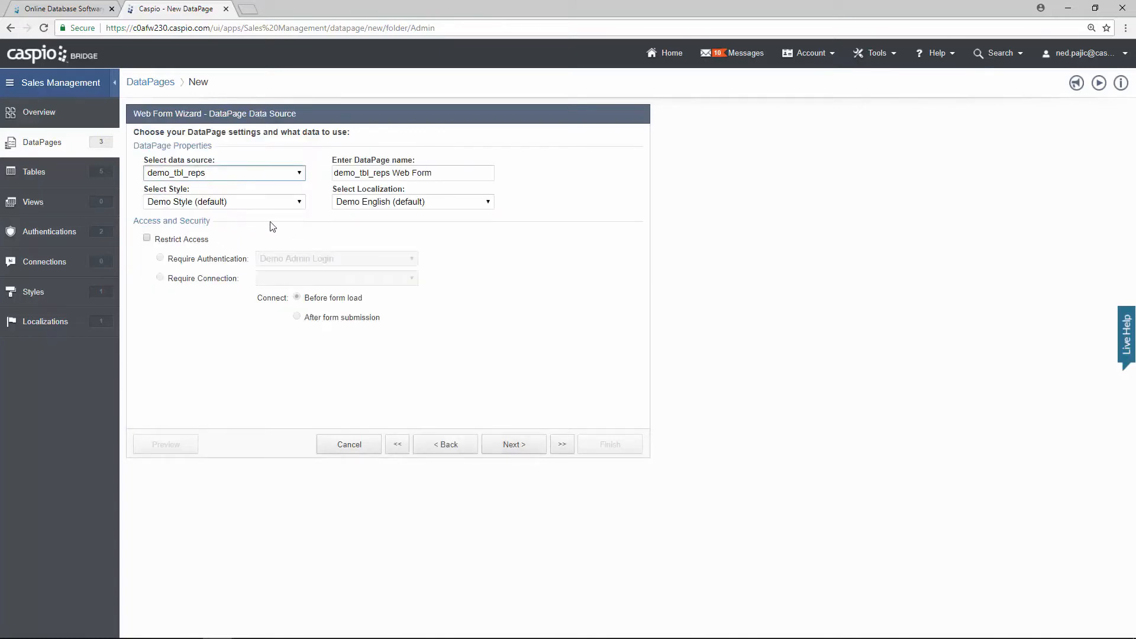
left_click_drag(441, 172, 307, 175)
type("Add New ")
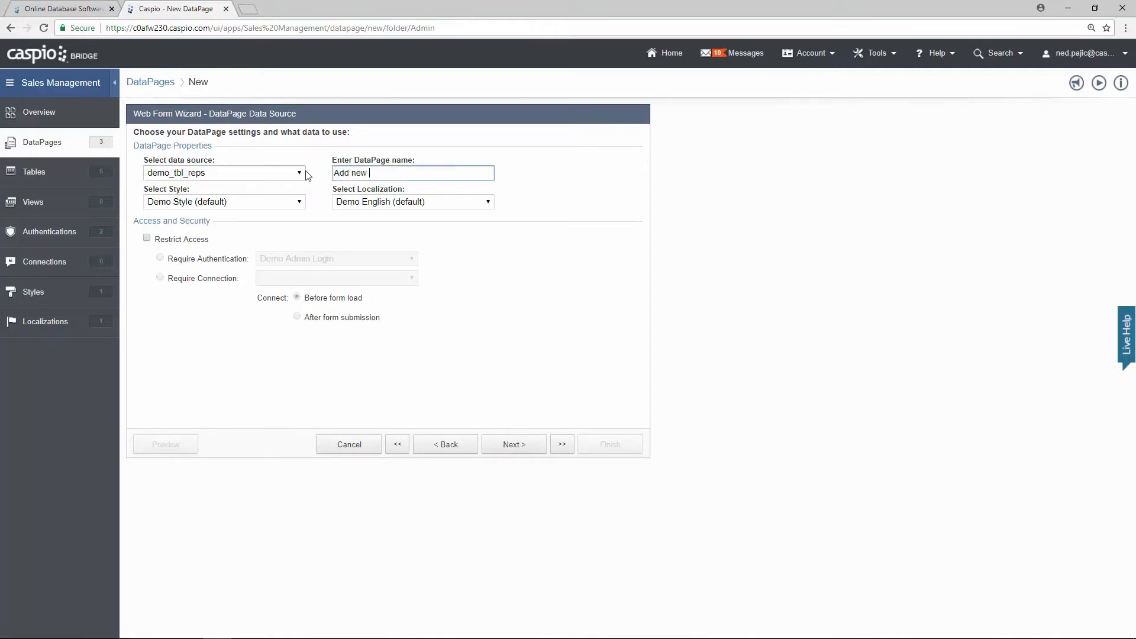
type("Rep")
left_click(149, 239)
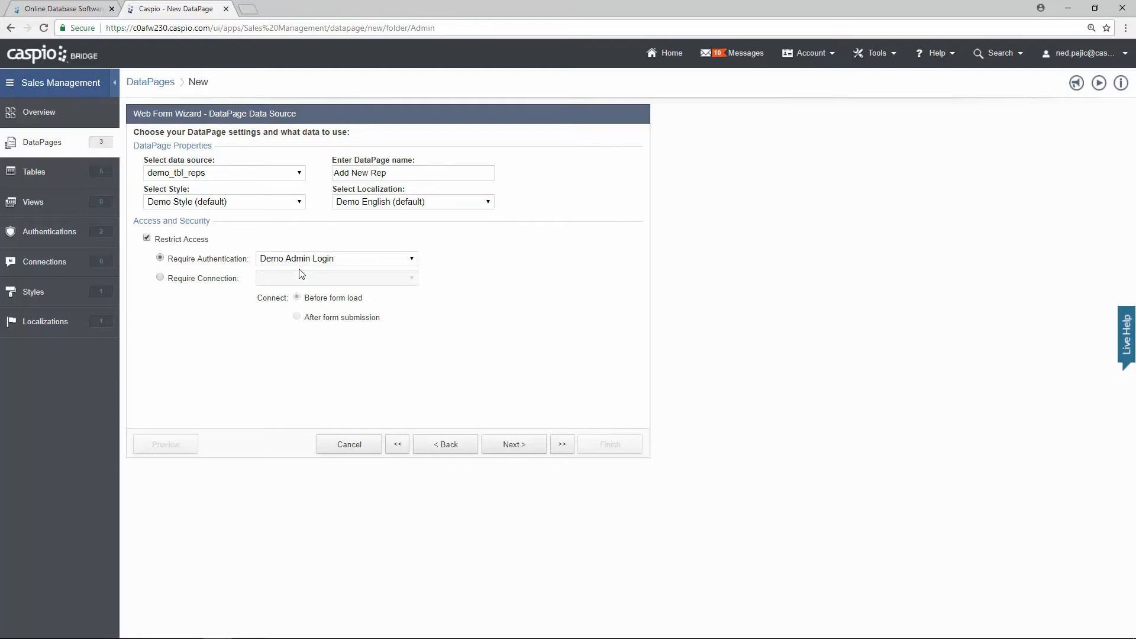
left_click(518, 446)
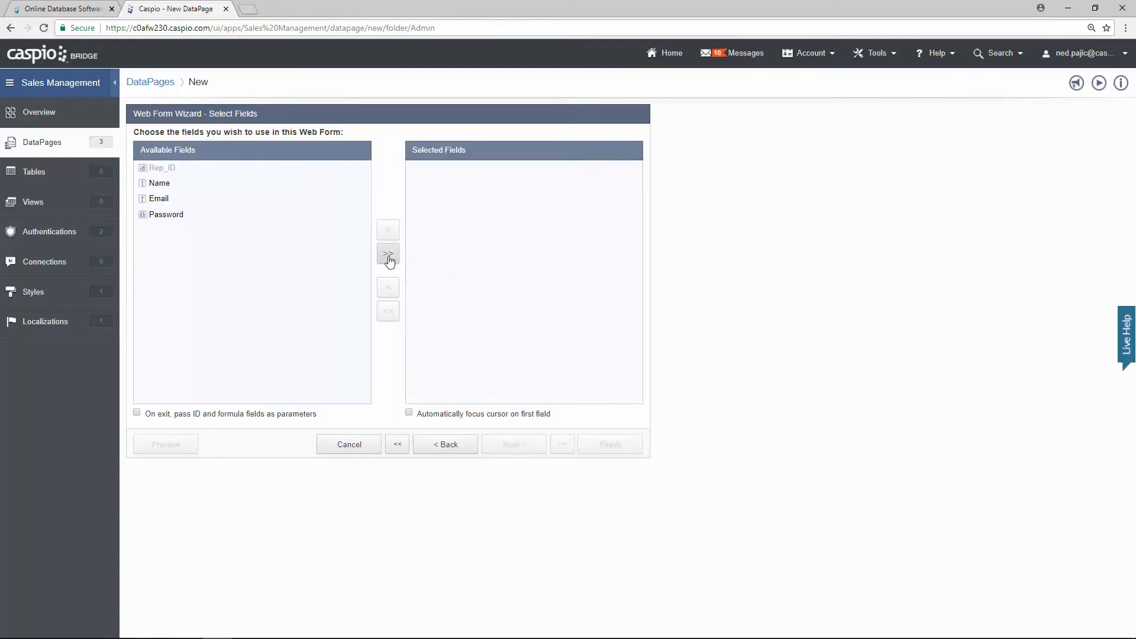
Step: Add the Name, Email and Password fields, make Name required, and continue to Destination and Emails
left_click(387, 254)
left_click(514, 445)
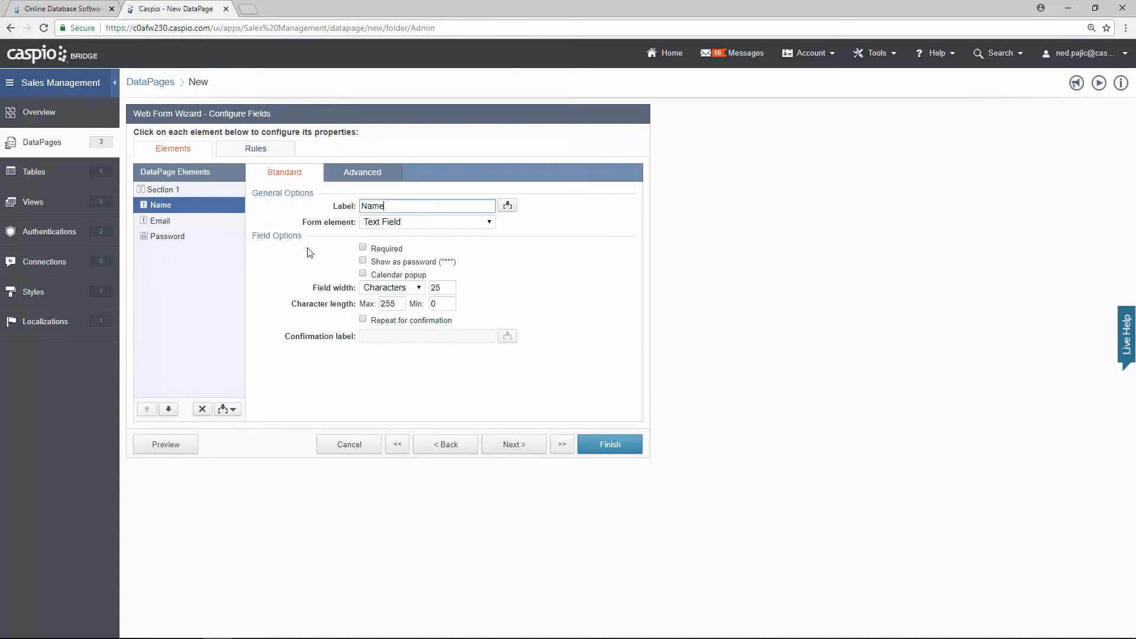
left_click(363, 247)
left_click(173, 224)
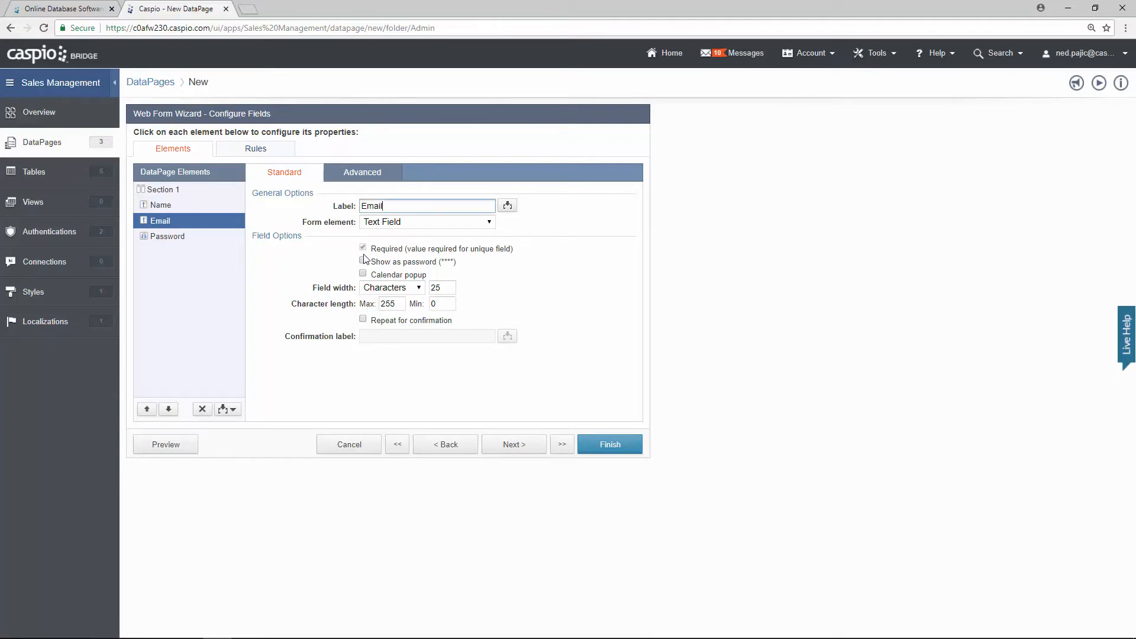
left_click(178, 243)
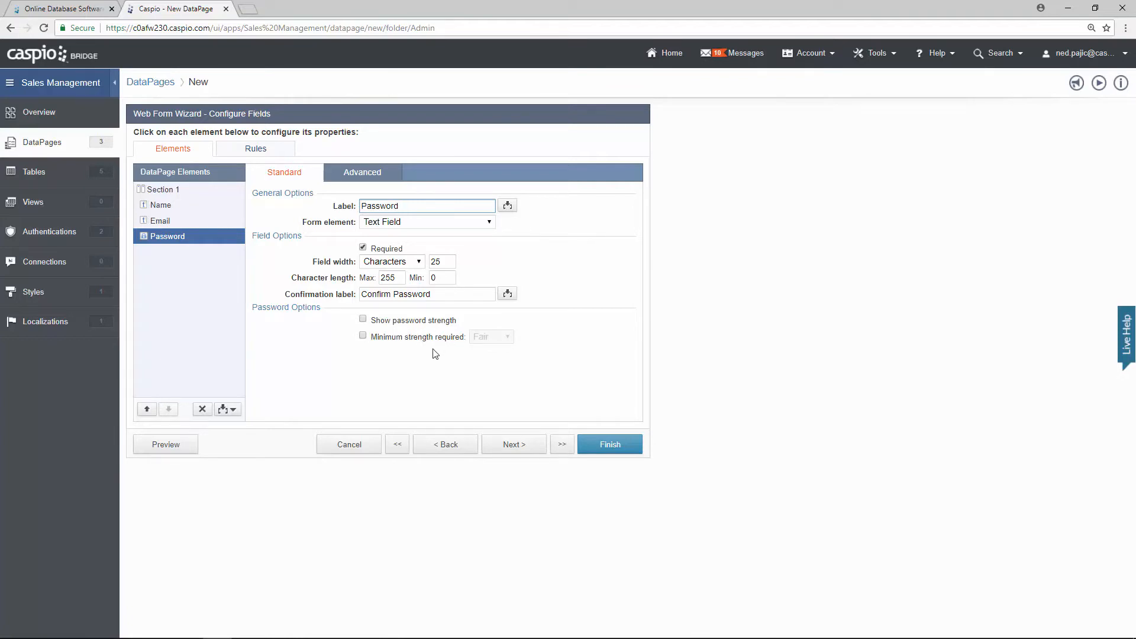
left_click(520, 442)
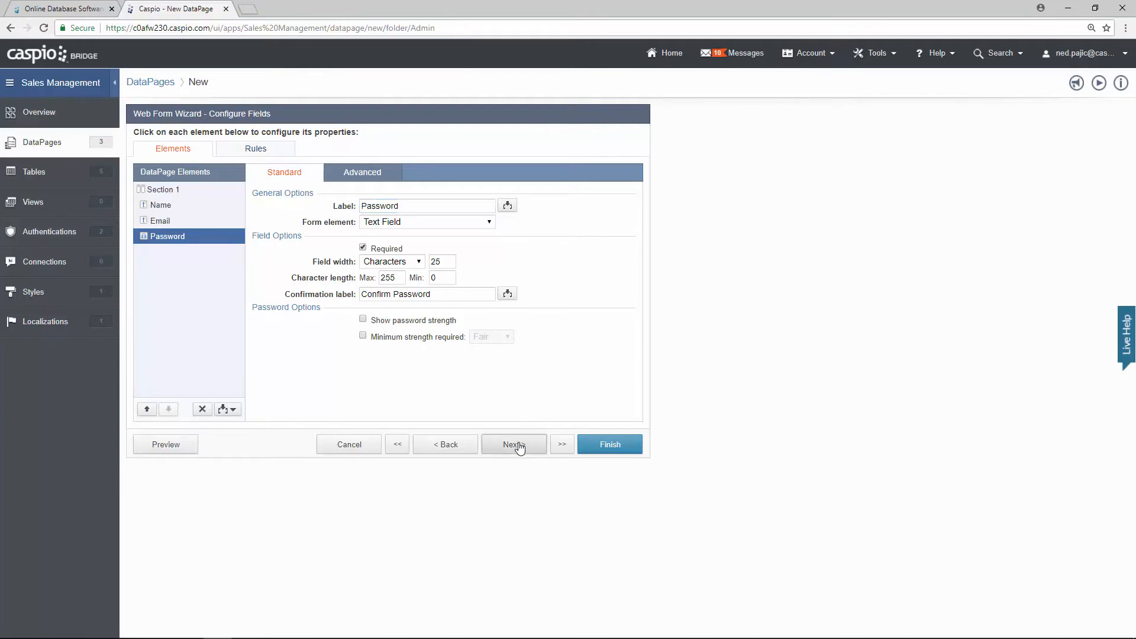
mouse_move(280, 253)
left_mouse_down()
mouse_move(268, 253)
mouse_move(282, 253)
left_mouse_up()
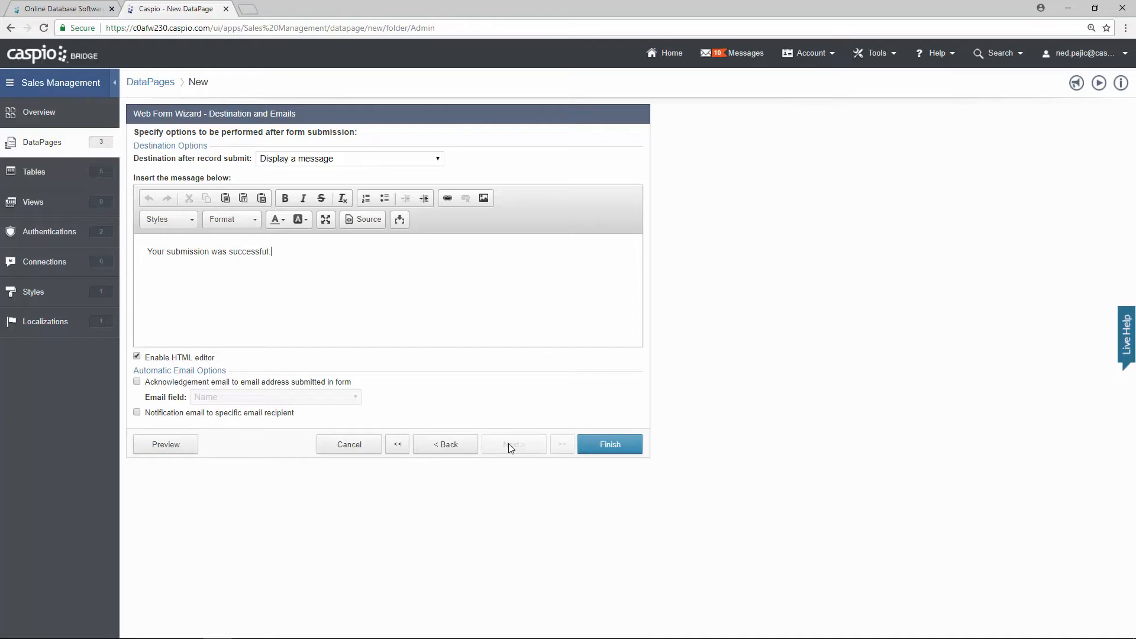
Step: Finish the Add New Rep web form so it is saved in the Admin folder
left_click(604, 450)
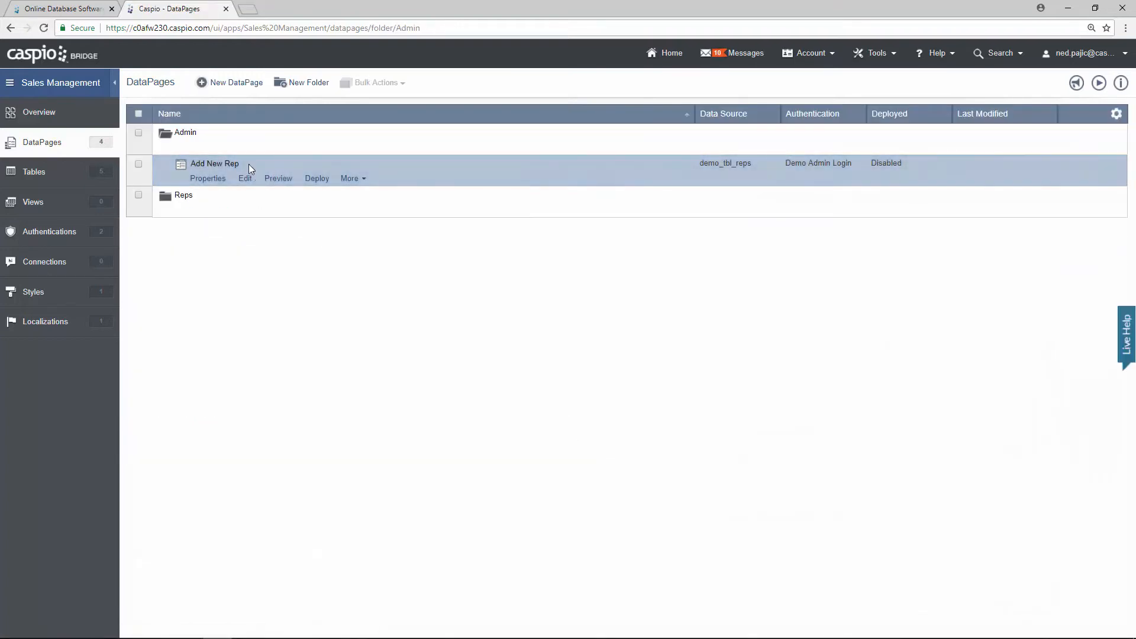
mouse_move(192, 135)
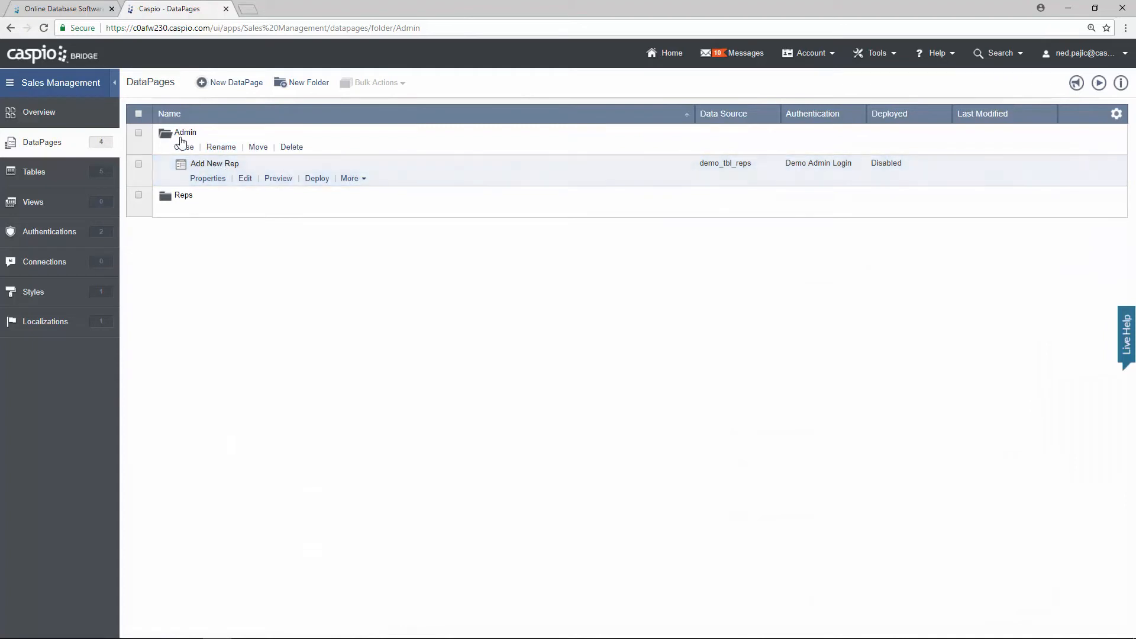
left_click(283, 179)
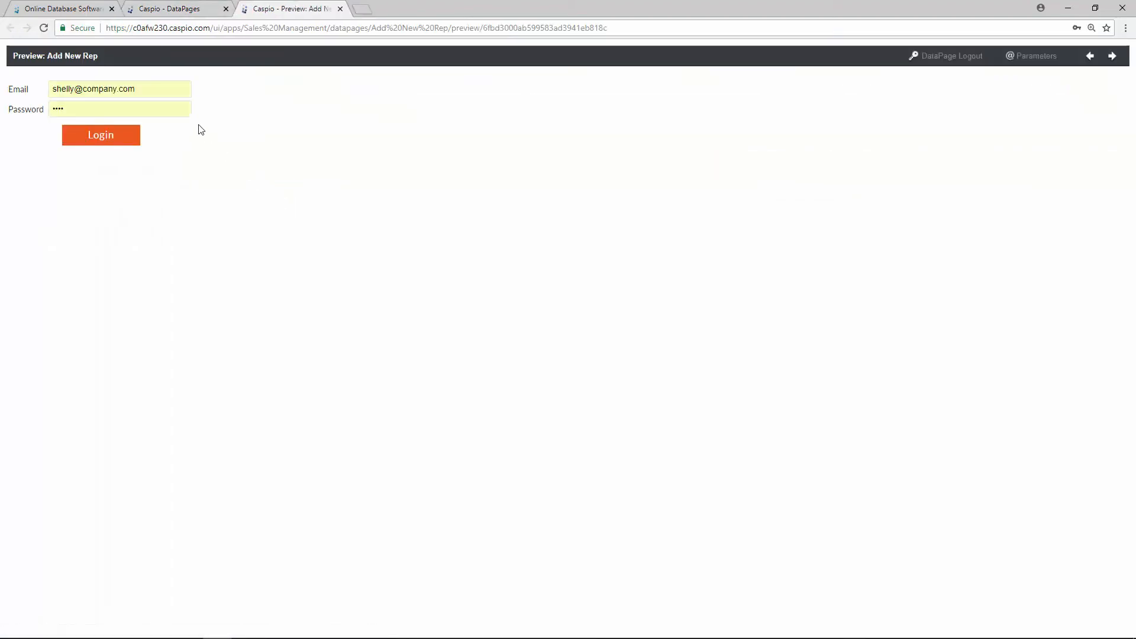
left_click_drag(158, 95, 8, 97)
key("BackSpace")
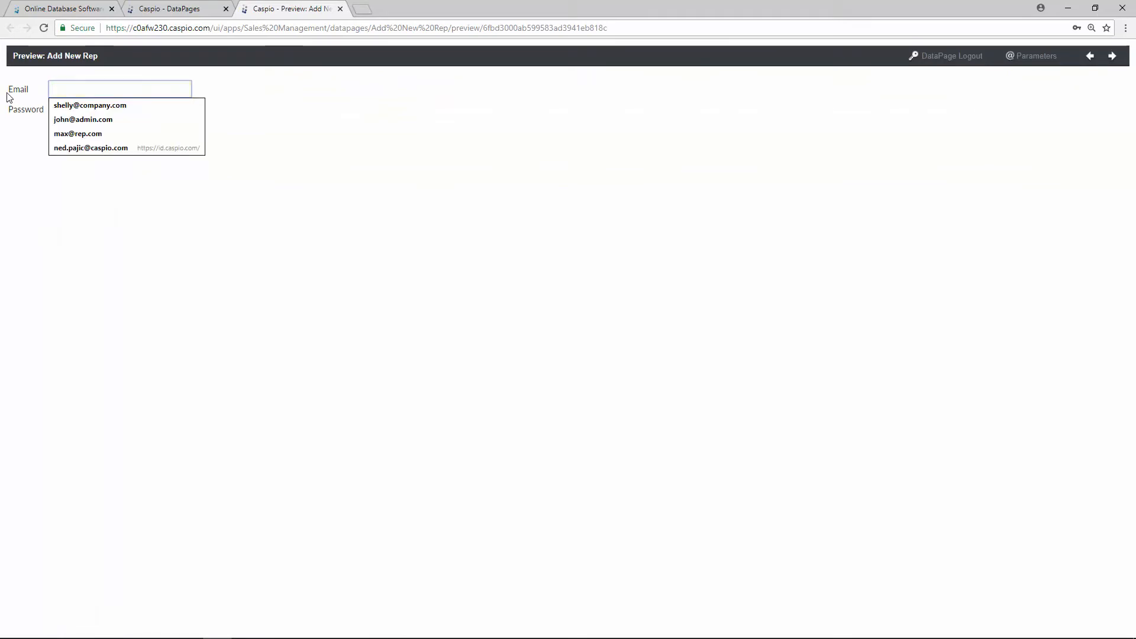
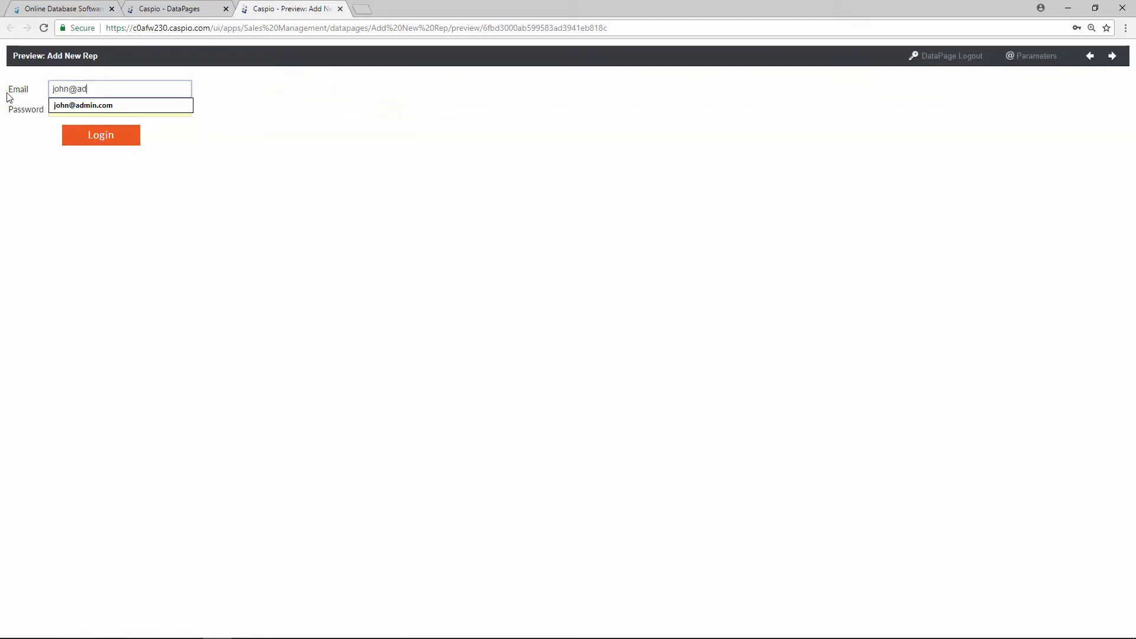
key("Tab")
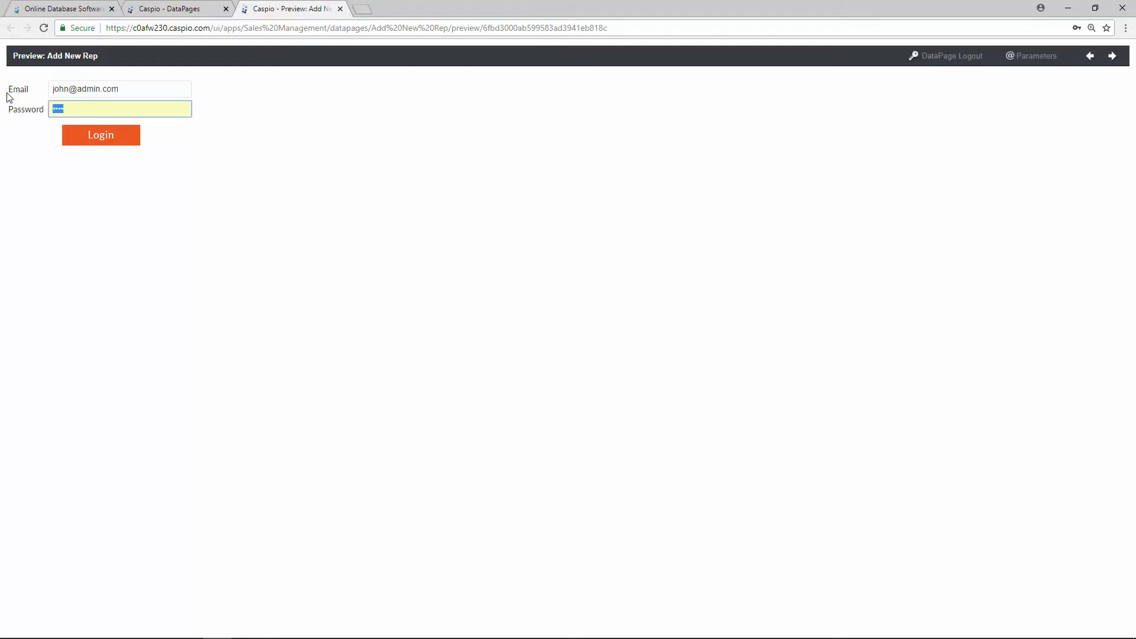
key("Return")
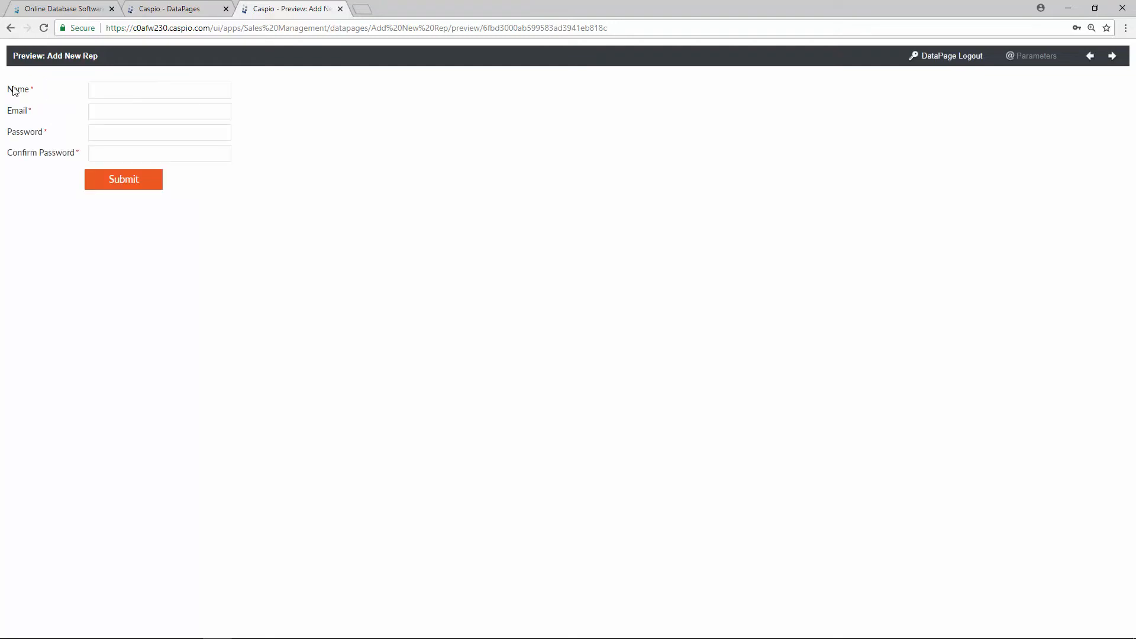
left_click(178, 90)
left_click(300, 106)
left_click(340, 9)
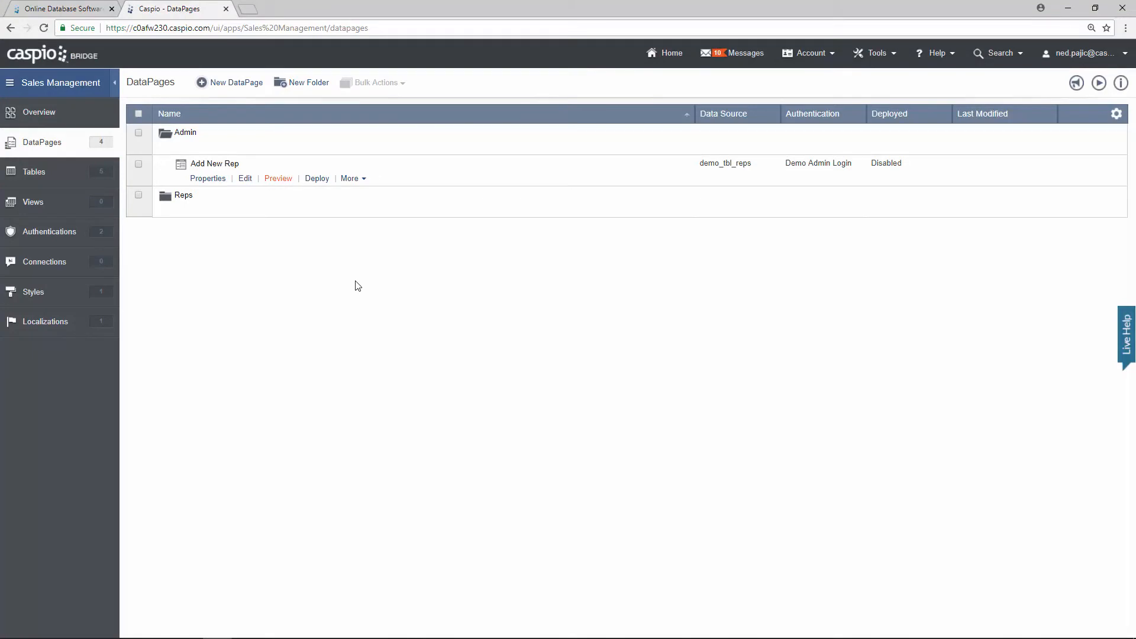
Step: Start a new Admin-folder DataPage as a Tabular report
left_click(242, 88)
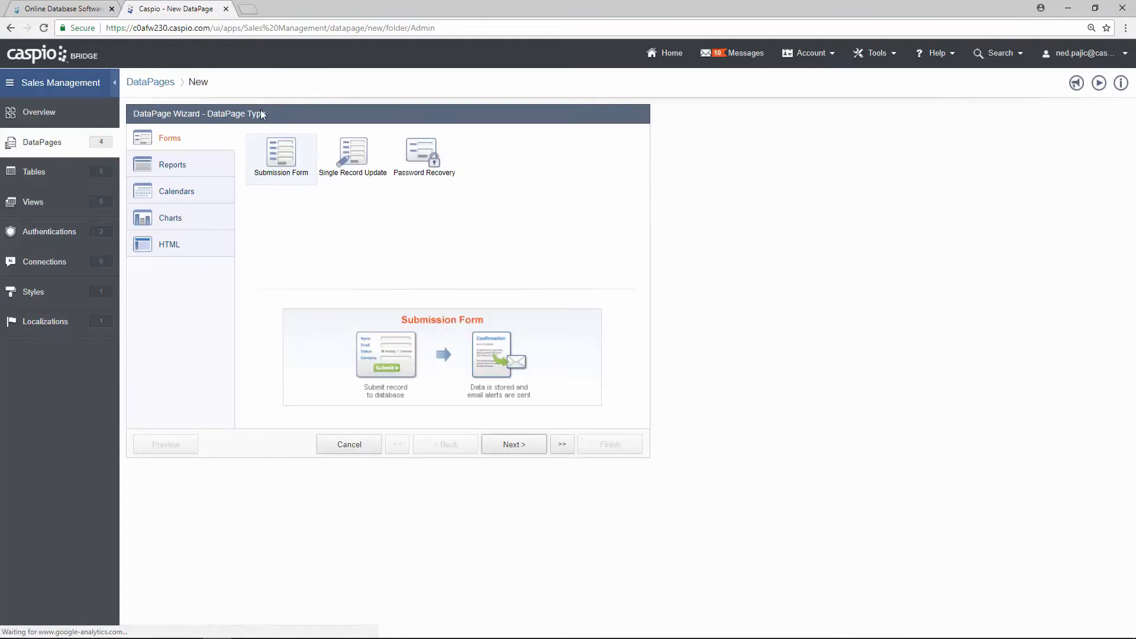
left_click(222, 170)
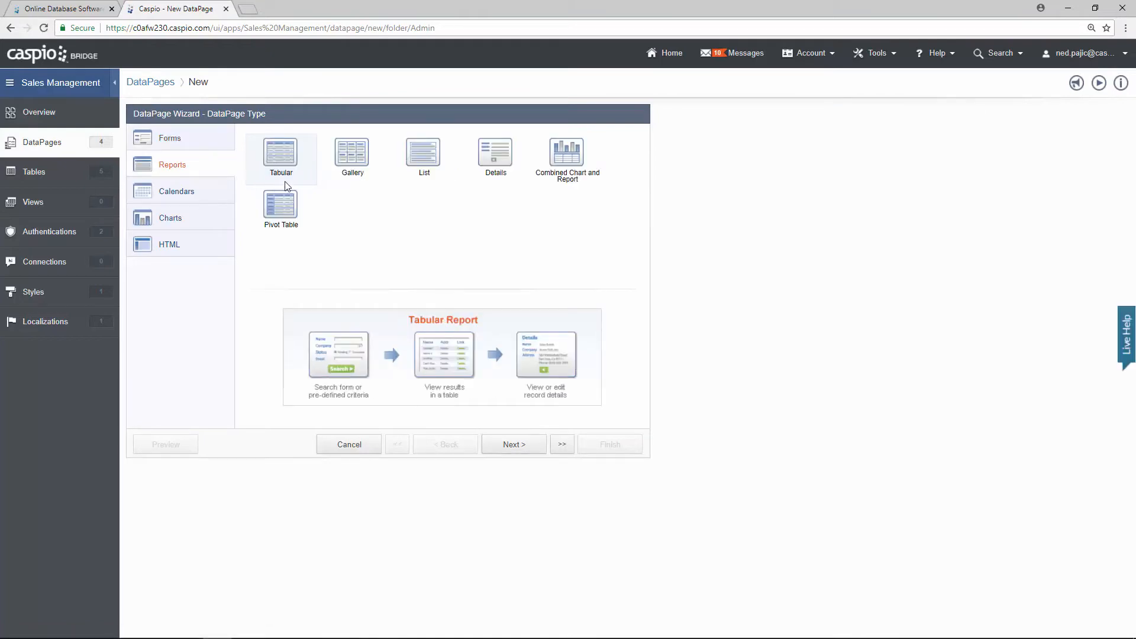
left_click(536, 451)
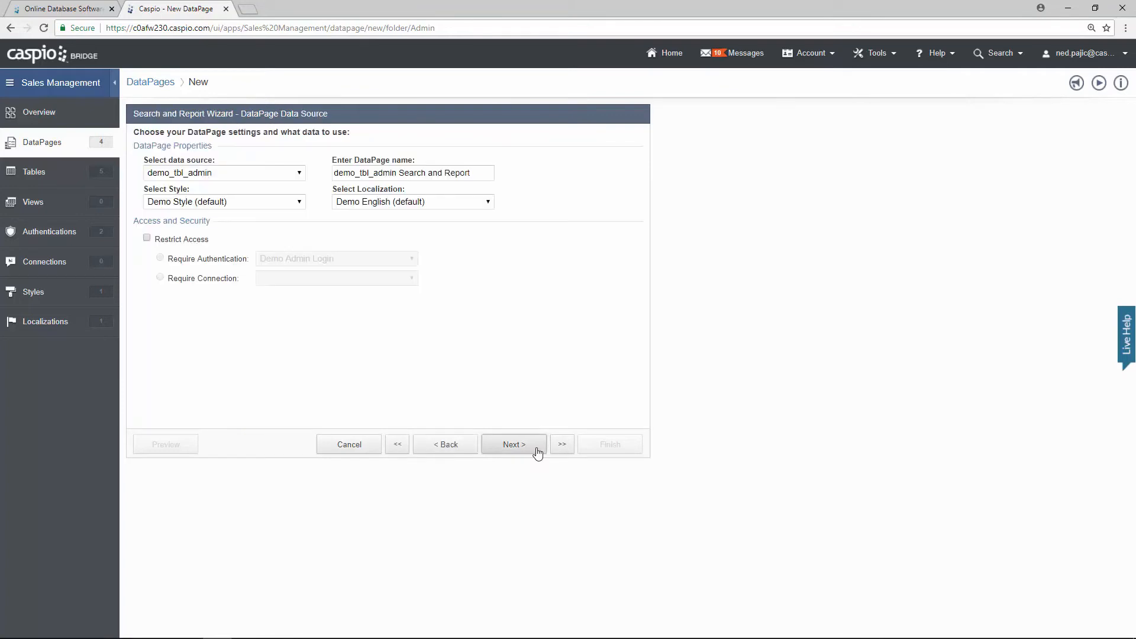
Step: Base it on demo_tbl_reps, name it 'View/Manage Reps', and restrict access to Demo Admin Login
left_click(299, 181)
left_click(291, 222)
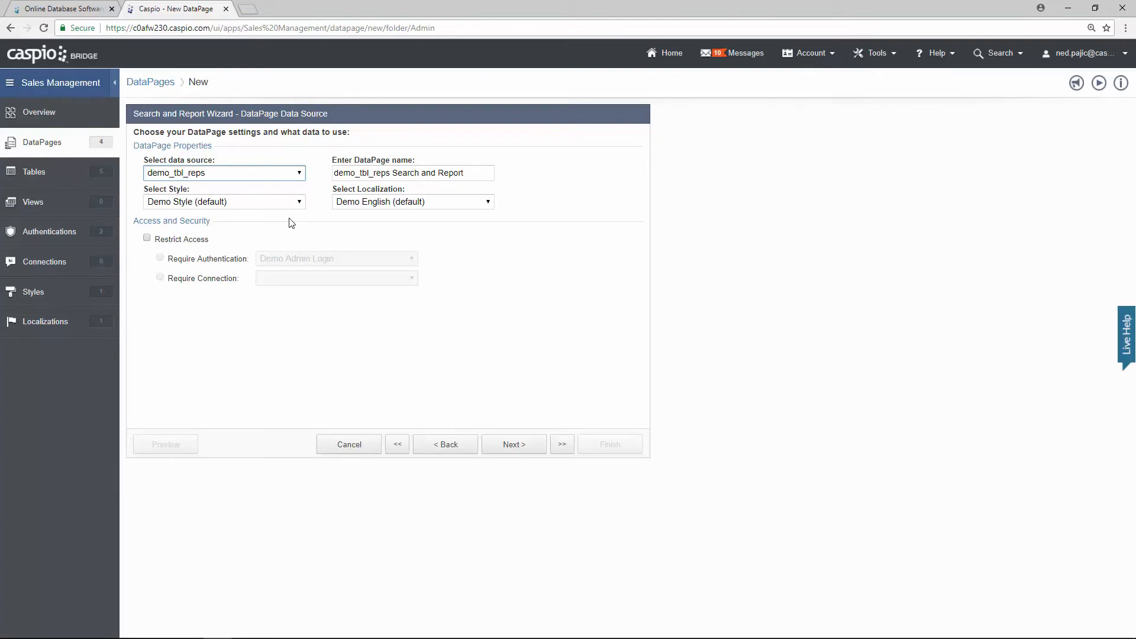
key("Tab")
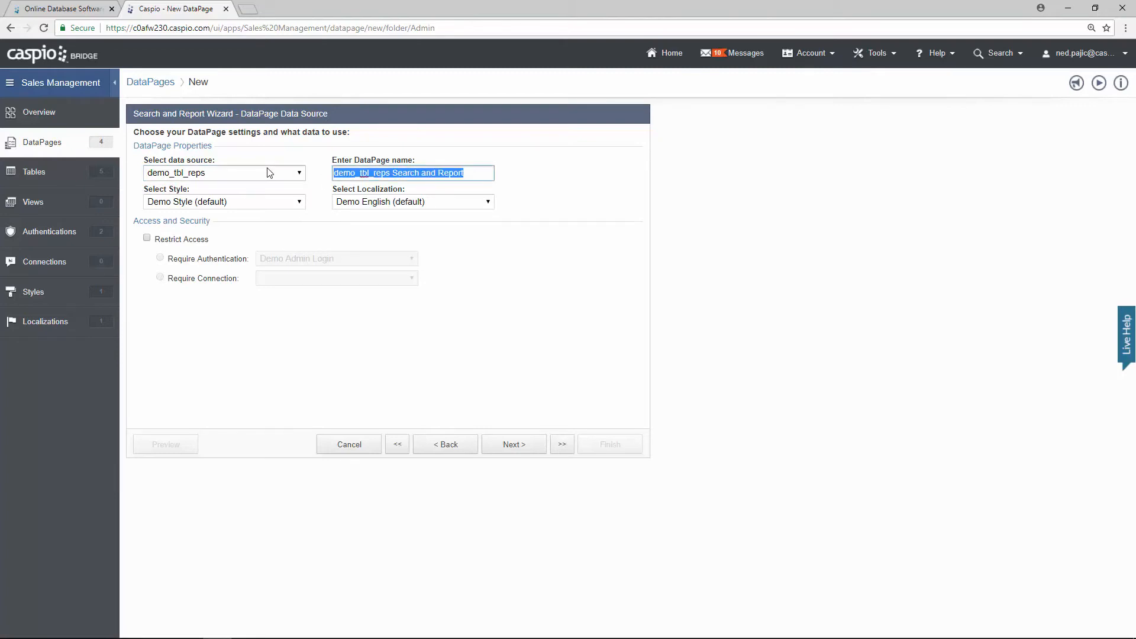
type("View/Manage Reps")
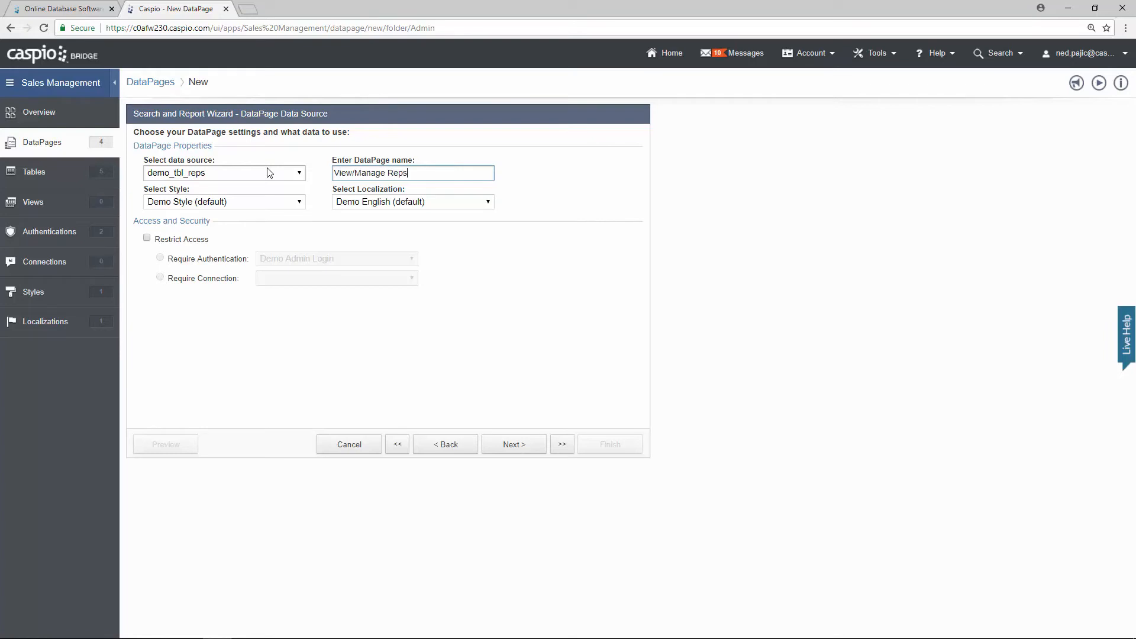
left_click(189, 240)
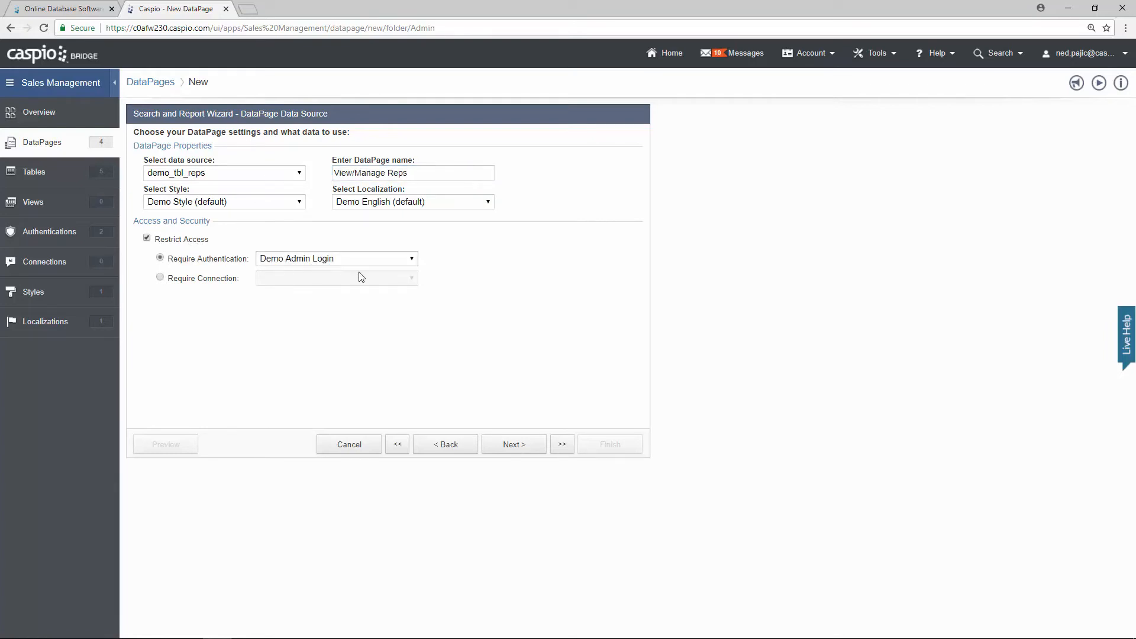
left_click(512, 444)
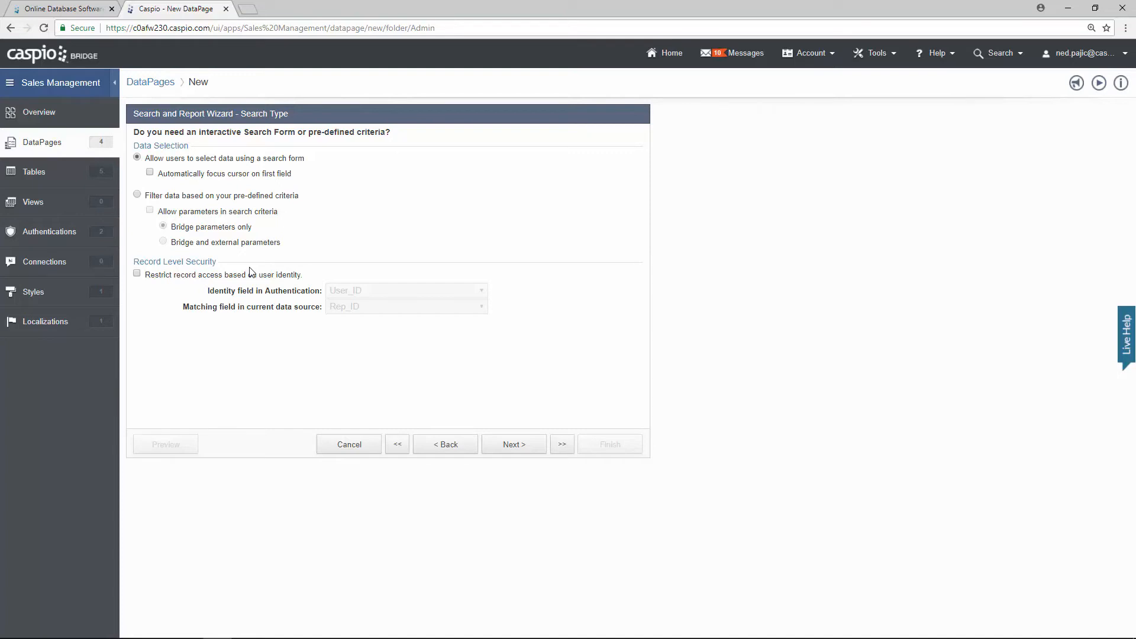
Step: Keep the search form and add Name and Email as its search fields
left_click(514, 443)
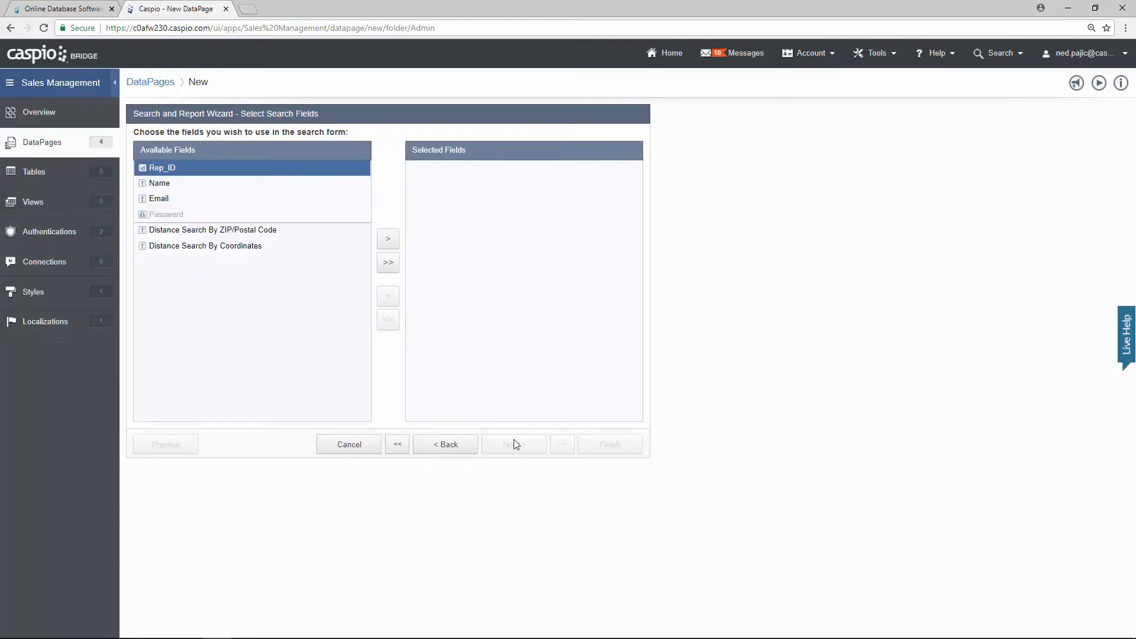
left_click(174, 187)
left_click(389, 241)
left_click(390, 241)
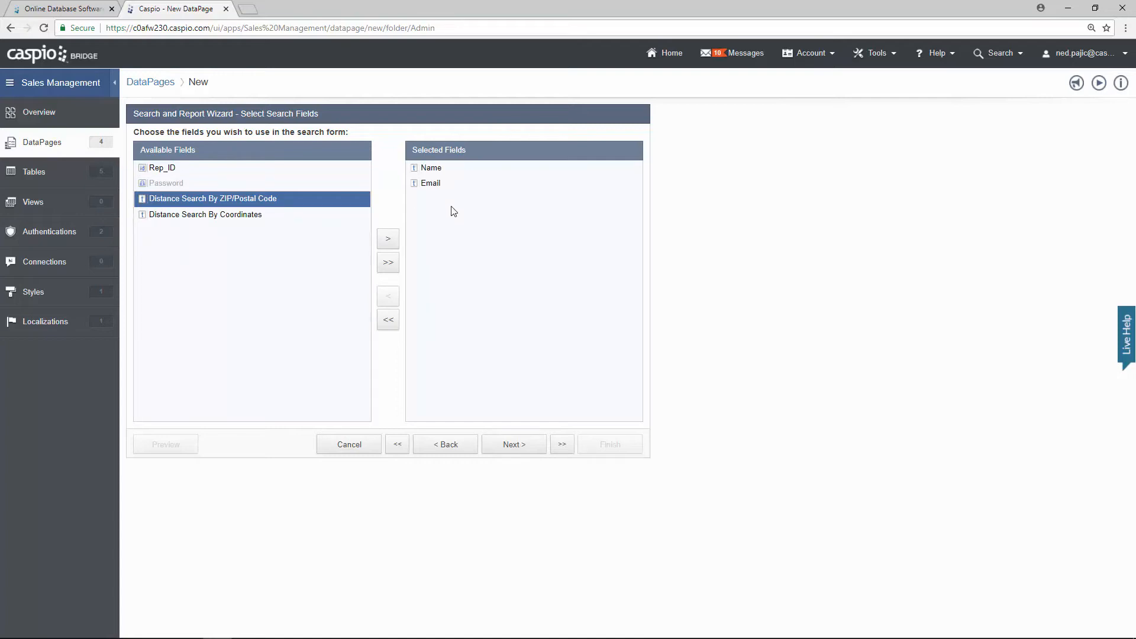
left_click(519, 446)
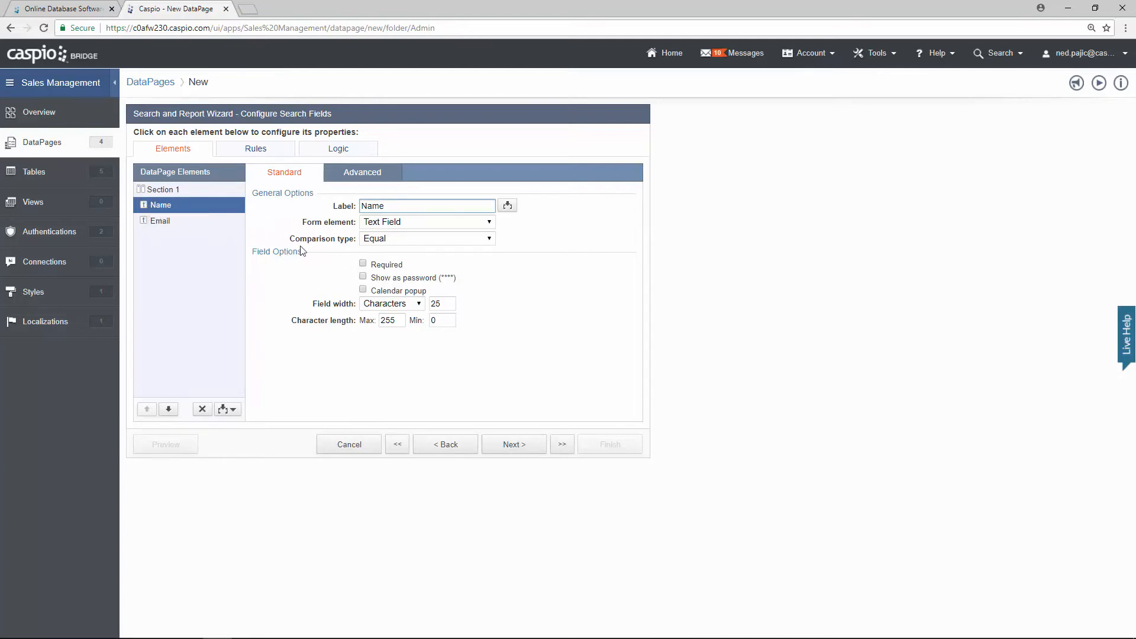
Step: Set the comparison type to Contains for both Name and Email
left_click(387, 241)
left_click(388, 271)
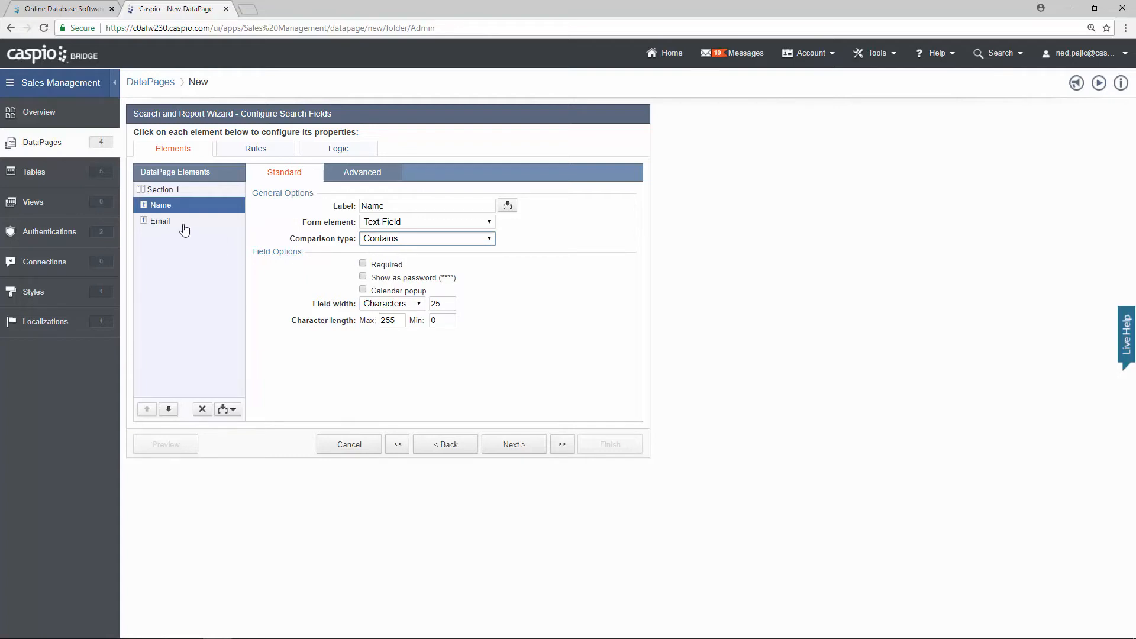
left_click(181, 225)
left_click(394, 240)
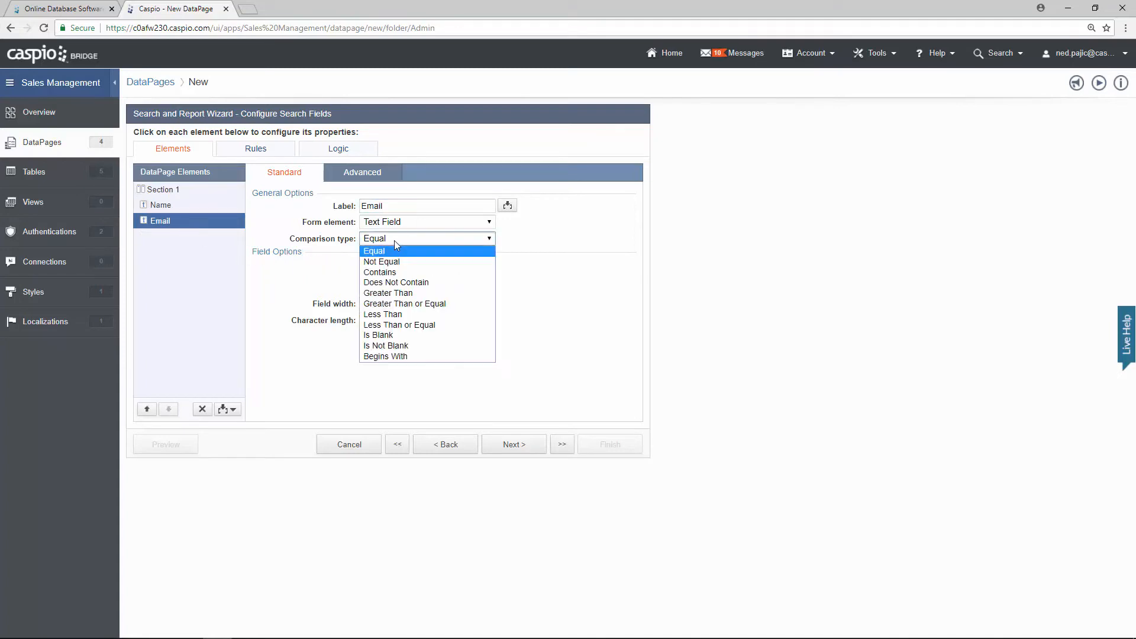
left_click(398, 273)
left_click(527, 445)
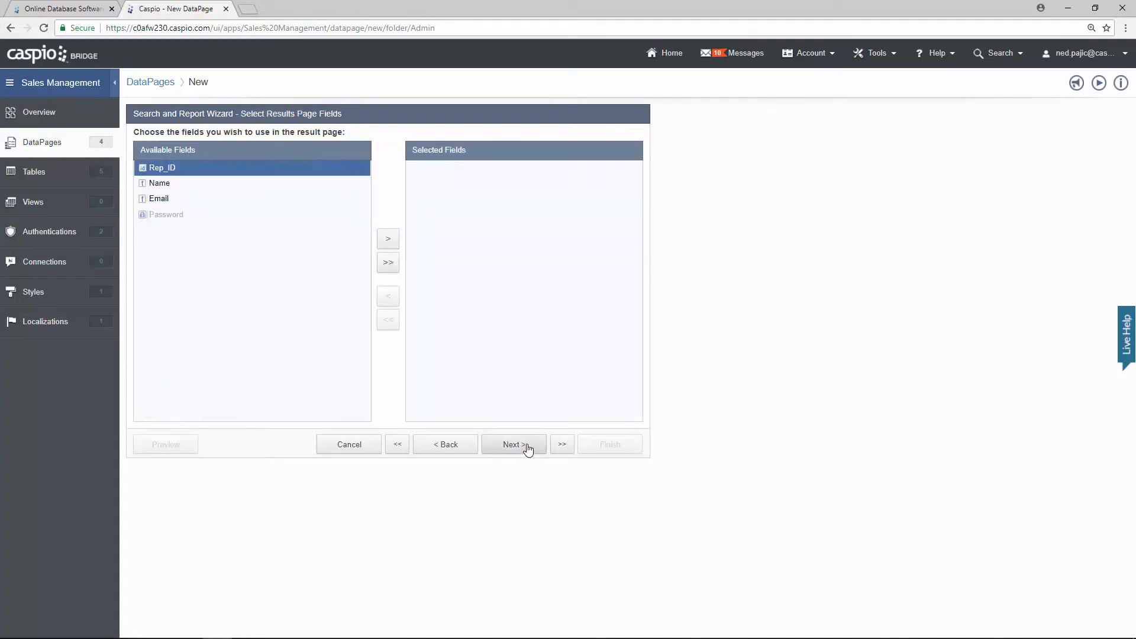
Step: Show Name and Email on the results page
left_click(195, 185)
left_click(393, 245)
left_click(394, 246)
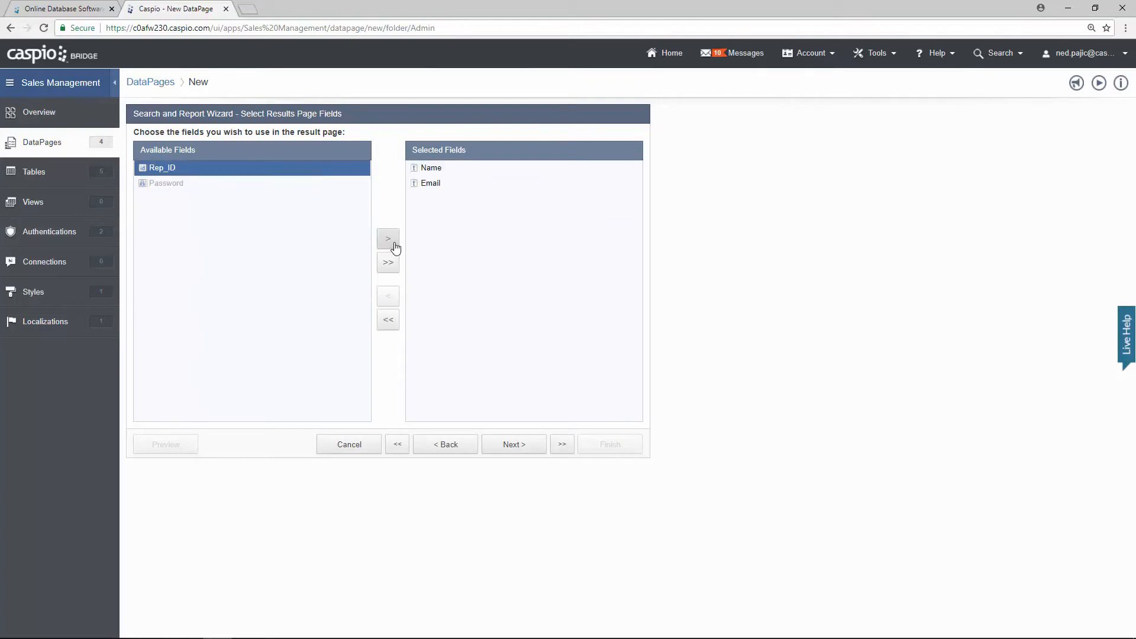
left_click(512, 444)
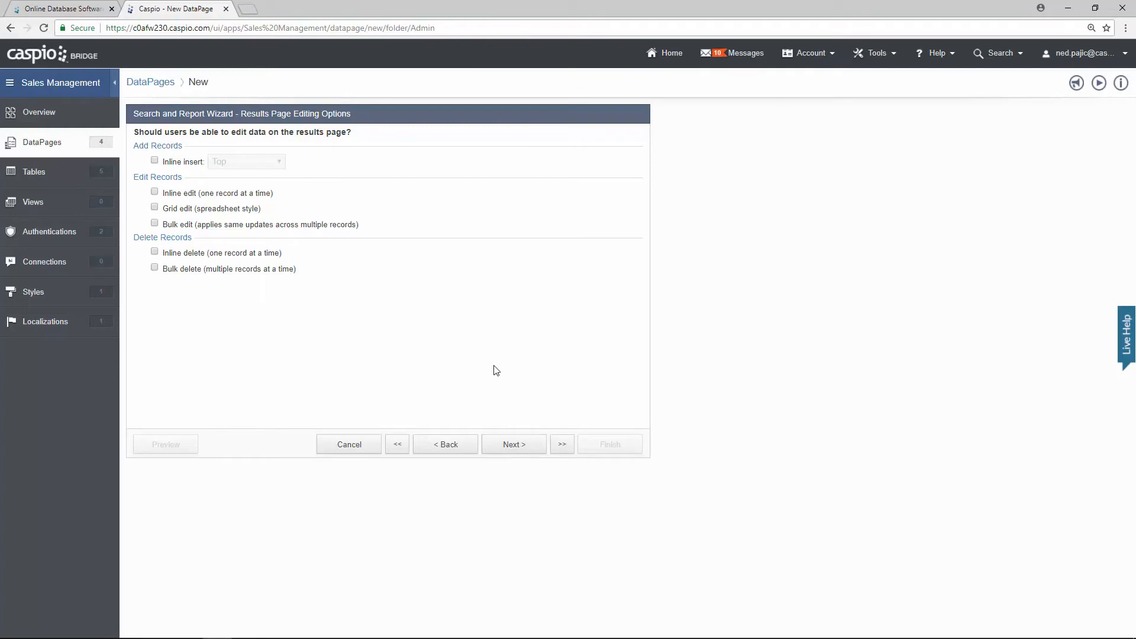
Step: Enable inline editing one record at a time, keeping 25 records per page
left_click(194, 195)
left_click(506, 446)
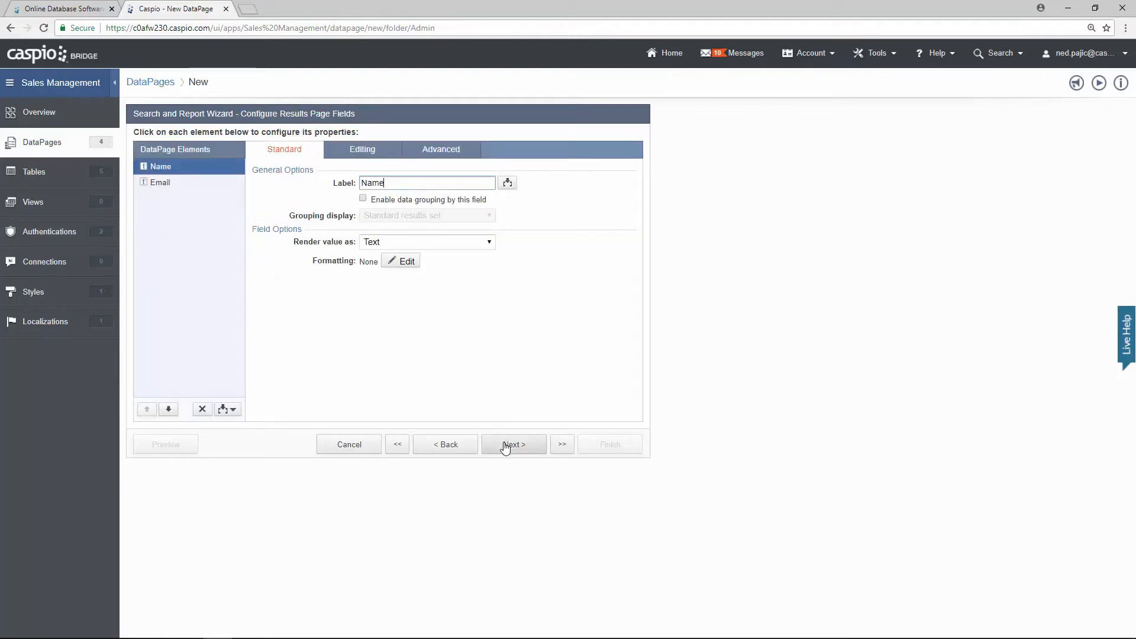
left_click(506, 448)
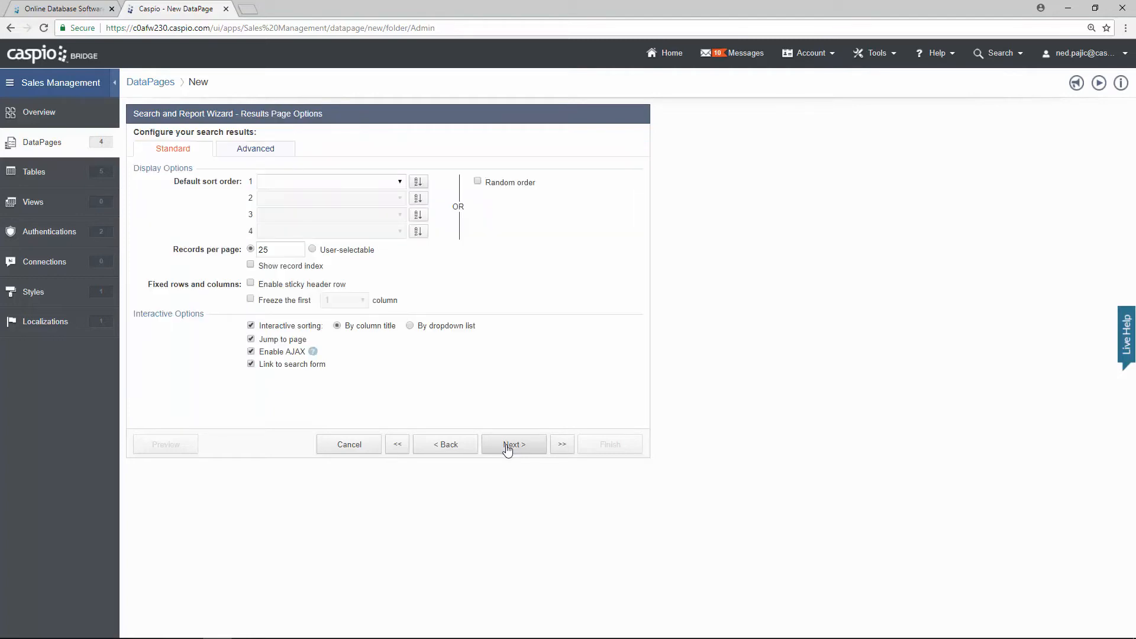
left_click(278, 248)
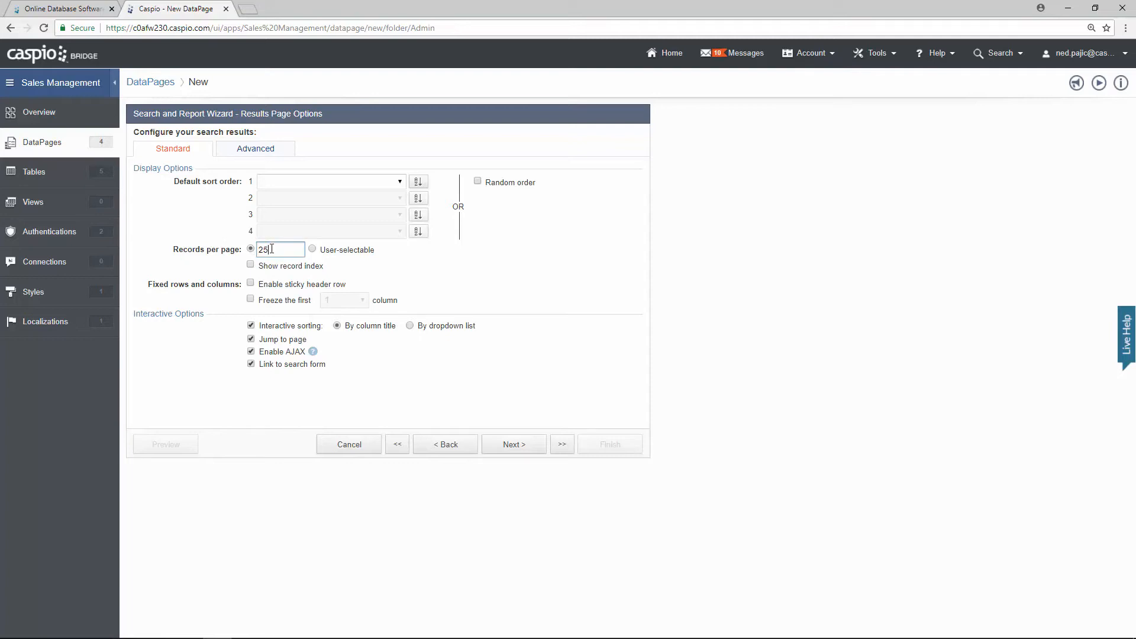
left_click(520, 450)
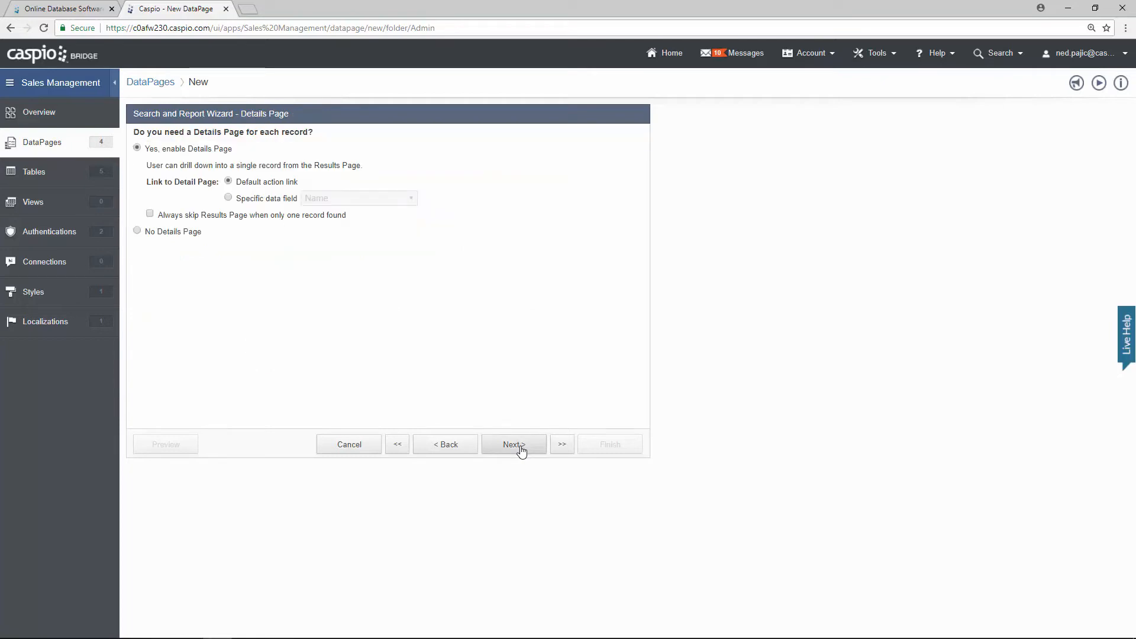
Step: Keep a details page and include all fields on it
left_click(520, 450)
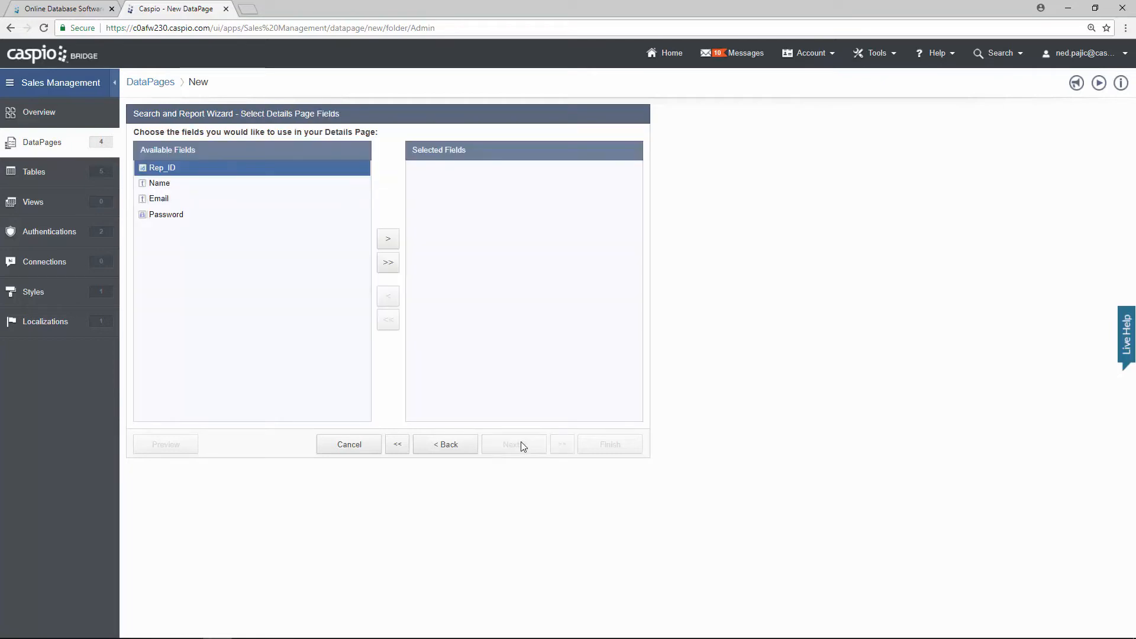
left_click(388, 262)
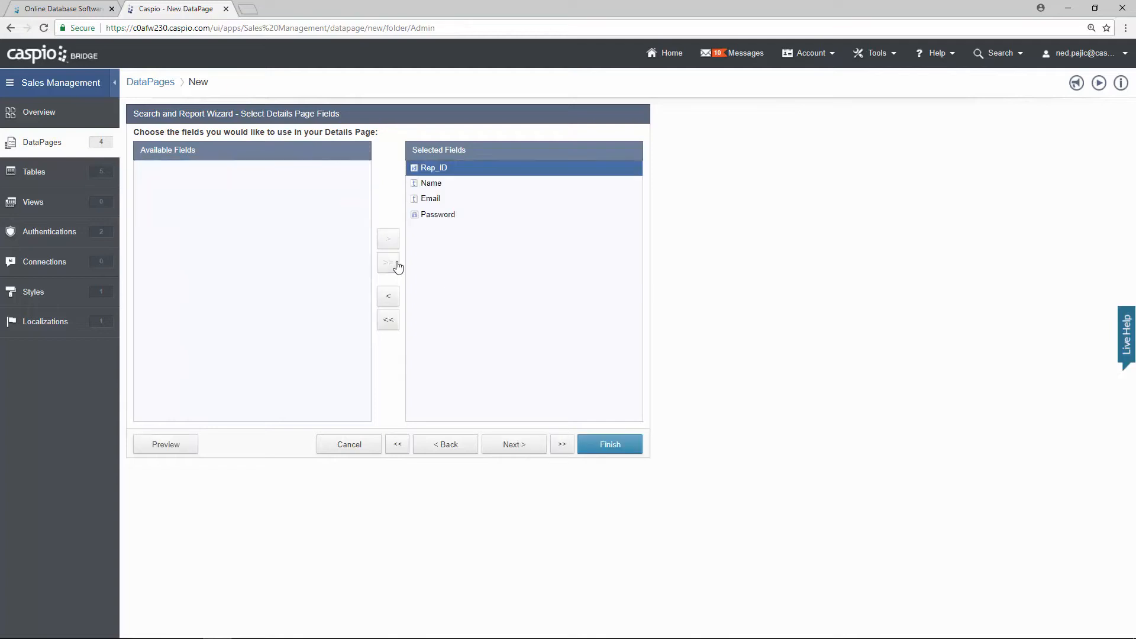
left_click(528, 447)
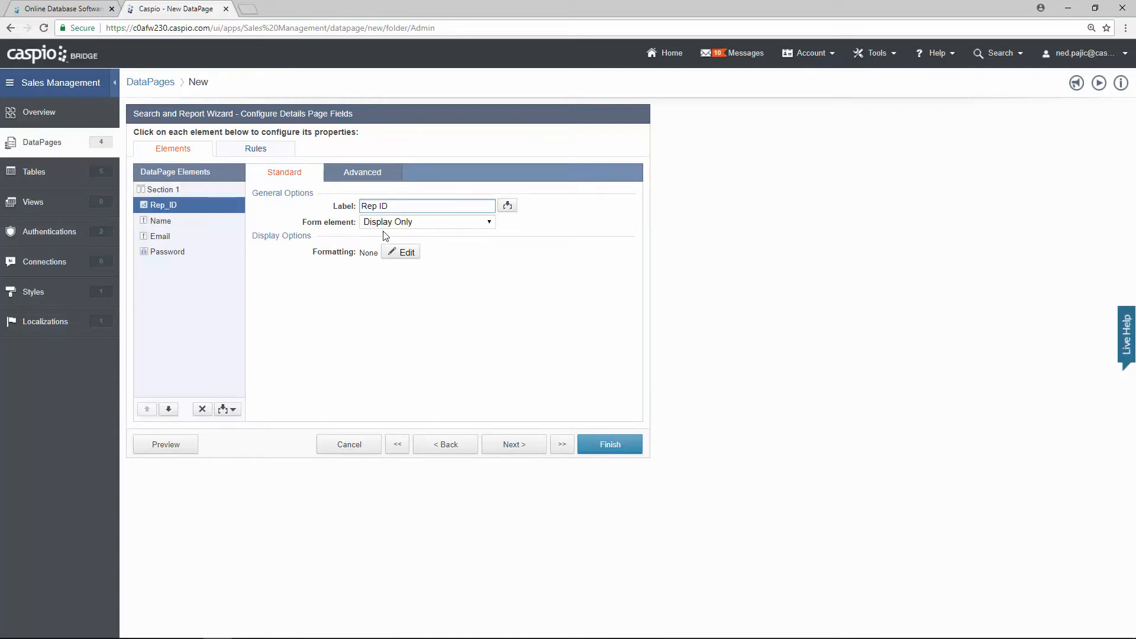
Step: Make Name an editable Text Field and Email an Email input on the details page
left_click(186, 220)
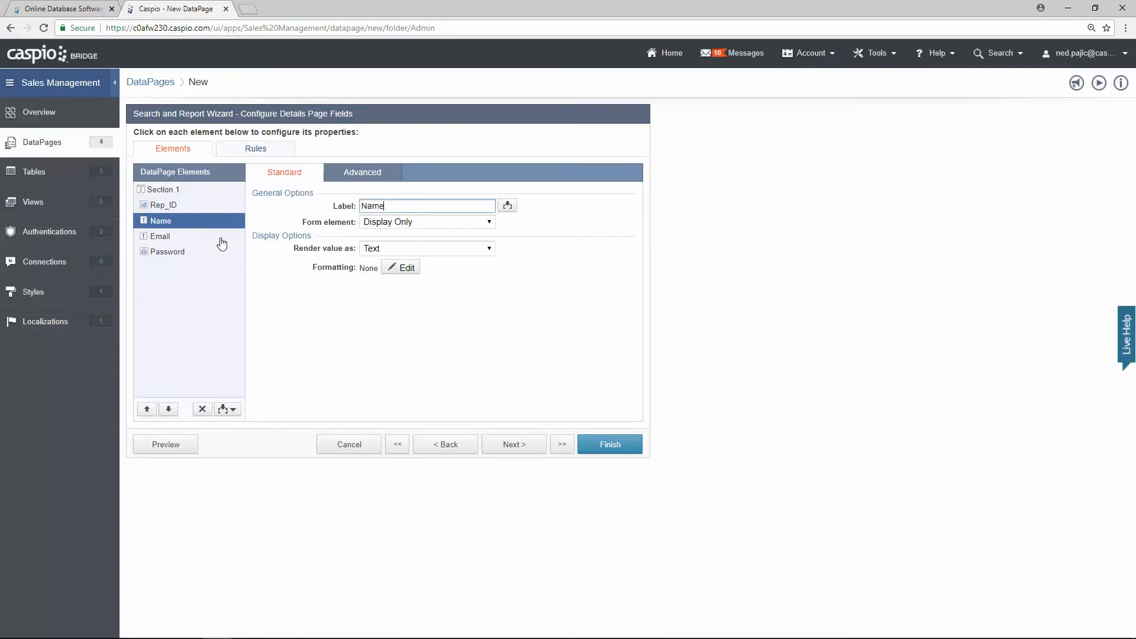
left_click(377, 227)
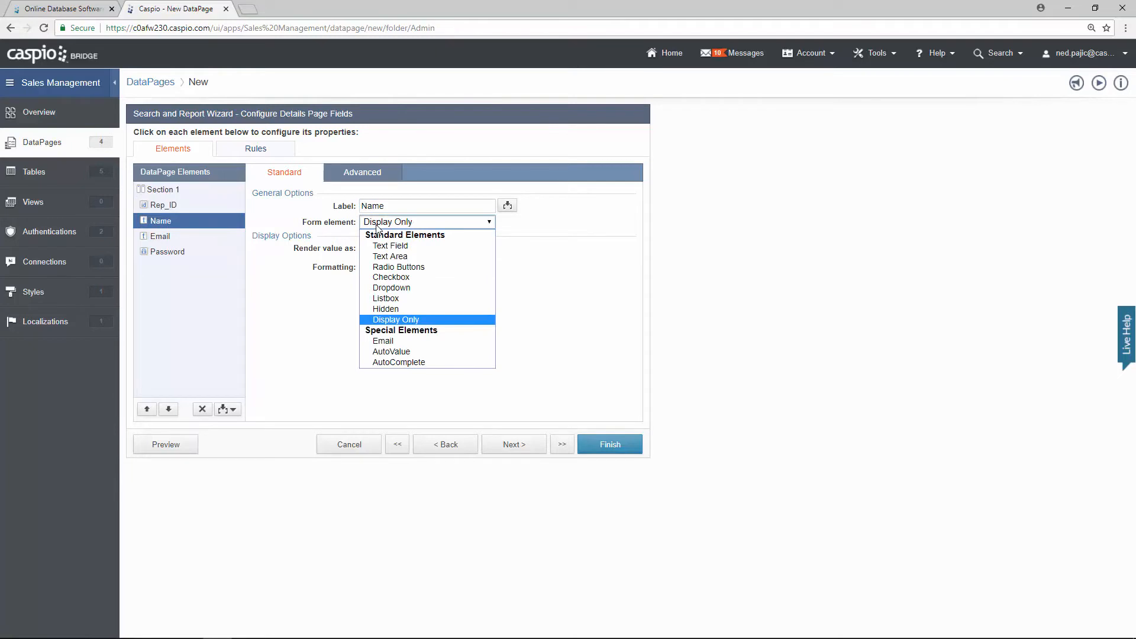
left_click(391, 246)
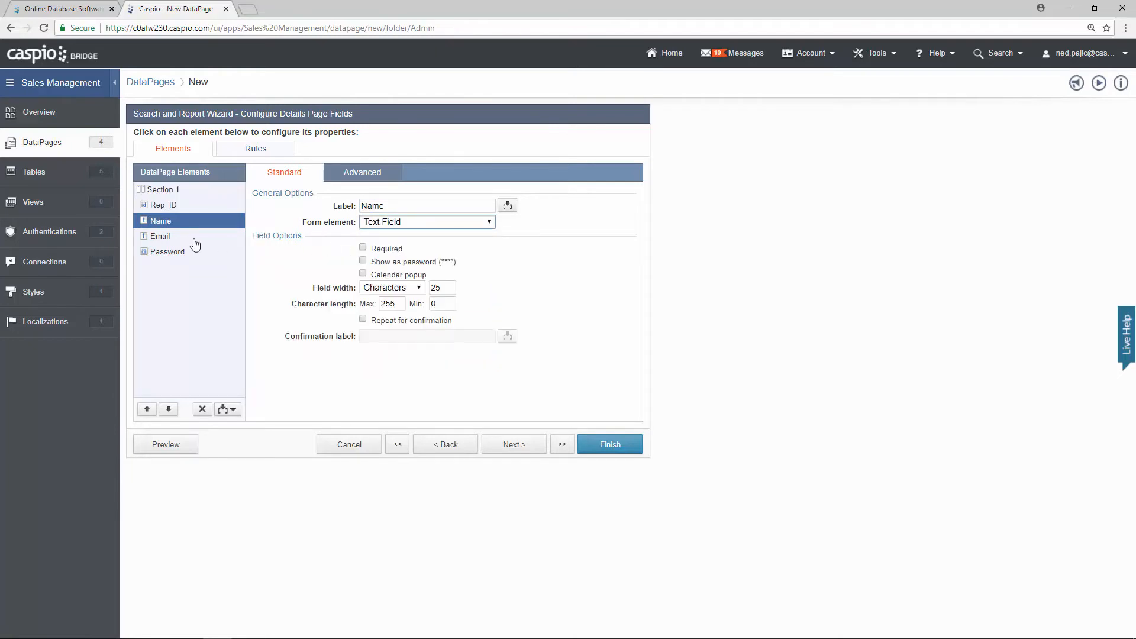
left_click(195, 243)
left_click(395, 227)
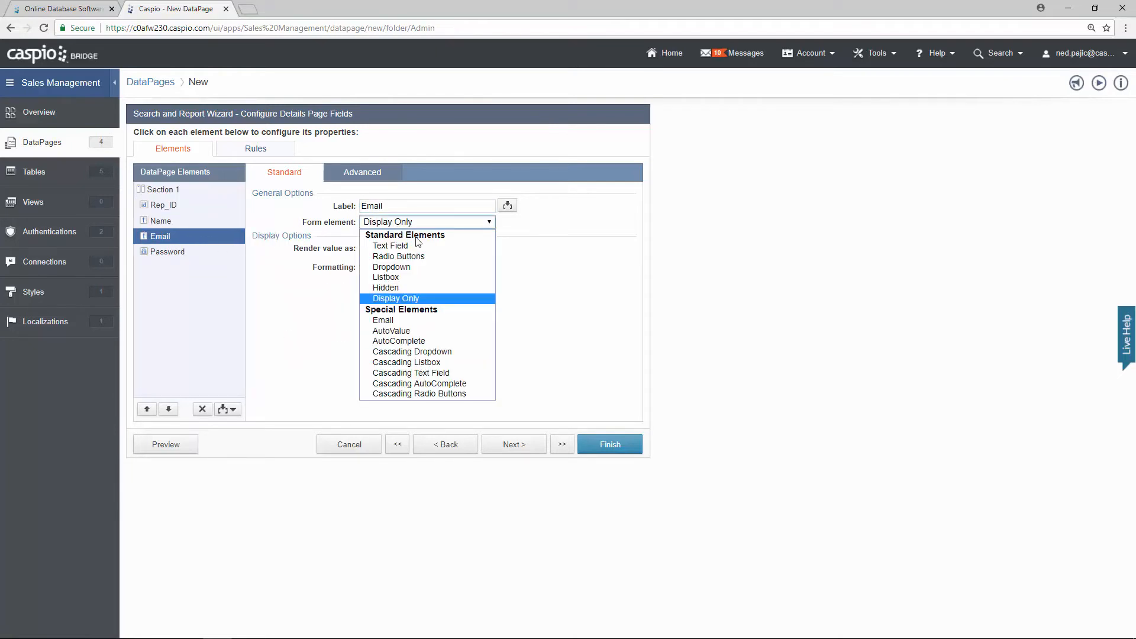
left_click(385, 320)
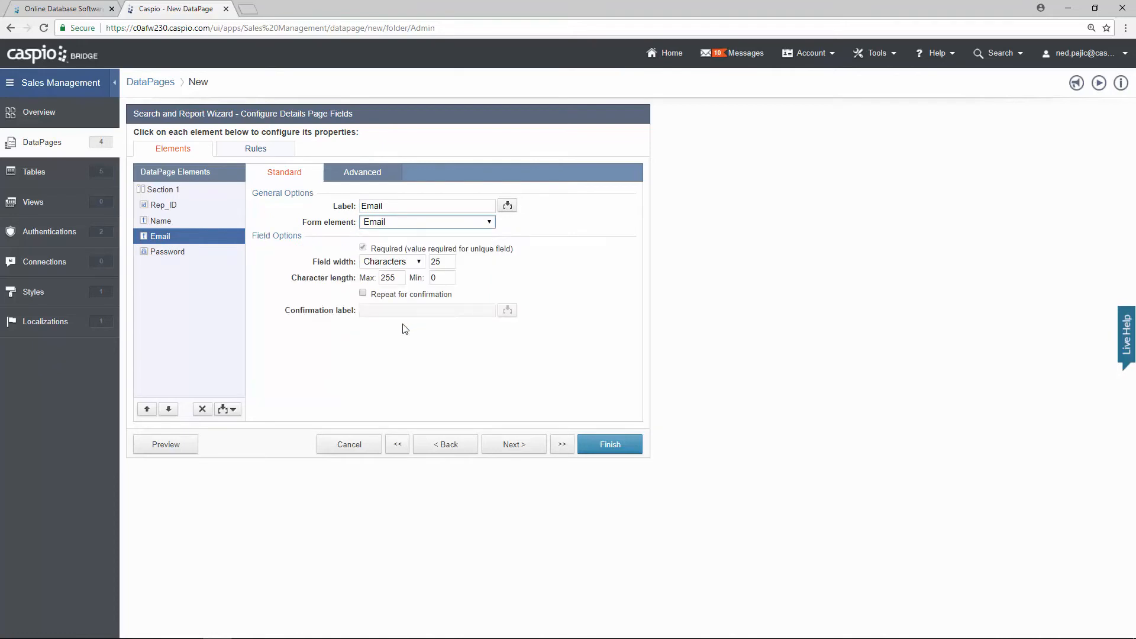
Step: Turn off current-password validation on Password and finish the View/Manage Reps DataPage
left_click(184, 254)
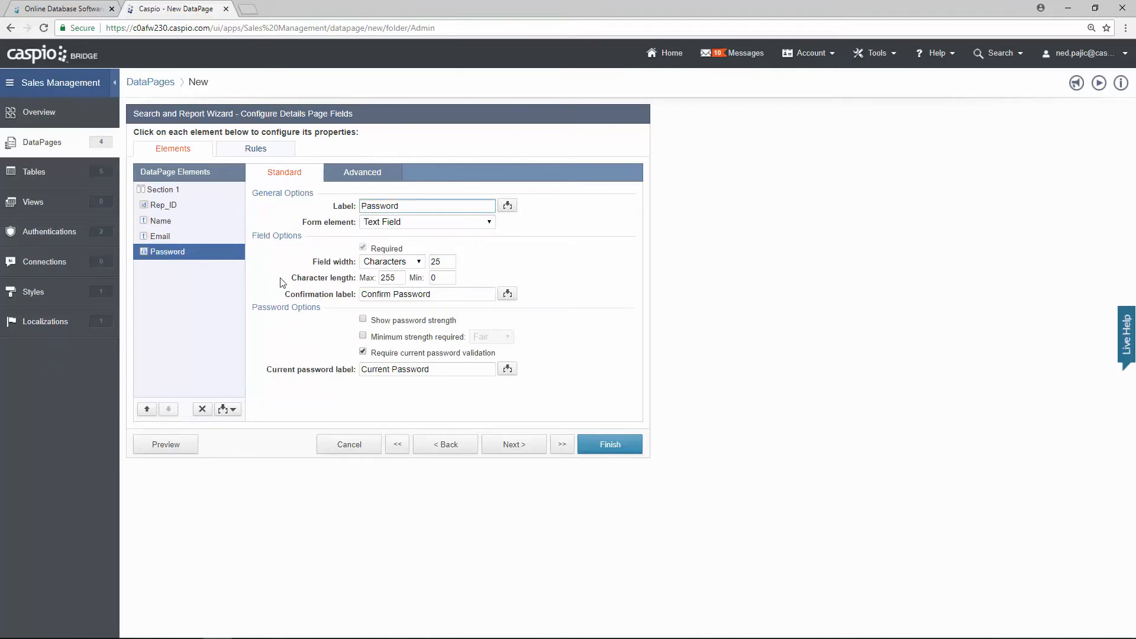
left_click(363, 352)
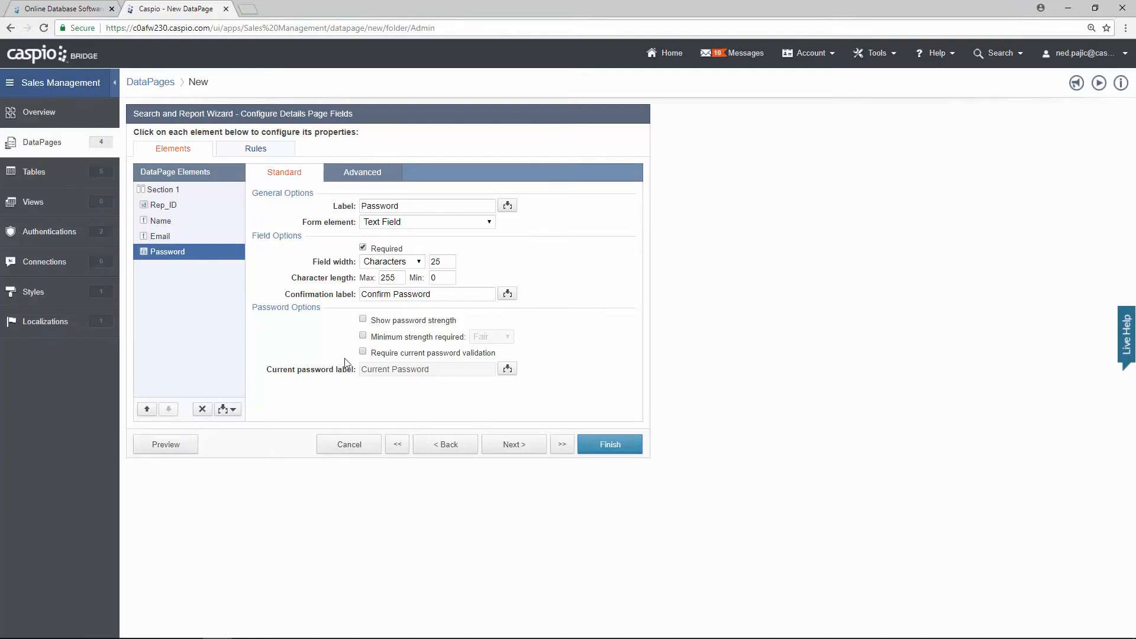
left_click(607, 445)
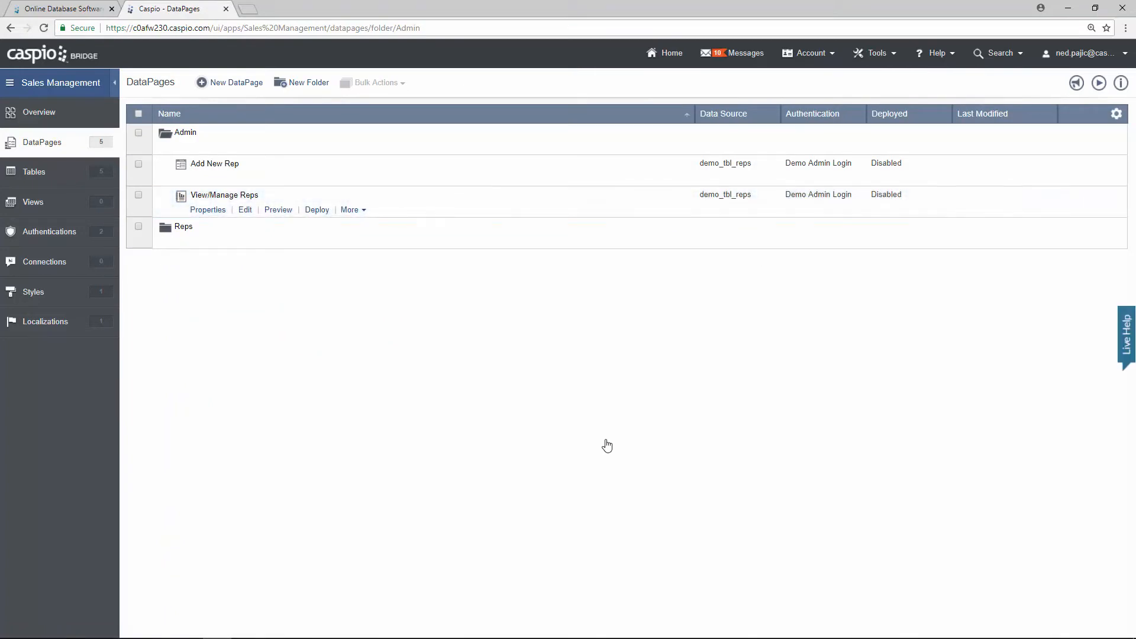
left_click(278, 210)
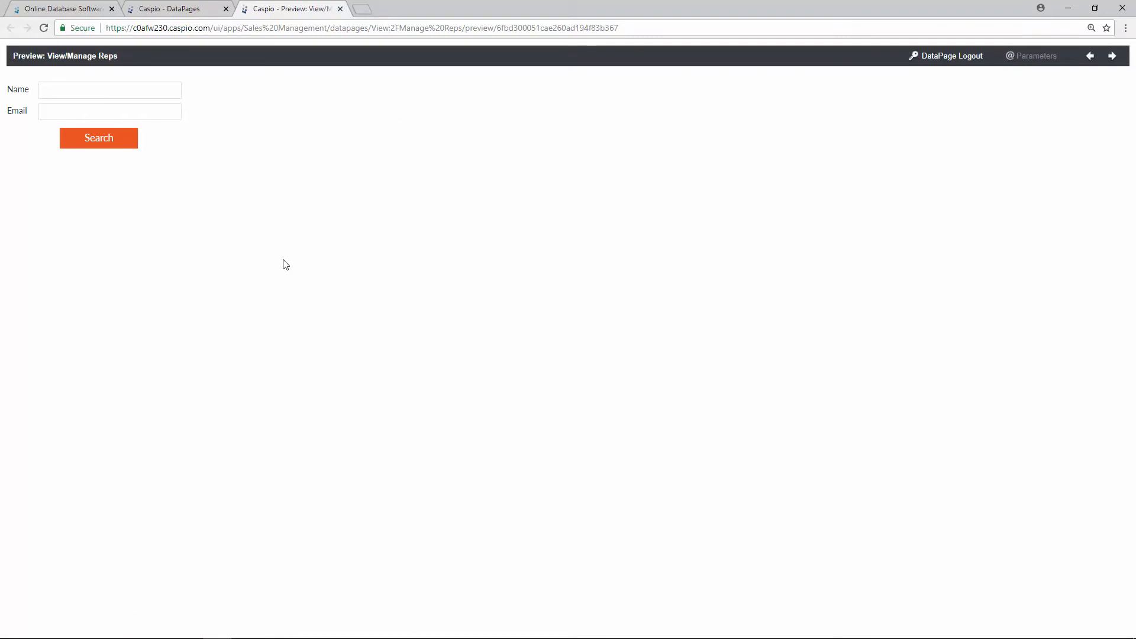
left_click(116, 151)
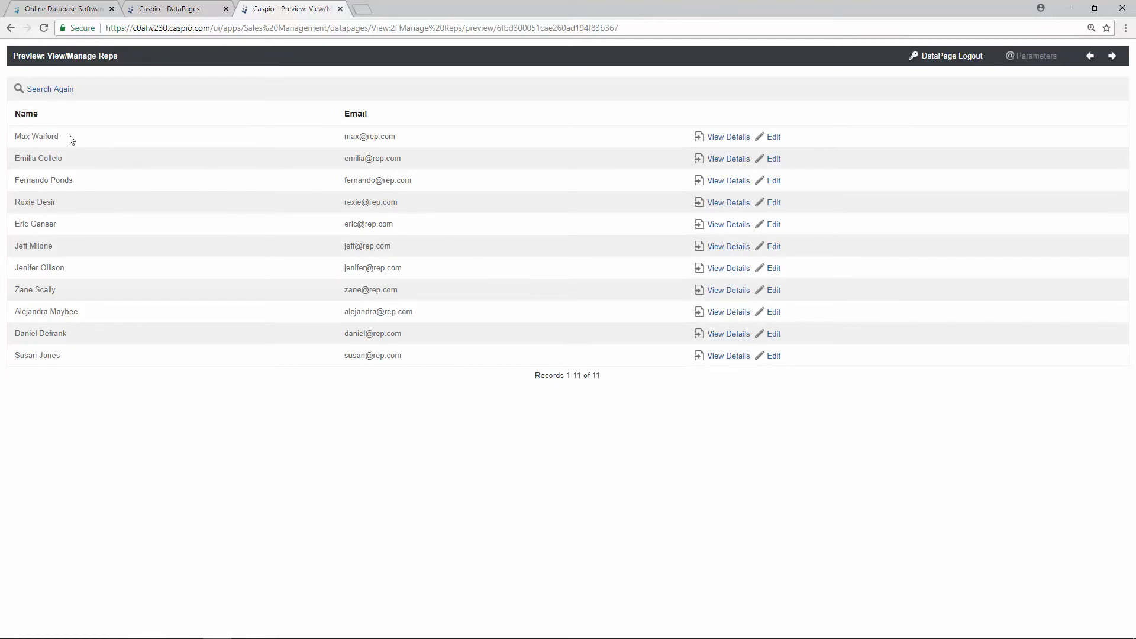
left_click(772, 137)
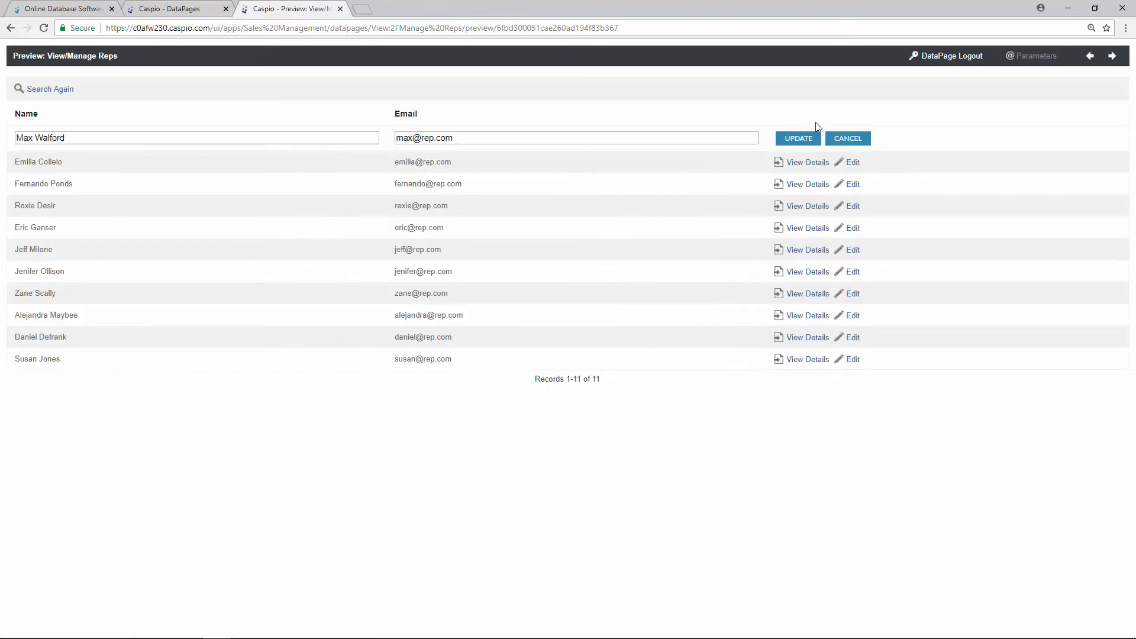
left_click(835, 142)
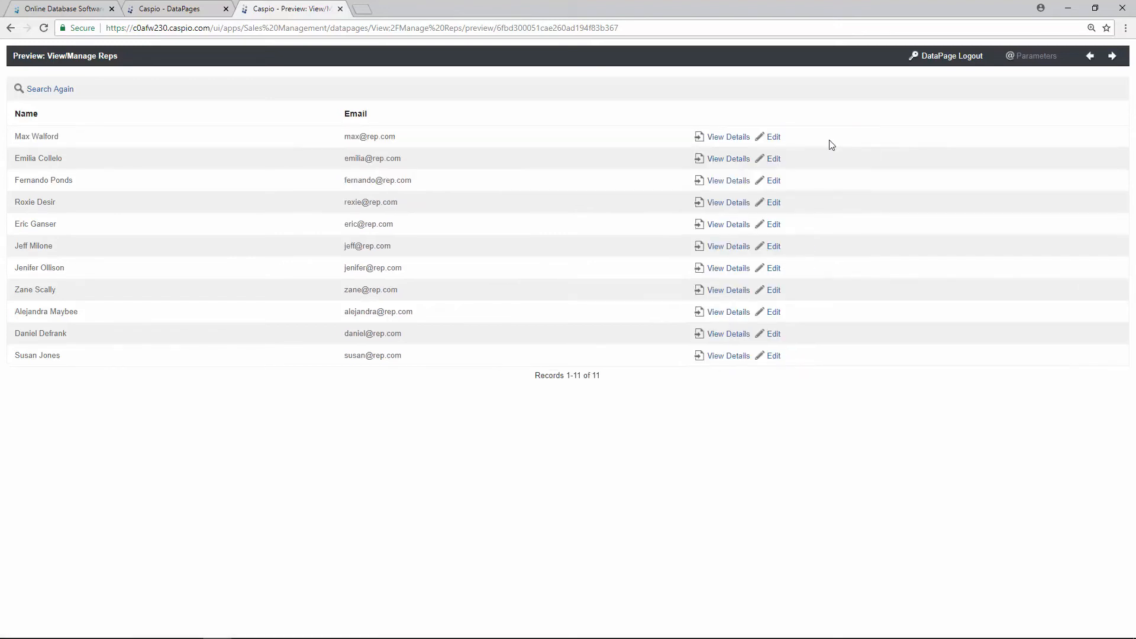
left_click(731, 138)
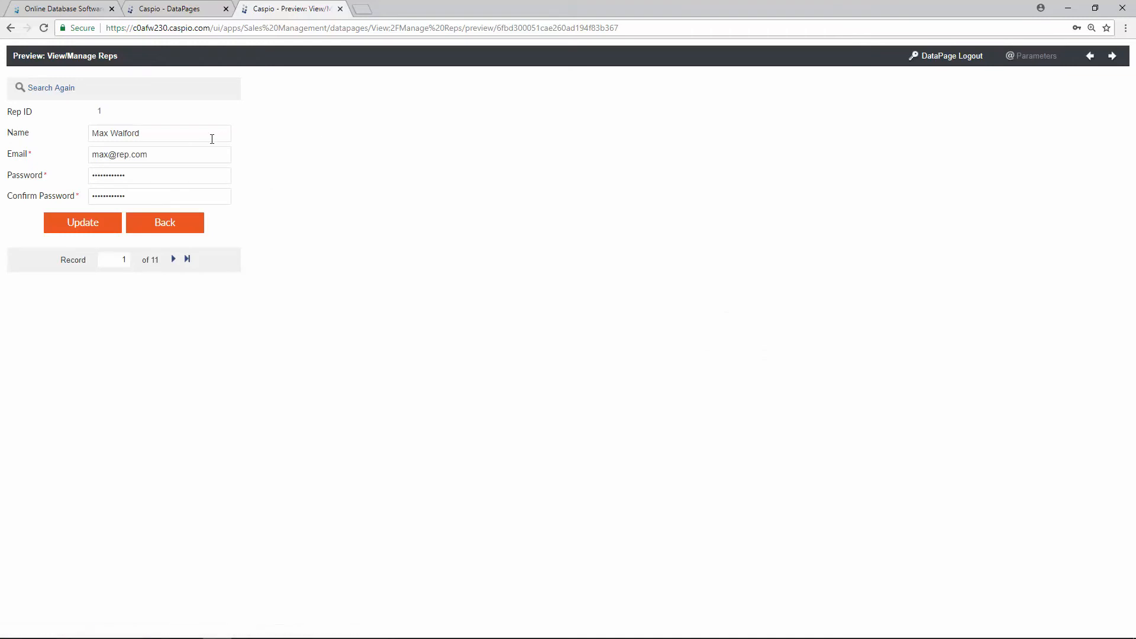
triple_click(145, 134)
left_click(157, 132)
left_click_drag(148, 176, 66, 178)
left_click(144, 176)
left_click(340, 8)
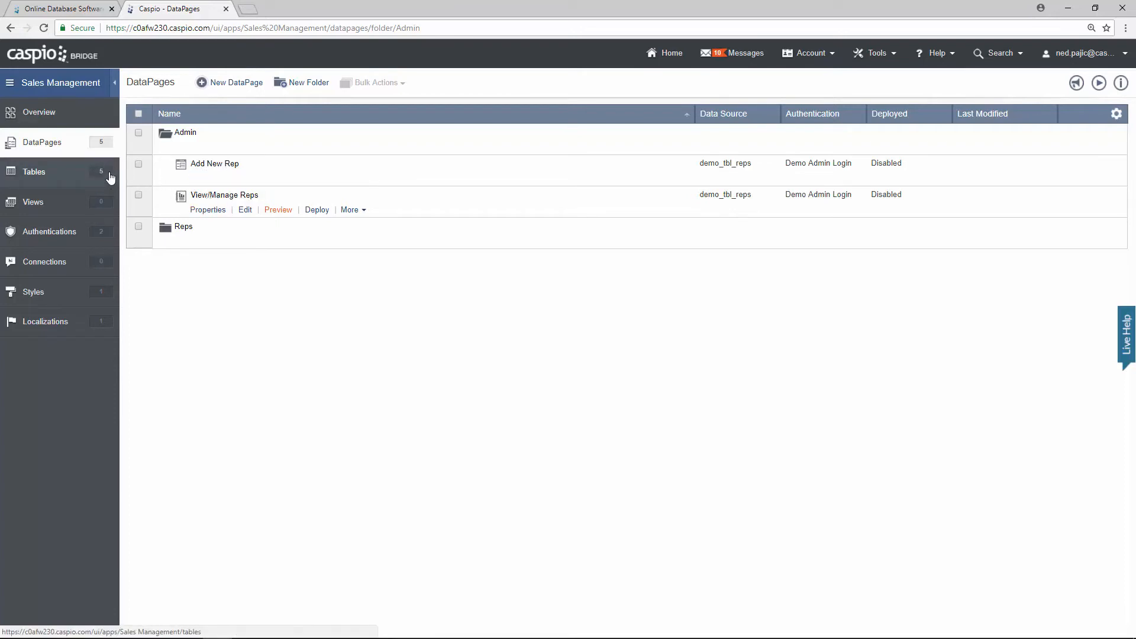
Step: From the Admin folder's actions, create a new DataPage
left_click(214, 207)
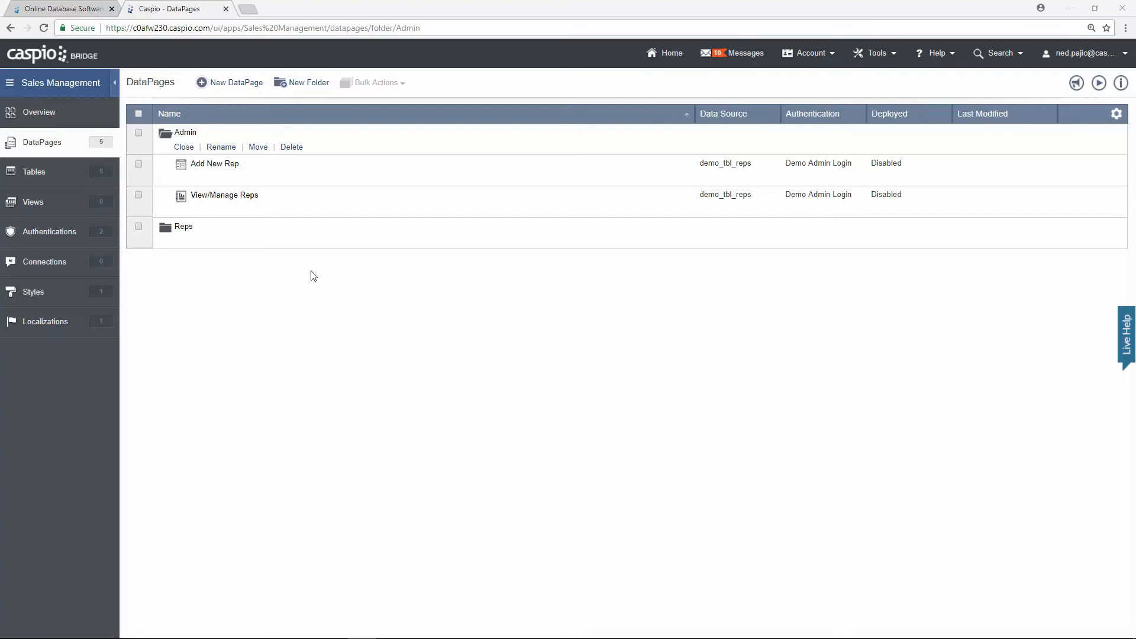
left_click(248, 84)
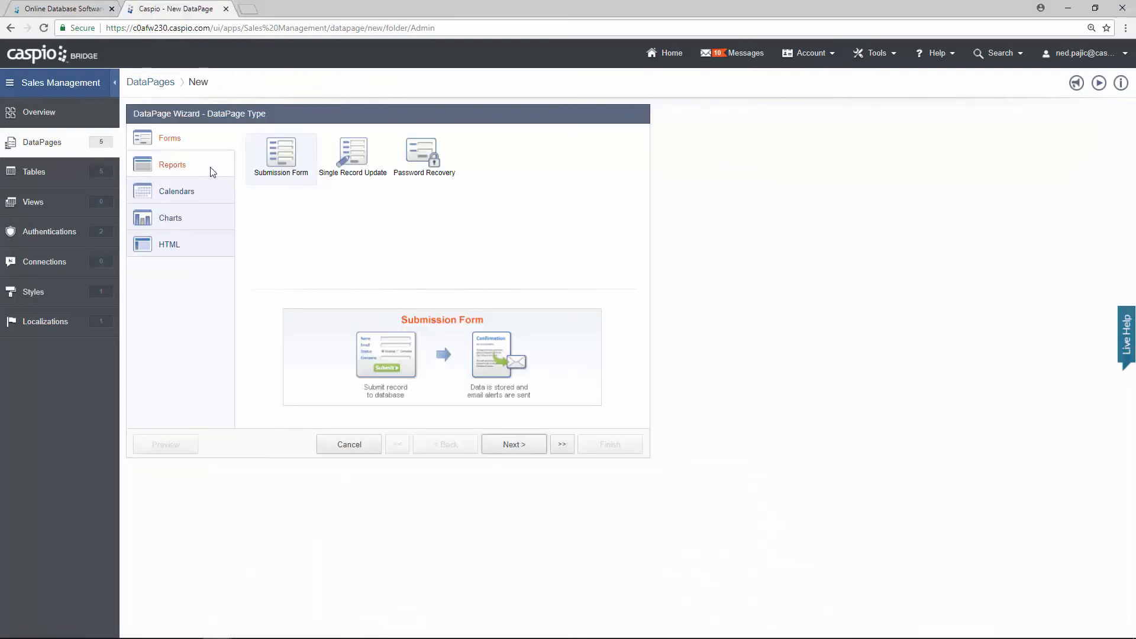
Step: Choose the Combined Chart and Report DataPage type
left_click(212, 171)
left_click(568, 175)
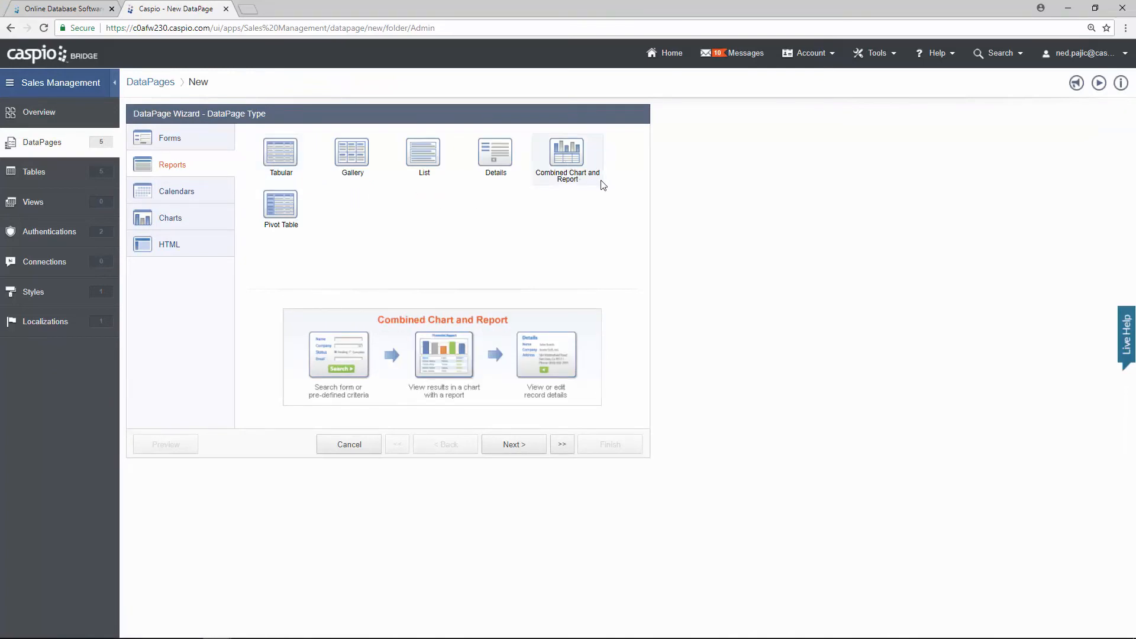
left_click(531, 451)
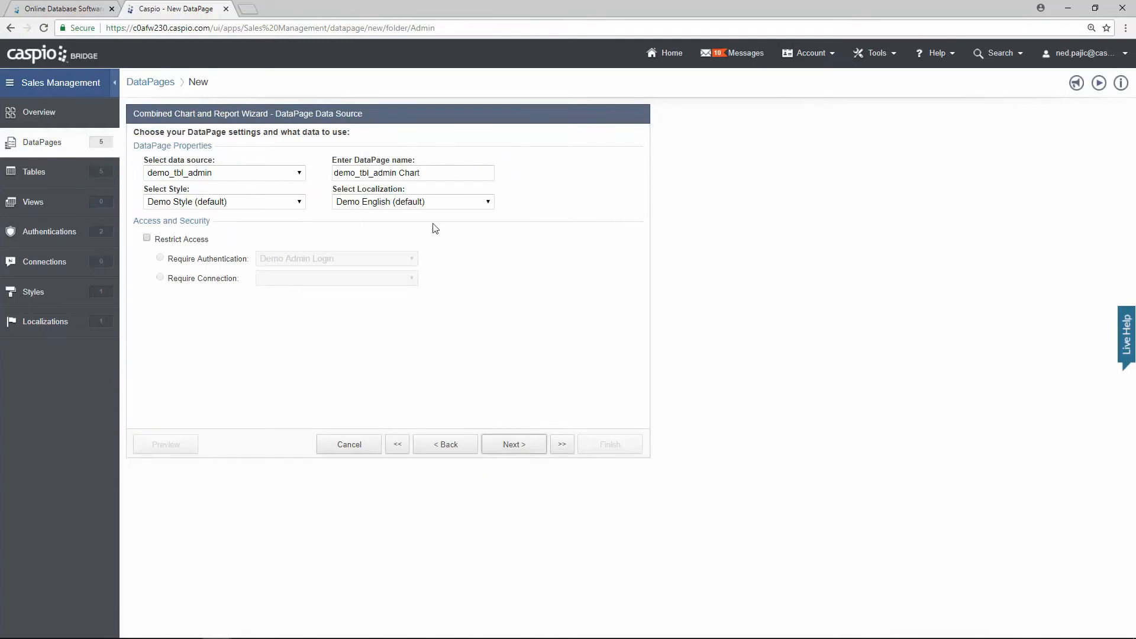
Step: Use demo_tbl_sales, name it 'View/Manage Sales', and restrict access to Demo Admin Login
left_click(300, 177)
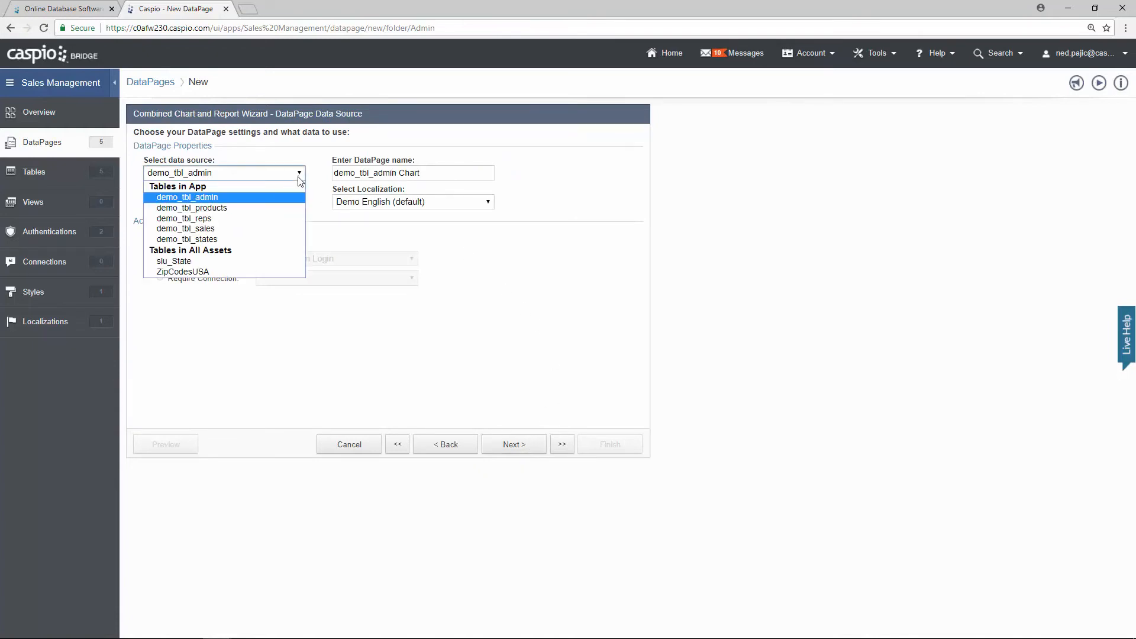
left_click(242, 229)
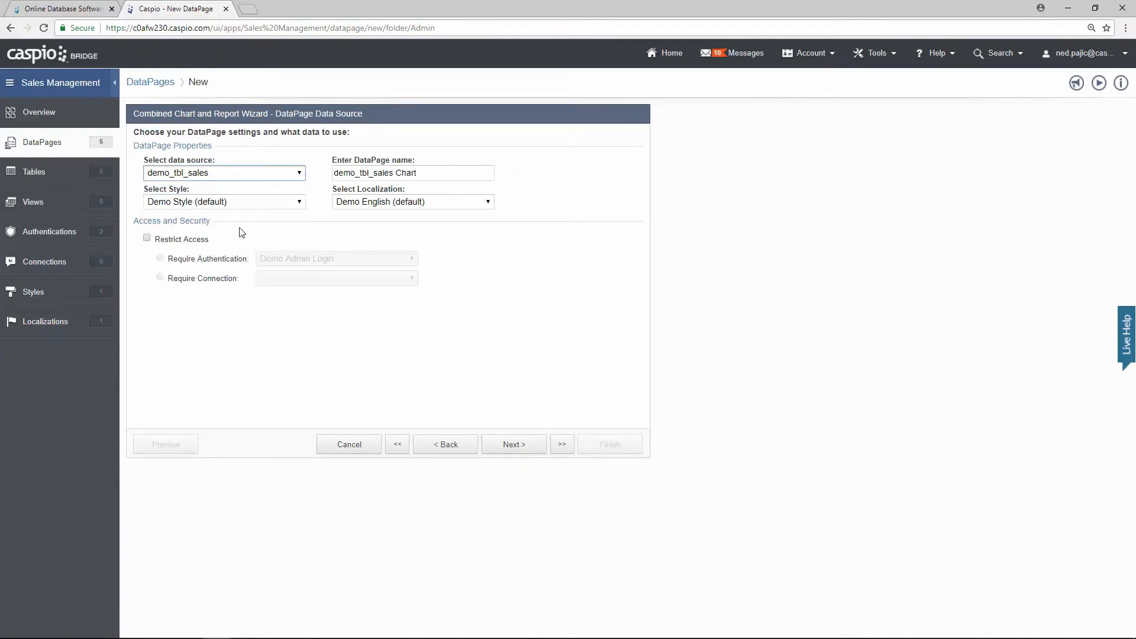
left_click_drag(436, 172, 294, 170)
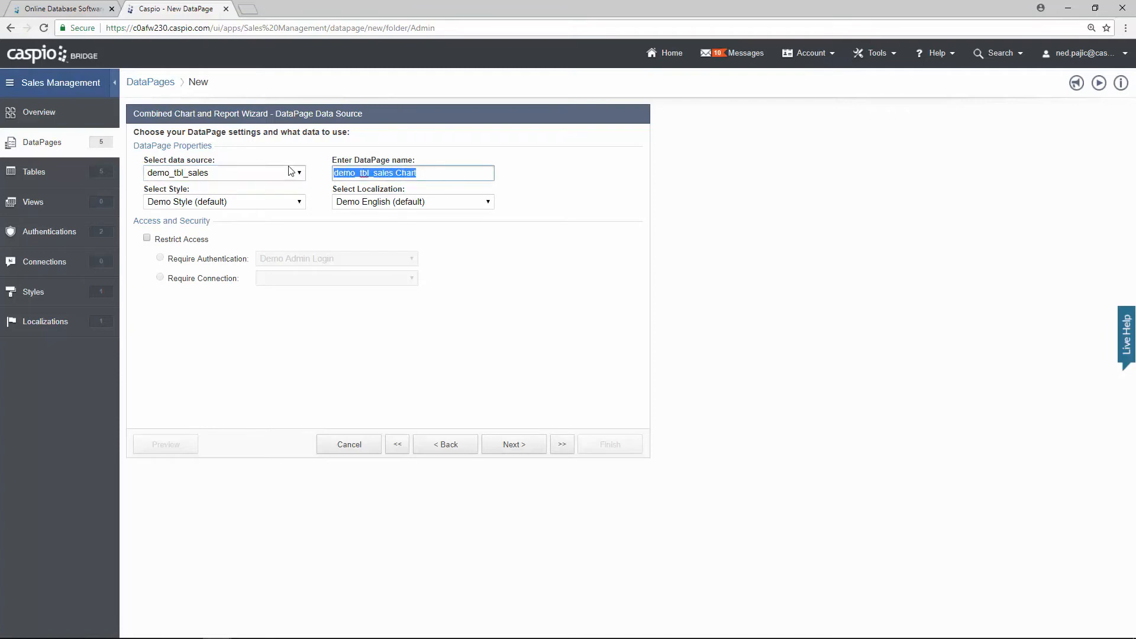
type("View?")
key("BackSpace")
type("/Ma")
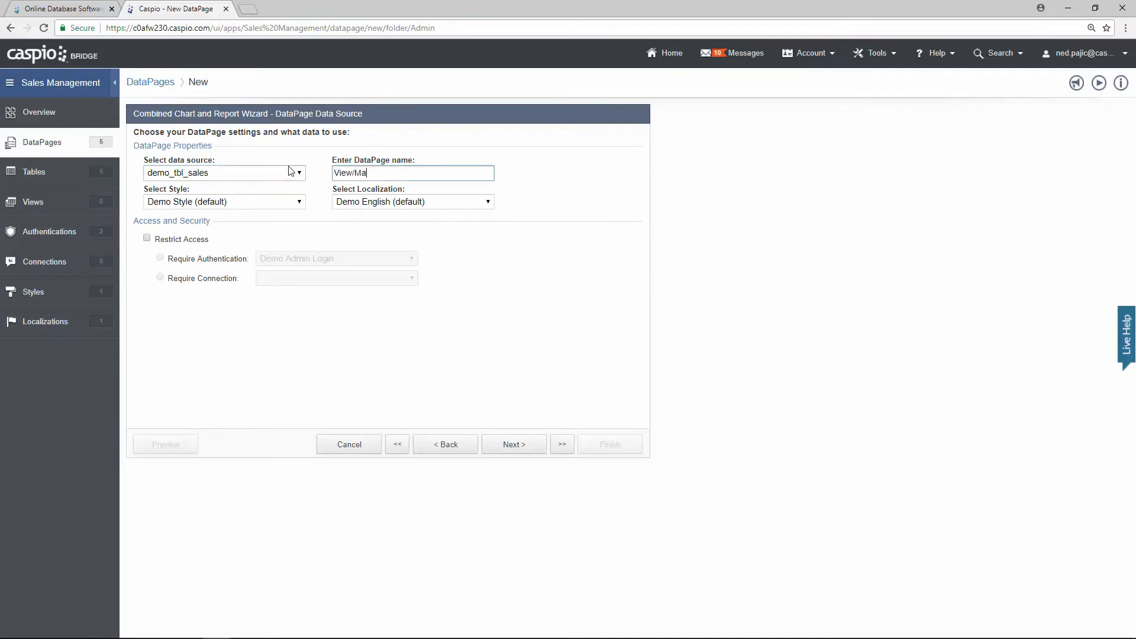
type("nage Sales")
left_click(185, 240)
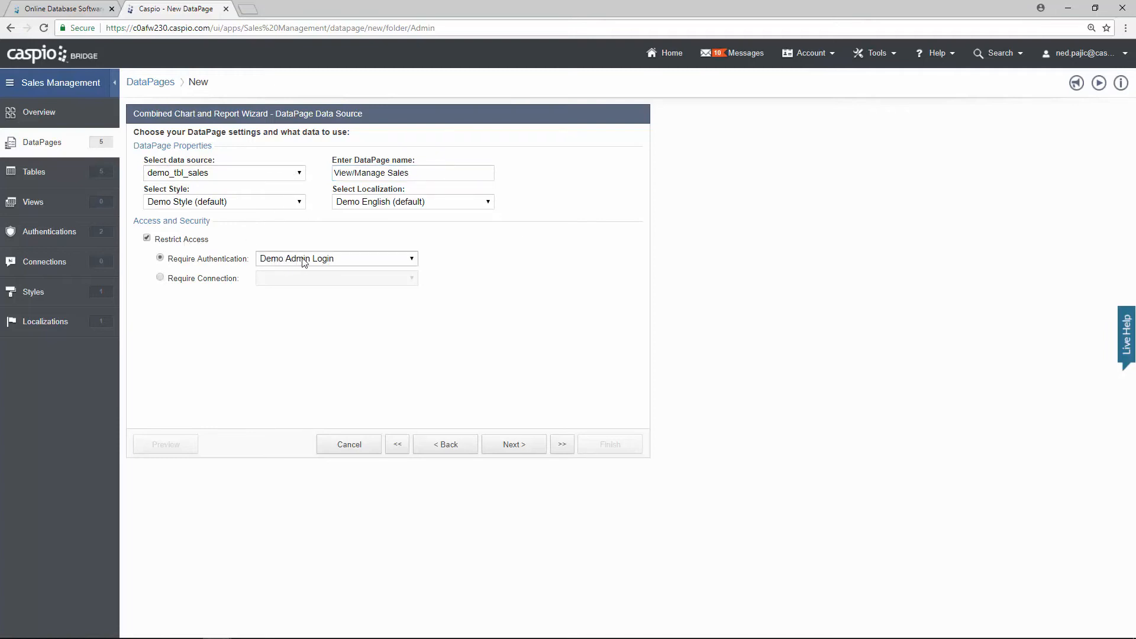
left_click(520, 446)
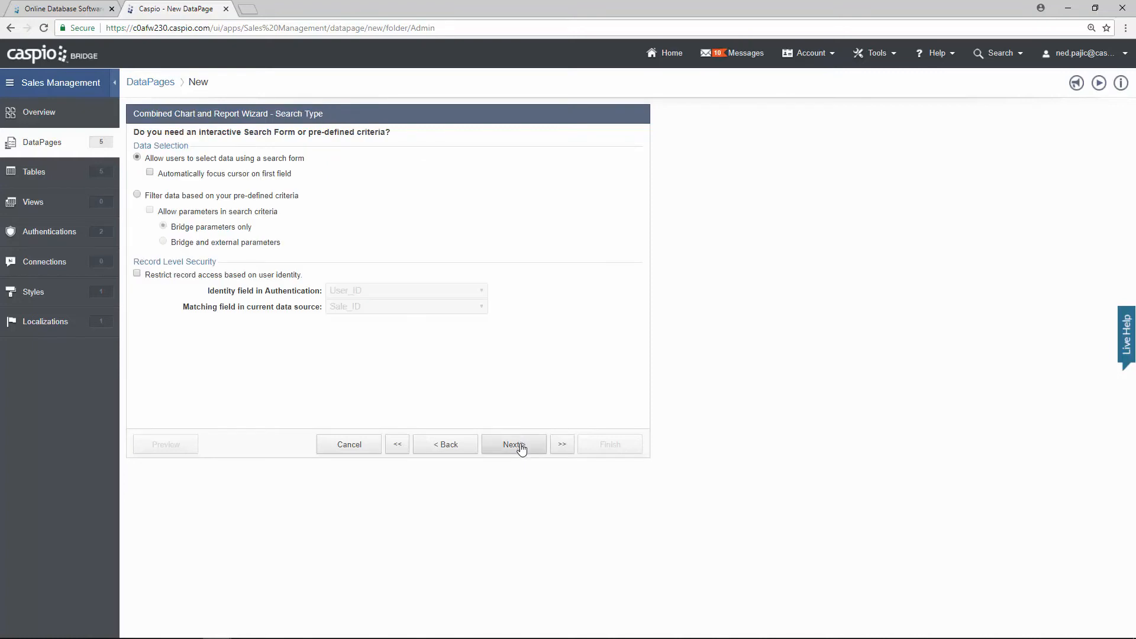
Step: Keep the search form and add Product_Name, Rep_ID and Date_of_Sale as its fields
left_click(521, 448)
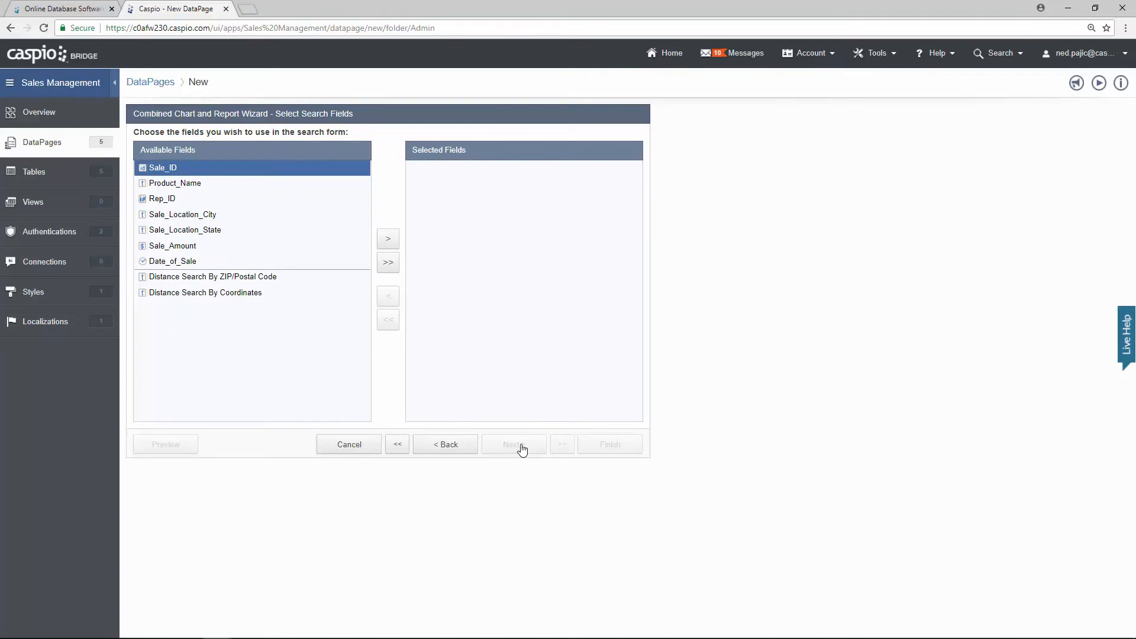
left_click(231, 184)
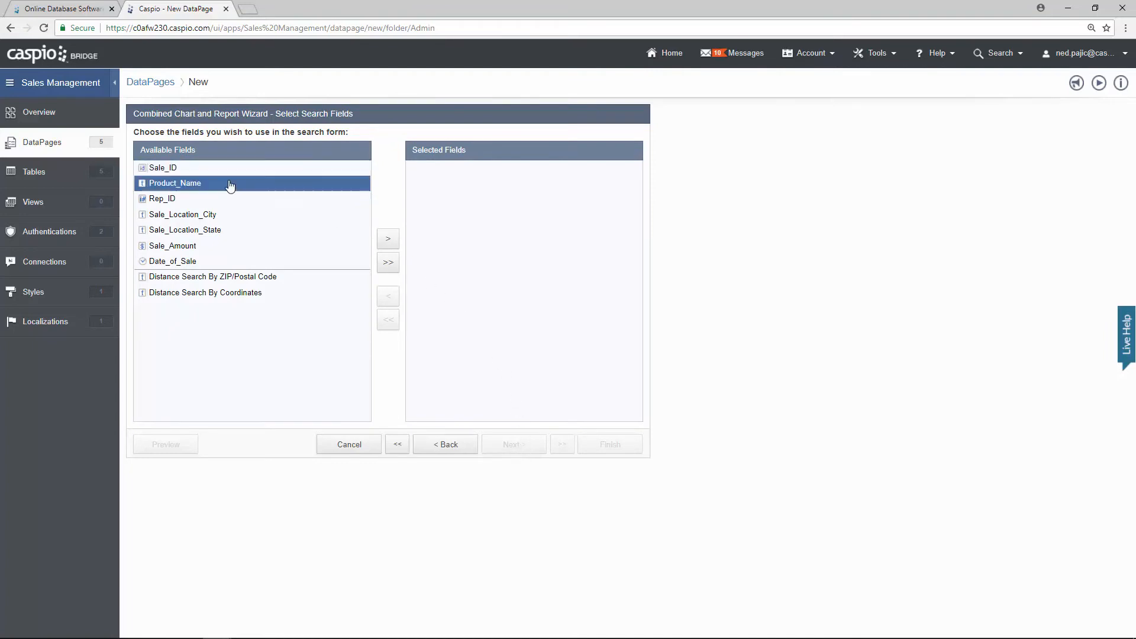
left_click(388, 238)
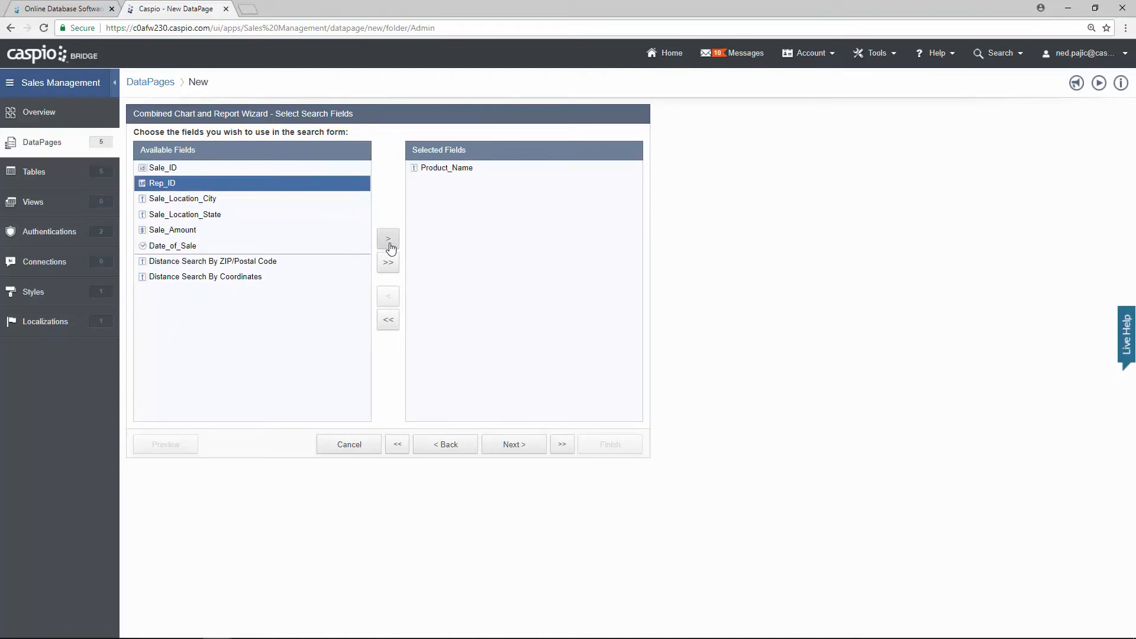
left_click(389, 244)
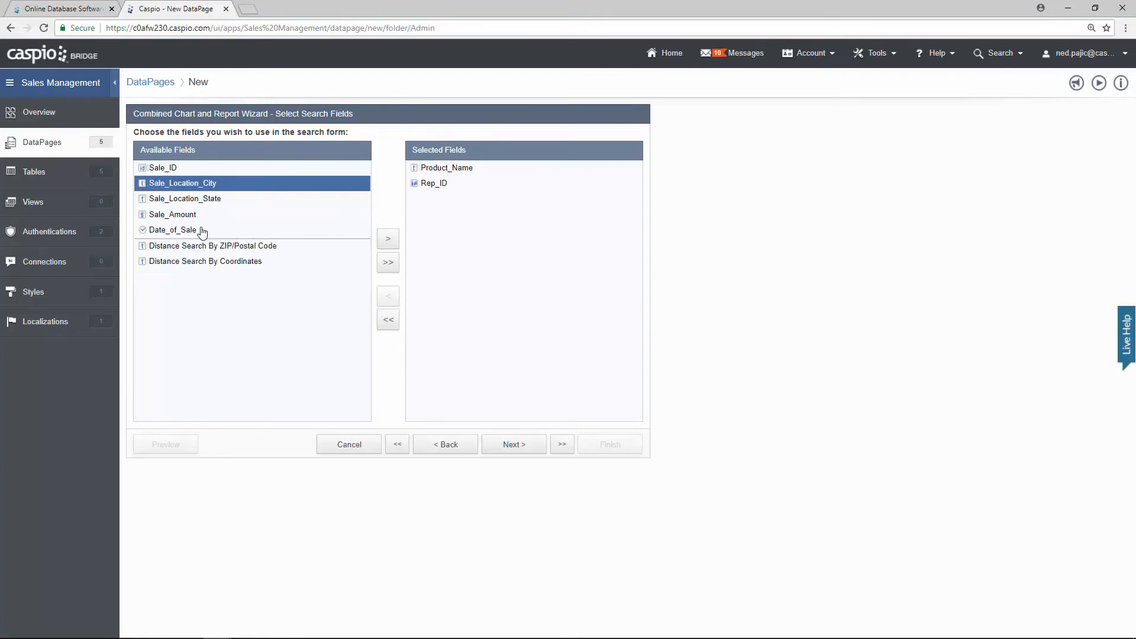
left_click(202, 230)
left_click(388, 240)
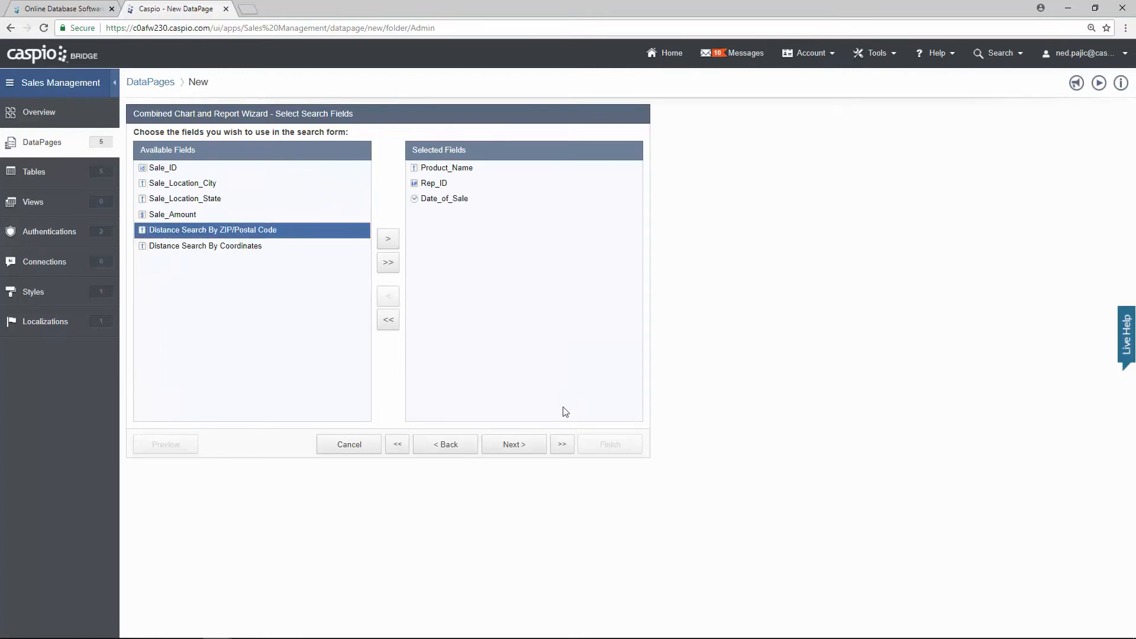
left_click(526, 450)
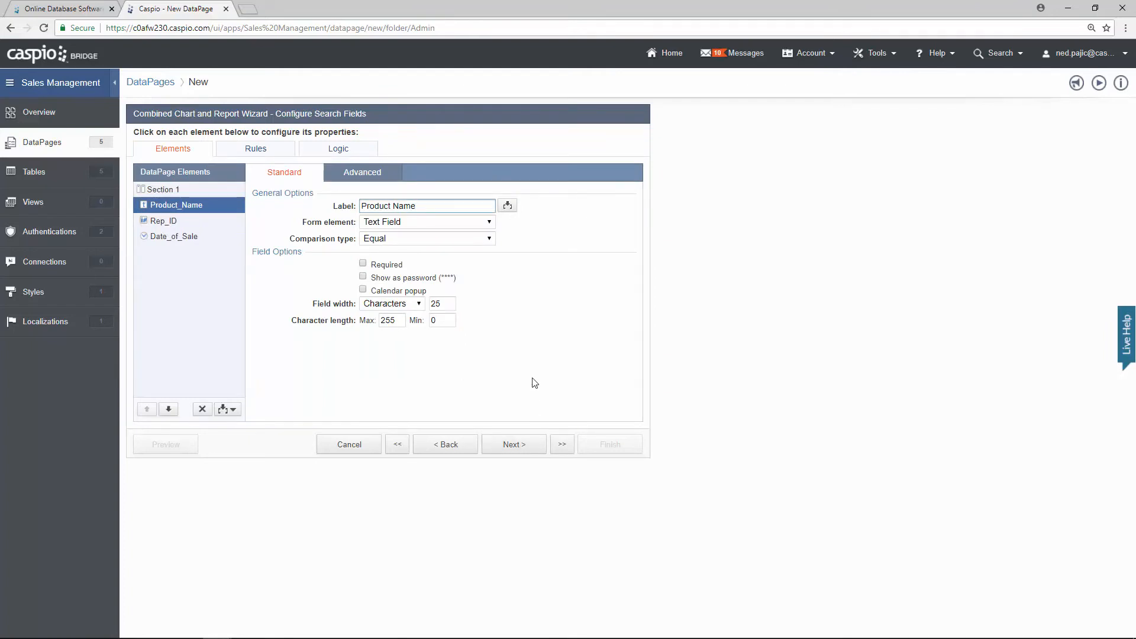
Step: Make the Product_Name search field a Listbox
left_click(502, 262)
left_click(494, 224)
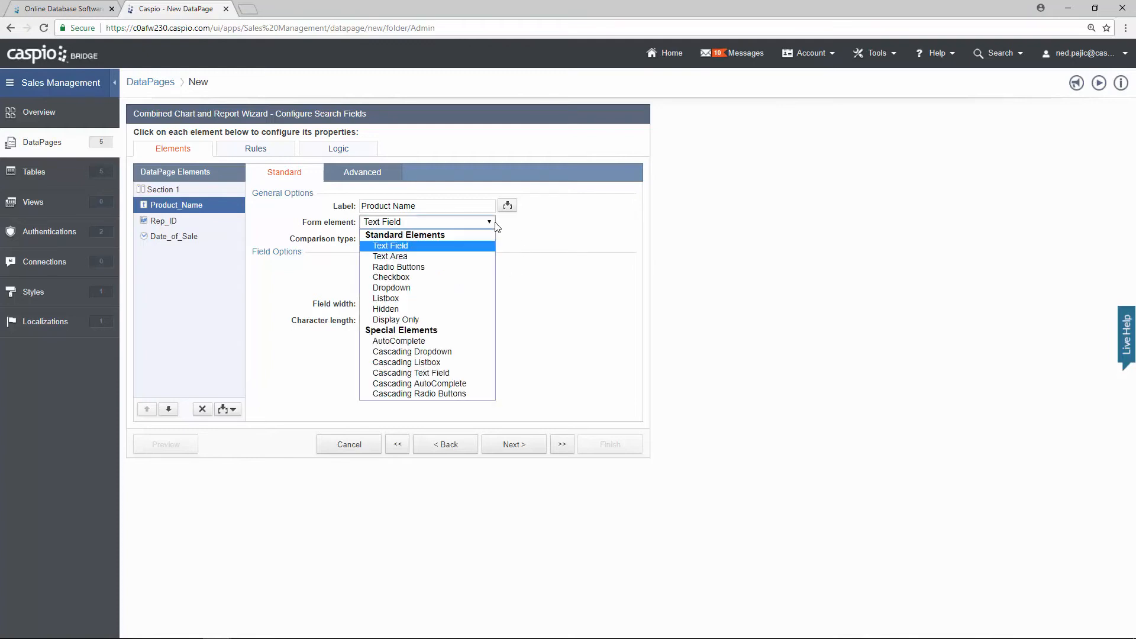
left_click(474, 295)
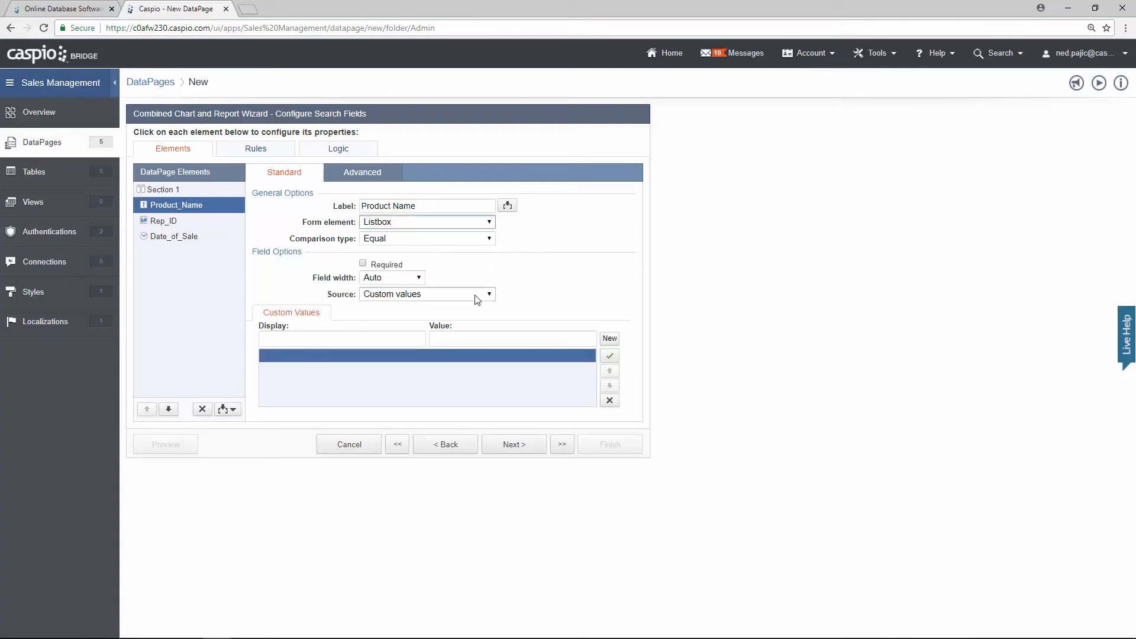
Step: Set its source to Both and add a custom 'Search all' option with an empty value
left_click(444, 294)
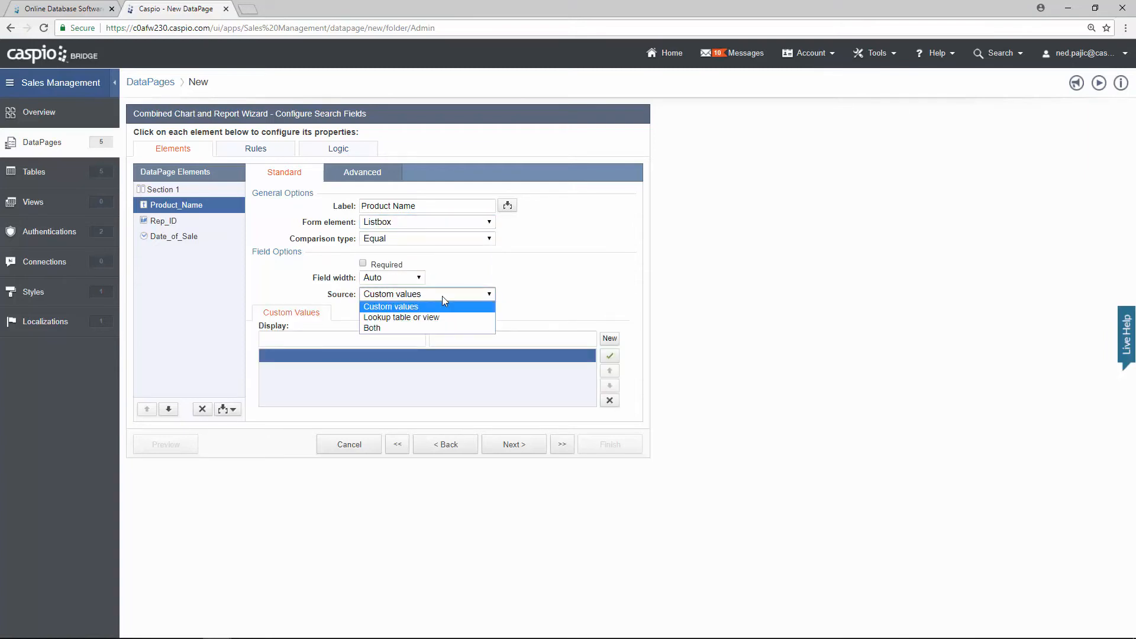
left_click(426, 327)
left_click(398, 336)
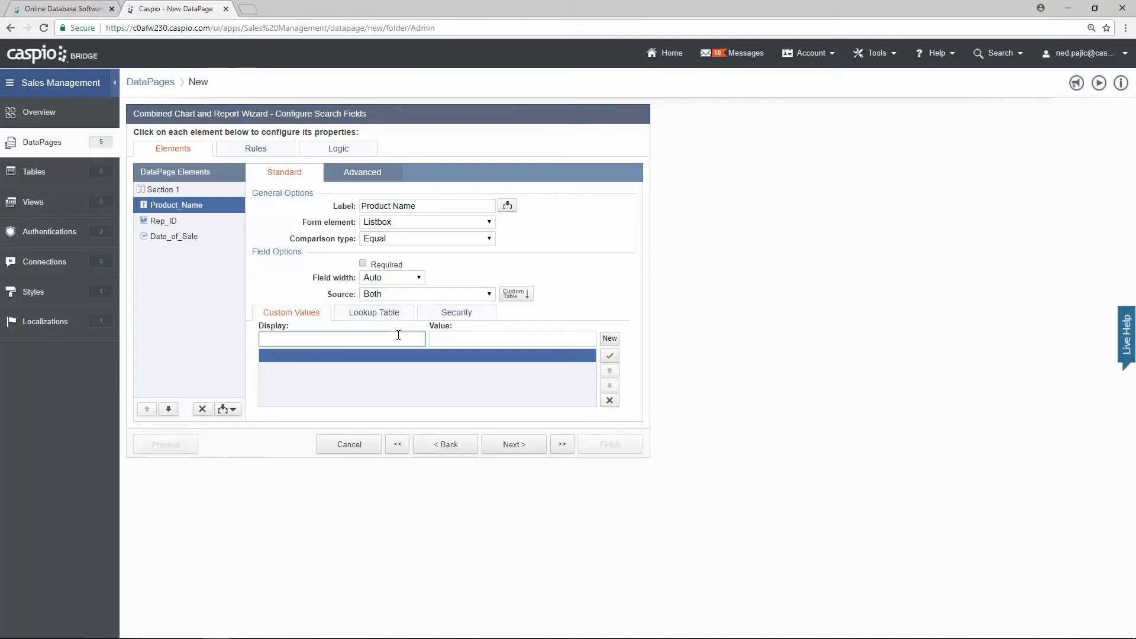
type("Search all")
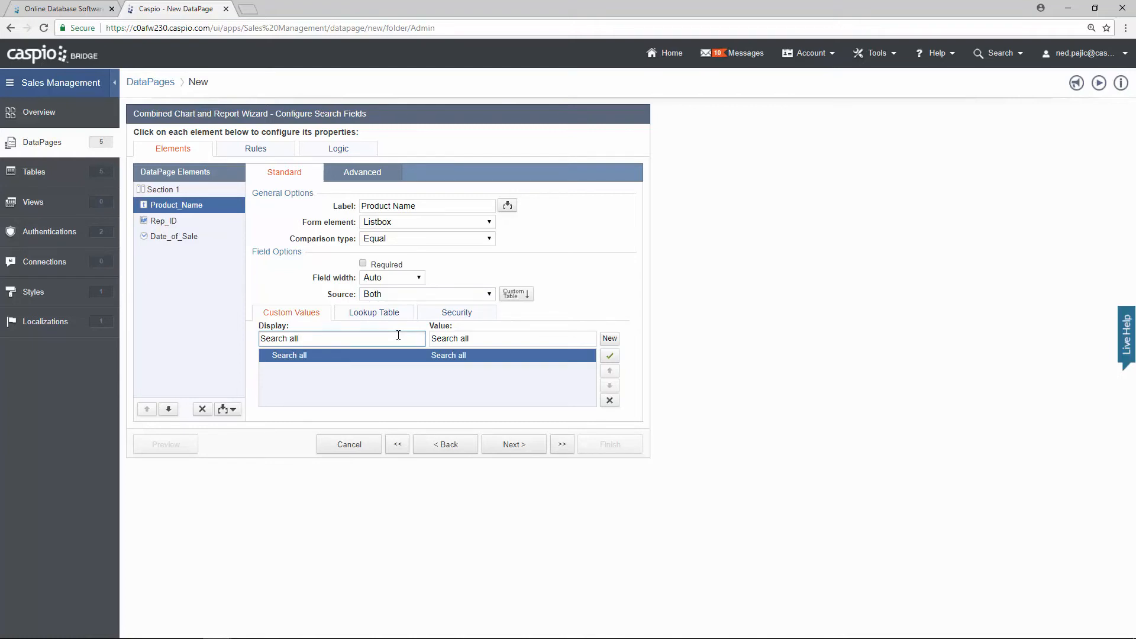
left_click(475, 338)
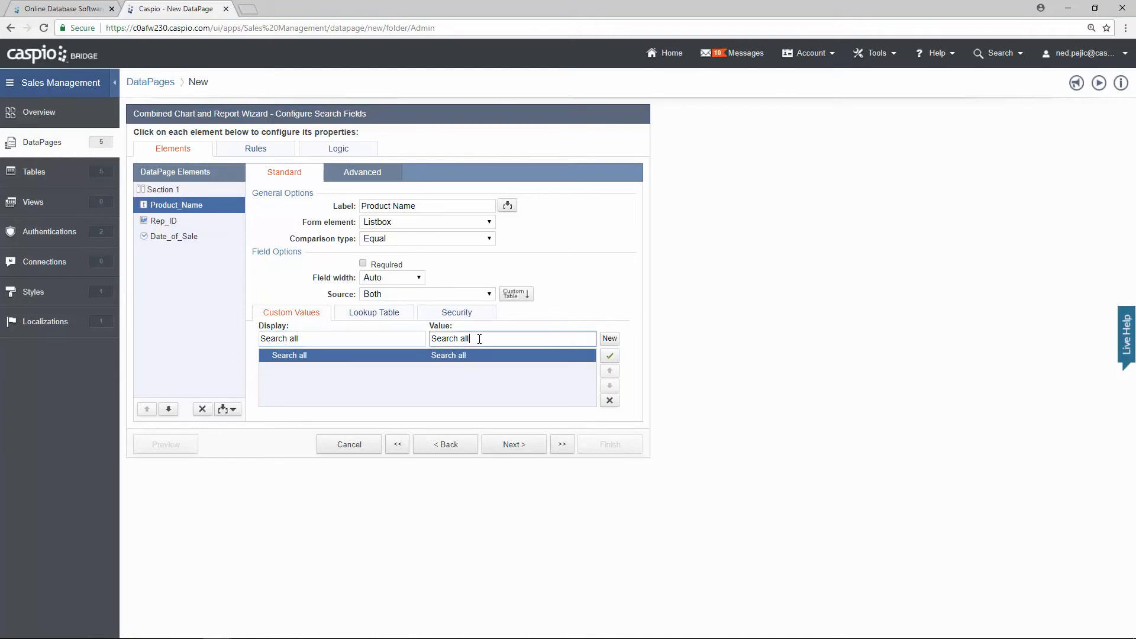
left_click_drag(479, 338, 428, 339)
key("BackSpace")
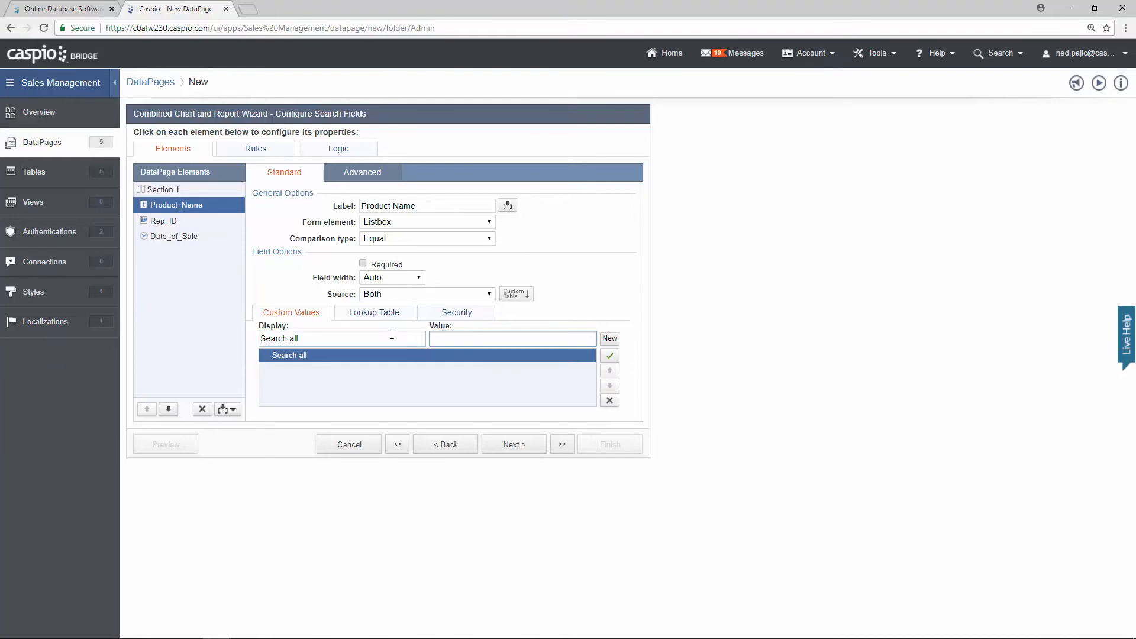
Step: Feed the listbox from the demo_tbl_products lookup table and allow multi-select
left_click(368, 314)
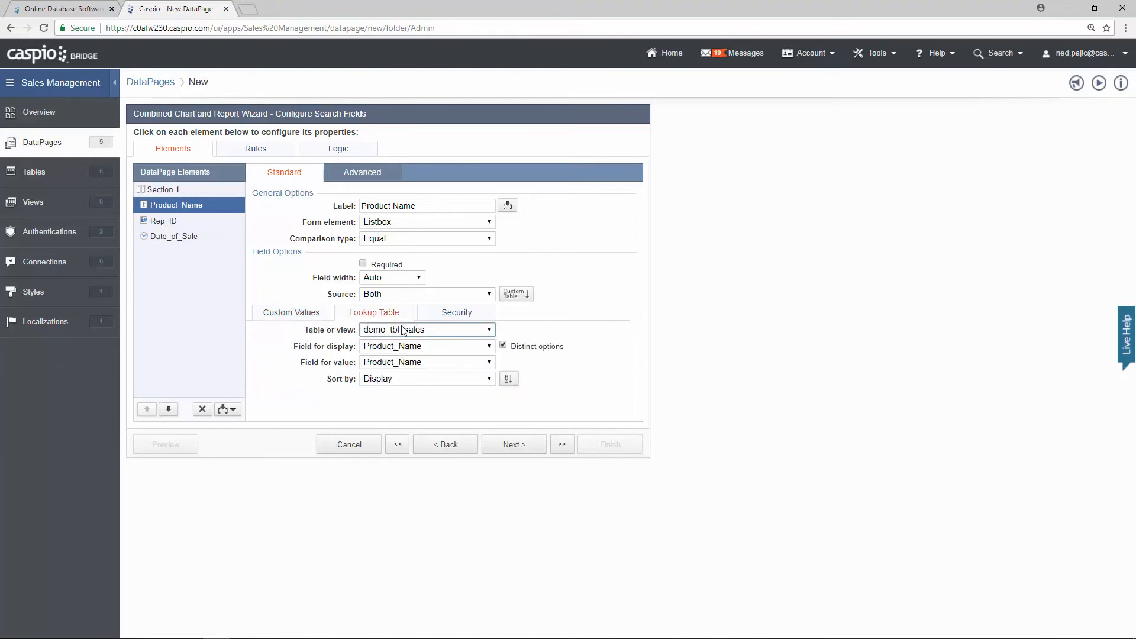
left_click(403, 329)
left_click(414, 362)
left_click(383, 177)
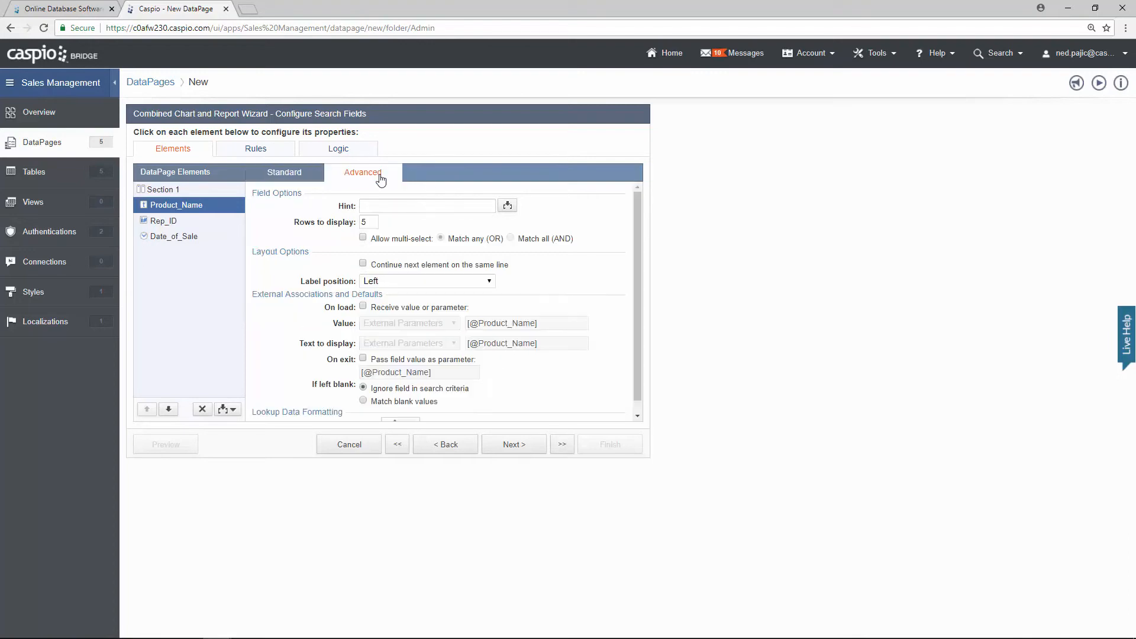
left_click(363, 238)
left_click(299, 177)
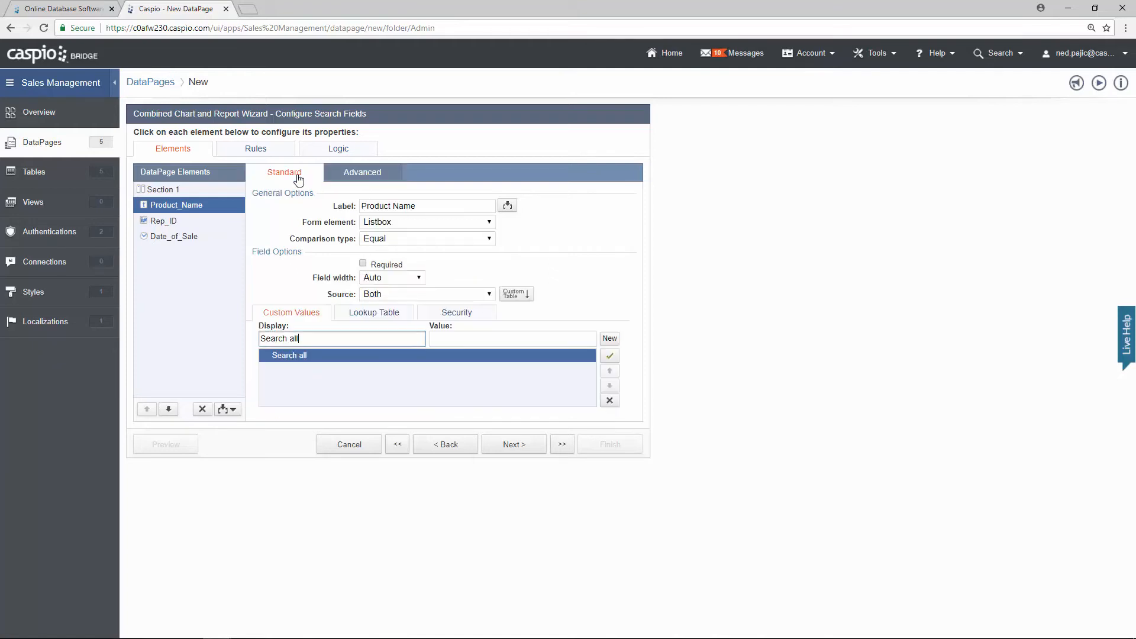
Step: Set Rep_ID's source to Both, adding a 'Search Any' option with an empty value beside the demo_tbl_reps lookup
left_click(188, 222)
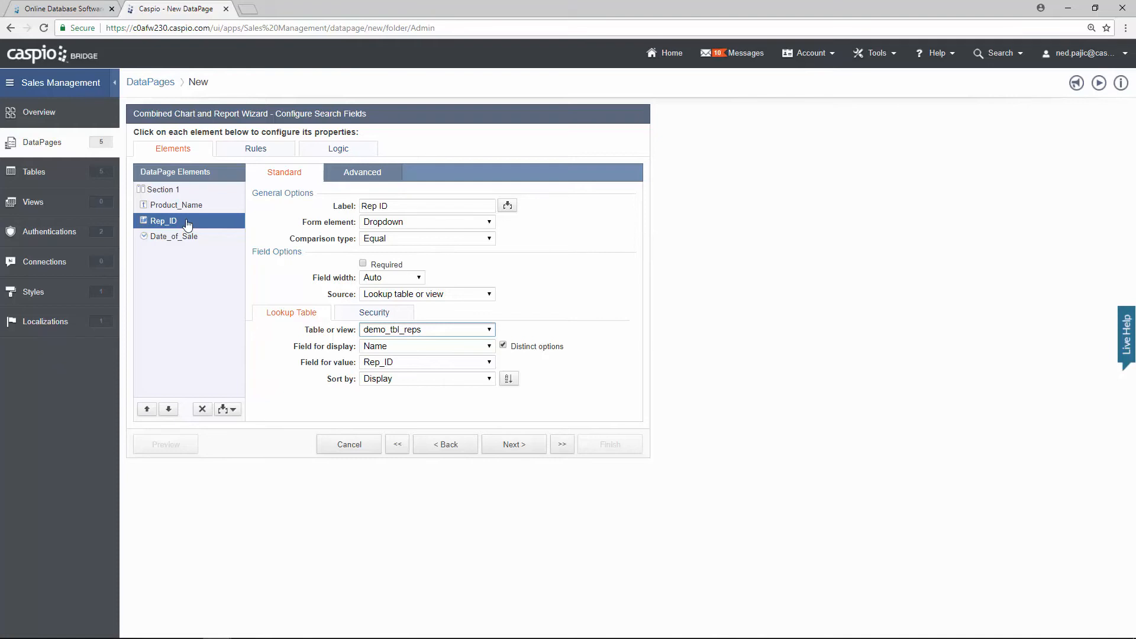
left_click(404, 295)
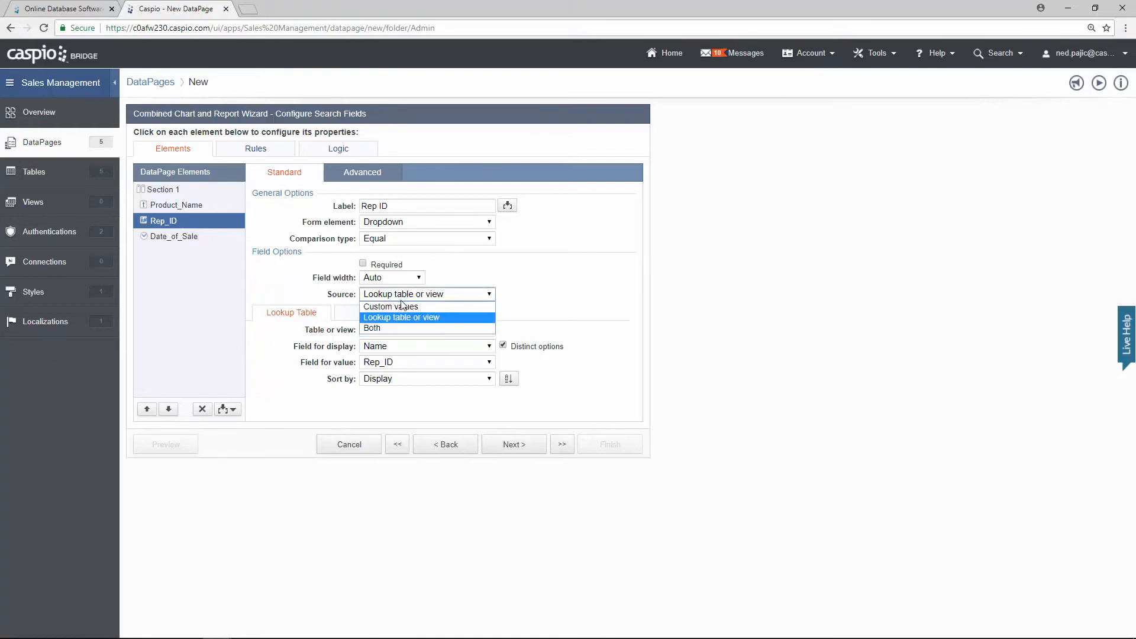
left_click(393, 327)
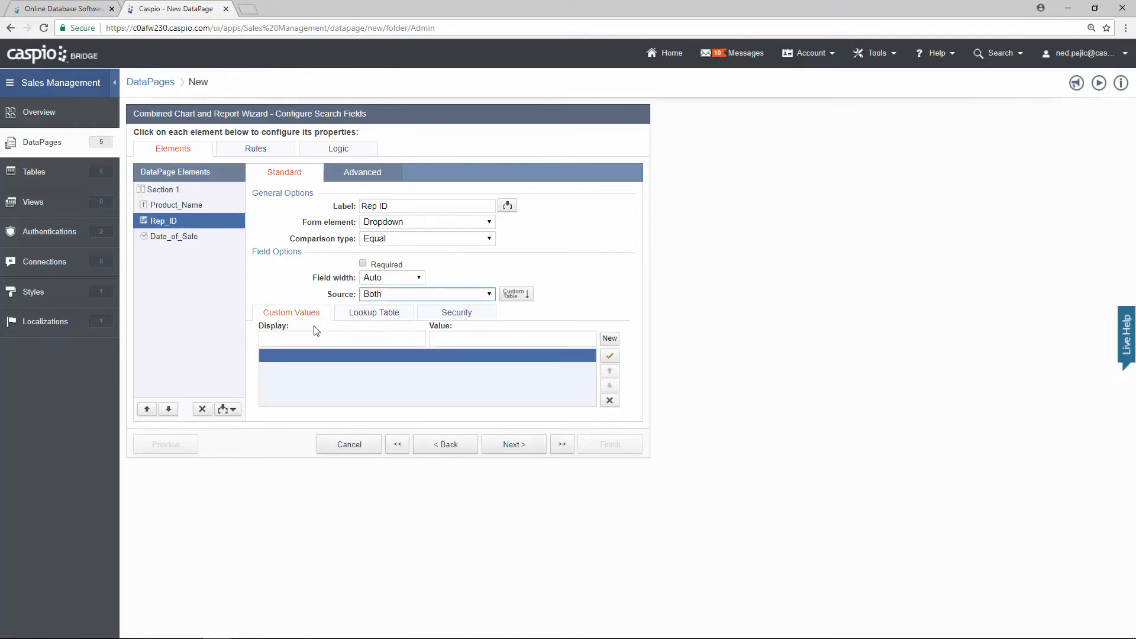
left_click(312, 335)
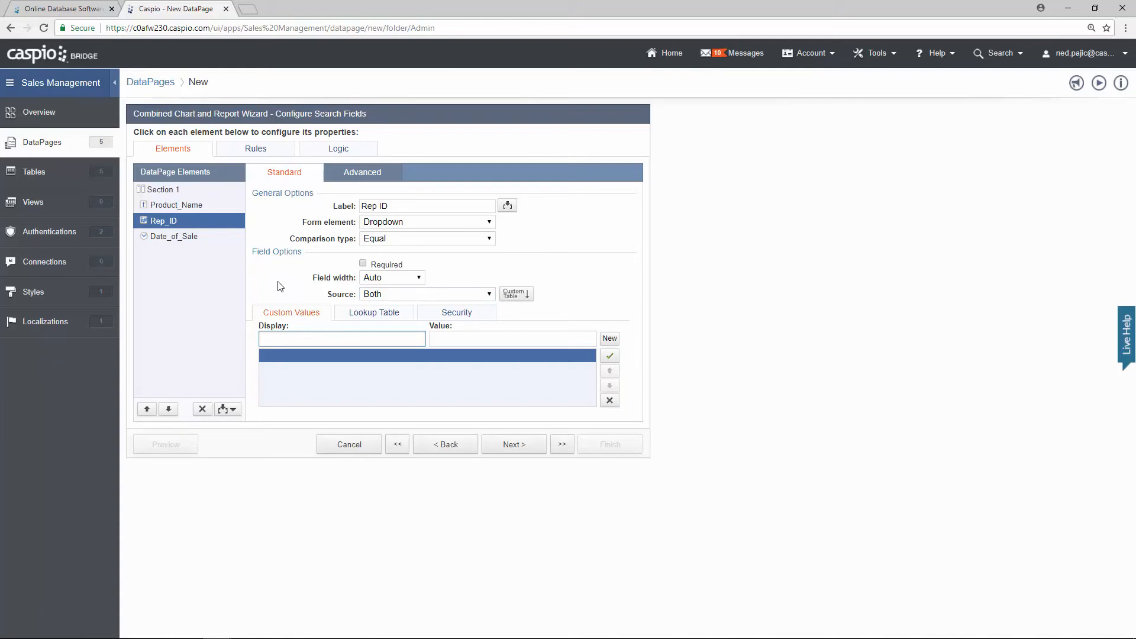
type("Search Any")
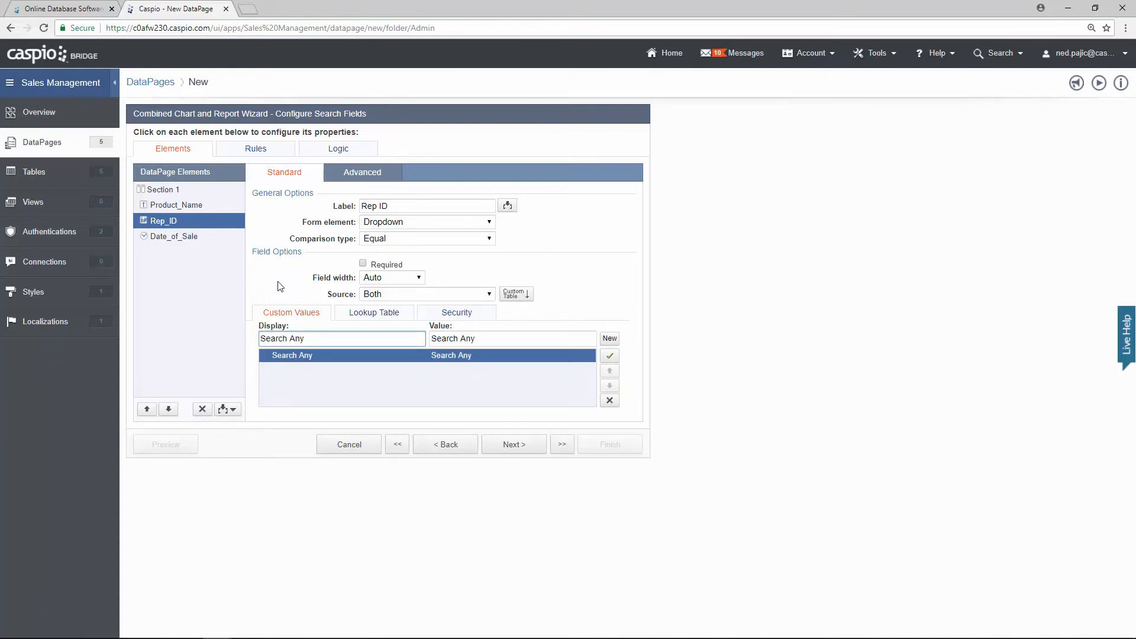
key("Tab")
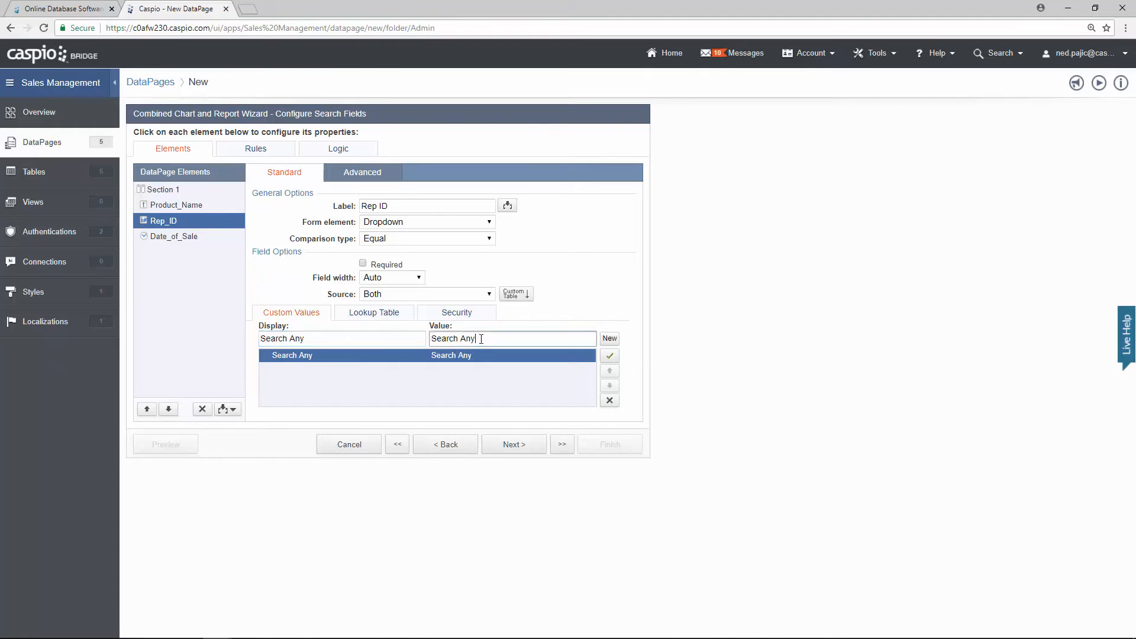
key("ctrl+a")
key("BackSpace")
left_click(379, 314)
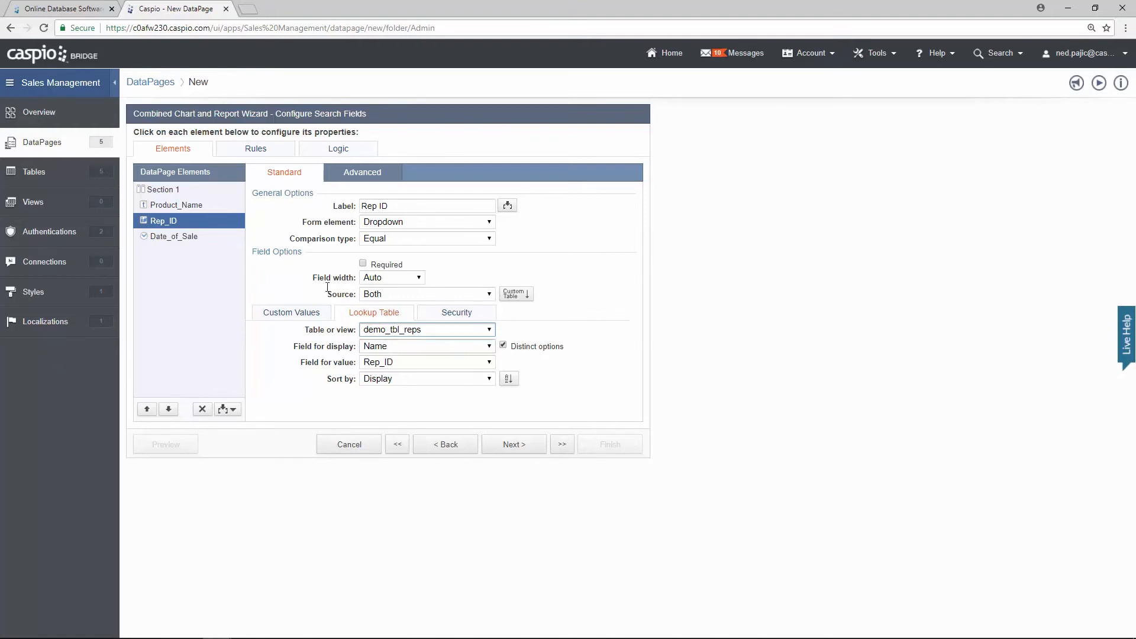
left_click(202, 239)
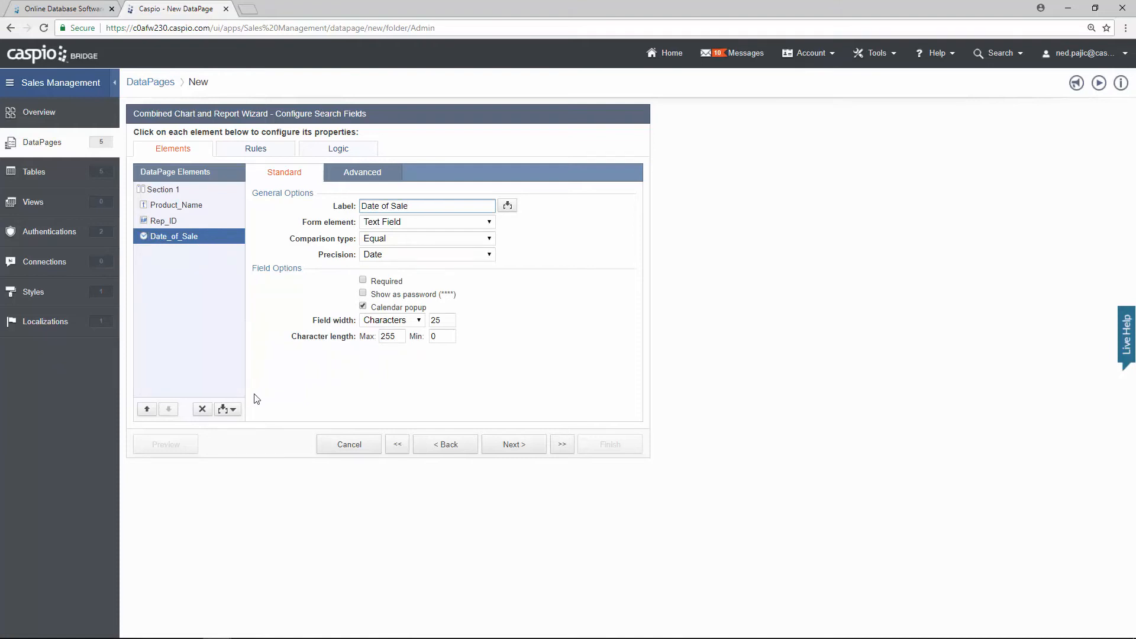
Step: Add a second Date_of_Sale criterion joined with AND, making Criteria 1 Greater Than or Equal labelled '(from'
left_click(232, 411)
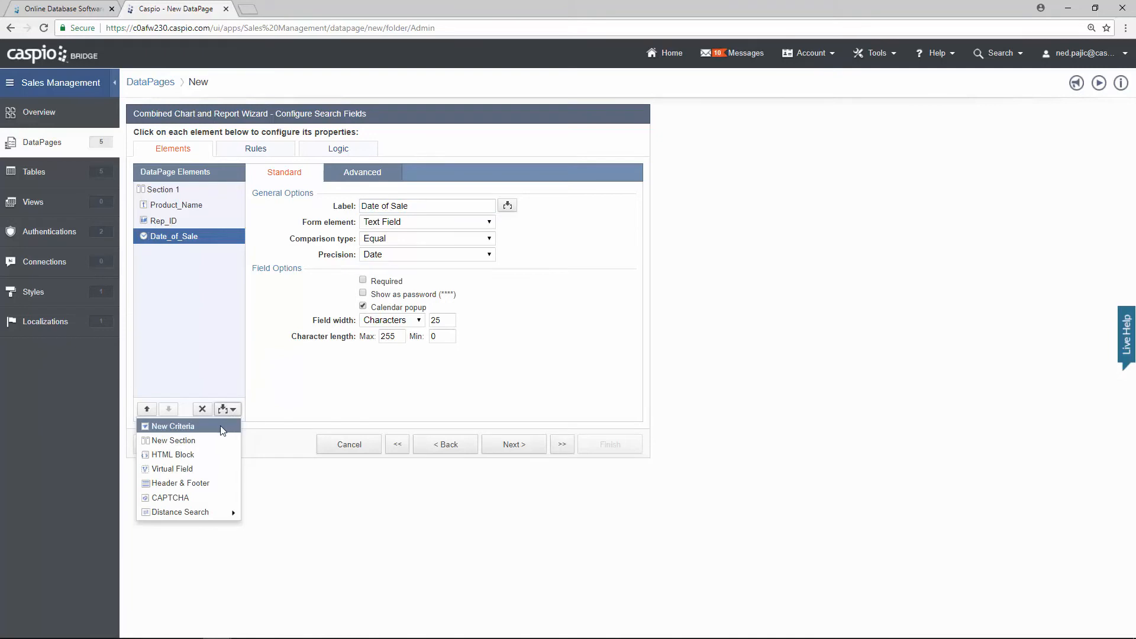
left_click(223, 427)
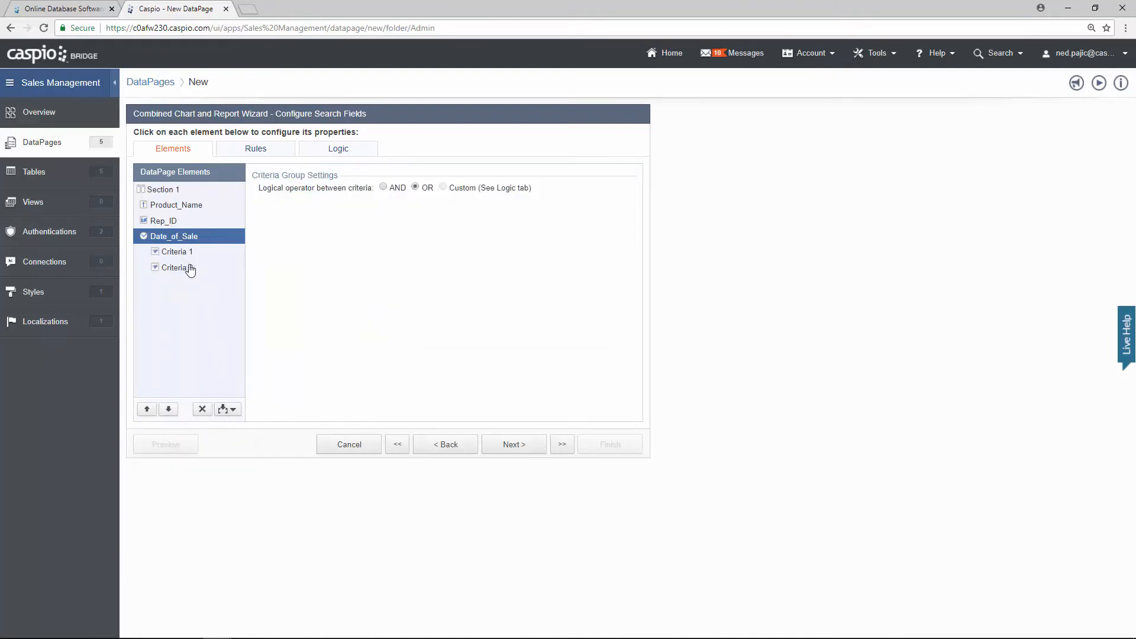
left_click(384, 188)
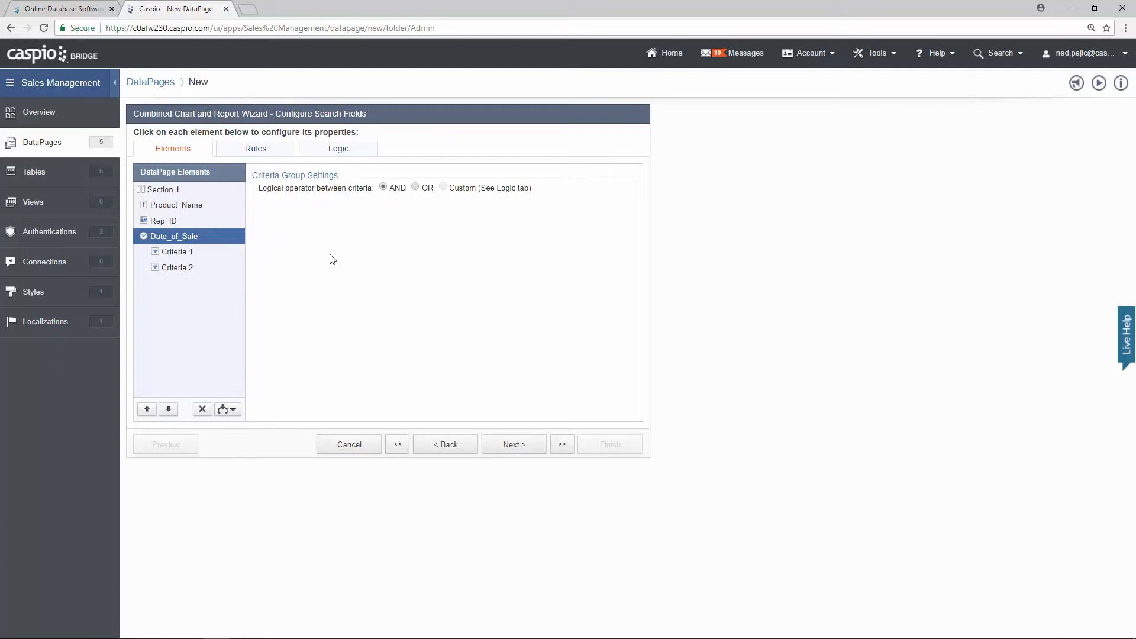
left_click(191, 254)
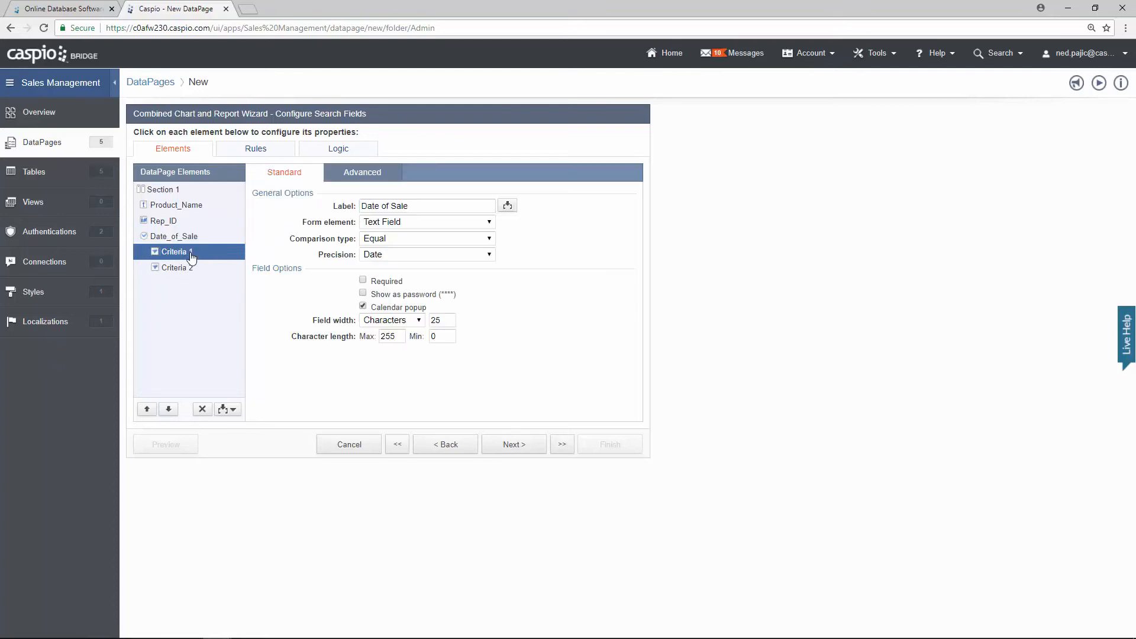
left_click(393, 239)
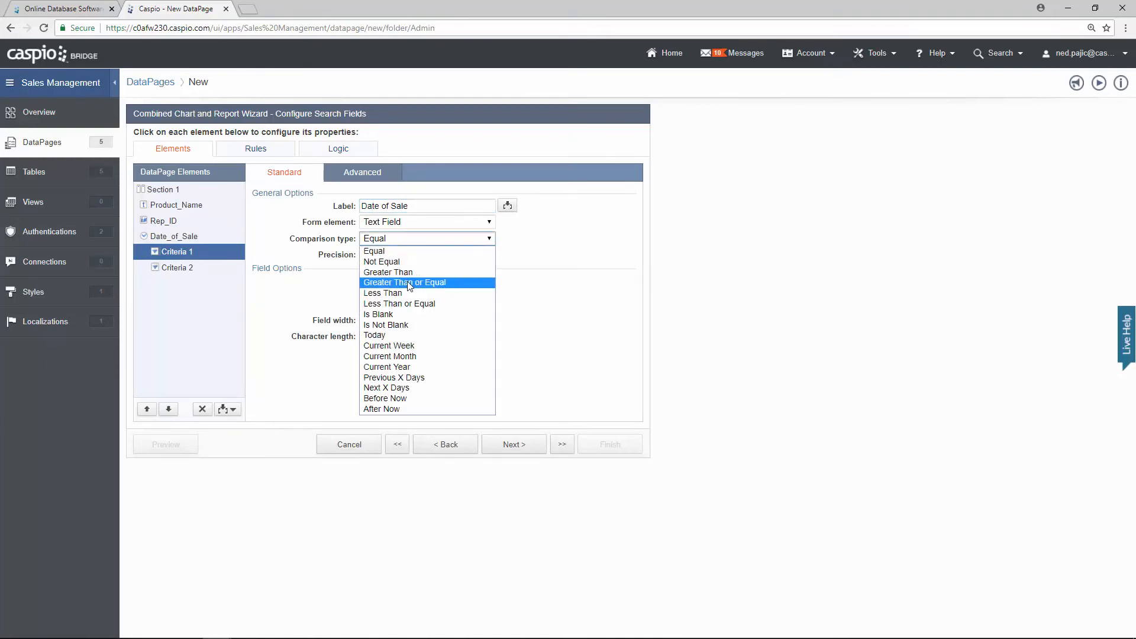
left_click(407, 282)
left_click(414, 206)
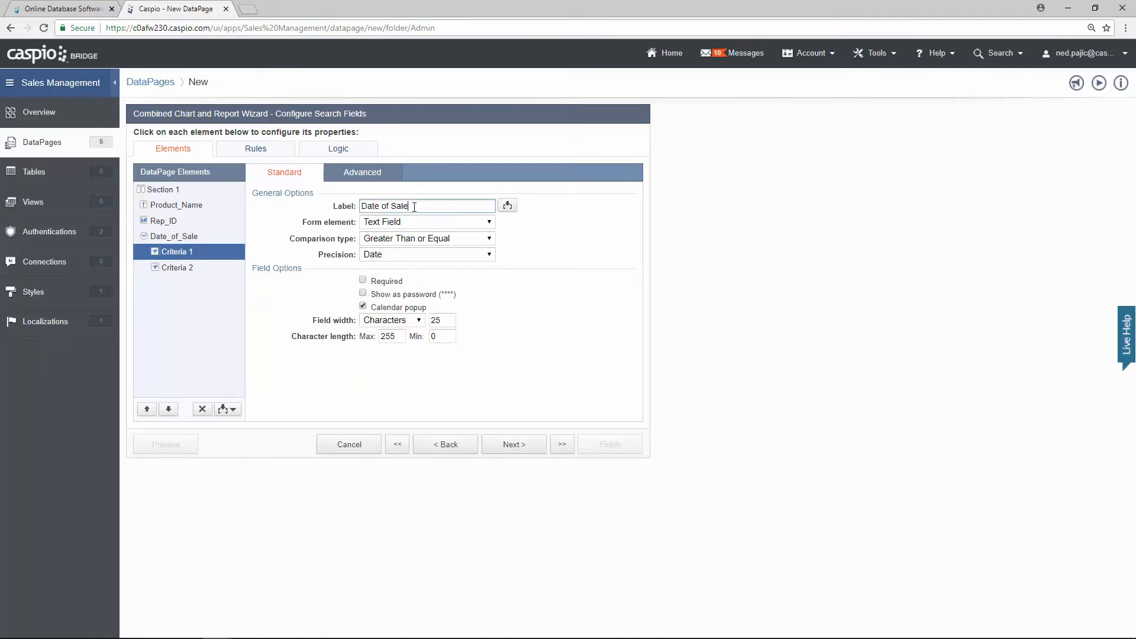
type("(from")
Step: Make Criteria 2 Less Than or Equal labelled '(to)'
left_click(197, 271)
left_click(426, 238)
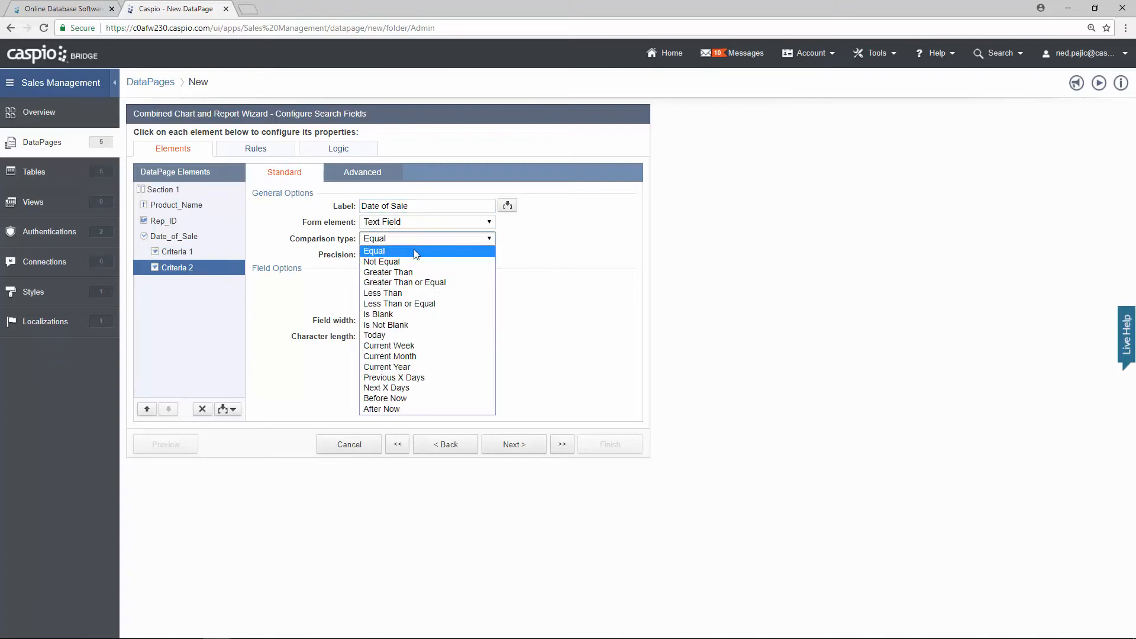
left_click(416, 304)
left_click(418, 206)
type("(")
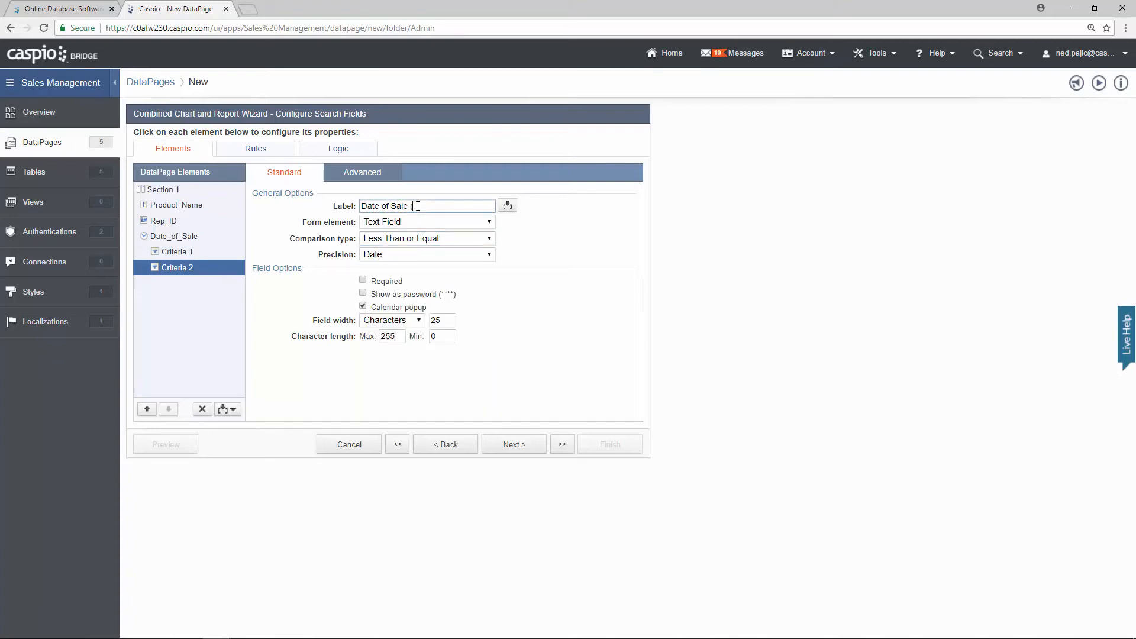
type("to)")
left_click(537, 449)
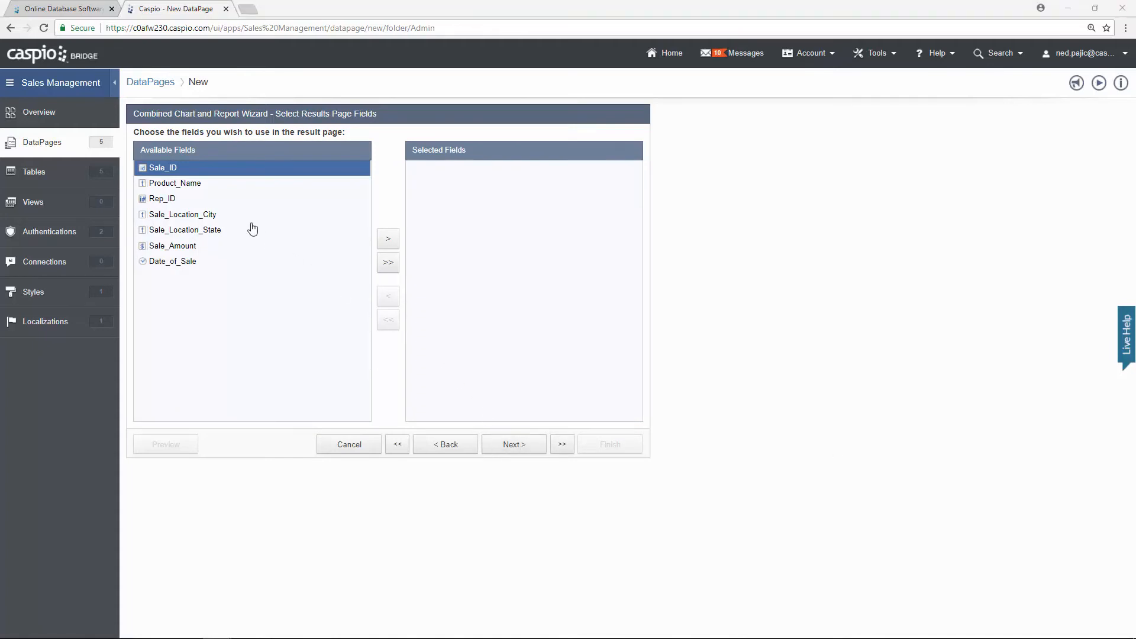
Step: Add Rep_ID, Product_Name, Sale_Location_City, Sale_Location_State, Sale_Amount and Date_of_Sale to the results page
left_click(217, 201)
left_click(380, 243)
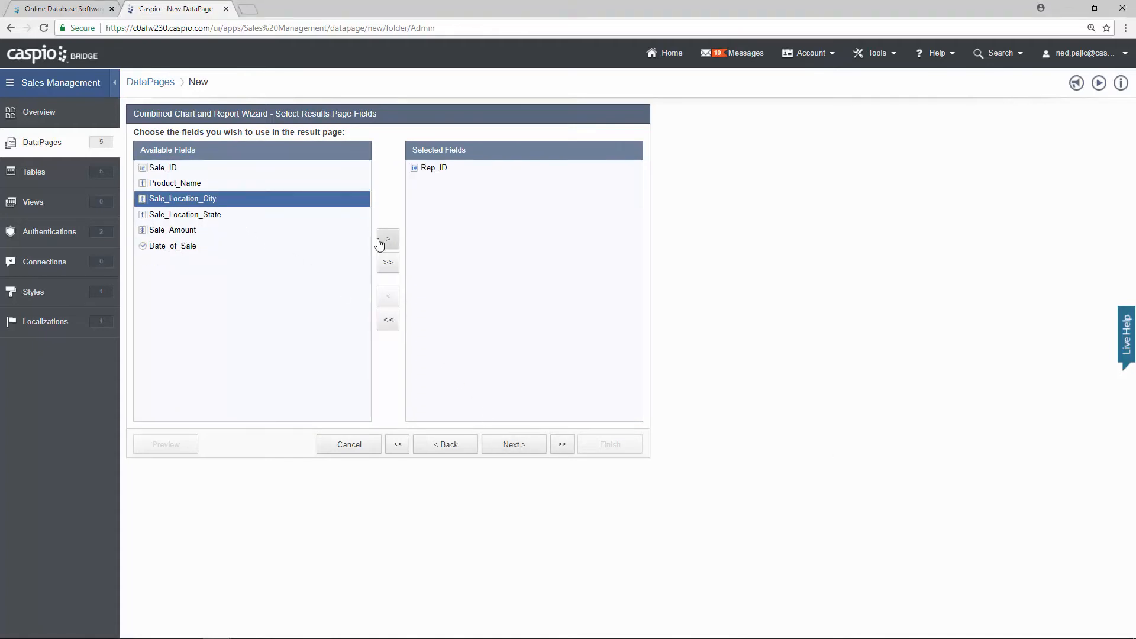
left_click(214, 185)
left_click(389, 243)
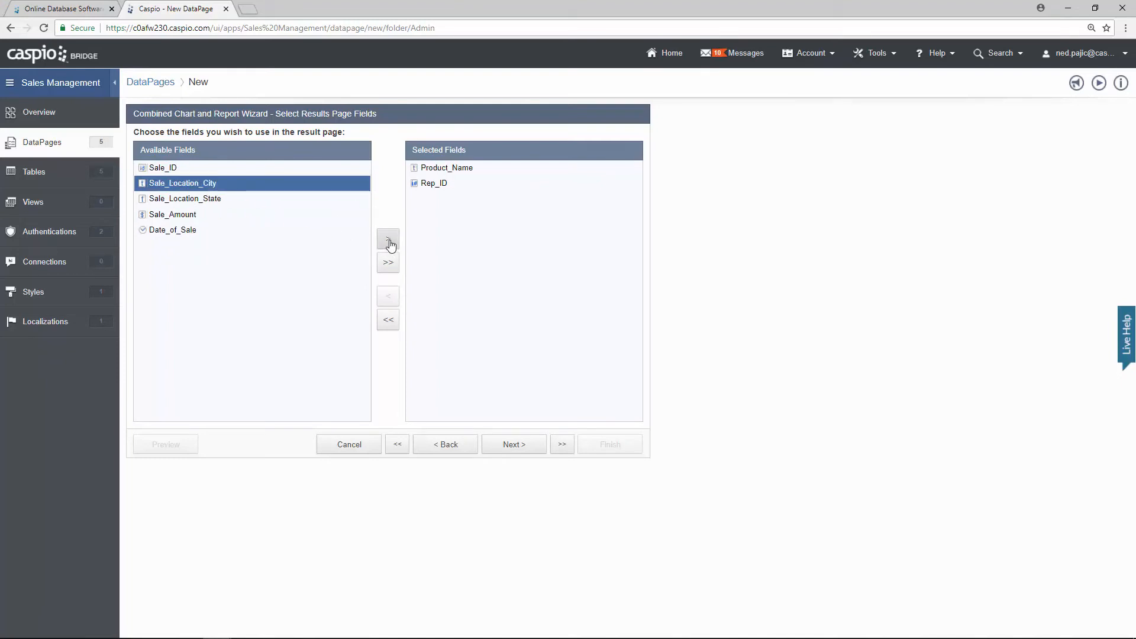
left_click(385, 244)
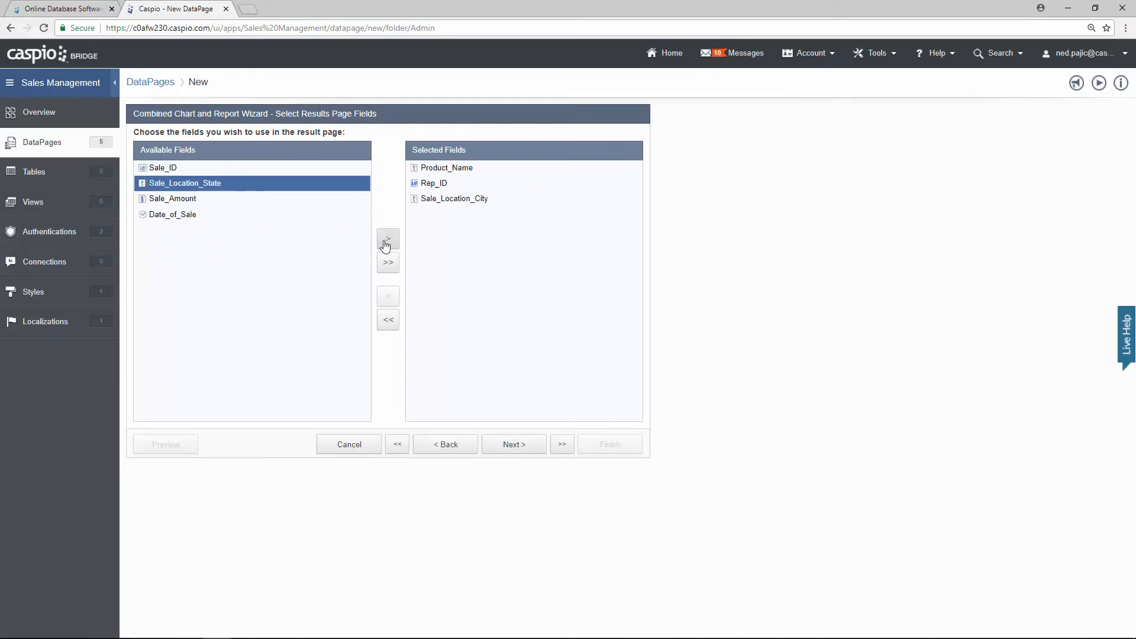
left_click(387, 245)
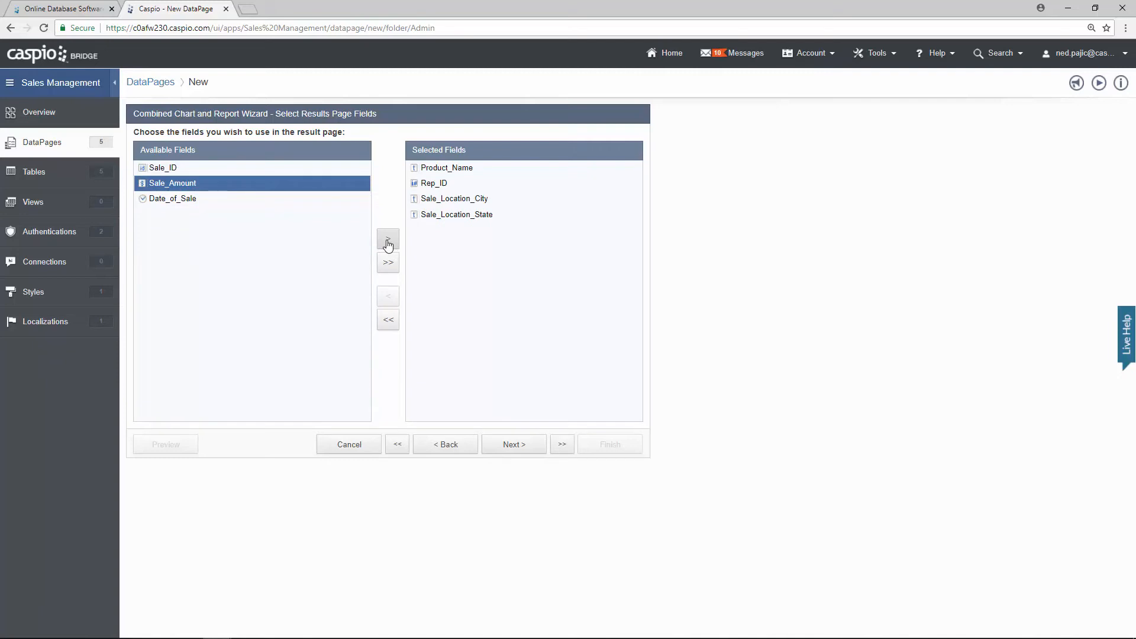
left_click(388, 244)
left_click(388, 245)
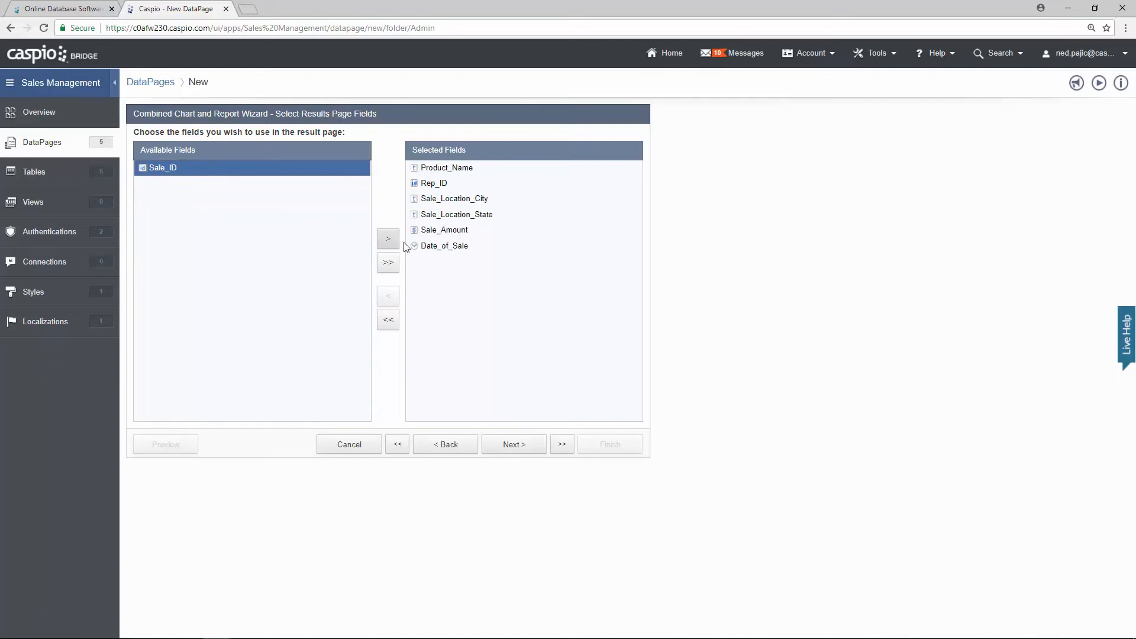
left_click(533, 448)
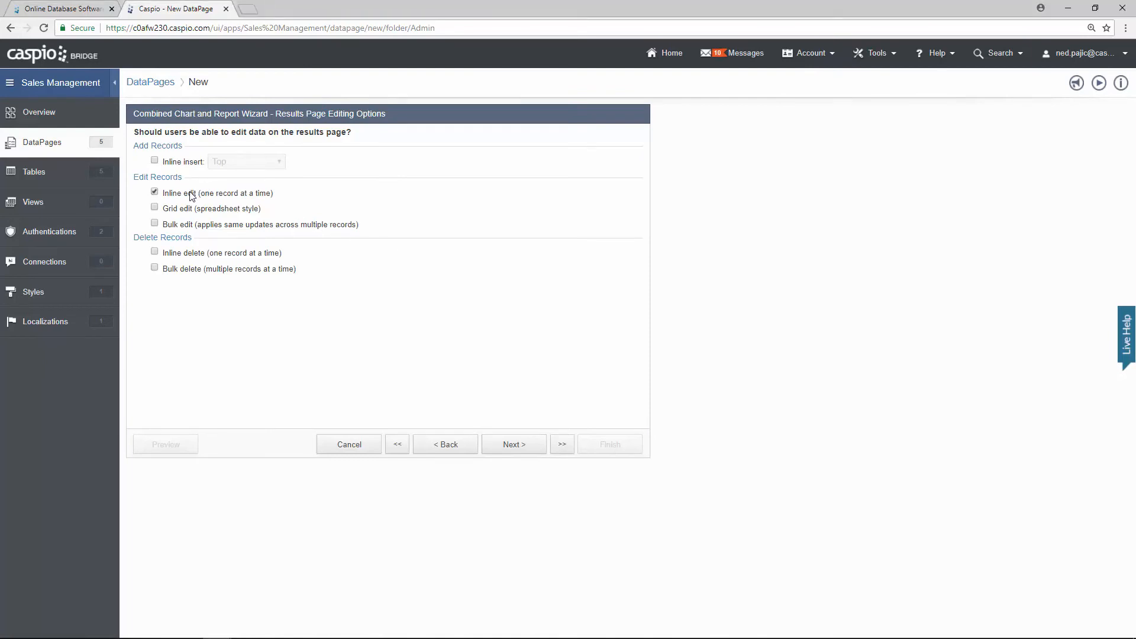
Step: Enable inline delete and bulk edit for the results records
left_click(187, 258)
left_click(174, 225)
left_click(519, 445)
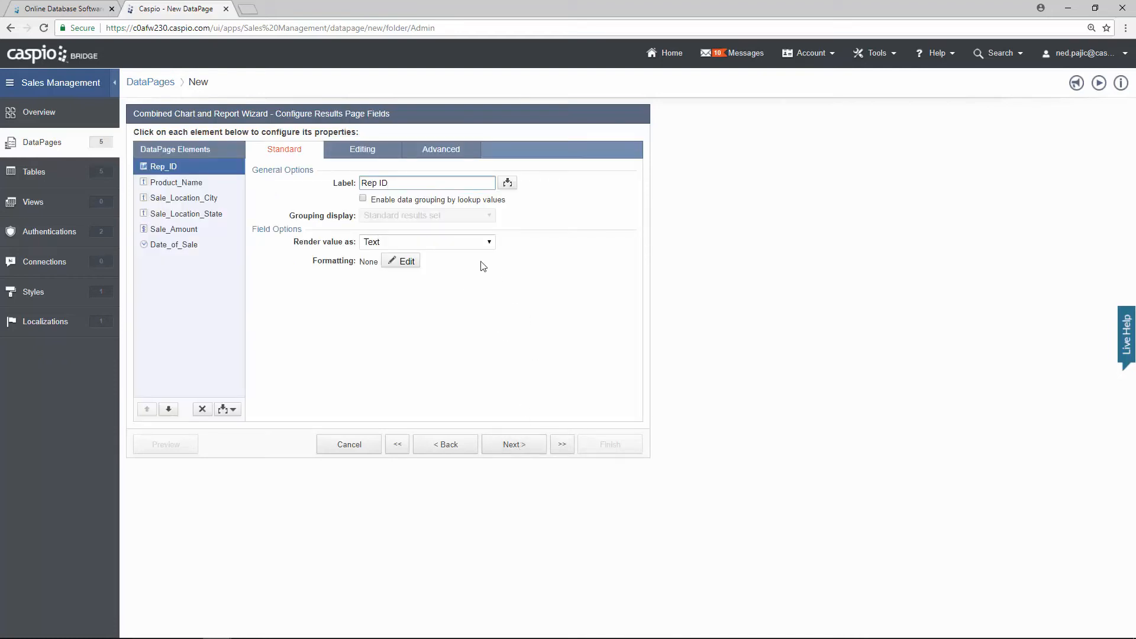
Step: Group results by Rep ID as collapsible groups, collapsed by default
left_click(392, 200)
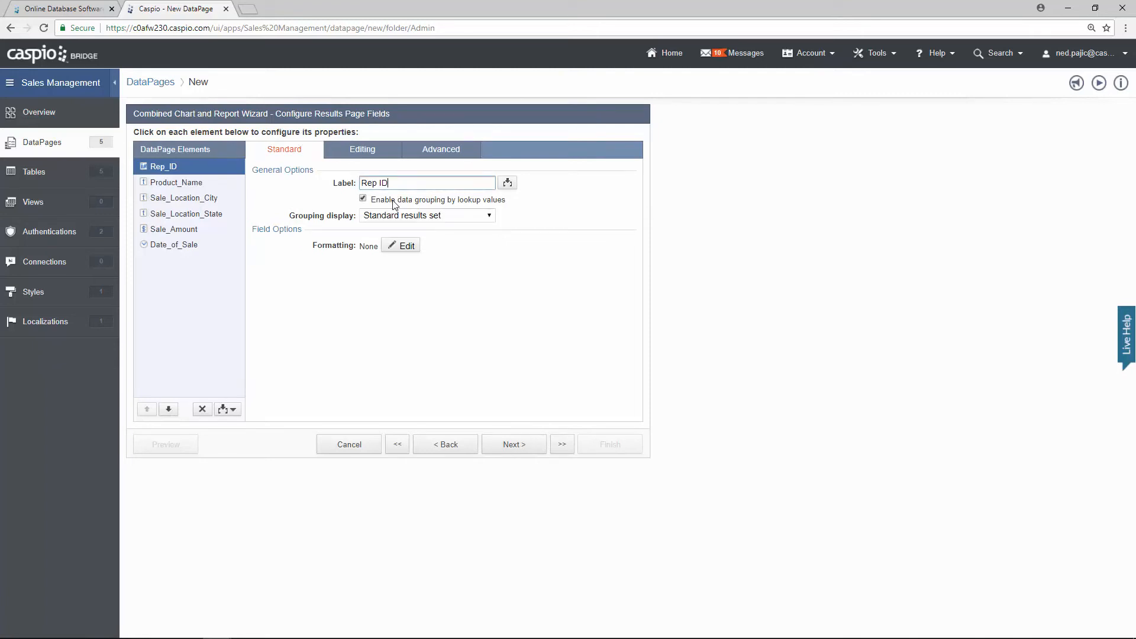
left_click(405, 216)
left_click(399, 238)
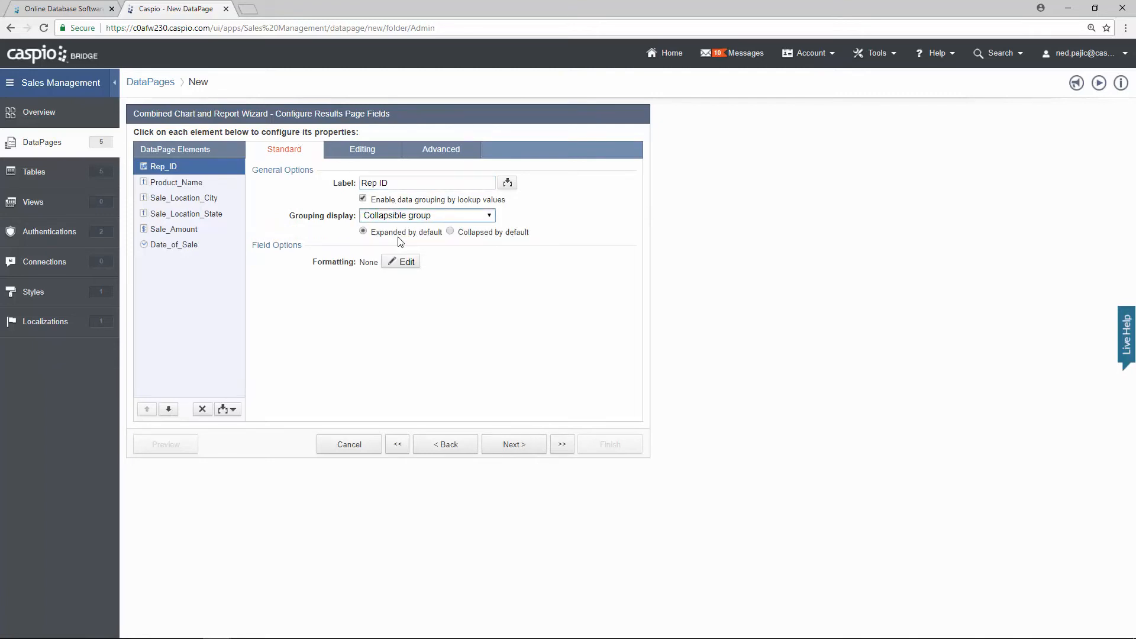
left_click(451, 232)
Step: Insert a Totals & Aggregation element summing Sale_Amount
left_click(228, 408)
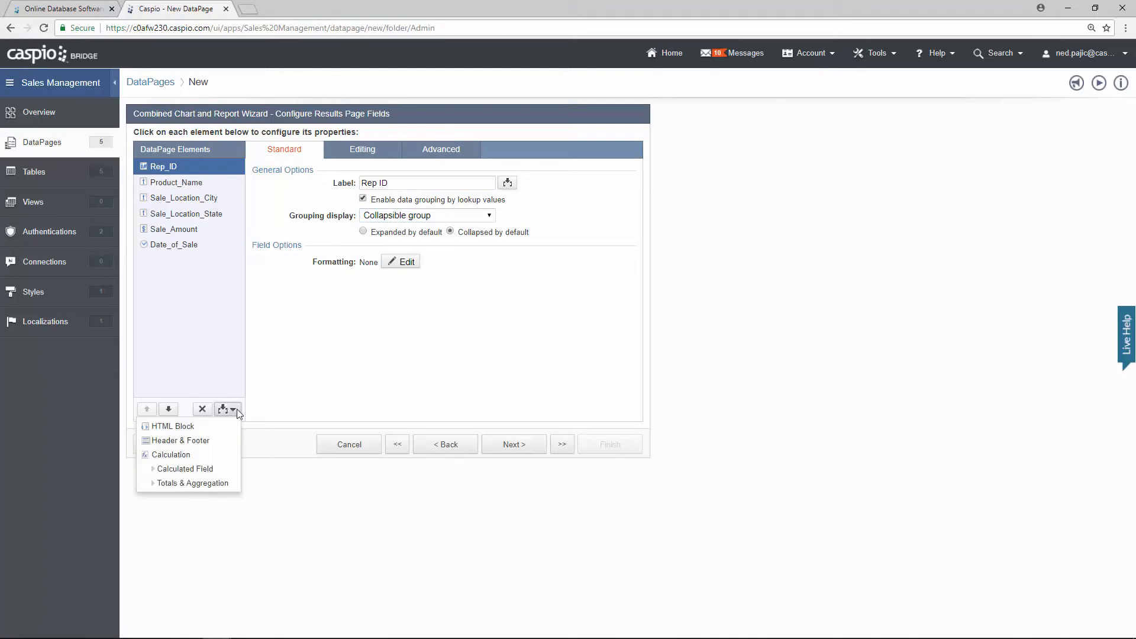
left_click(229, 483)
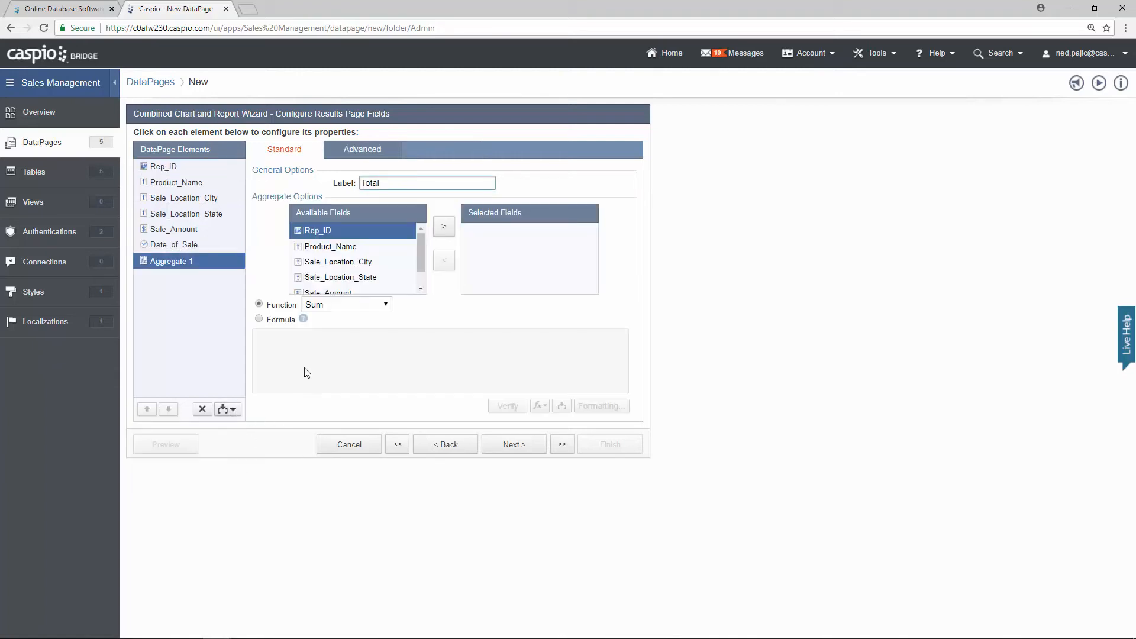
scroll(363, 272, "down", 2)
left_click(358, 264)
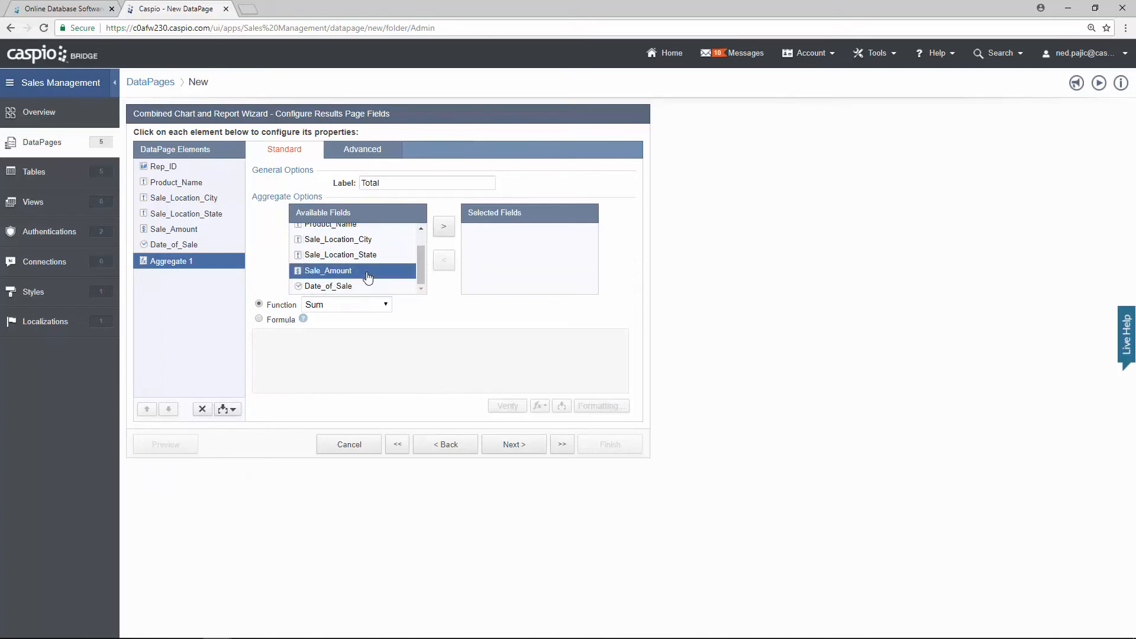
left_click(444, 226)
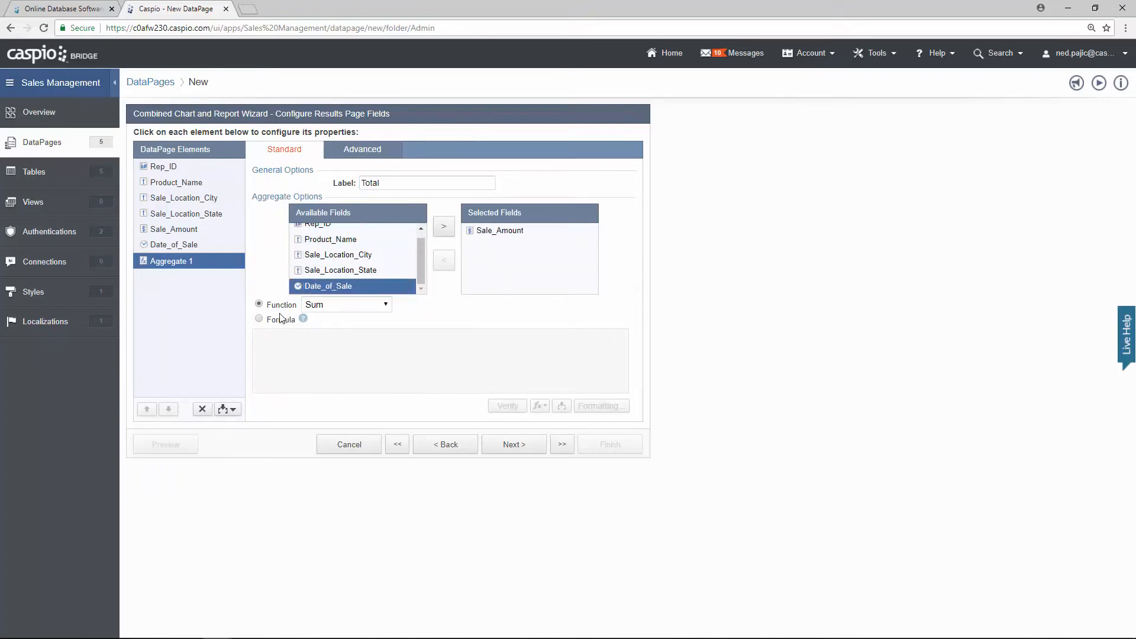
mouse_move(325, 320)
left_click(511, 444)
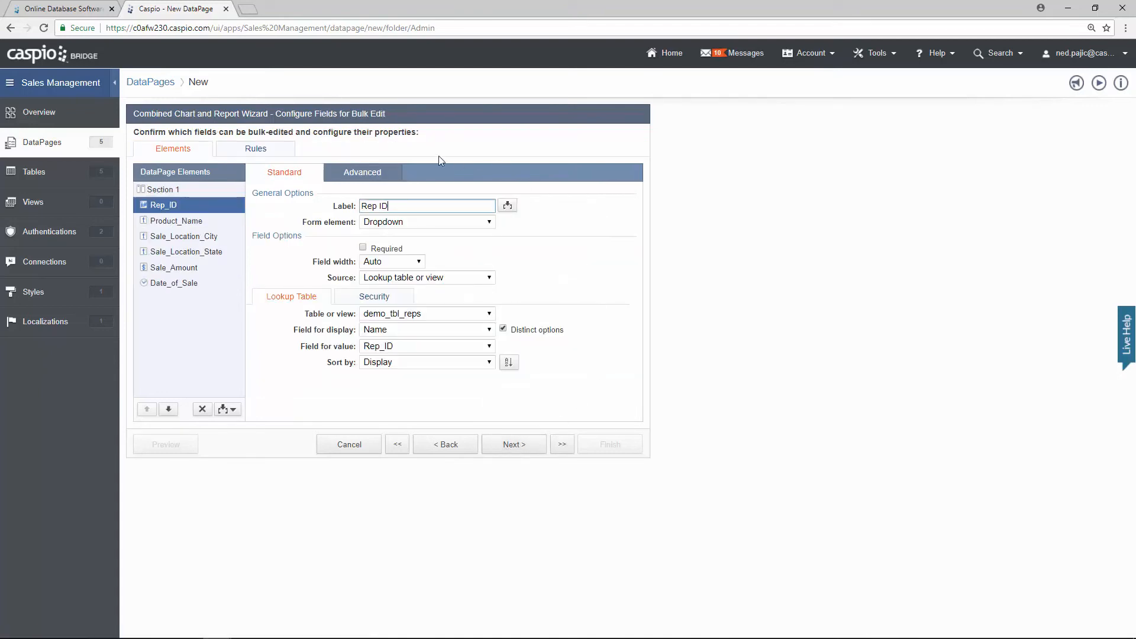
Step: Remove Date_of_Sale and Sale_Amount from the bulk edit fields
left_click(360, 117)
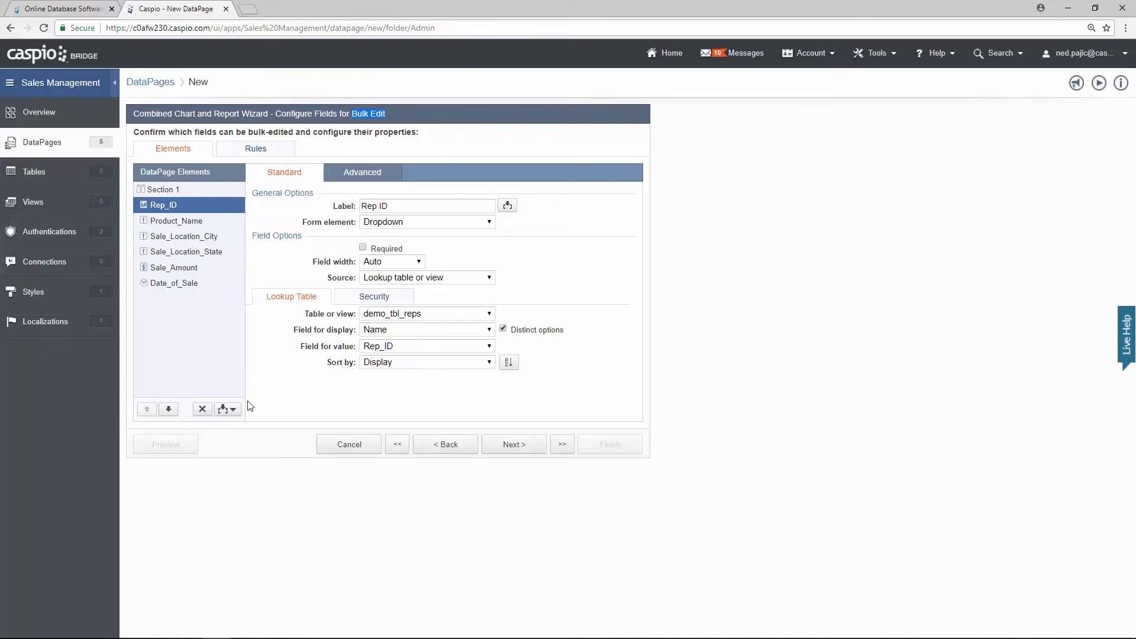
left_click(232, 410)
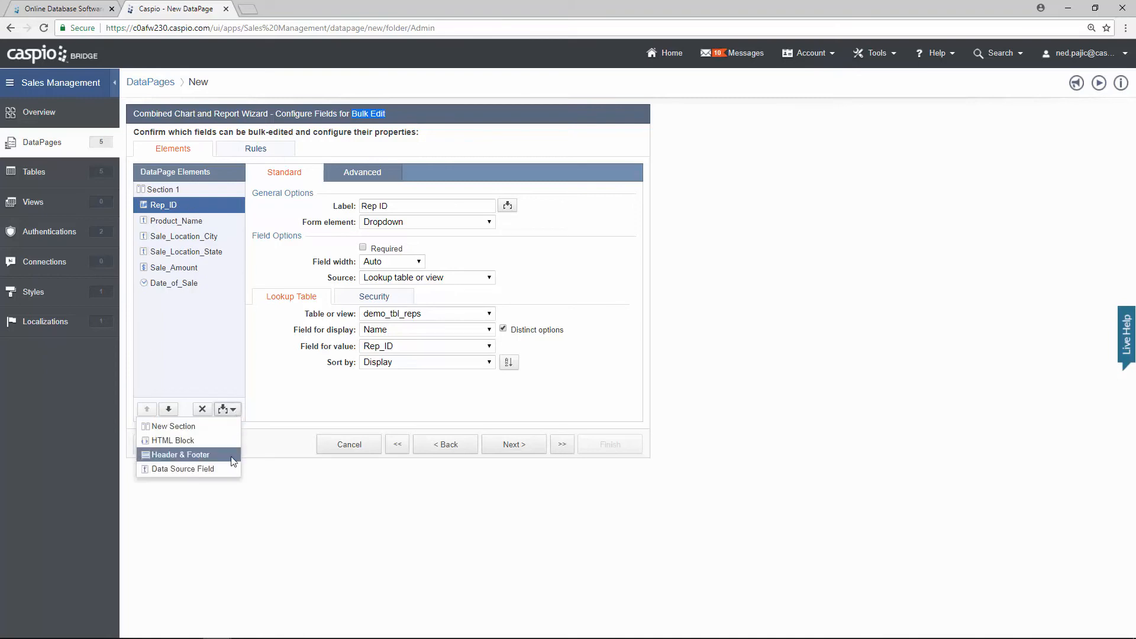
left_click(269, 408)
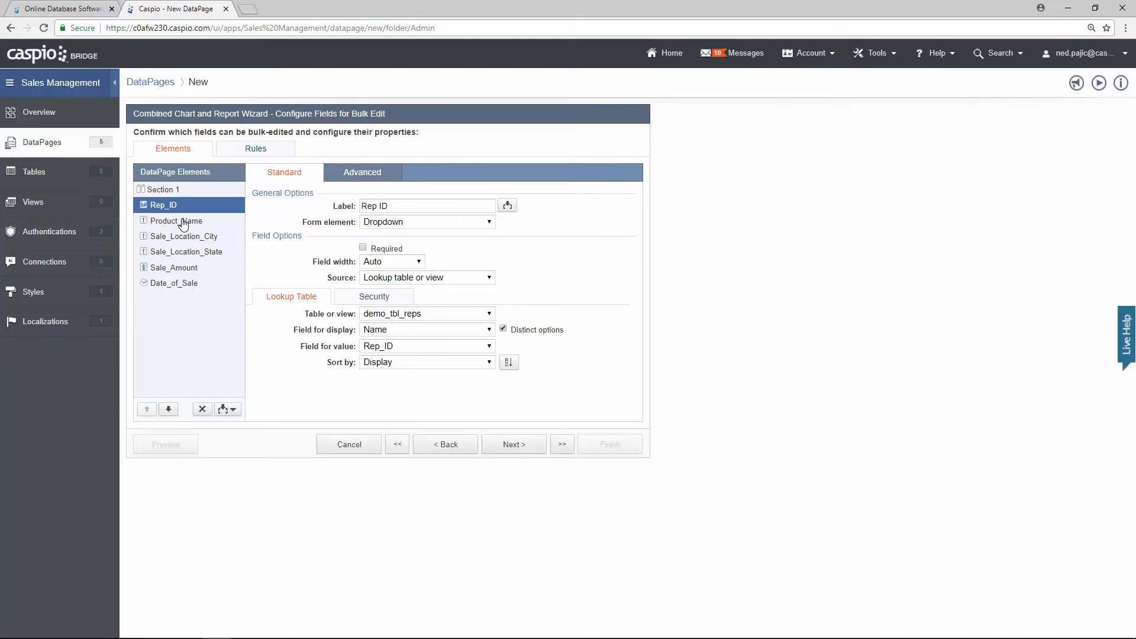
left_click(202, 282)
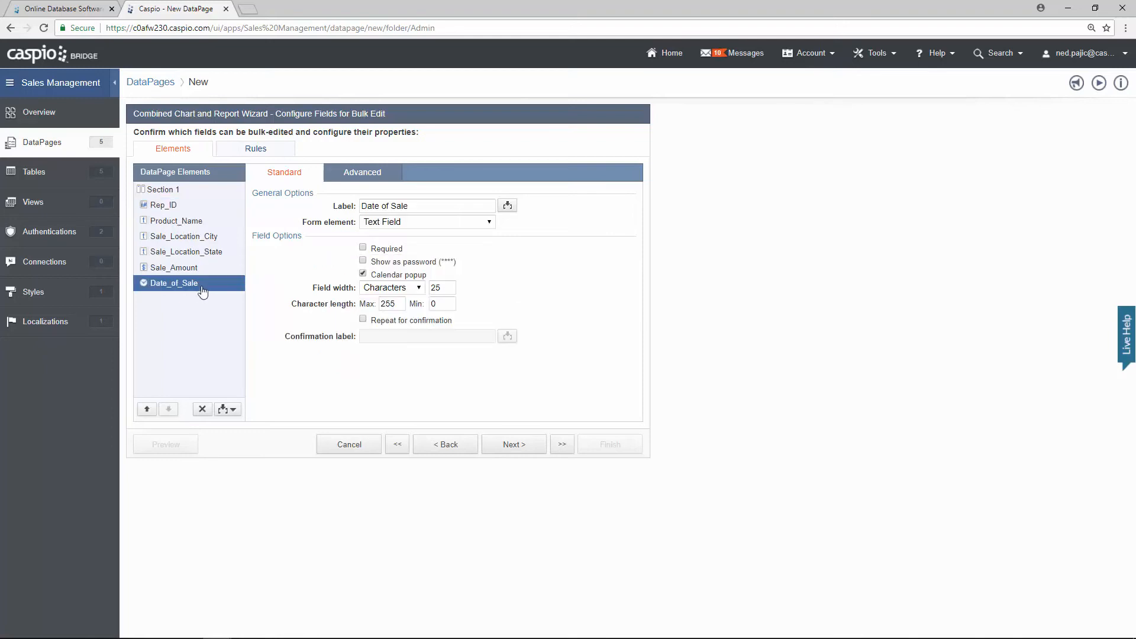
left_click(203, 409)
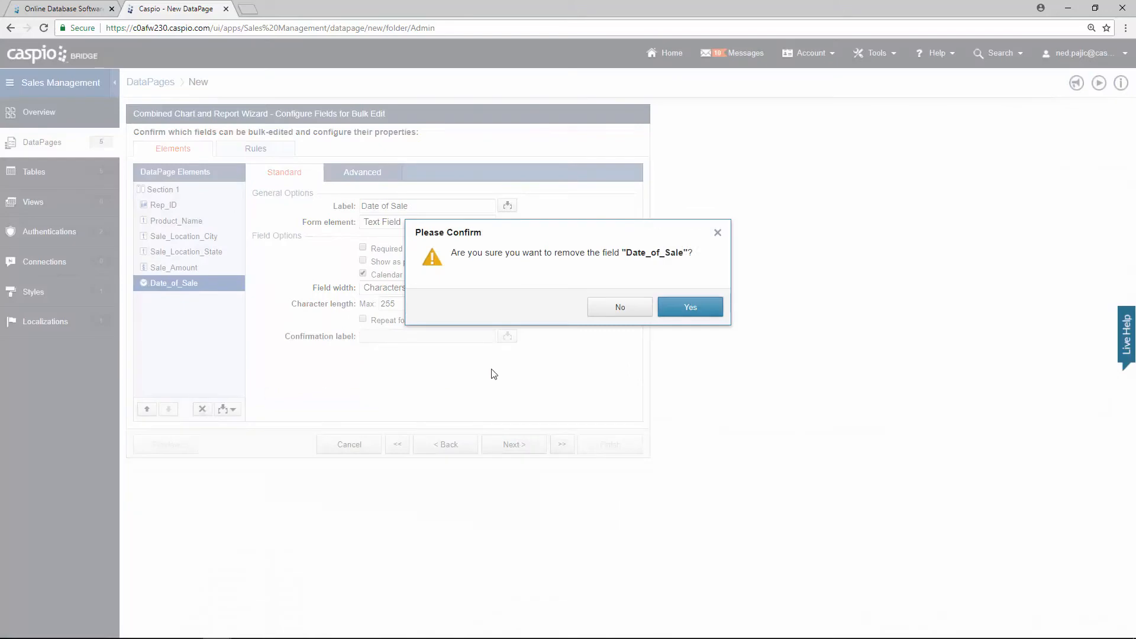
left_click(674, 308)
left_click(202, 409)
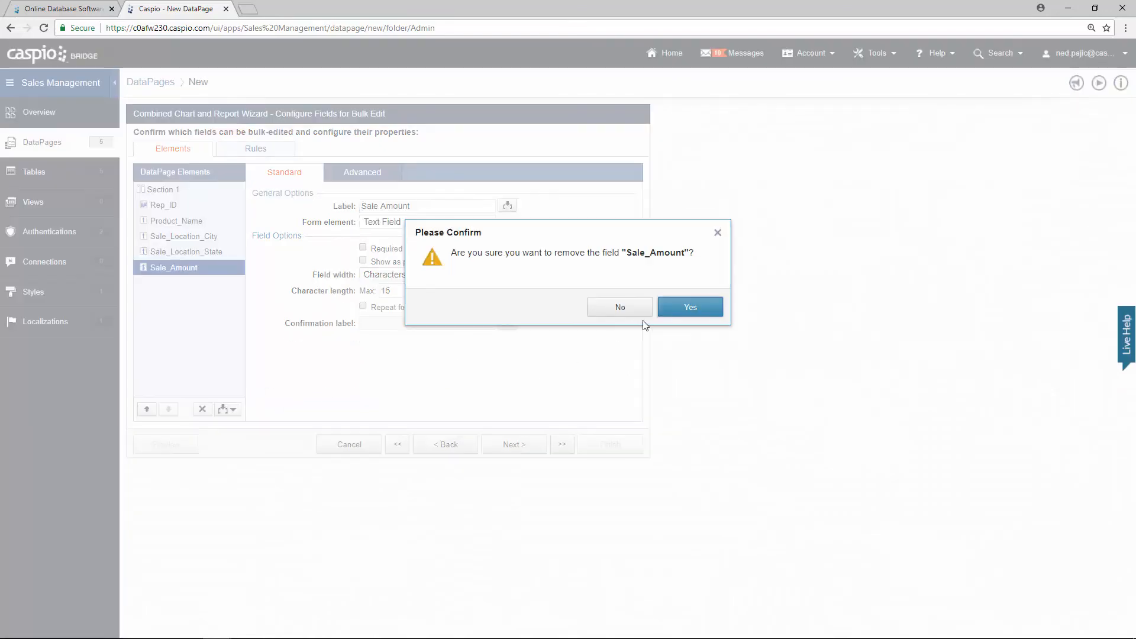
left_click(674, 309)
Step: Remove Sale_Location_State, Sale_Location_City and Product_Name, leaving only Rep_ID bulk-editable
left_click(201, 409)
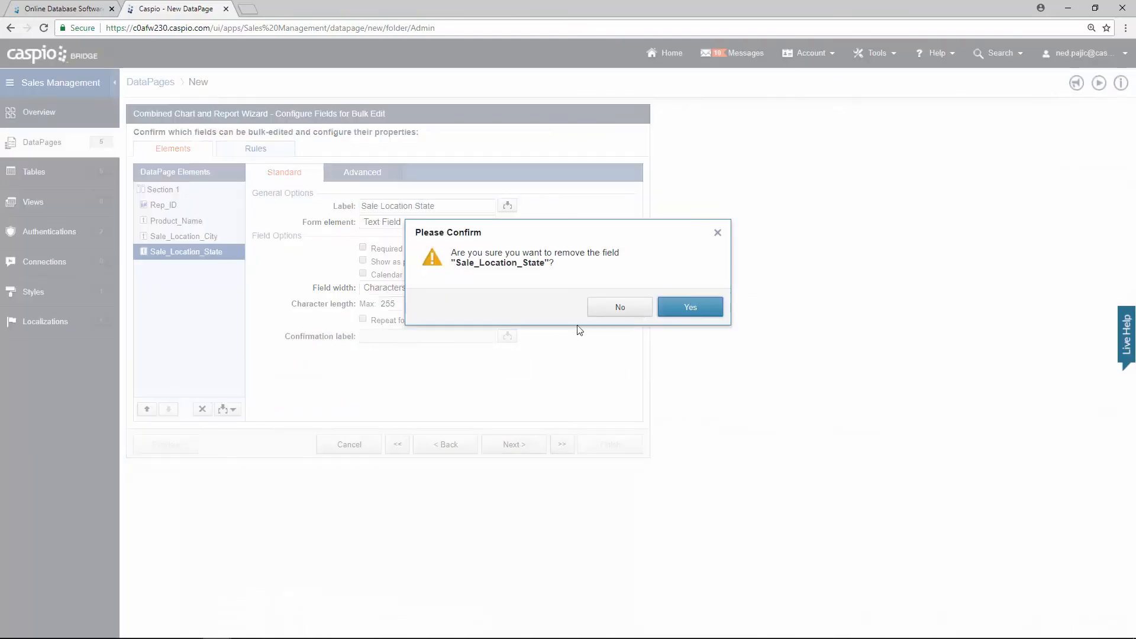
left_click(674, 309)
left_click(203, 409)
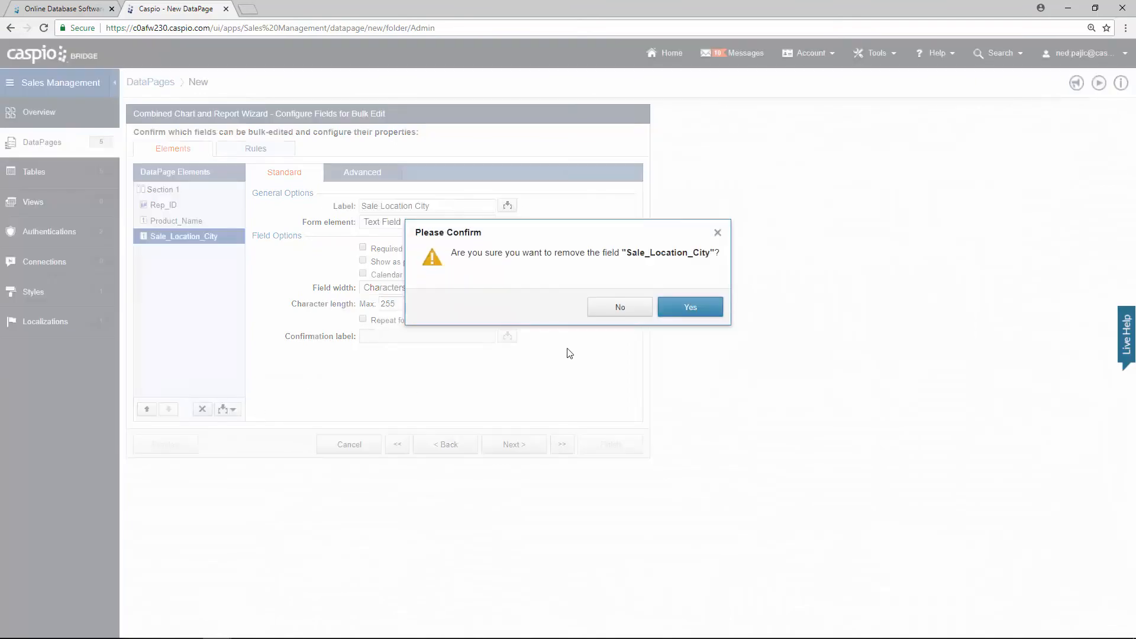
left_click(674, 308)
left_click(201, 408)
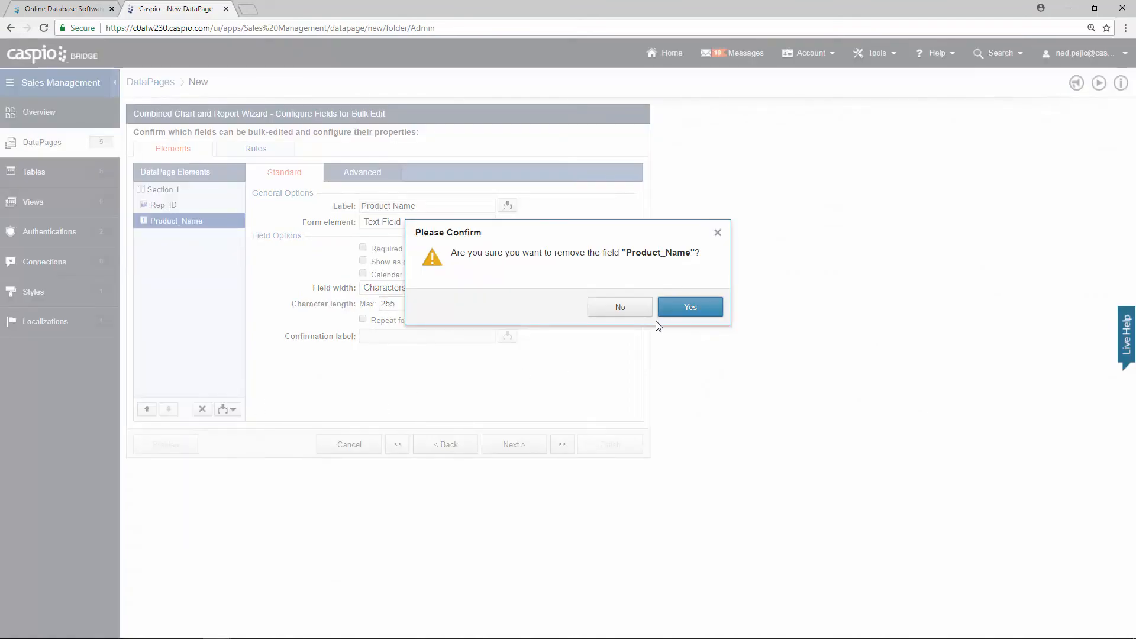
left_click(674, 309)
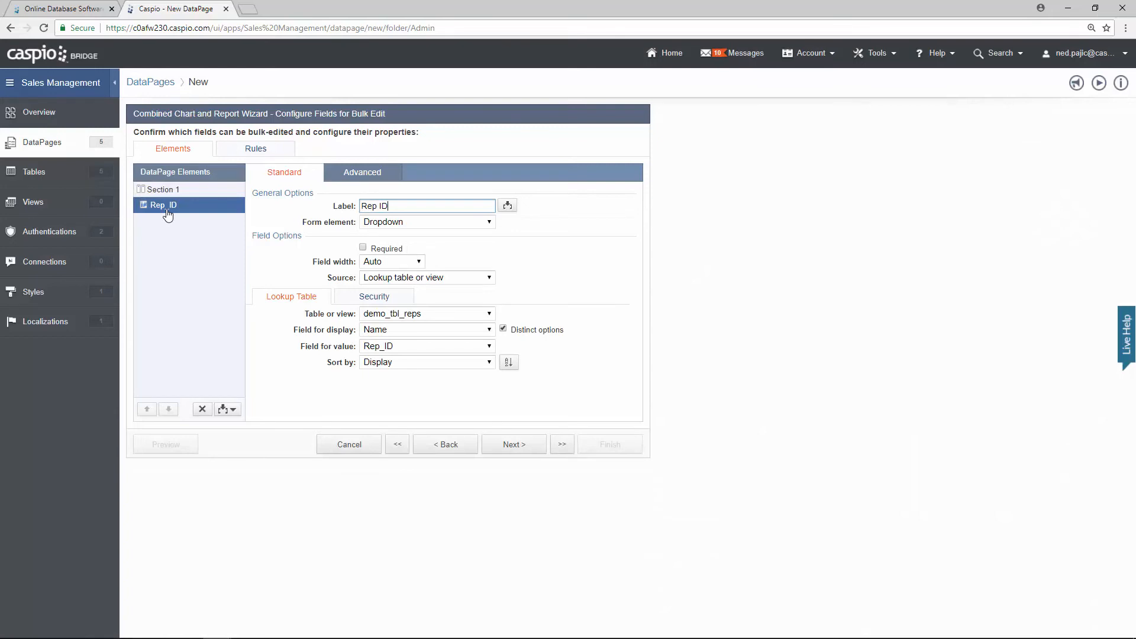
left_click(538, 445)
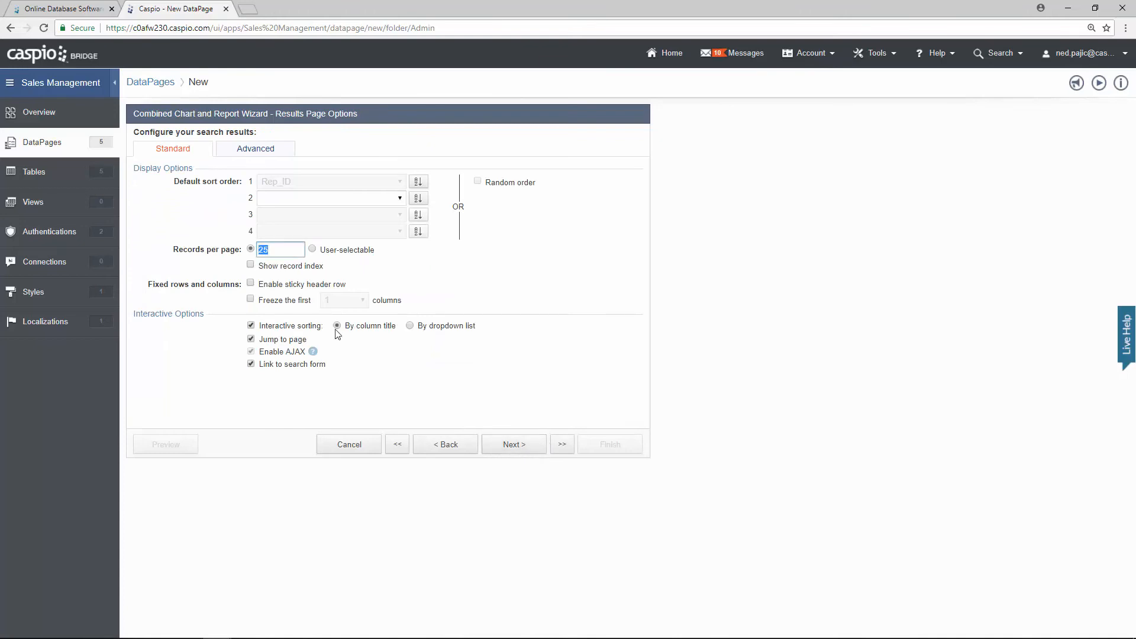
Step: Set 500 records per page and choose the Stacked Bar chart type
type("500")
left_click(520, 445)
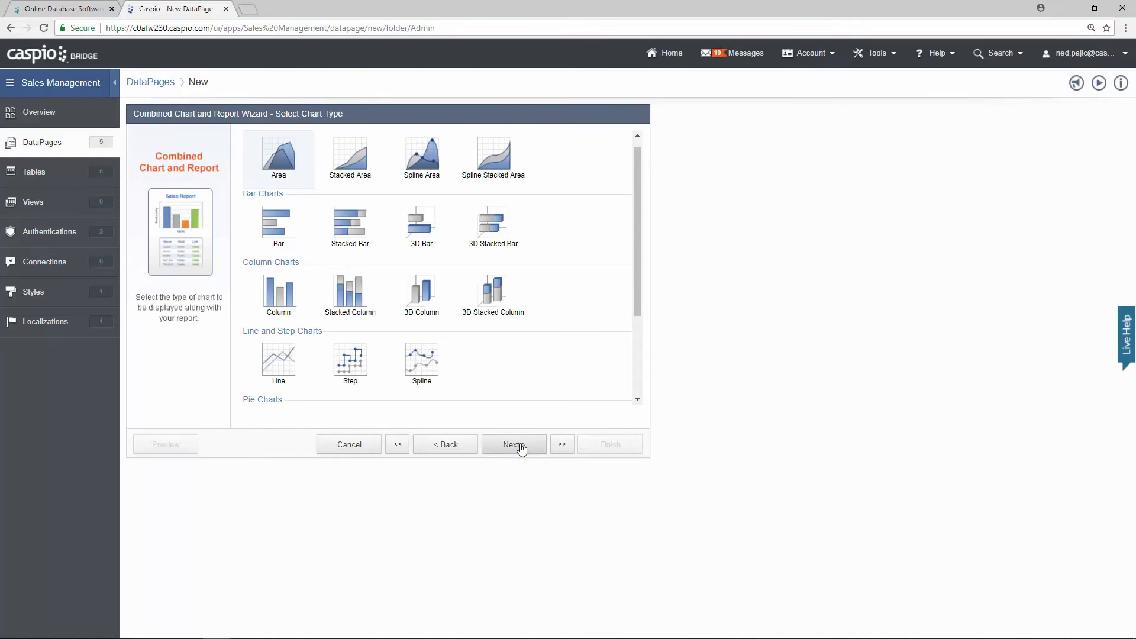
left_click(357, 230)
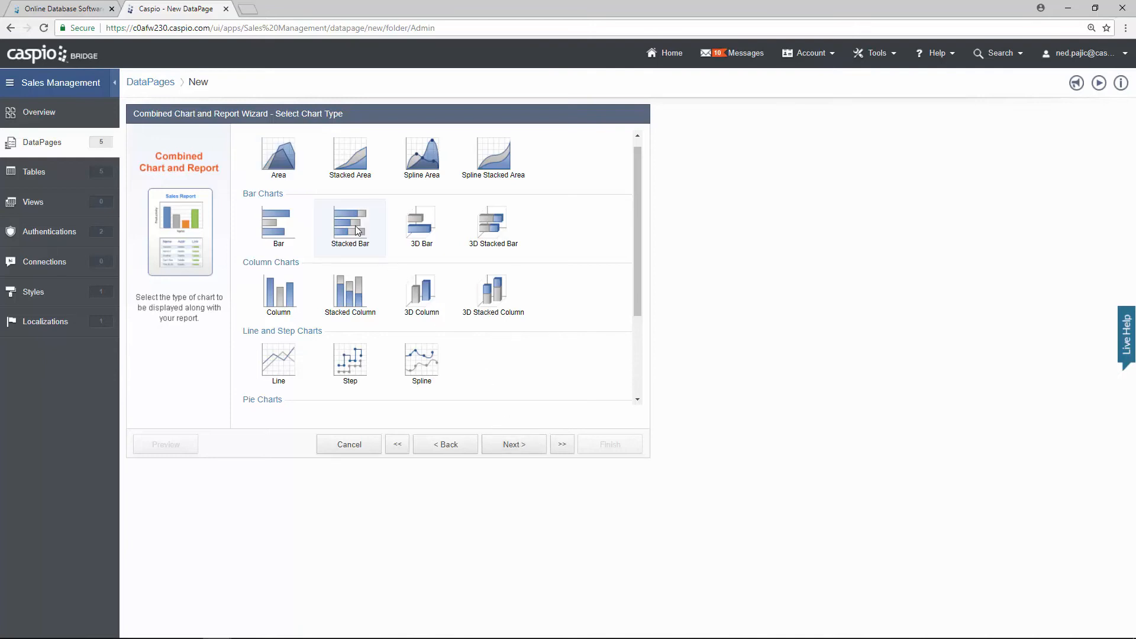
left_click(521, 448)
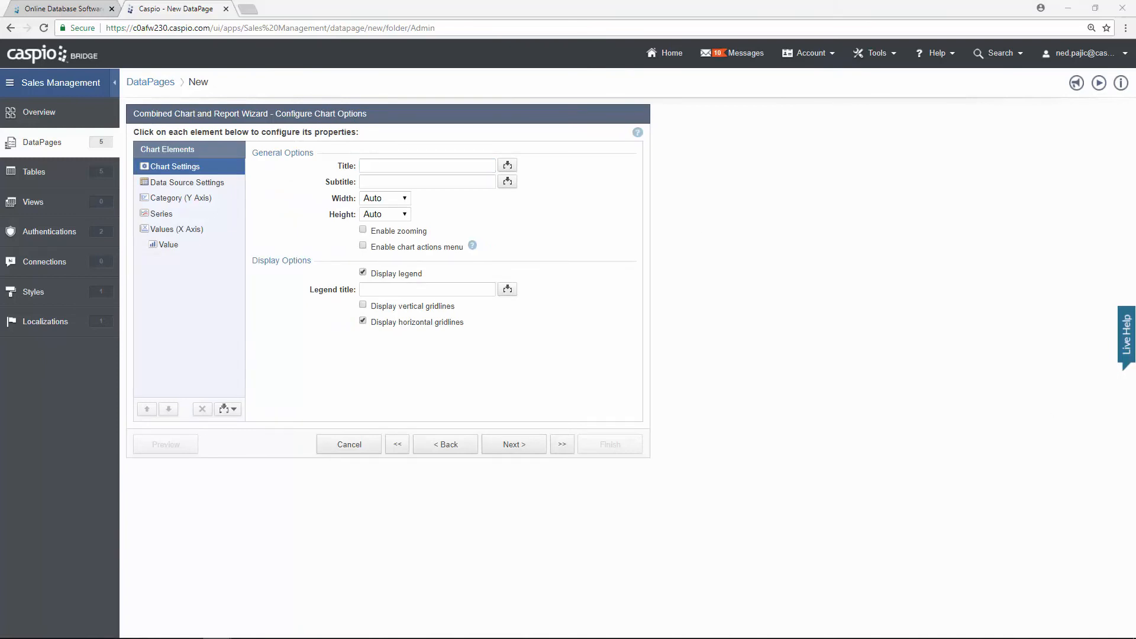
Step: Edit the chart title and use Rep_ID as the category with axis title 'Name'
left_click(450, 165)
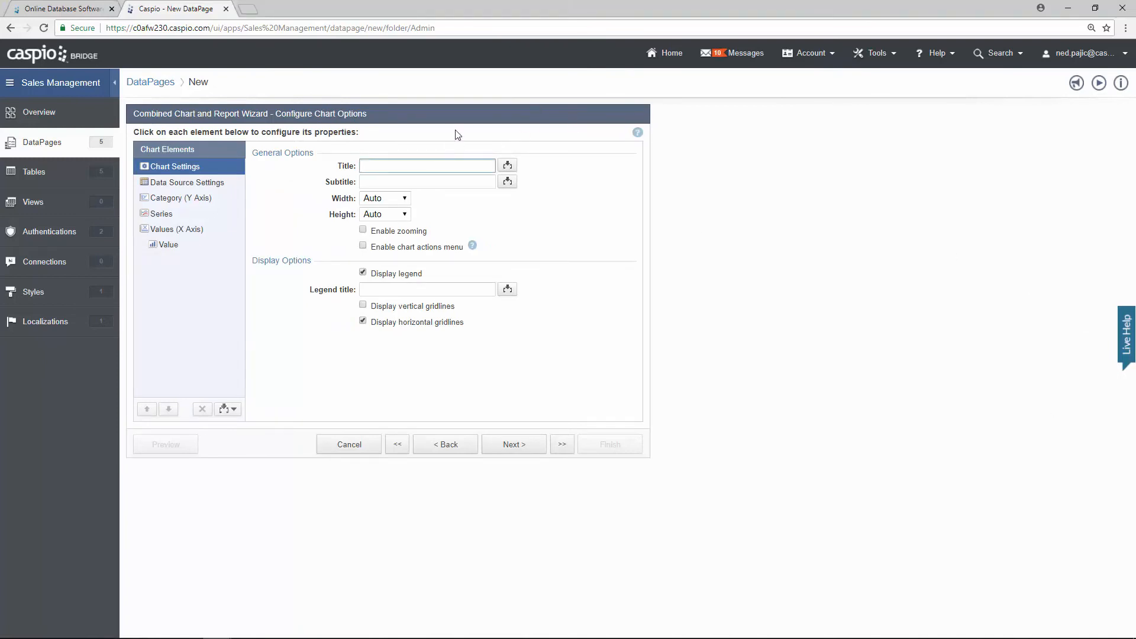
type("s")
key("Tab")
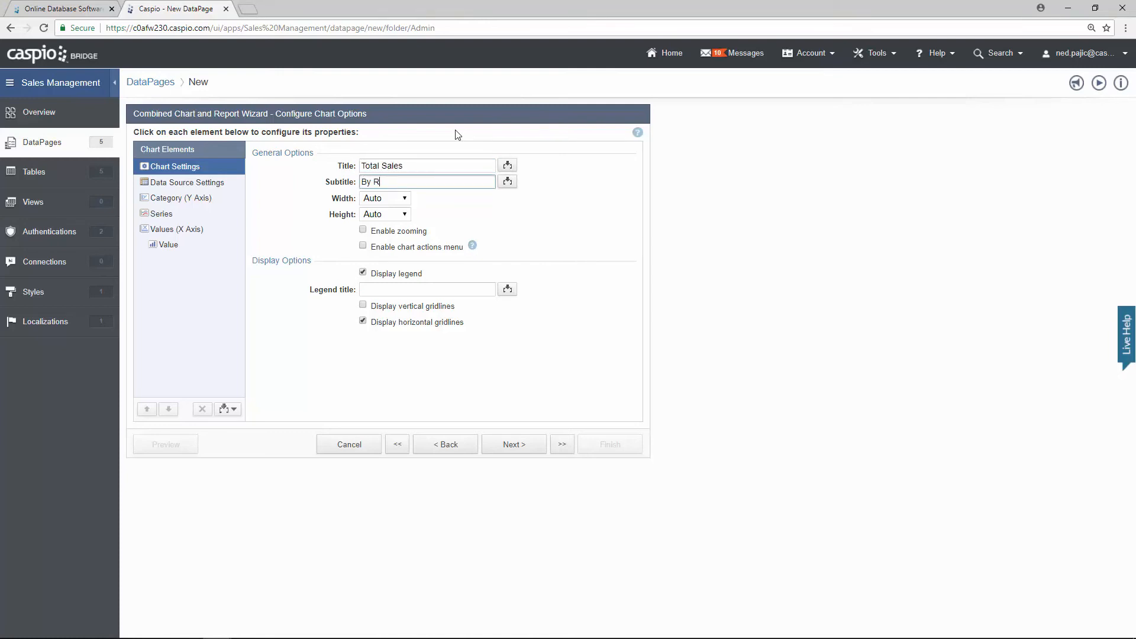
left_click(214, 188)
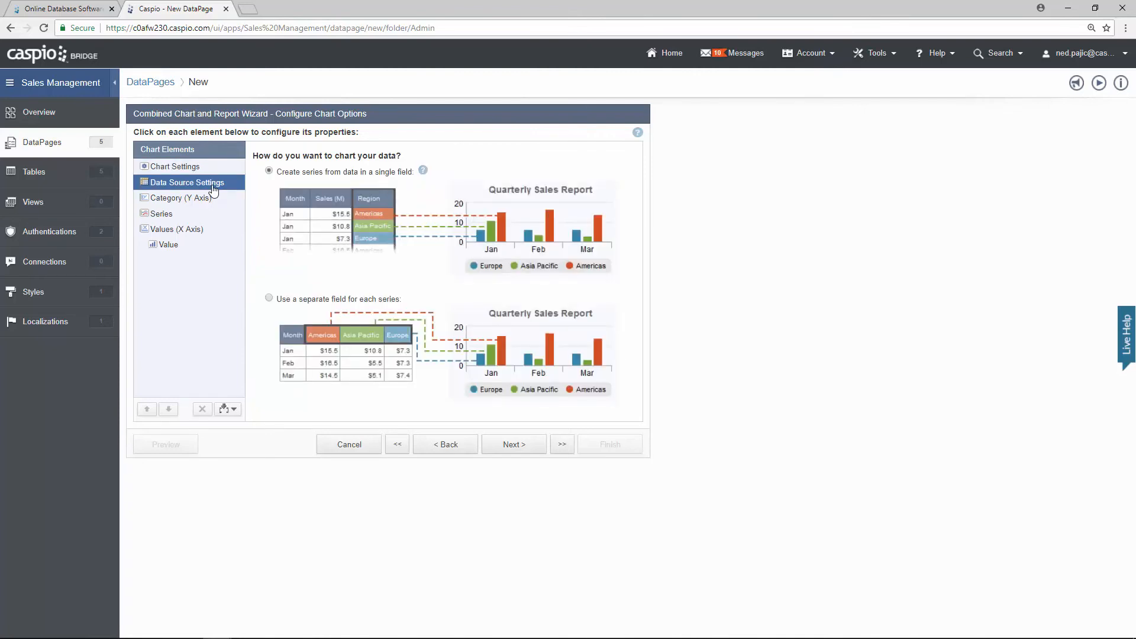
left_click(200, 204)
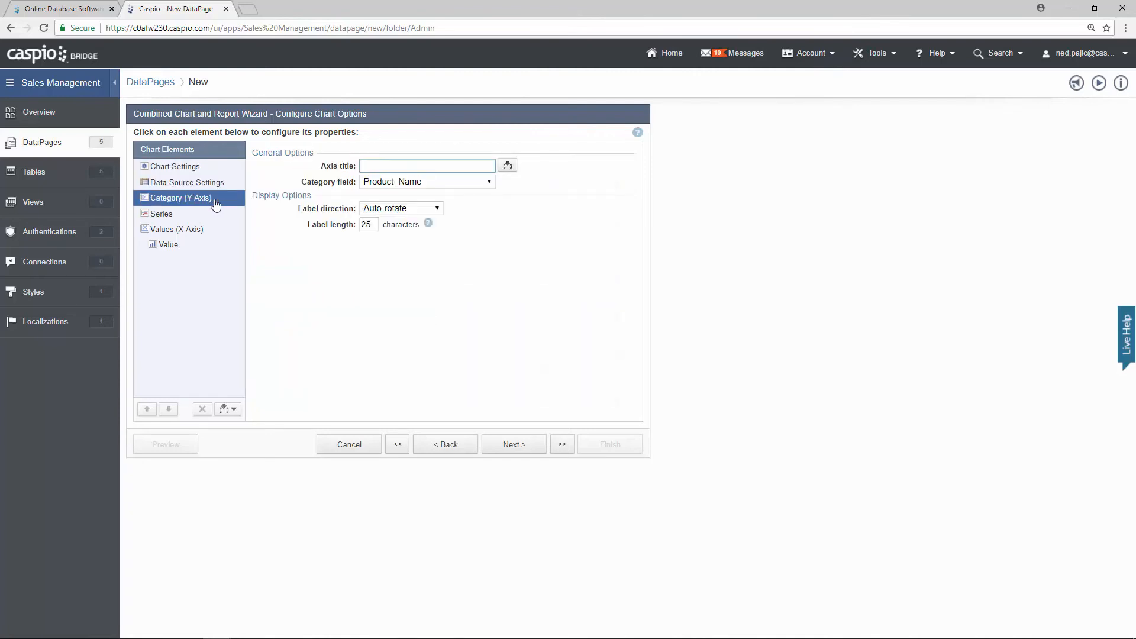
left_click(390, 182)
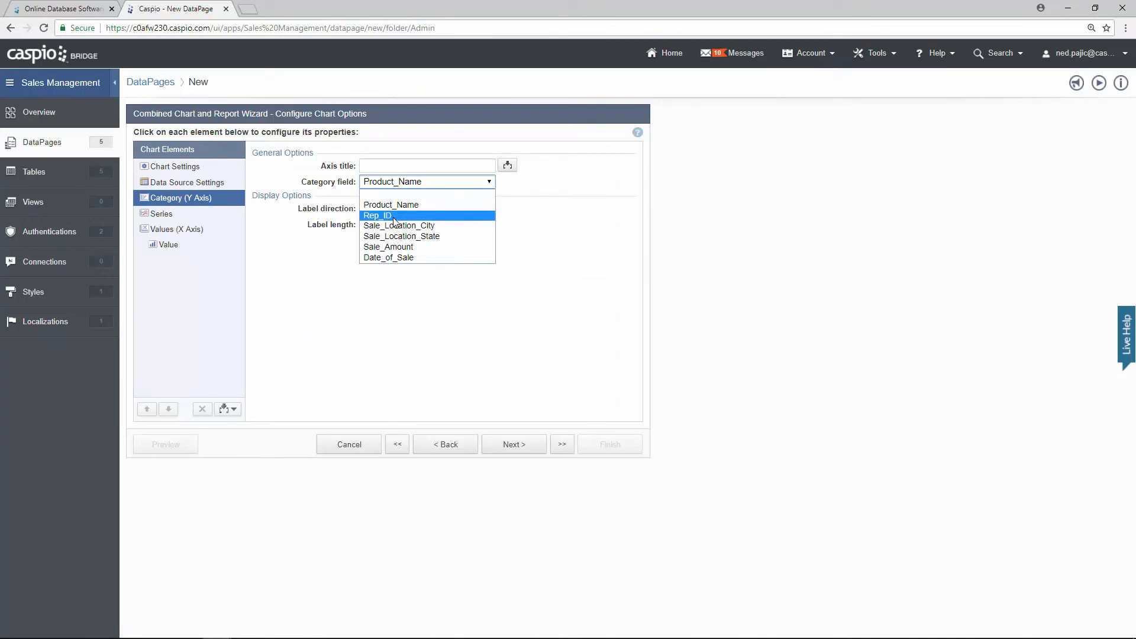
left_click(395, 218)
left_click(389, 164)
type("Name")
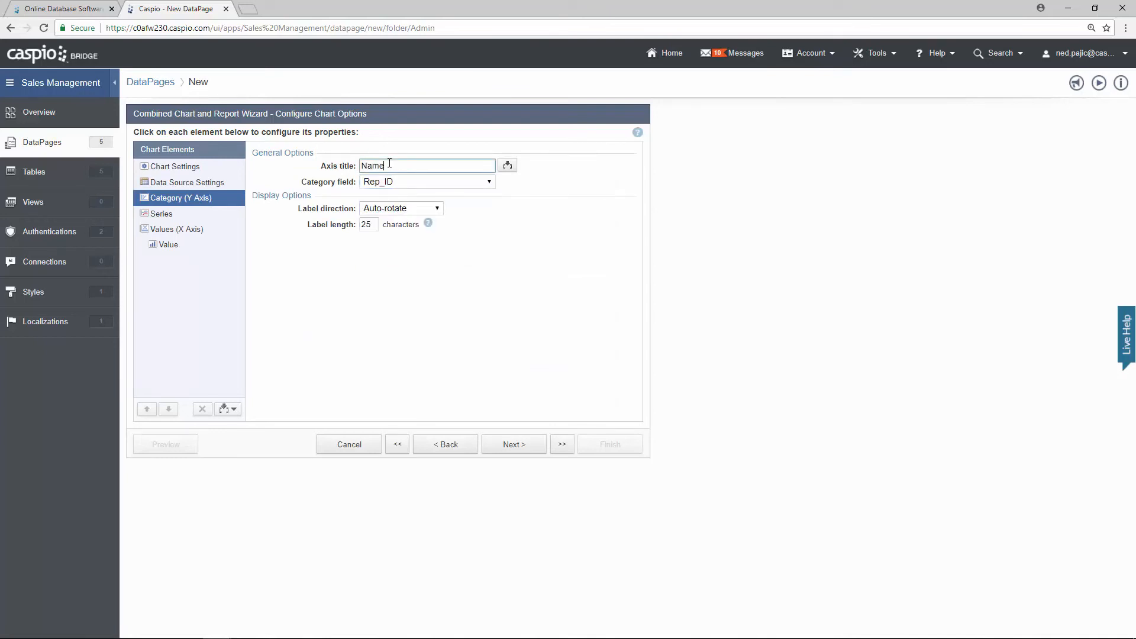
Step: Format the value axis numbers as currency
left_click(175, 216)
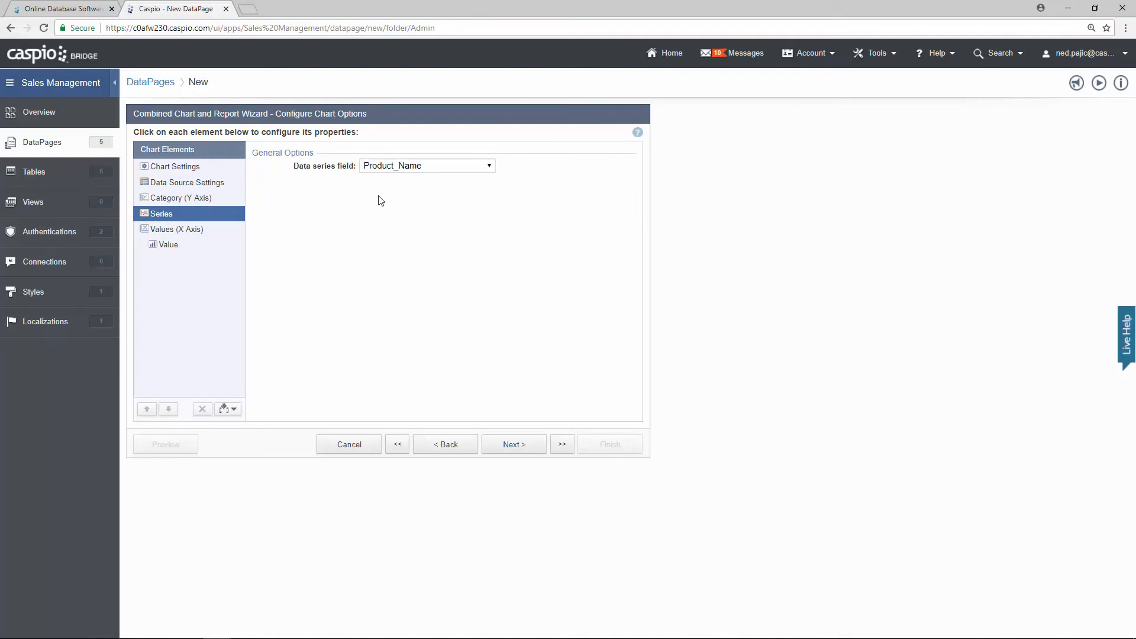
left_click(197, 229)
left_click(378, 165)
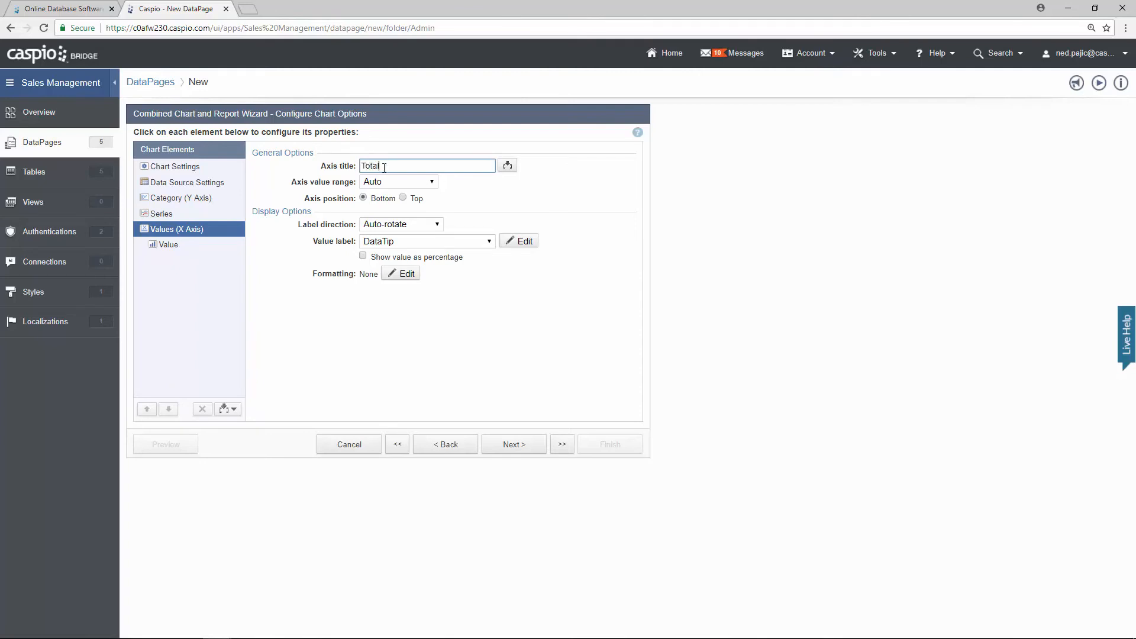
left_click(407, 274)
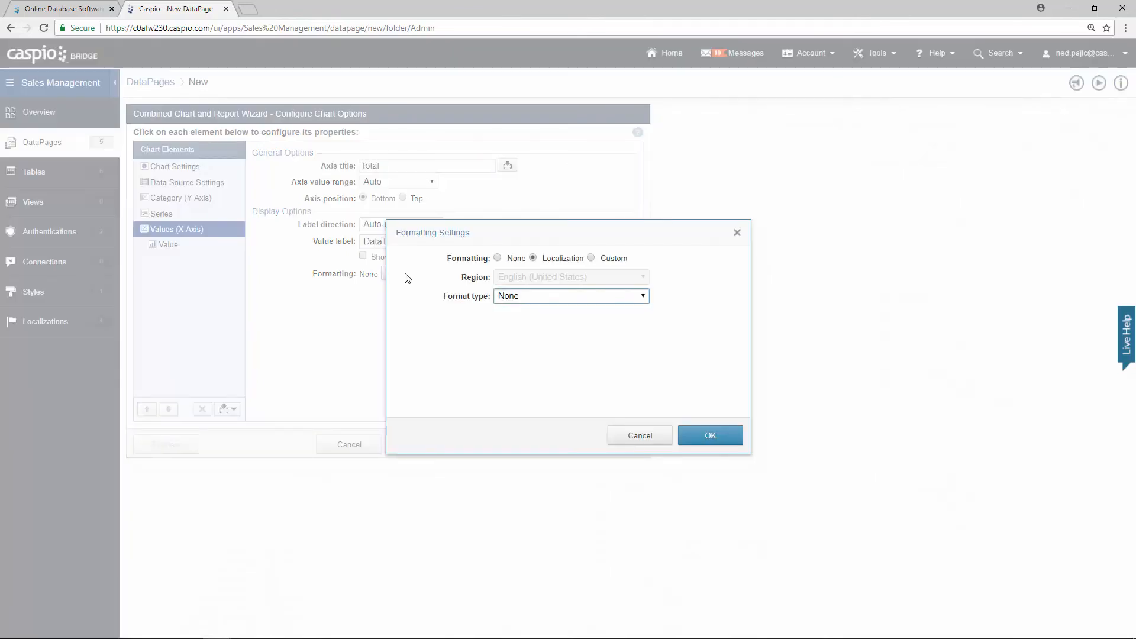
left_click(615, 260)
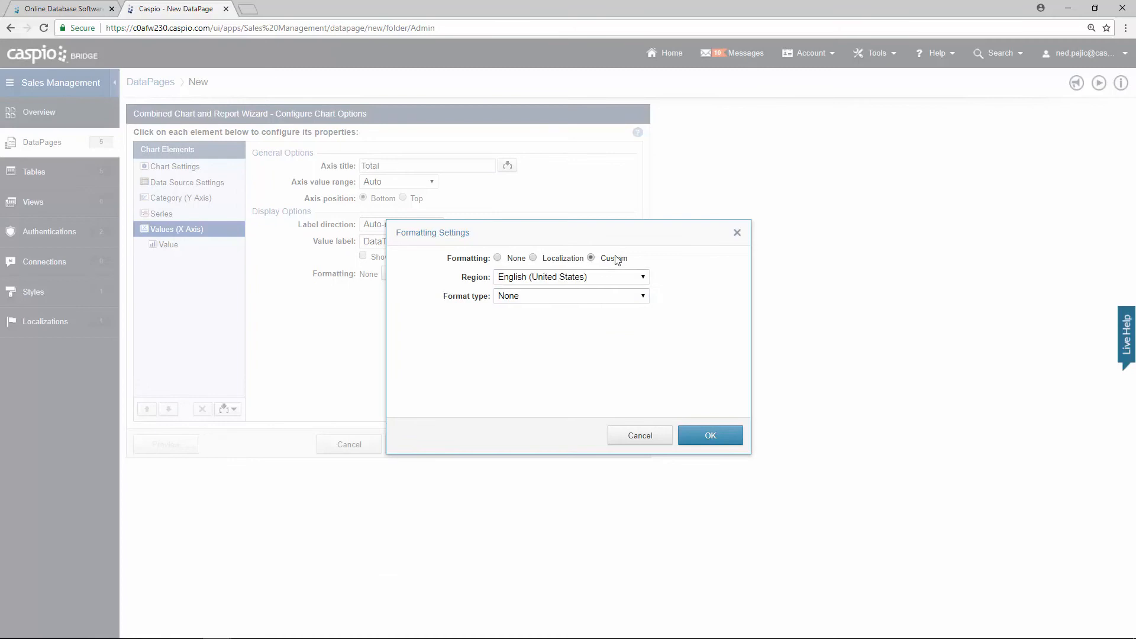
left_click(560, 300)
left_click(558, 330)
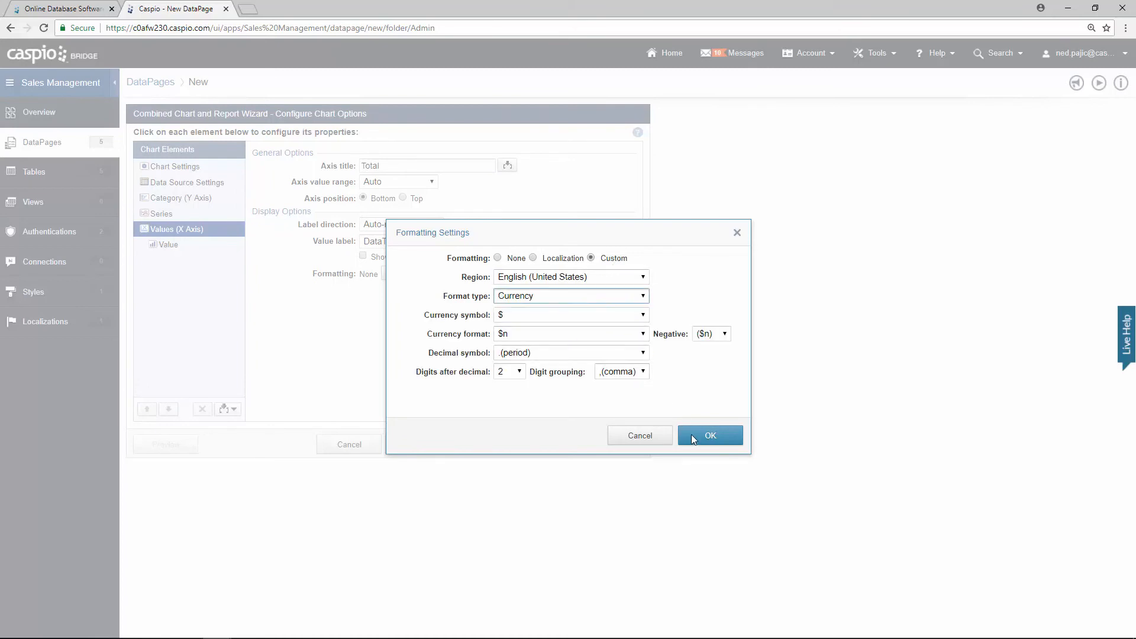
left_click(710, 436)
Step: Chart Sale_Amount as the value field
left_click(179, 248)
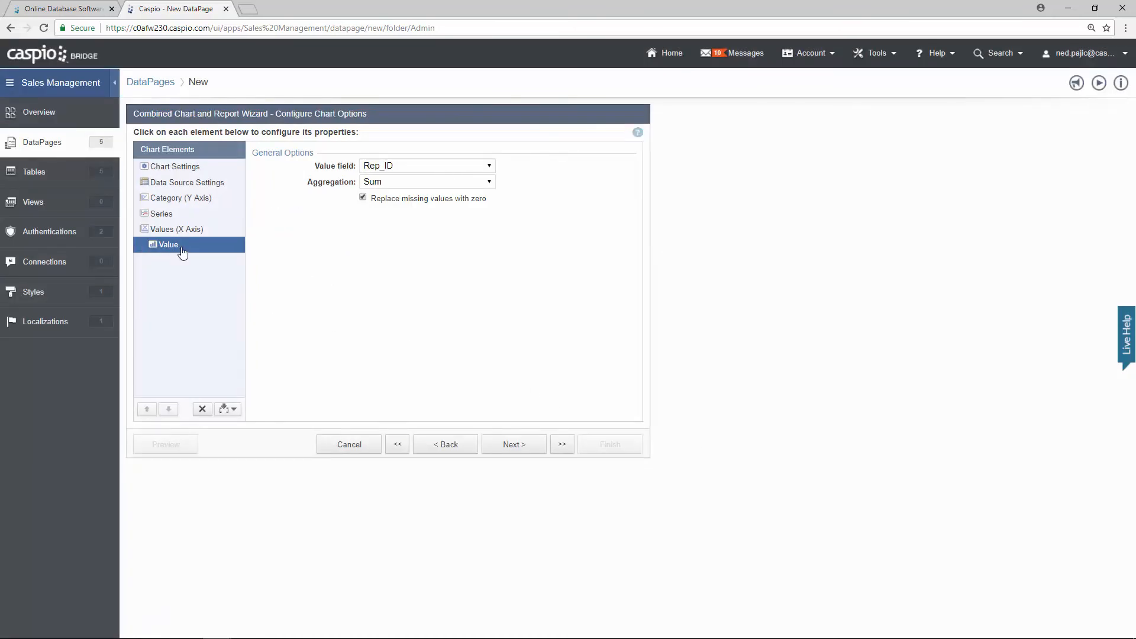
left_click(393, 166)
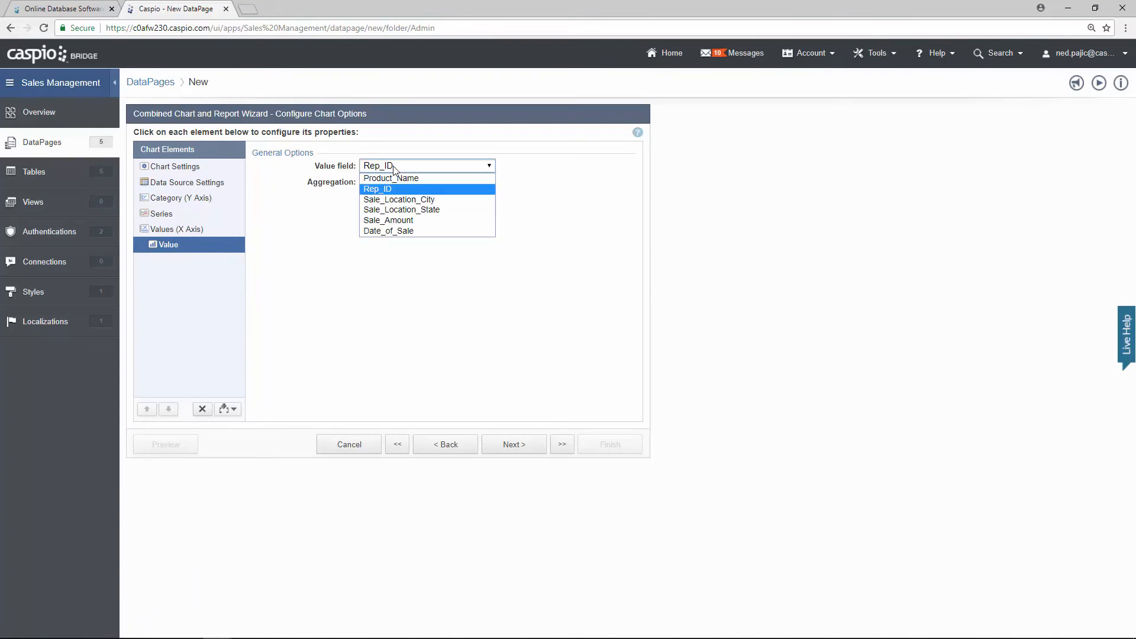
left_click(413, 221)
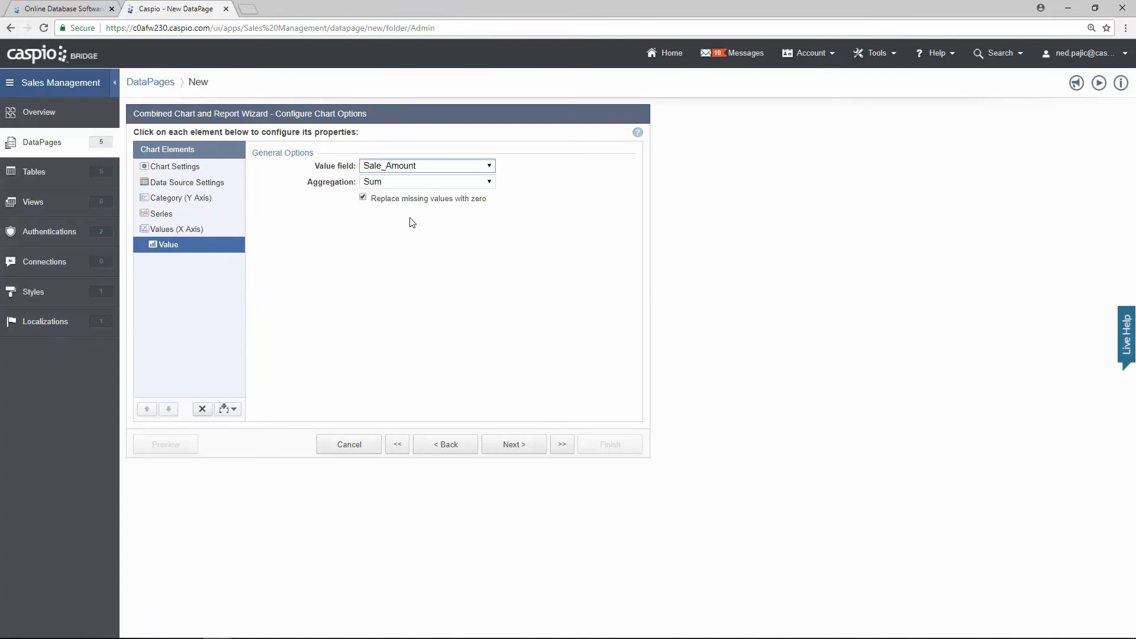
left_click(517, 451)
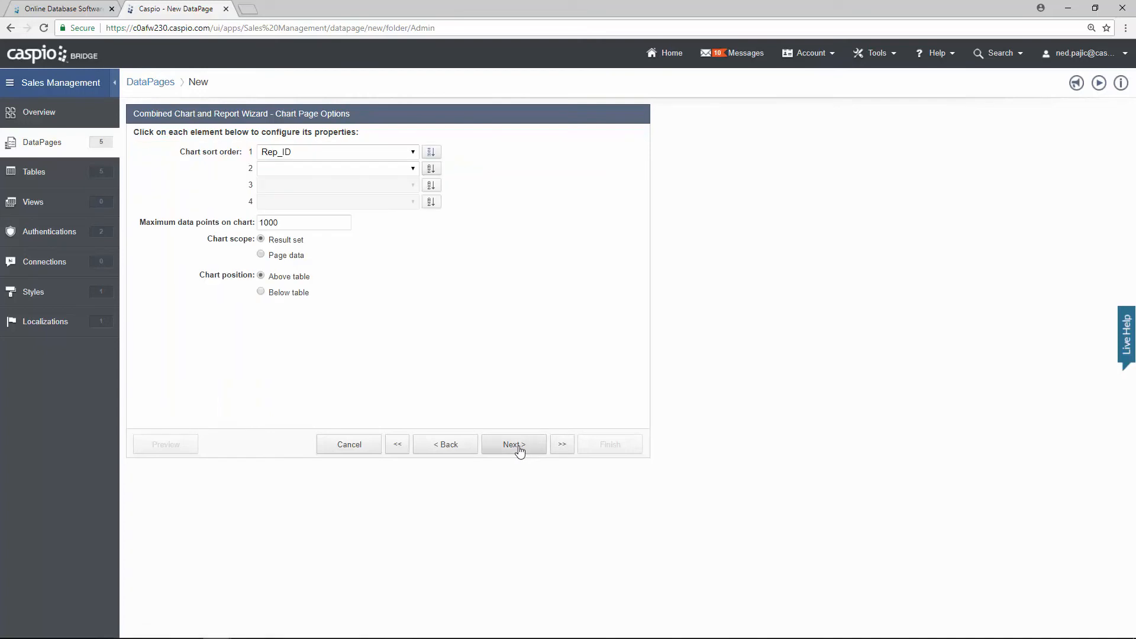
Step: Finish the View/Manage Sales DataPage with No Details Page and preview it
left_click(519, 451)
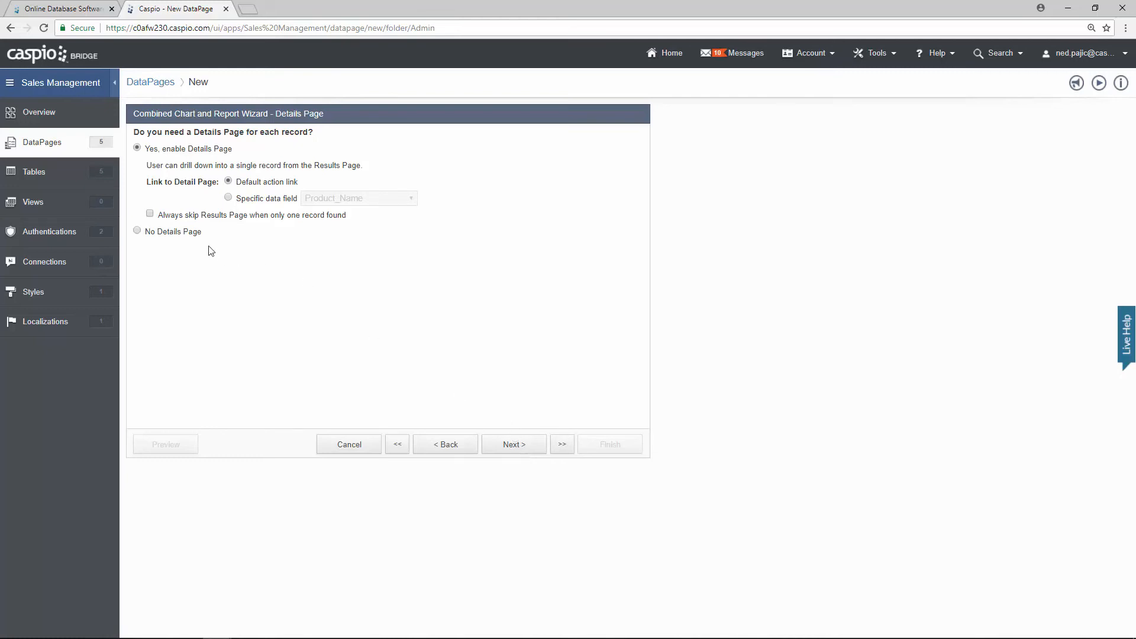
left_click(192, 235)
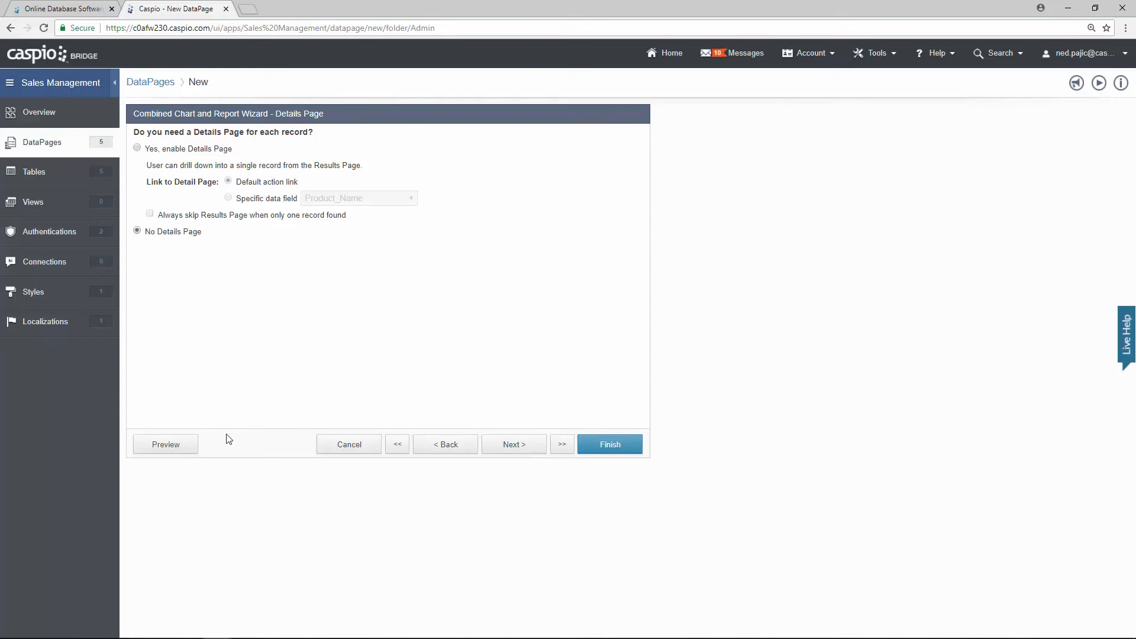
left_click(608, 442)
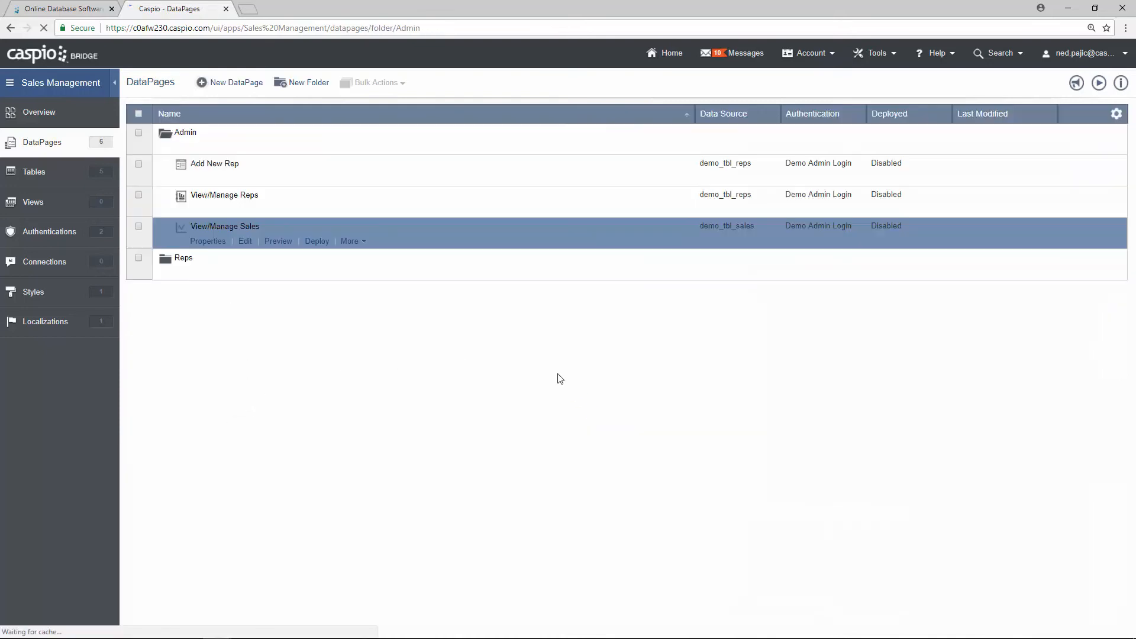
left_click(279, 241)
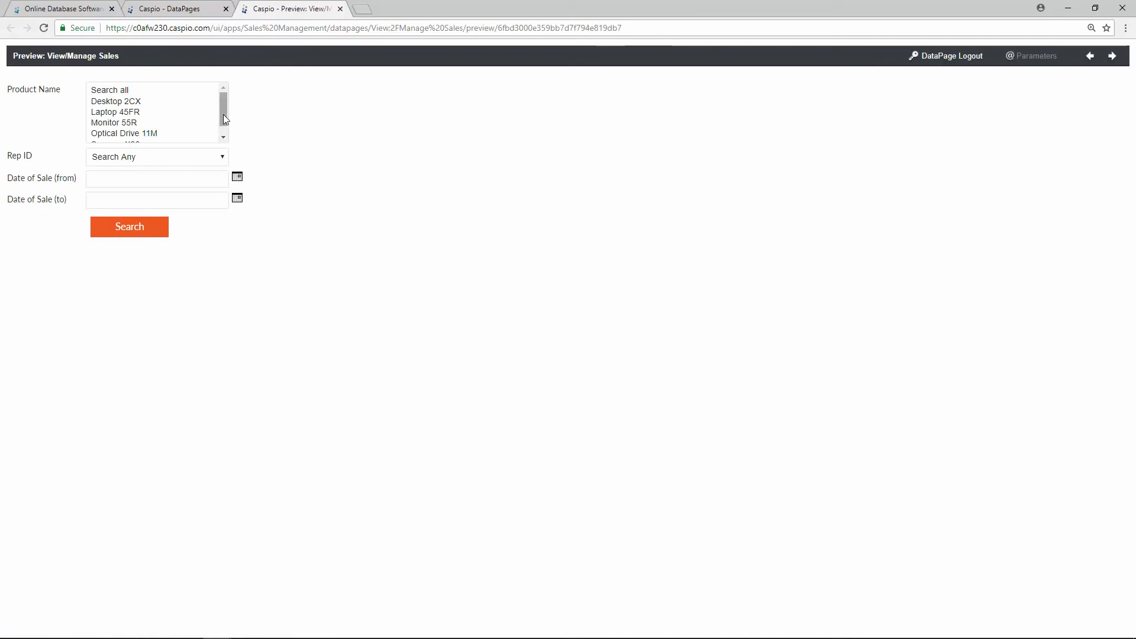
Step: Leave Product Name on Search all, Rep ID on Search Any, and the dates empty
left_click_drag(222, 115, 151, 125)
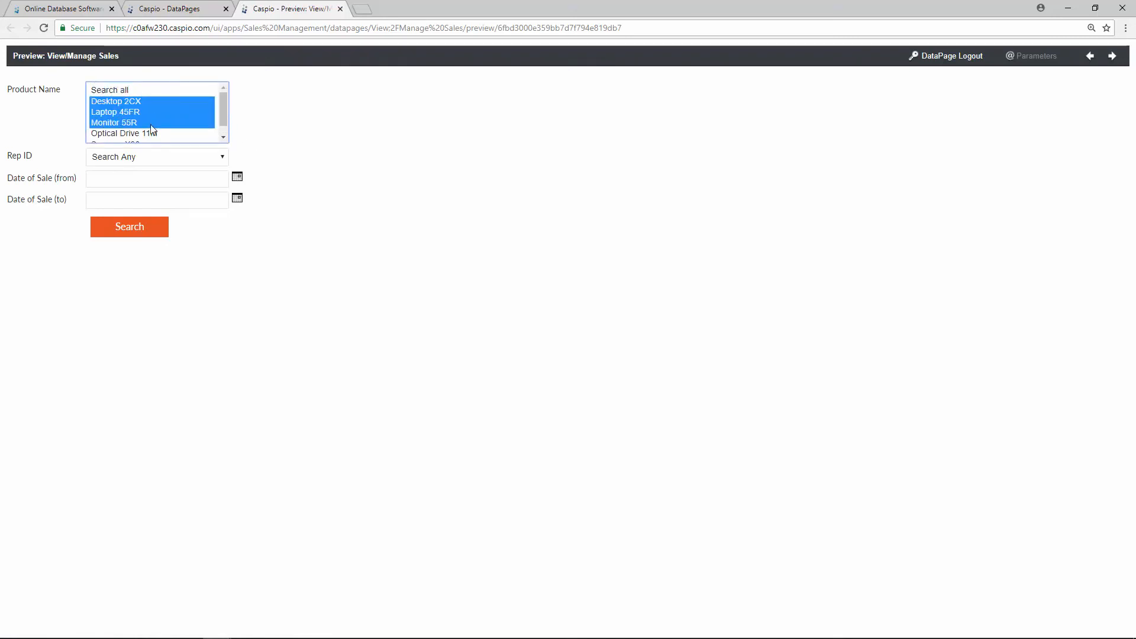
left_click(152, 124)
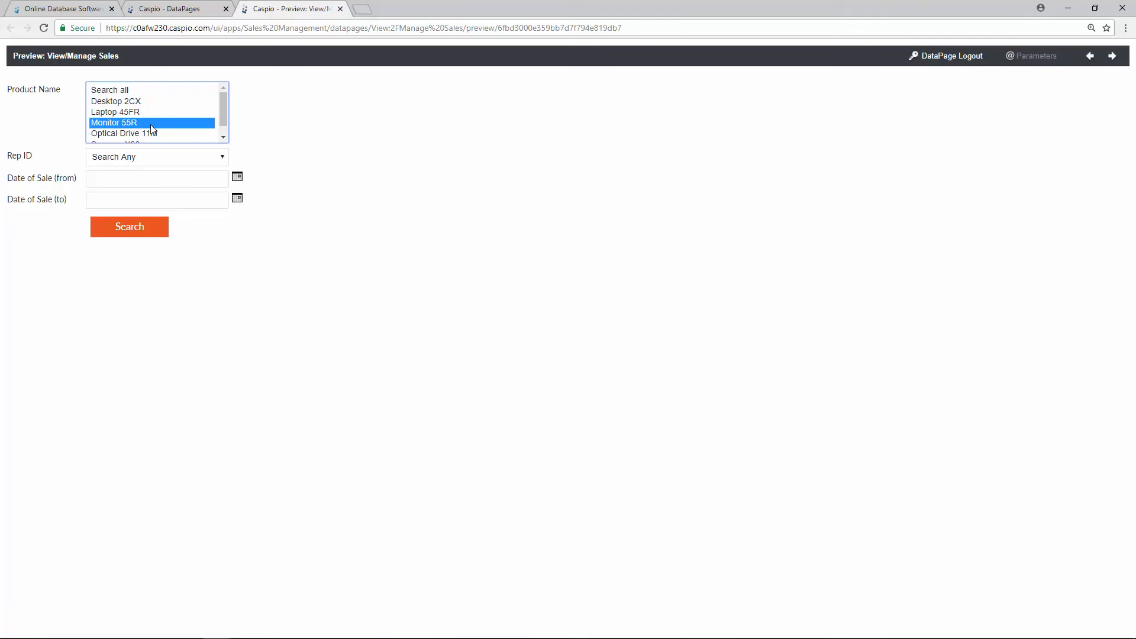
left_click(148, 92)
left_click(220, 158)
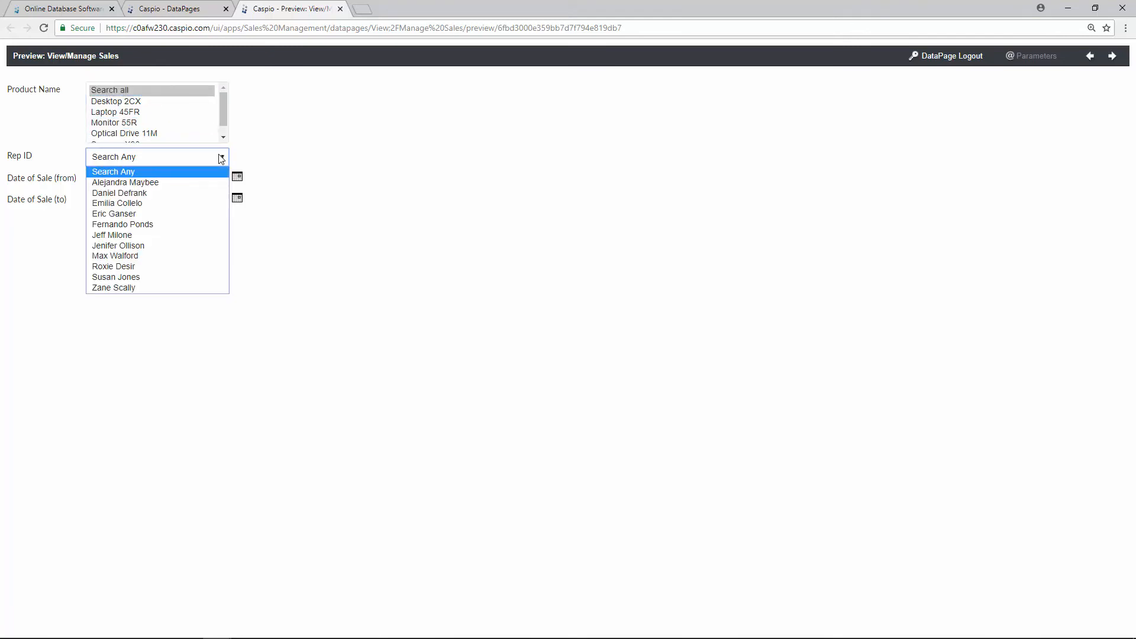
left_click(274, 150)
left_click(237, 177)
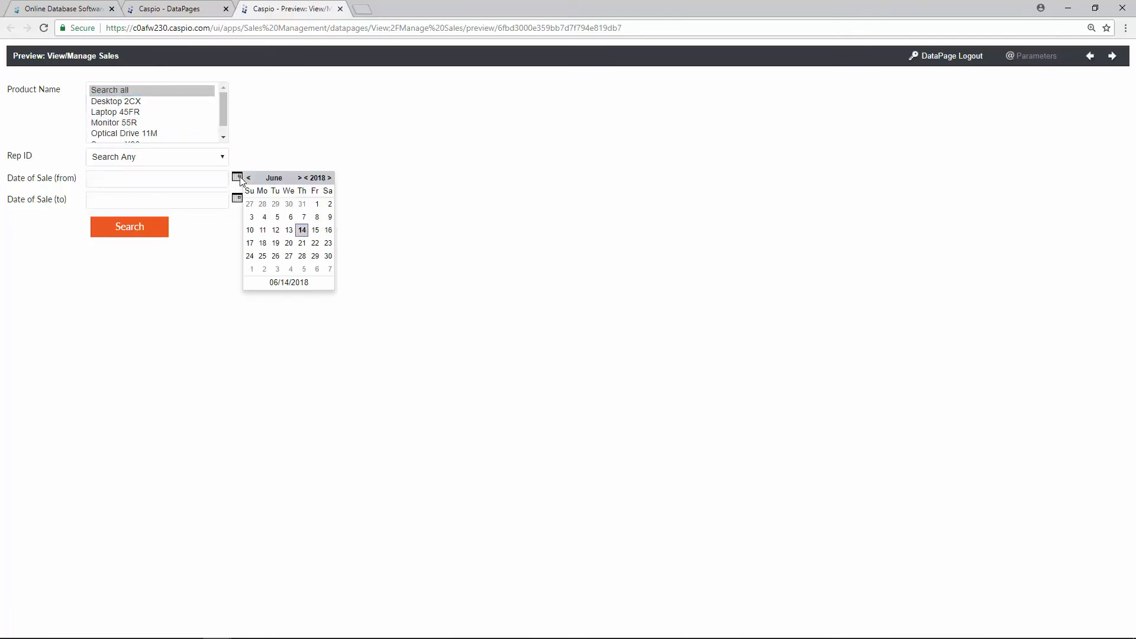
left_click(302, 150)
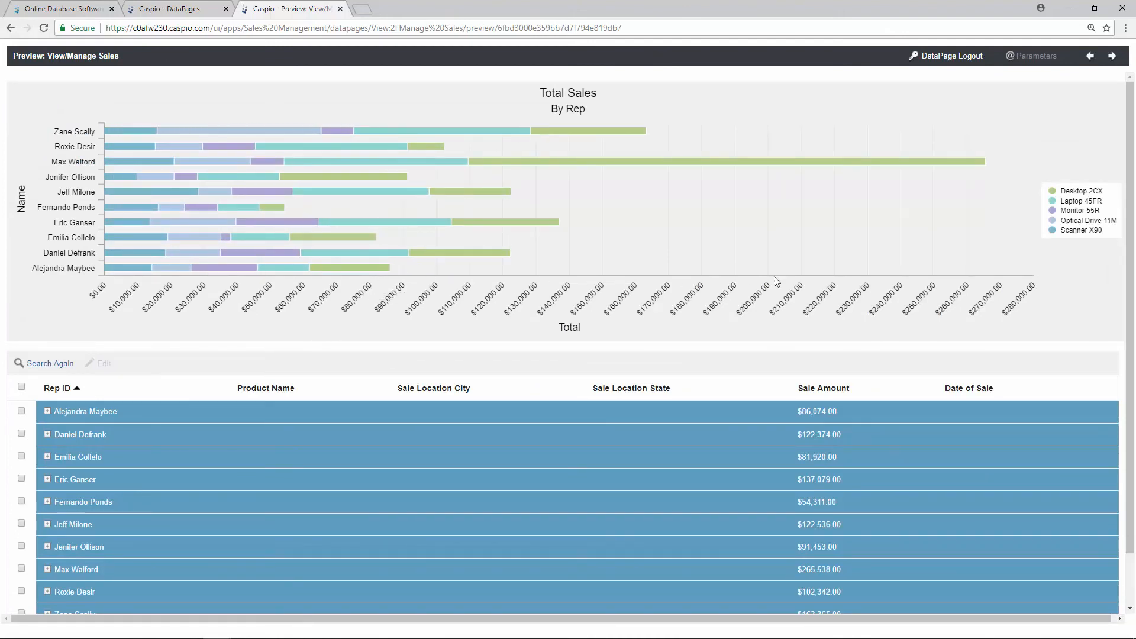
Step: Hide Scanner X90, Optical Drive 11M, Monitor 55R and Laptop 45FR, charting only Desktop 2CX
left_click(1074, 230)
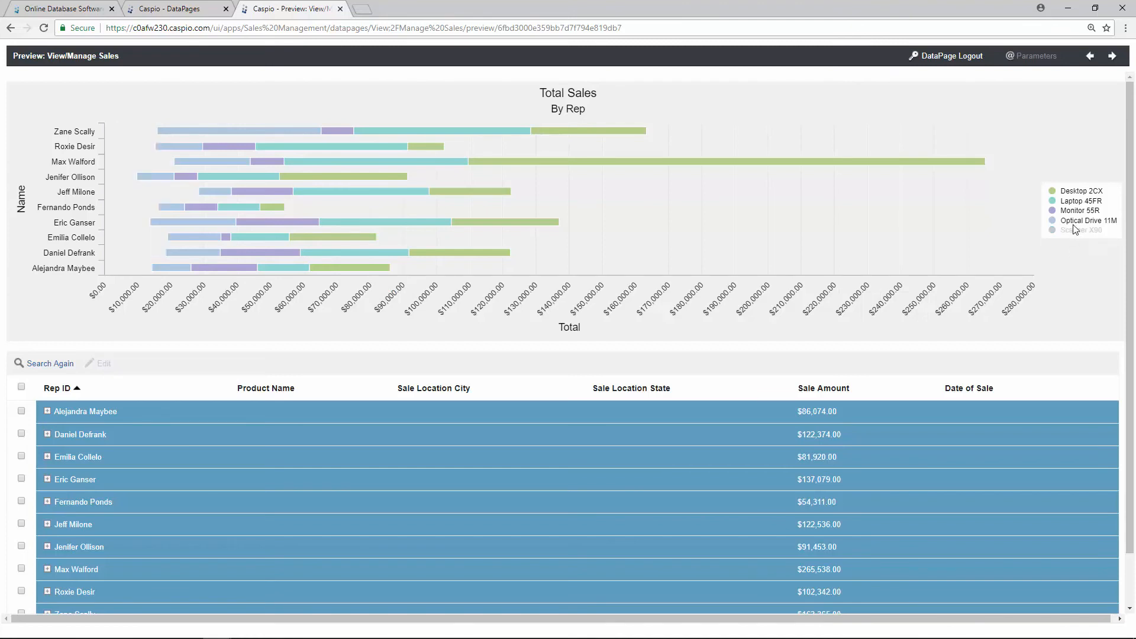
left_click(1073, 220)
left_click(1073, 210)
left_click(1074, 201)
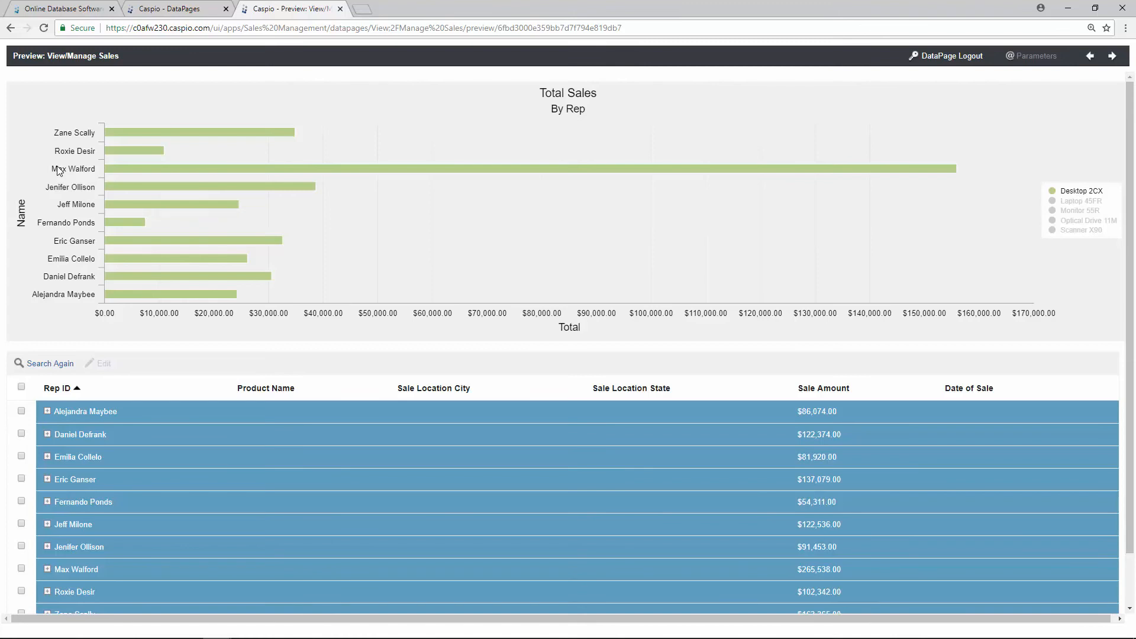
Step: Expand the top-selling rep's group and tick the $50,000.00 Desktop 2CX New York sale
mouse_move(255, 168)
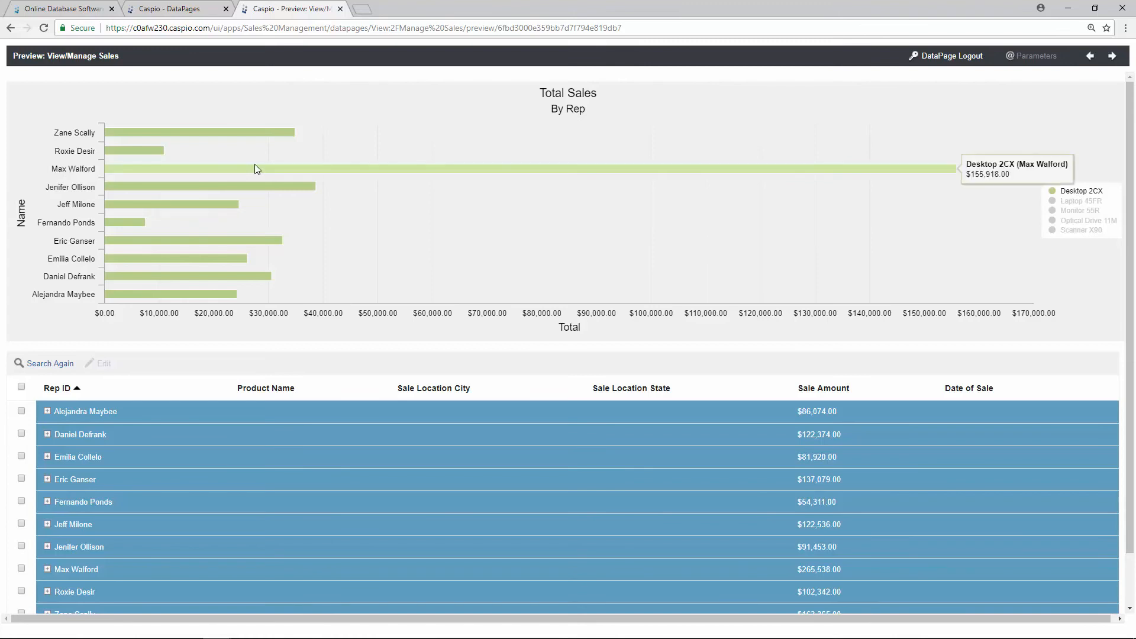
scroll(261, 163, "down", 1)
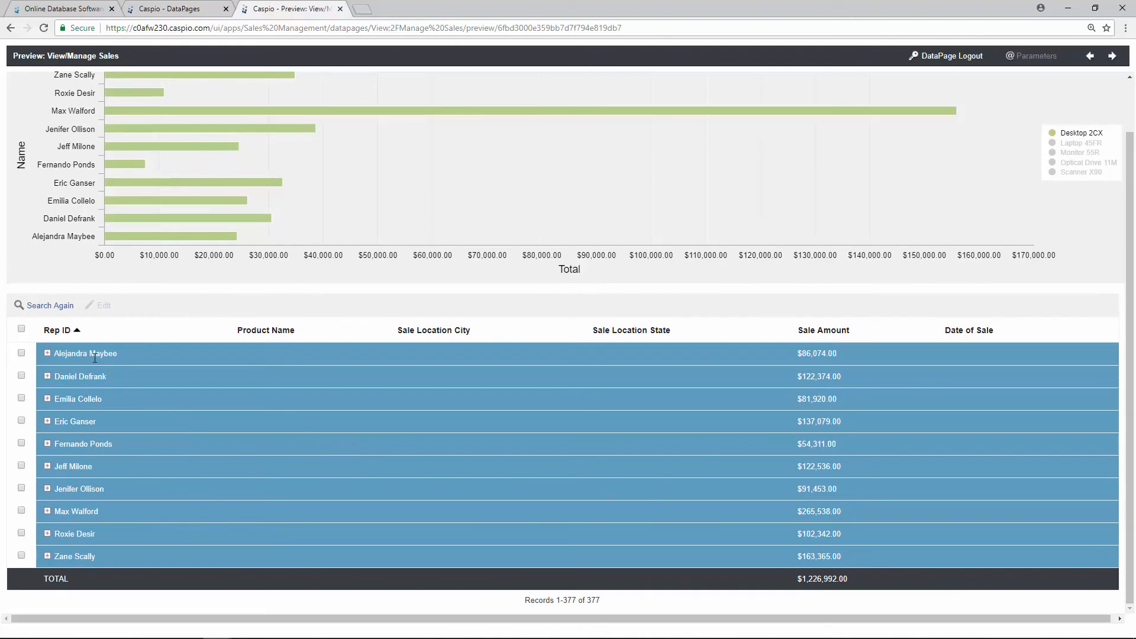
left_click(47, 353)
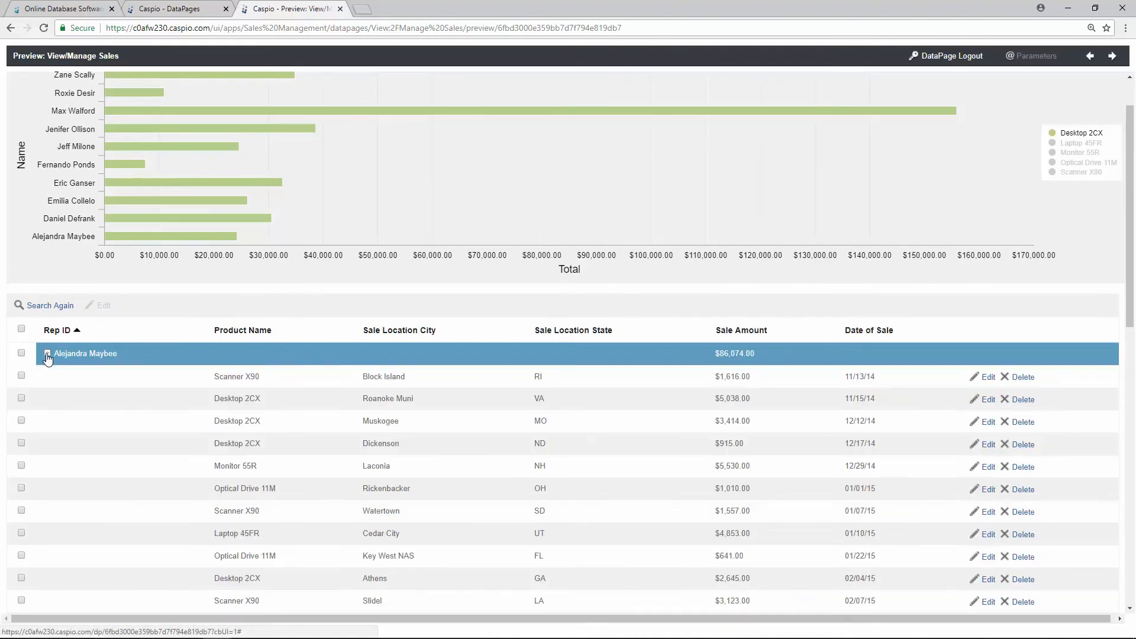
left_click(48, 354)
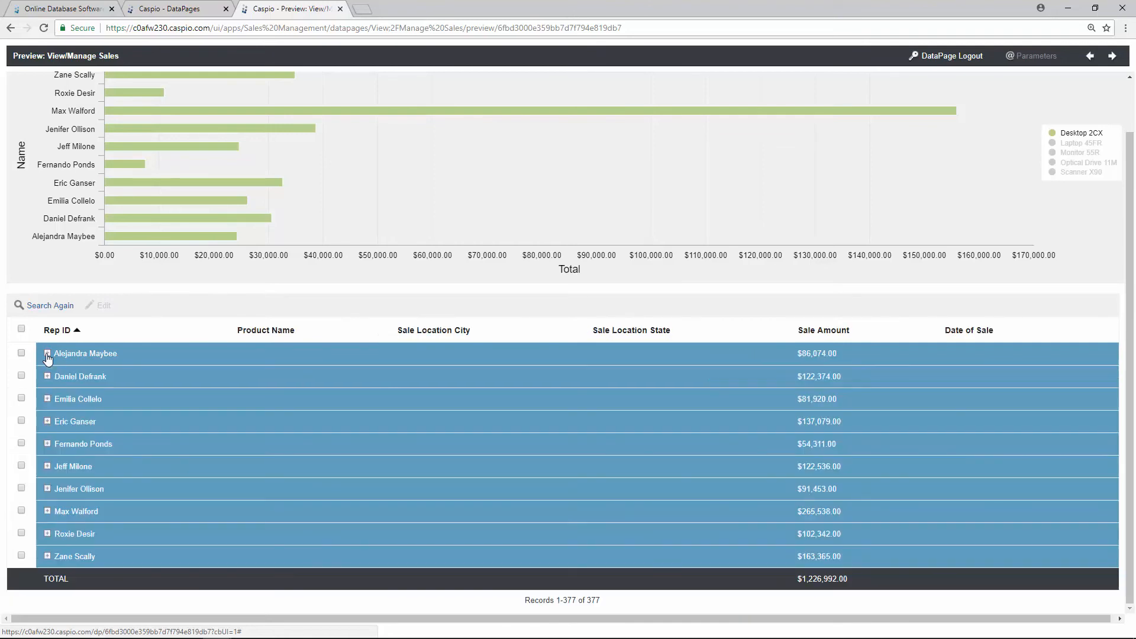
left_click(47, 511)
scroll(215, 445, "down", 17)
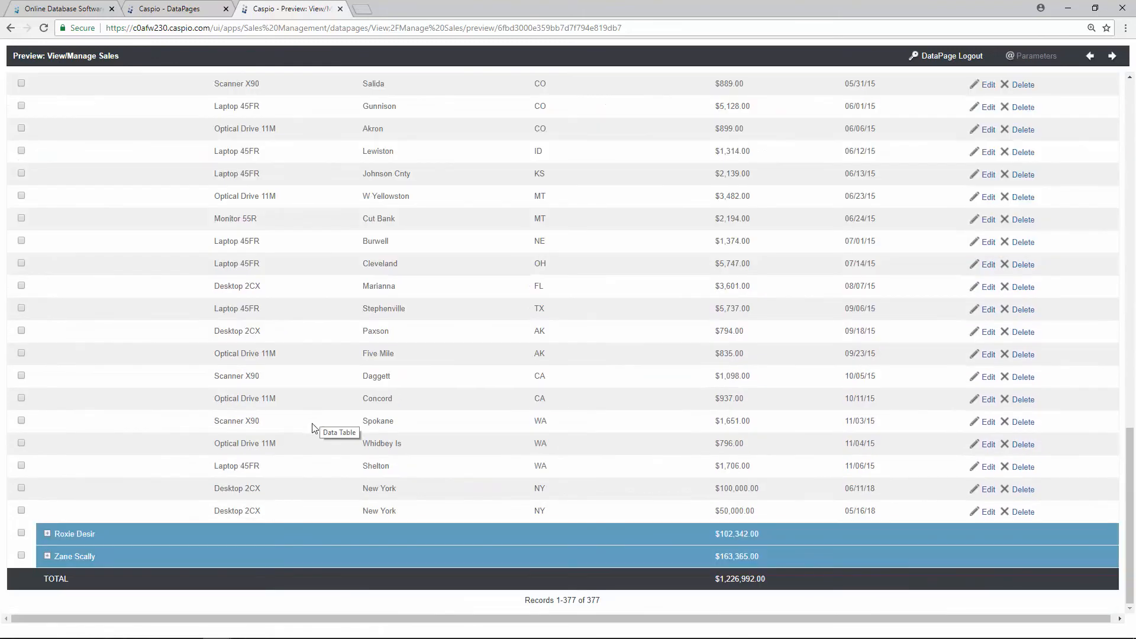
left_click(27, 512)
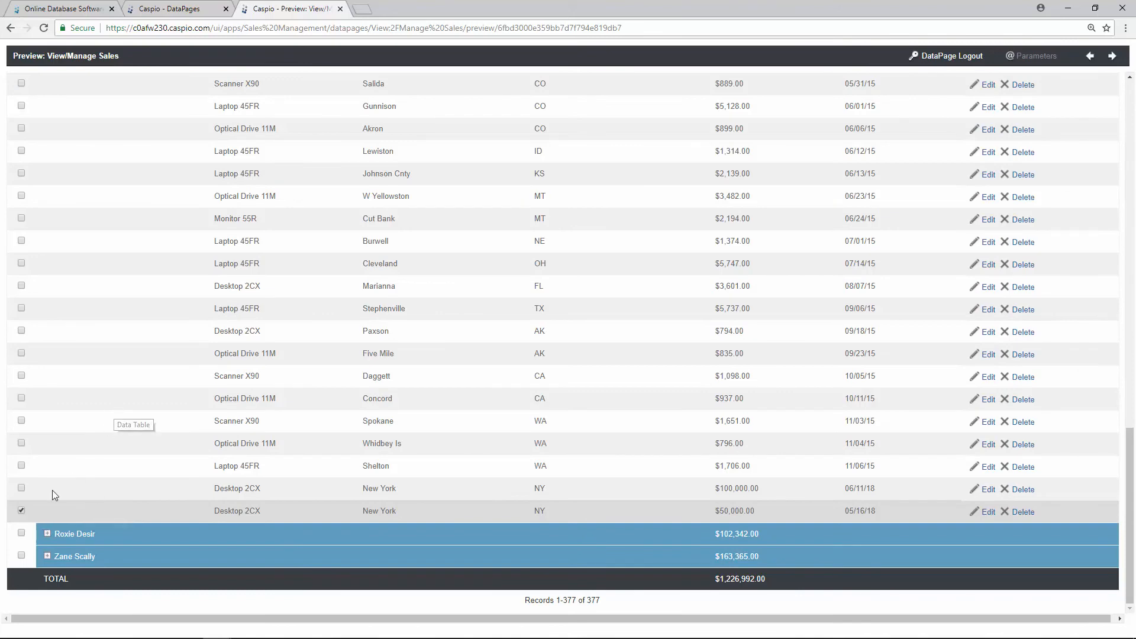
scroll(101, 426, "up", 15)
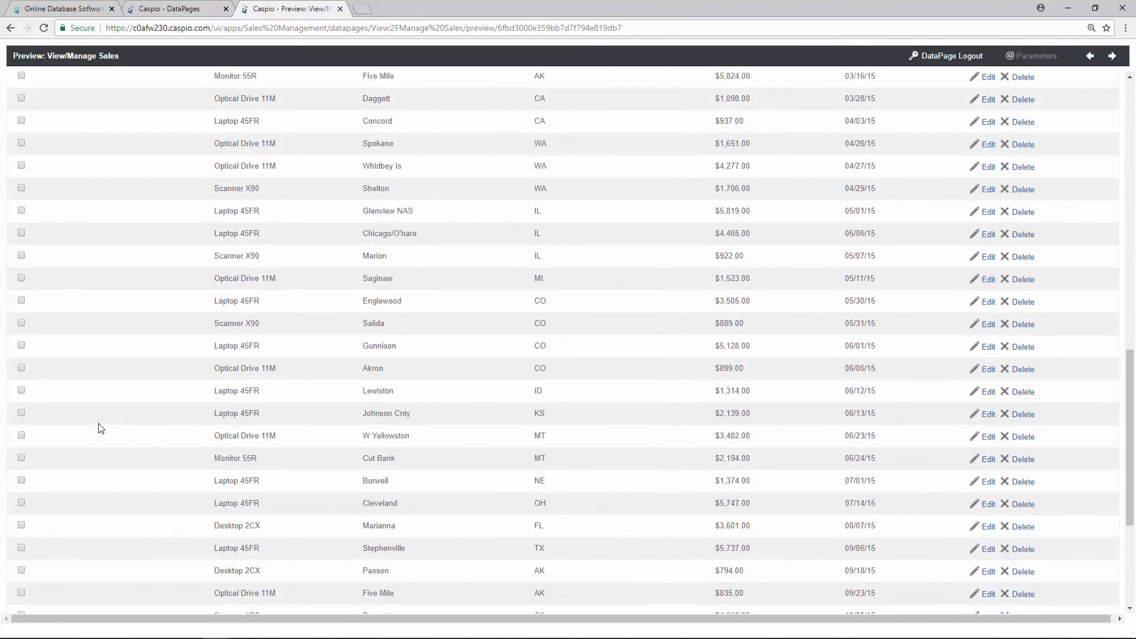
scroll(102, 426, "up", 3)
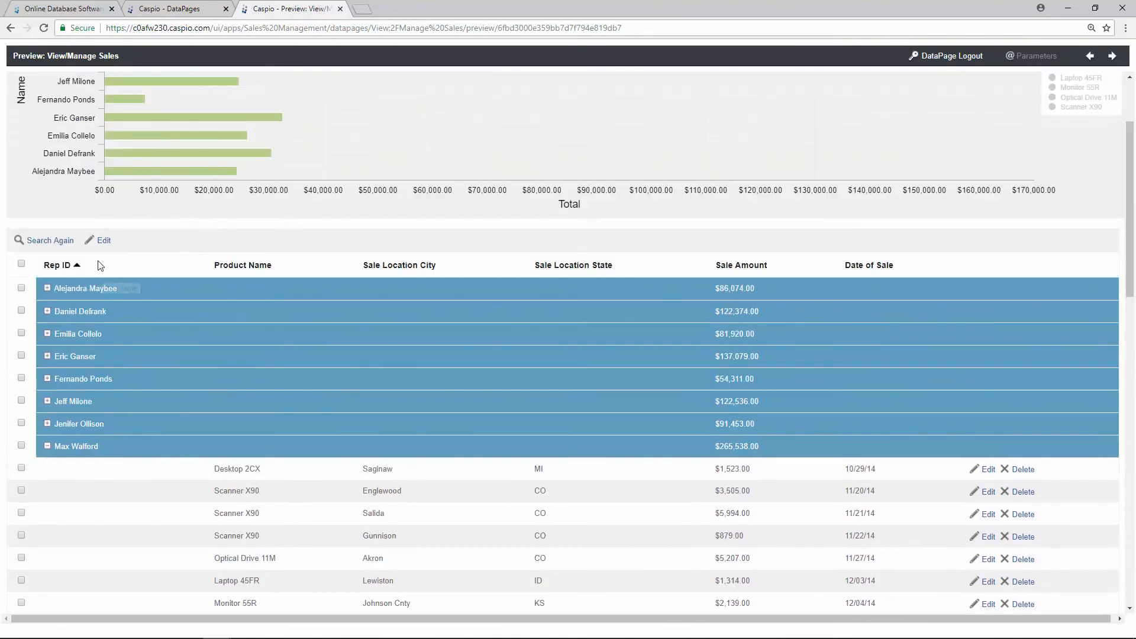
Step: Edit the marked sale, change its Rep ID to the second listed rep, and update it
left_click(104, 243)
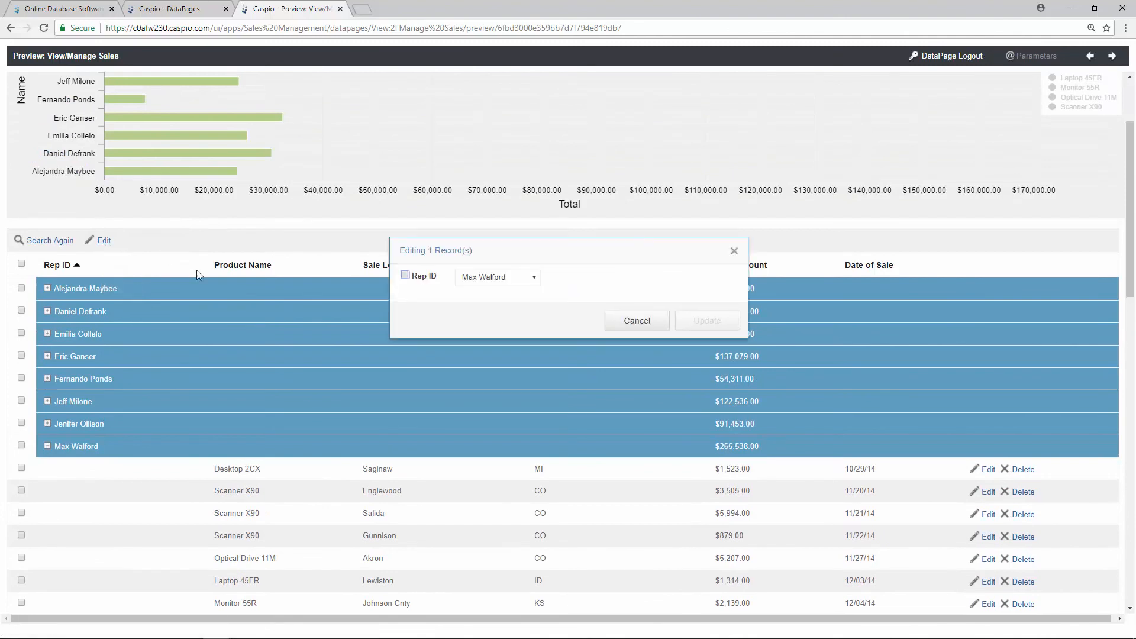
left_click(494, 278)
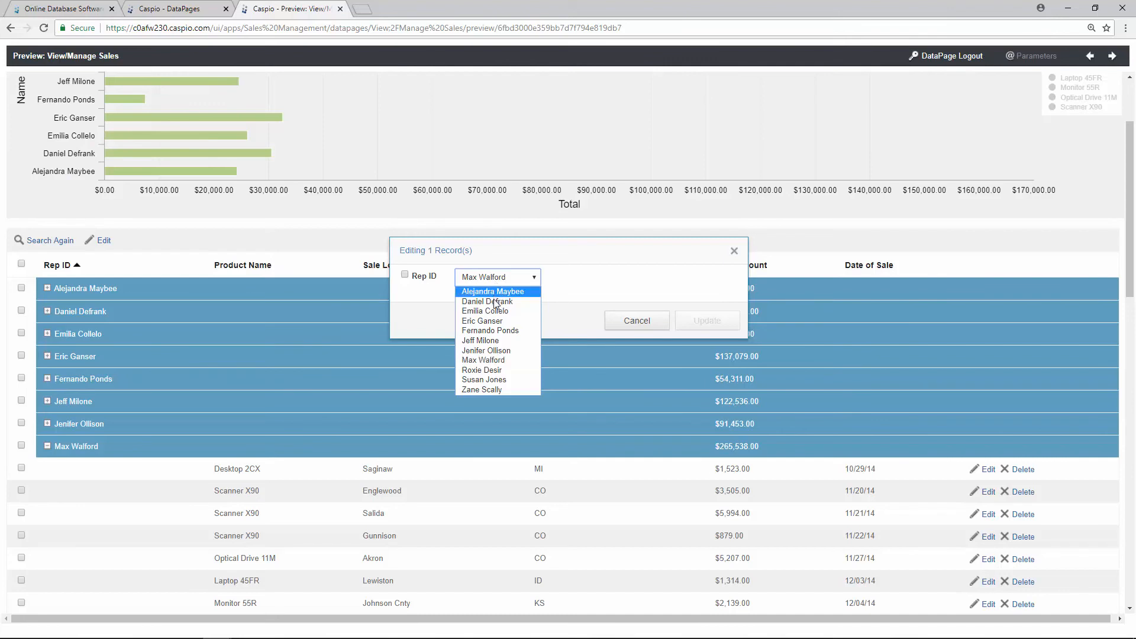
left_click(495, 301)
left_click(706, 321)
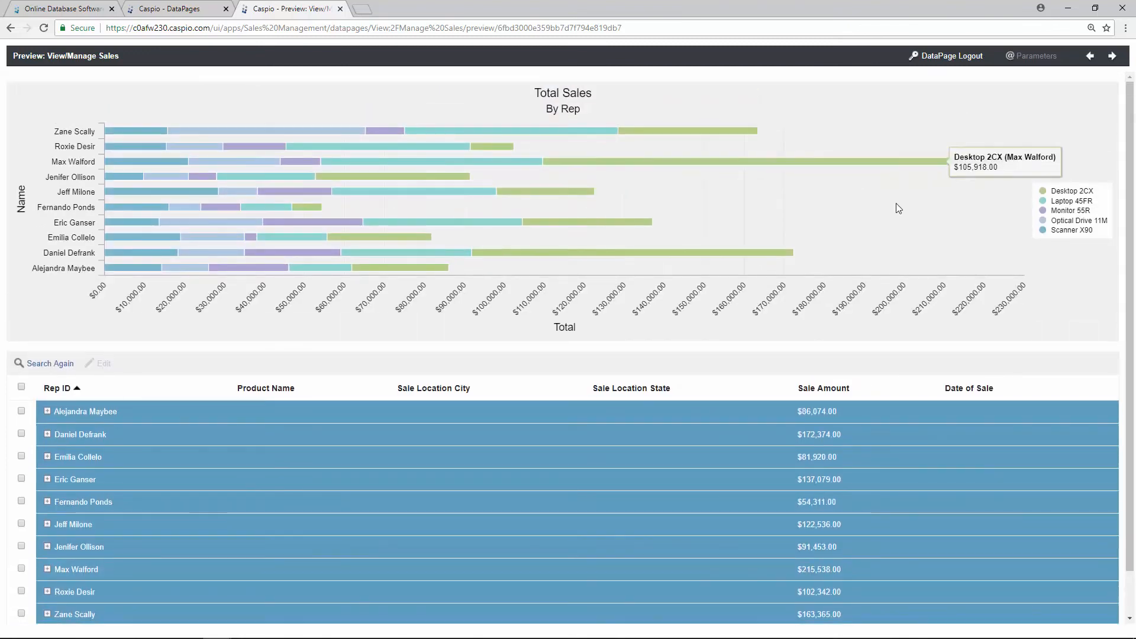
Step: Hide all products except Desktop 2CX in the chart, then go back to the search form
left_click(1059, 230)
left_click(1059, 220)
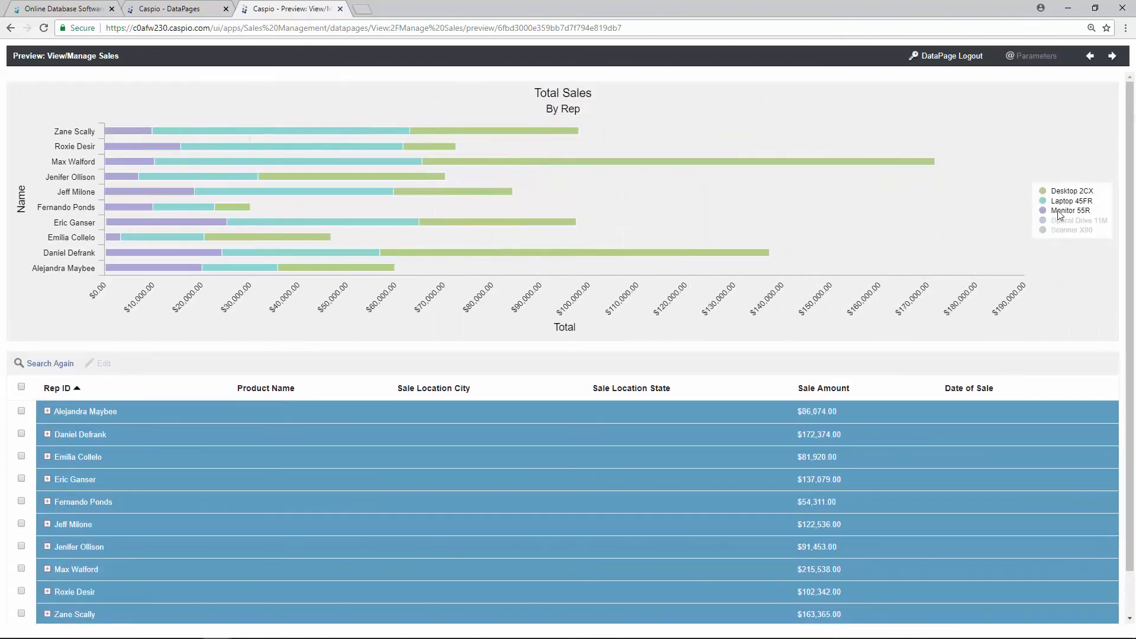
left_click(1058, 211)
left_click(1060, 201)
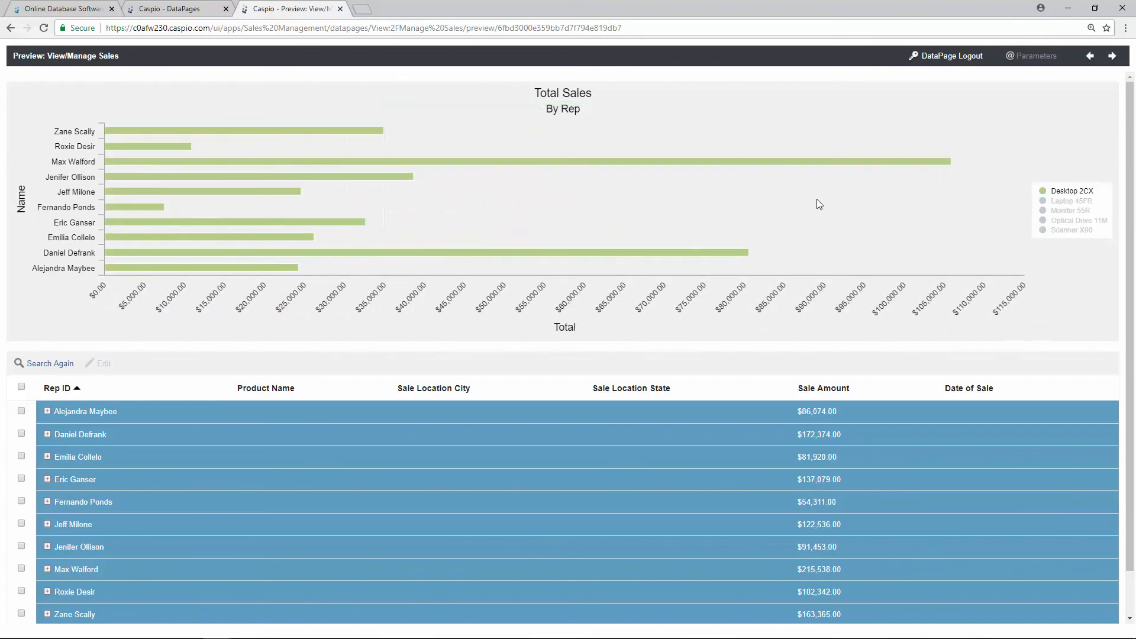
mouse_move(765, 158)
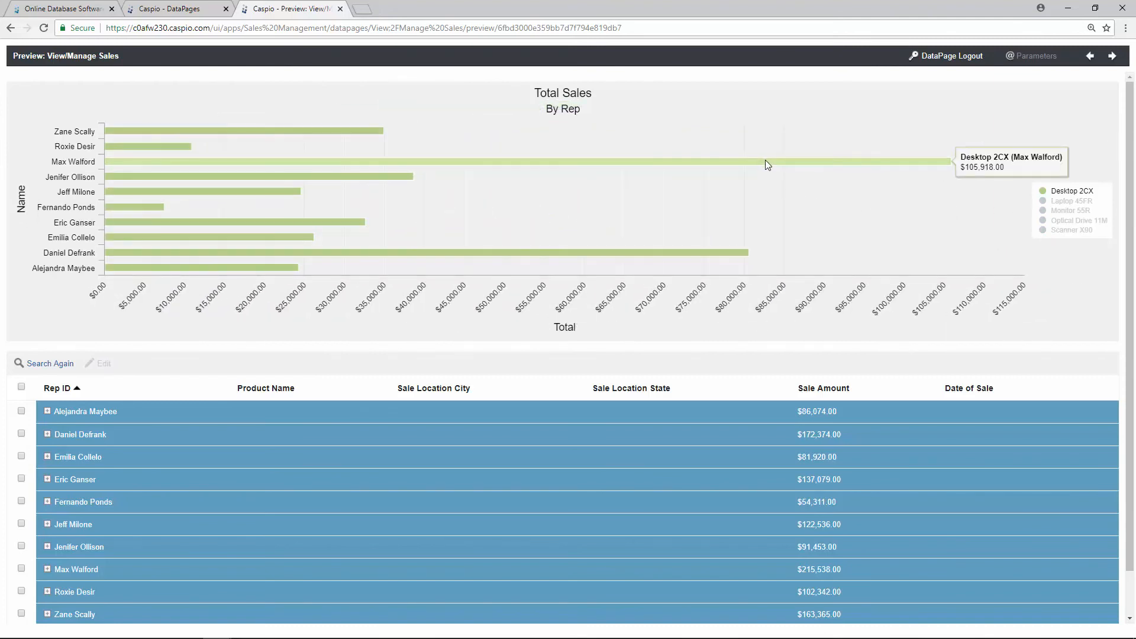
mouse_move(733, 252)
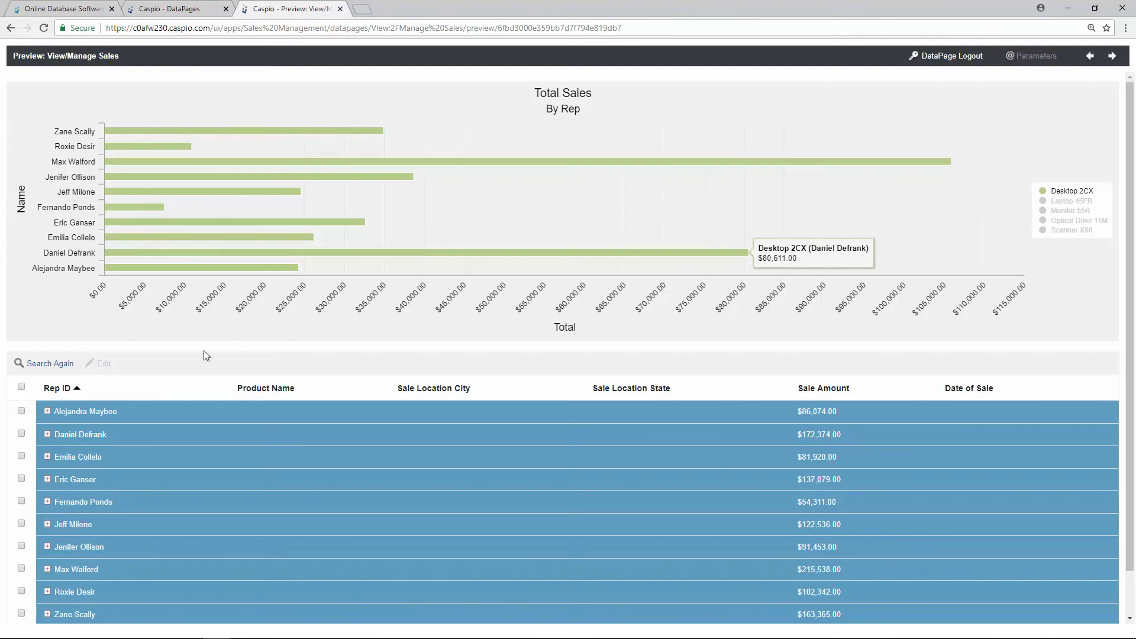
left_click(52, 364)
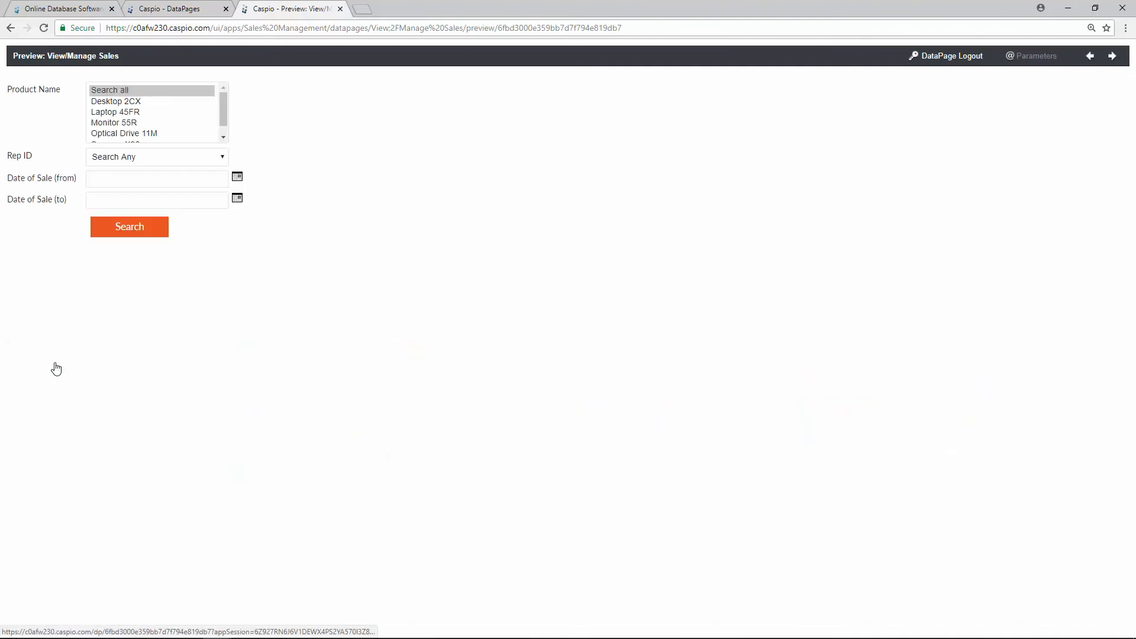
Step: Search the sales preview for Desktop 2CX, view the first rep's records, then close the preview
left_click(133, 103)
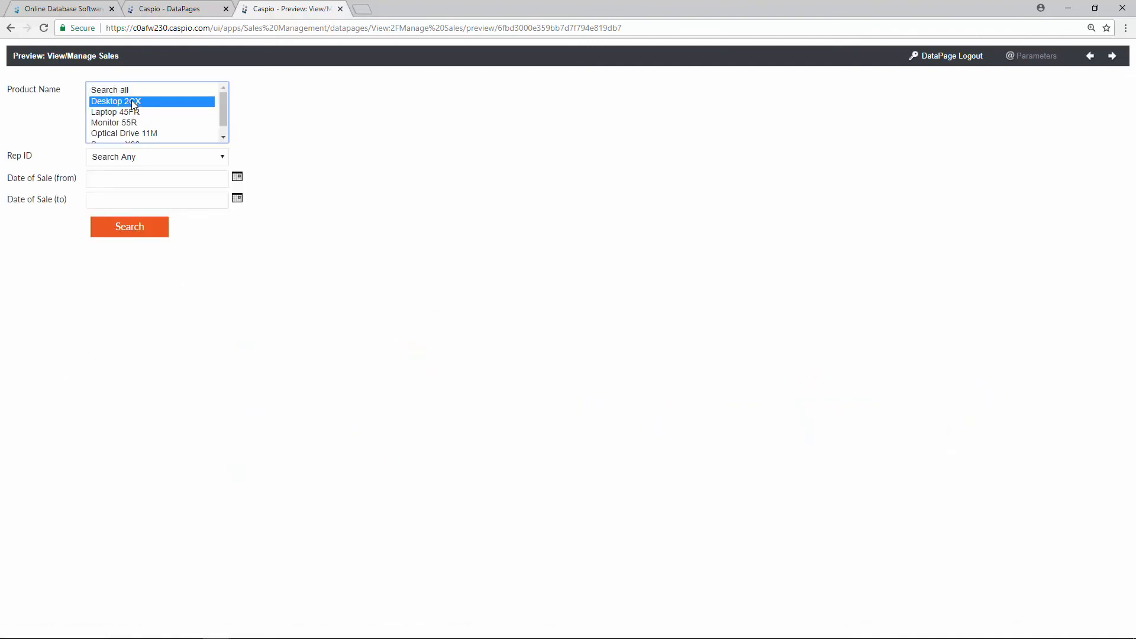
left_click(151, 234)
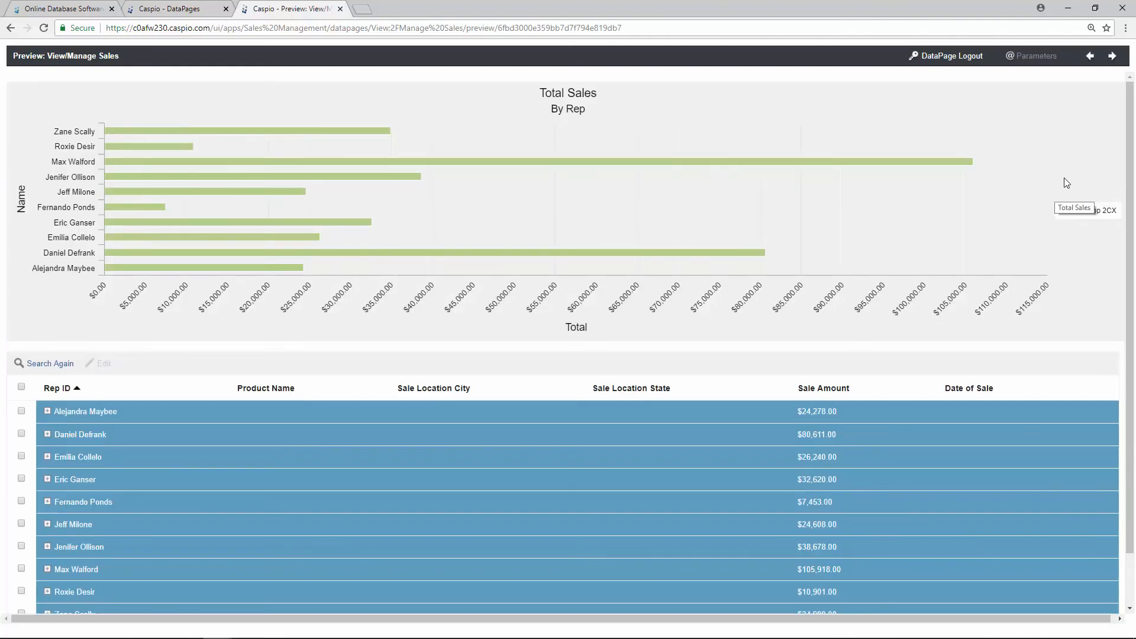
mouse_move(832, 147)
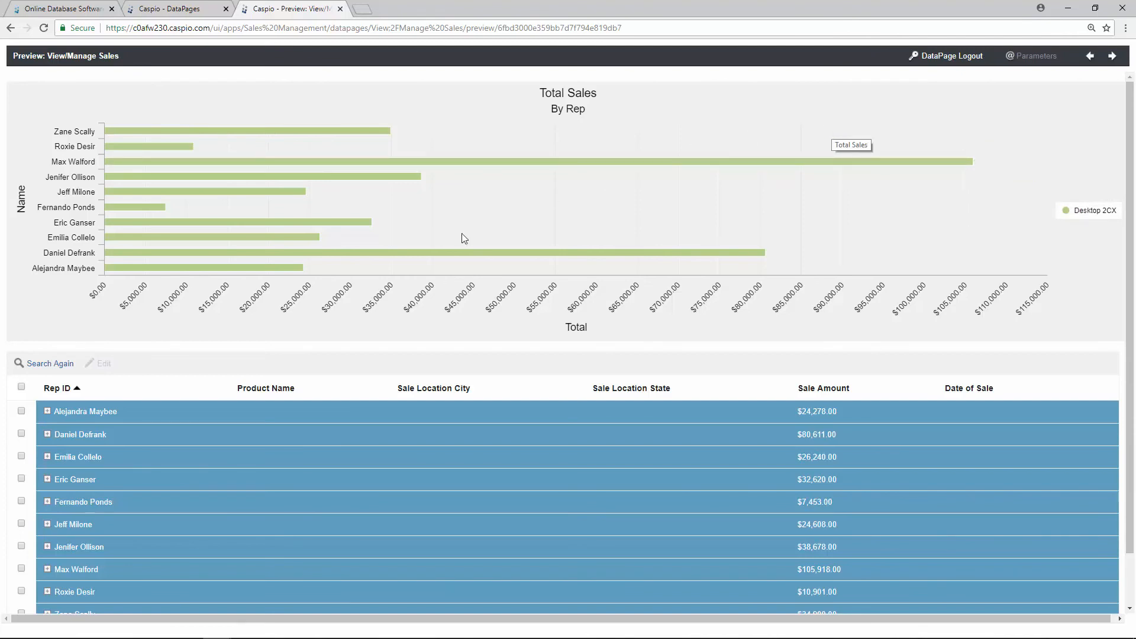
left_click(48, 411)
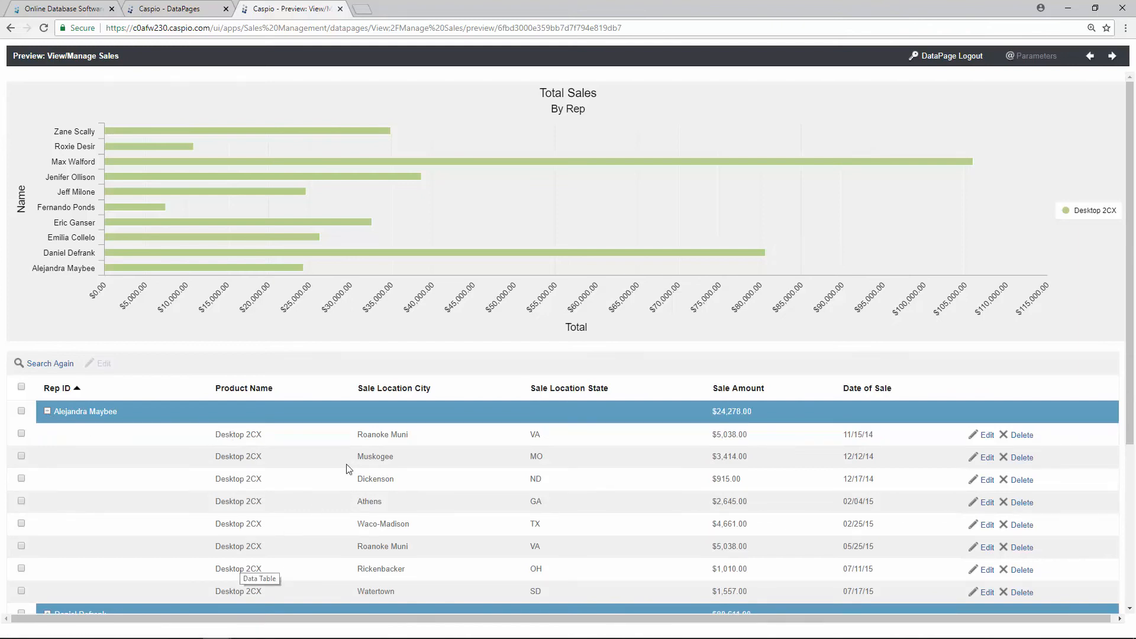
left_click(340, 10)
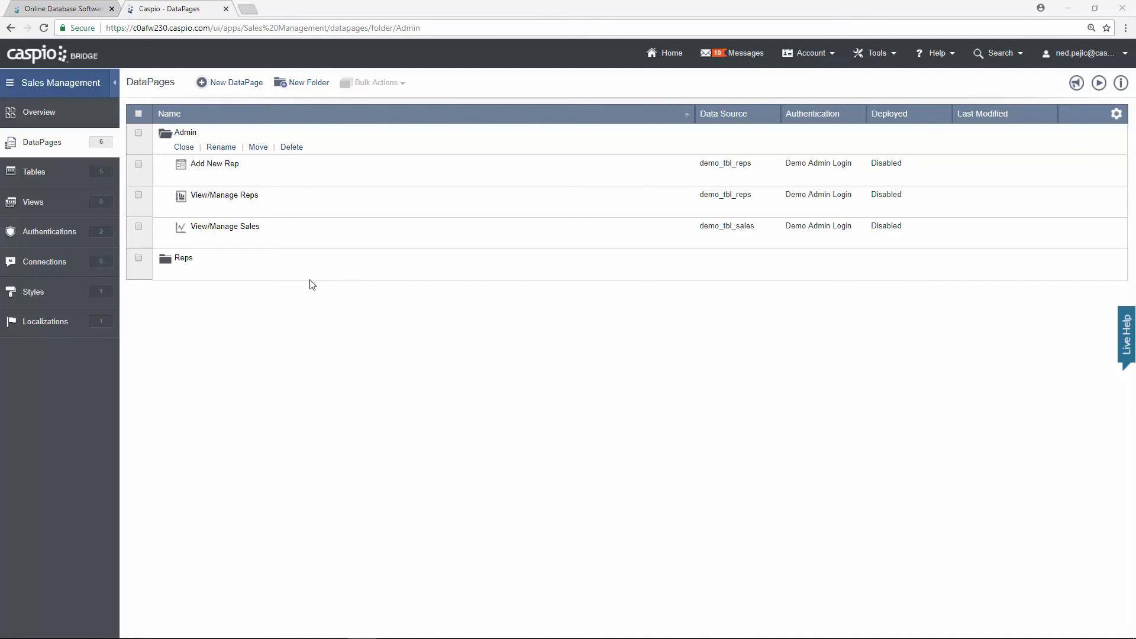
Step: Launch the DataPage Wizard for another new DataPage in the Admin folder
left_click(246, 84)
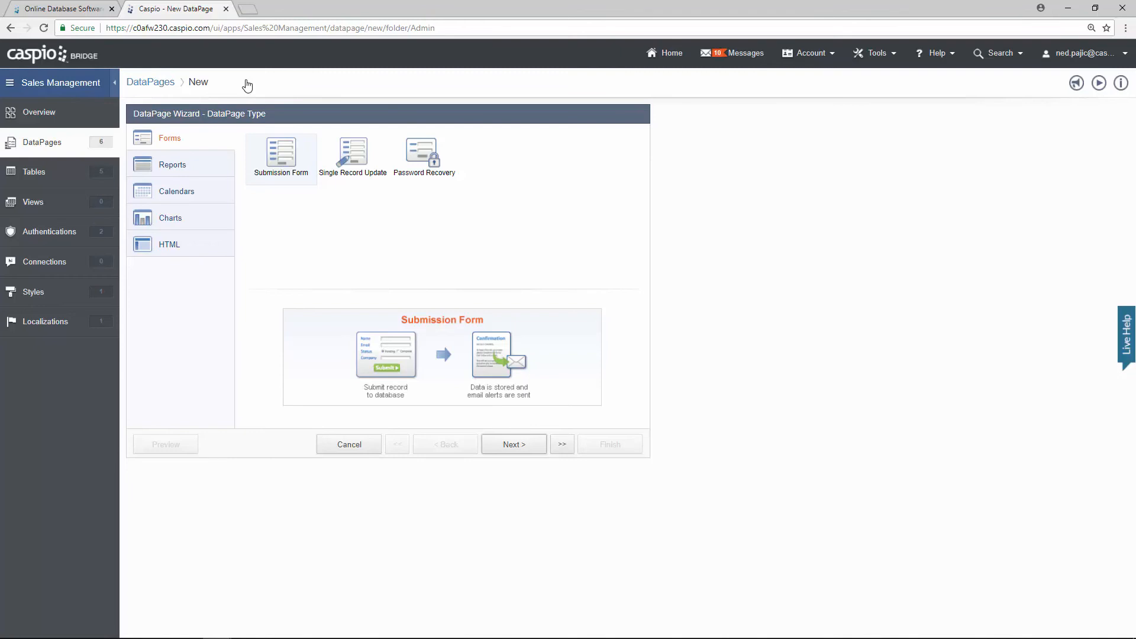
Step: Choose the Line chart DataPage type
left_click(219, 220)
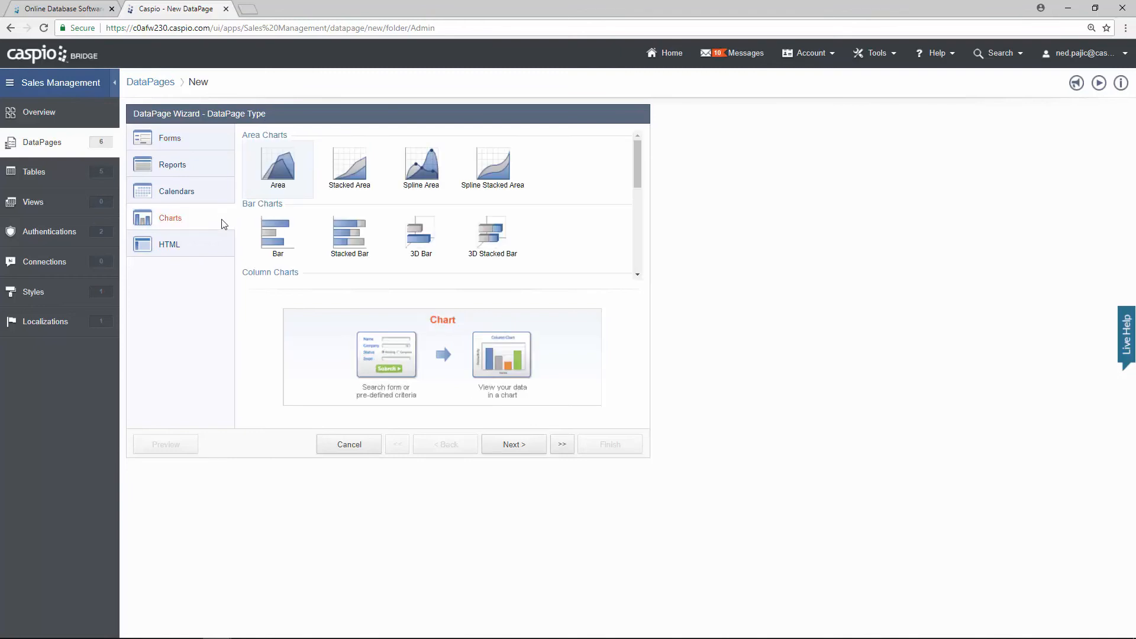
scroll(643, 199, "down", 3)
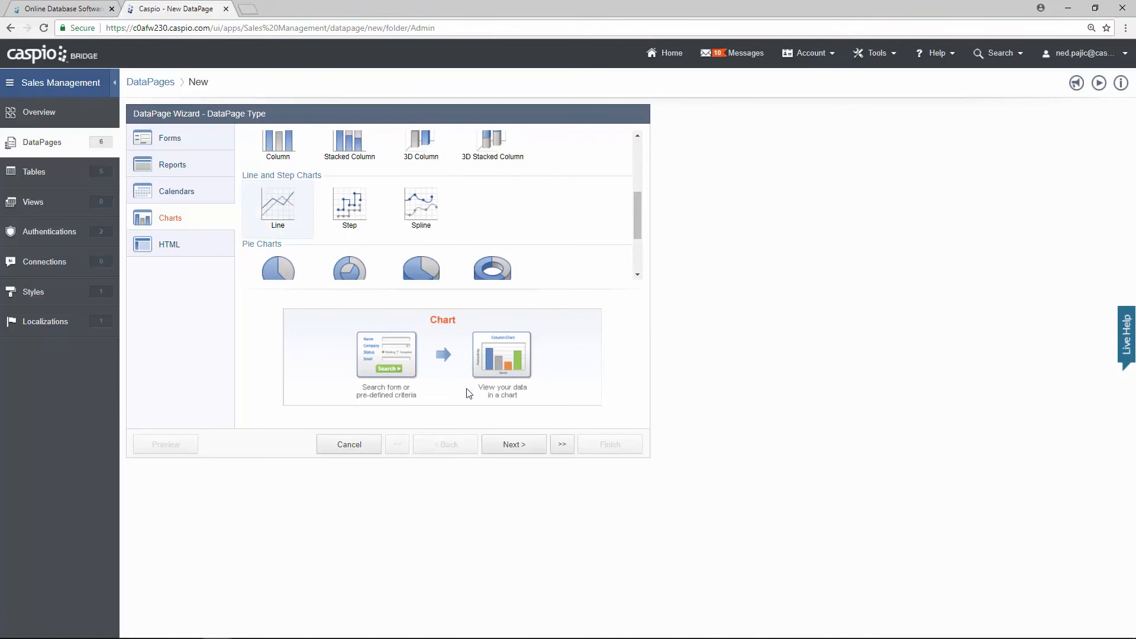
left_click(514, 445)
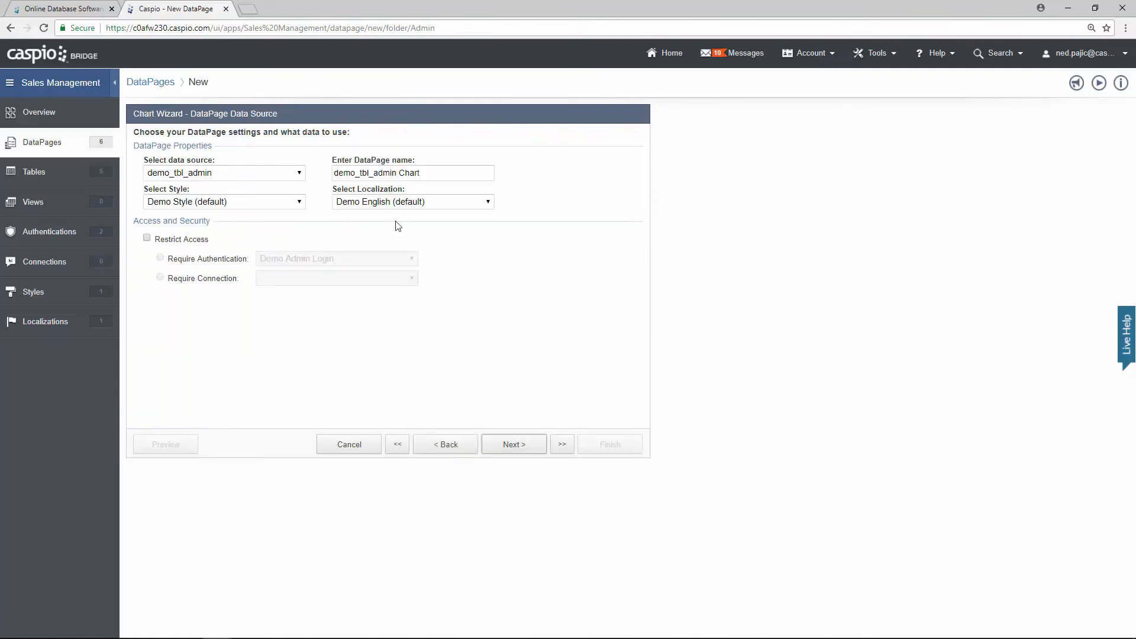
Step: Use demo_tbl_sales, name it 'Total Sales by Month', restrict access, and filter by pre-defined criteria
left_click(297, 175)
left_click(283, 228)
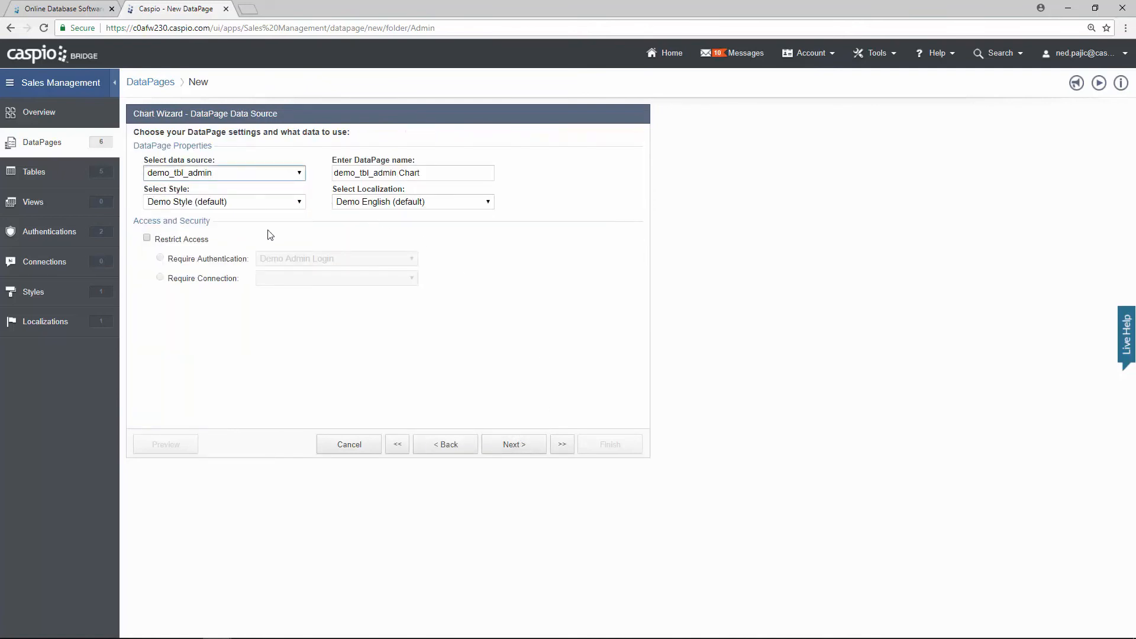
key("Tab")
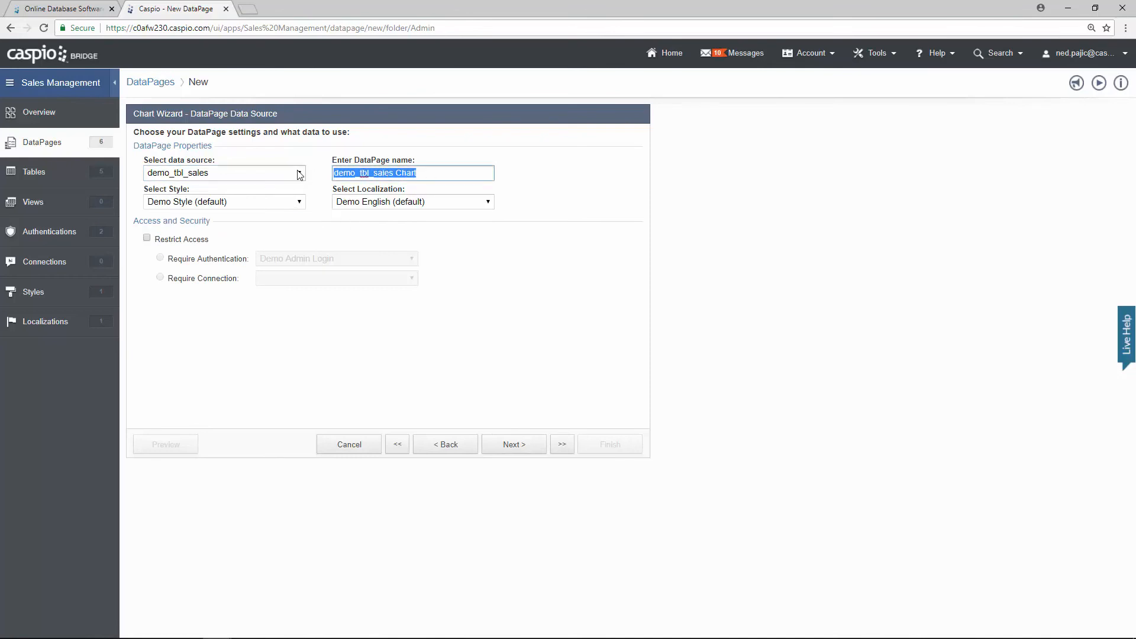
type("Total Sal")
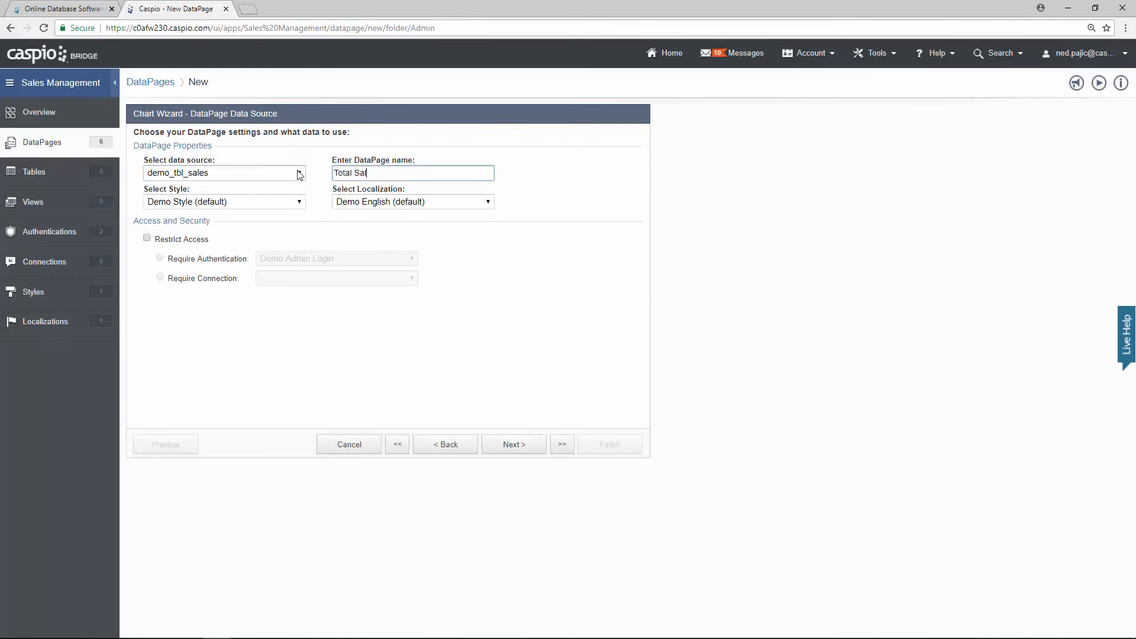
type("es by Month")
left_click(201, 239)
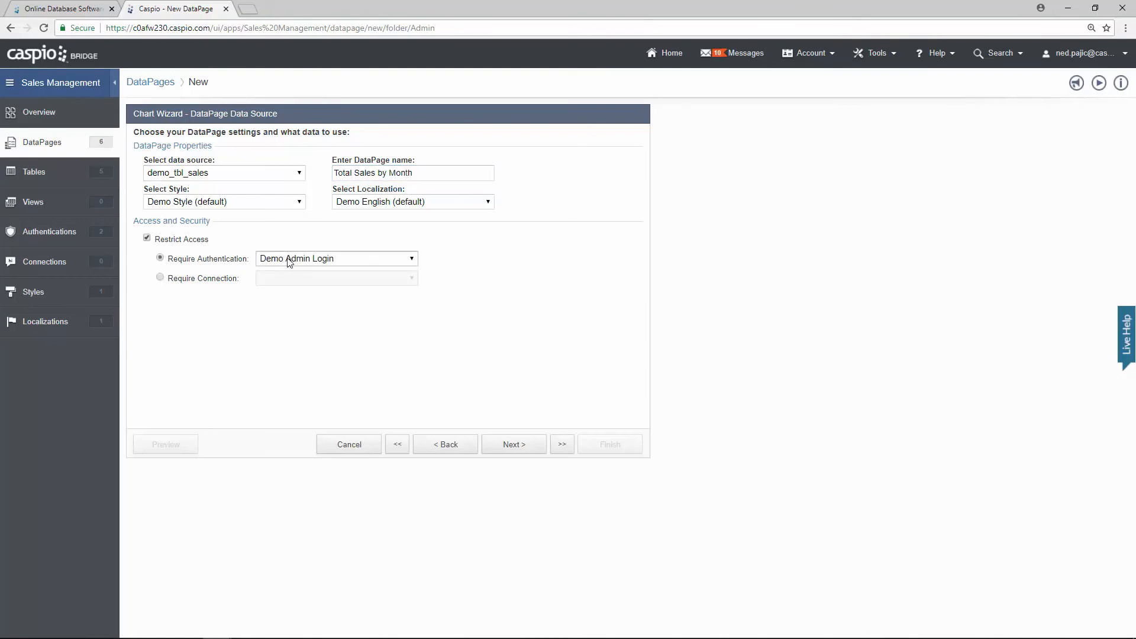
left_click(513, 450)
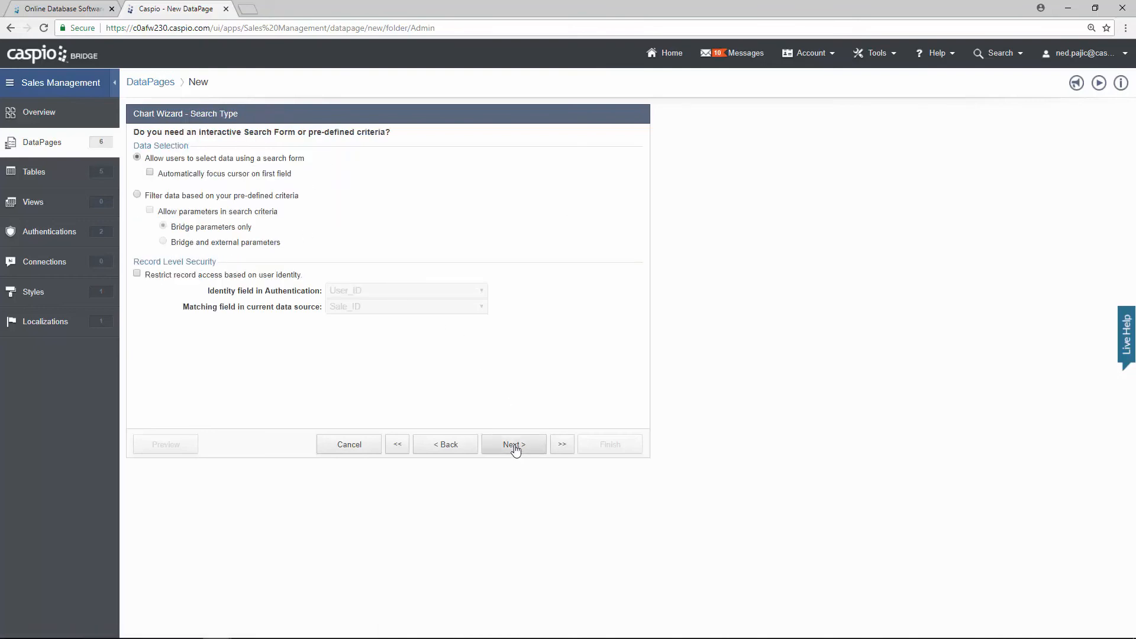
left_click(274, 199)
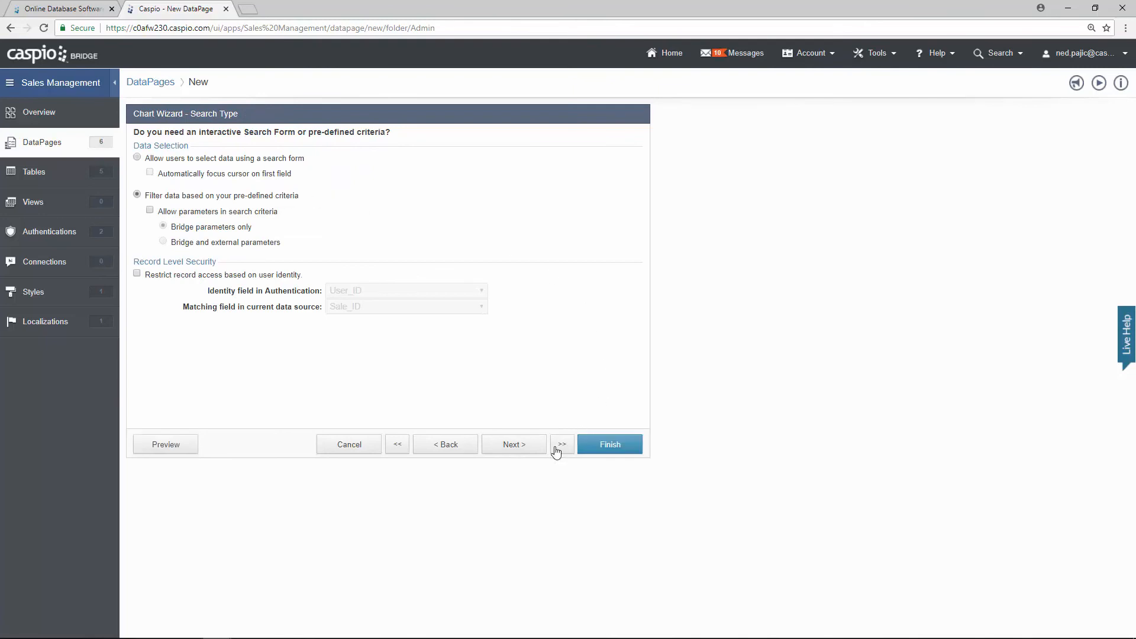
left_click(530, 454)
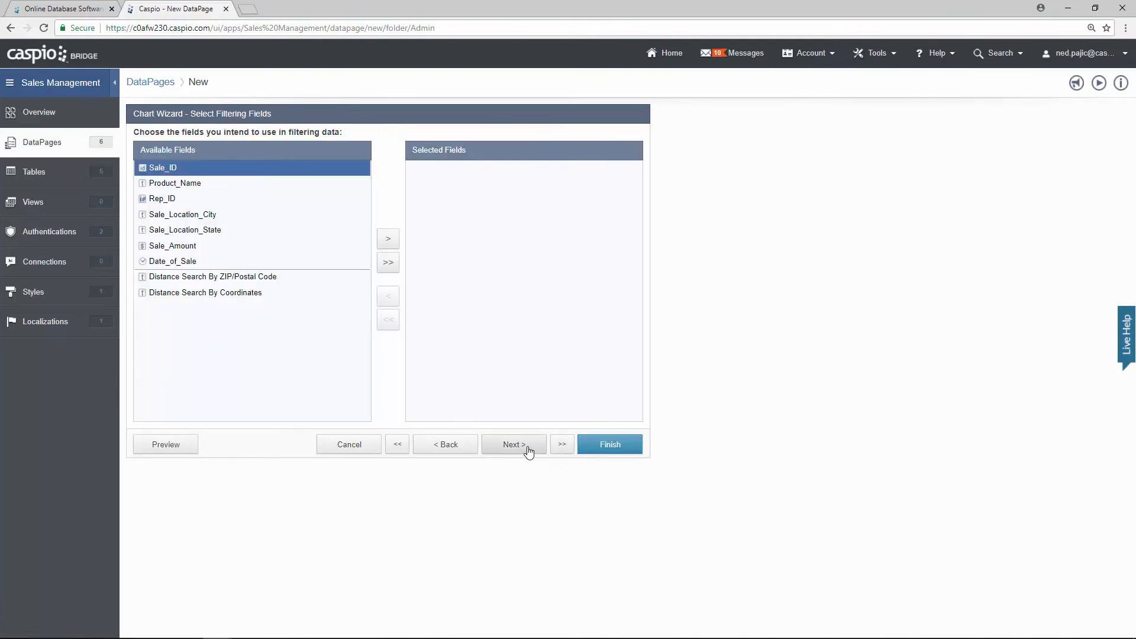
Step: Skip filtering fields and title the chart 'Total Sales' with subtitle 'by Month'
left_click(528, 452)
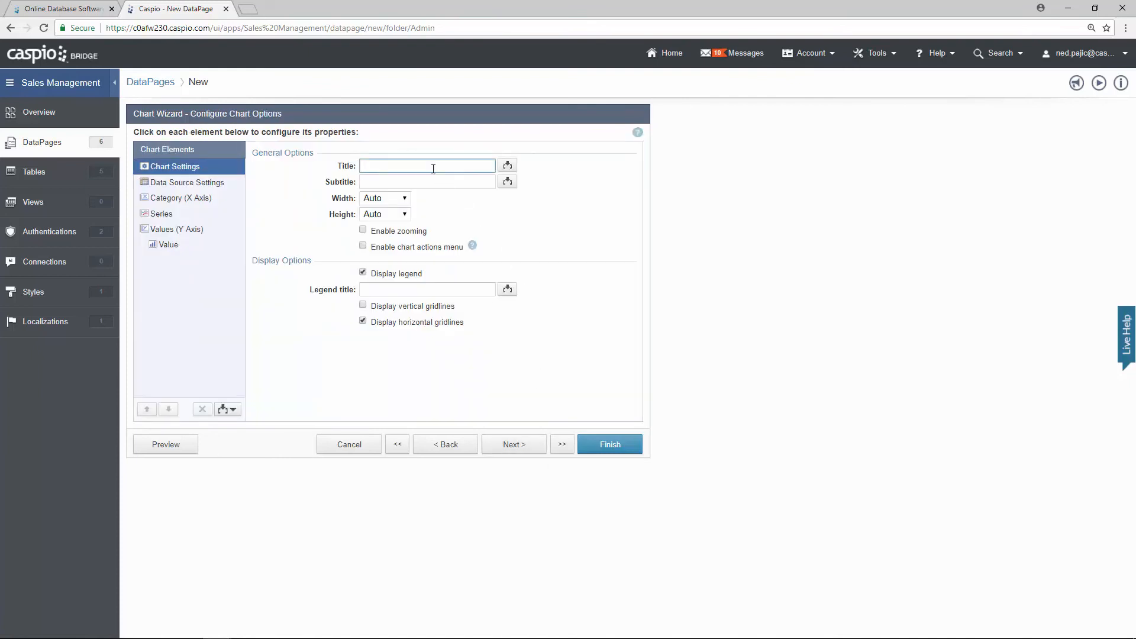
type("Total Sales")
key("Tab")
type("b")
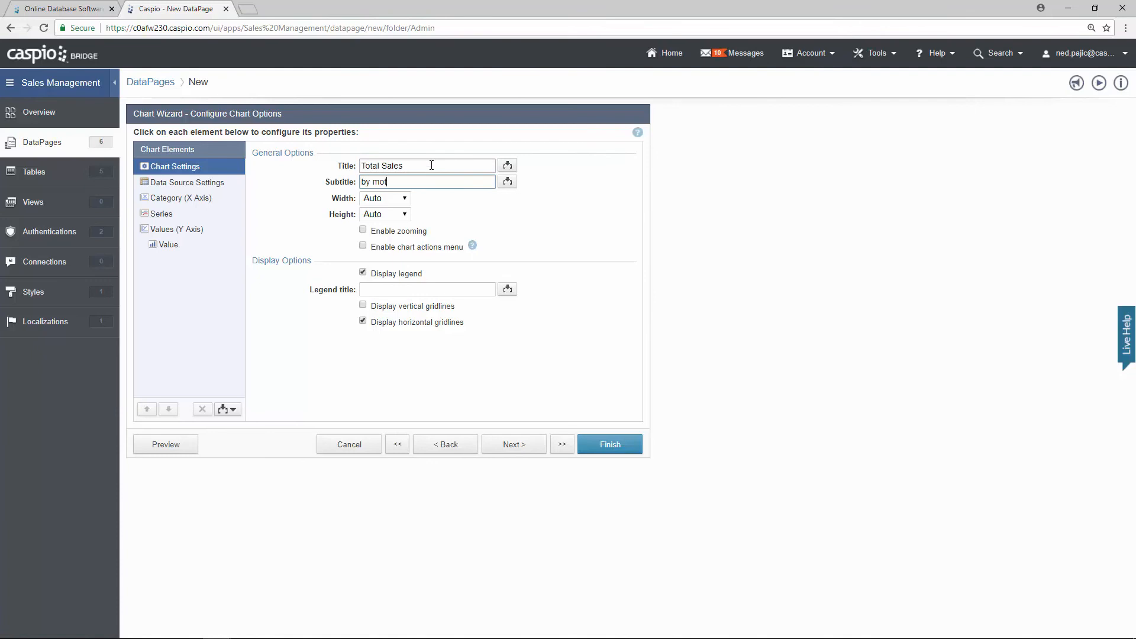
type("y Month")
Step: Use a separate field per series and plot Date_of_Sale rolled up by Month on the category axis
left_click(223, 184)
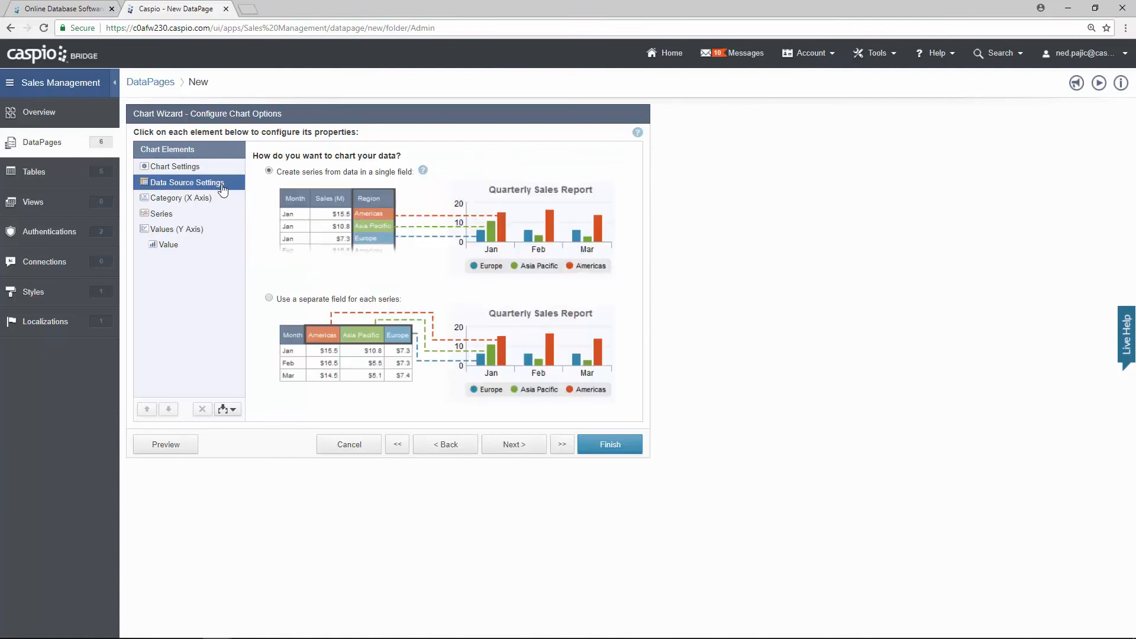
left_click(269, 298)
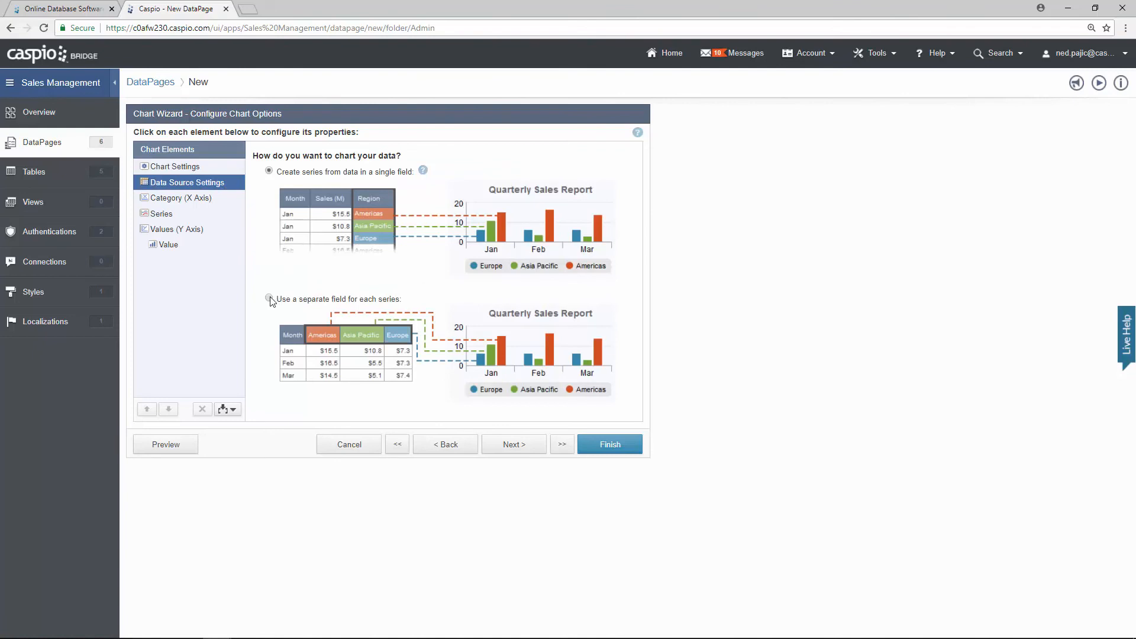
left_click(203, 200)
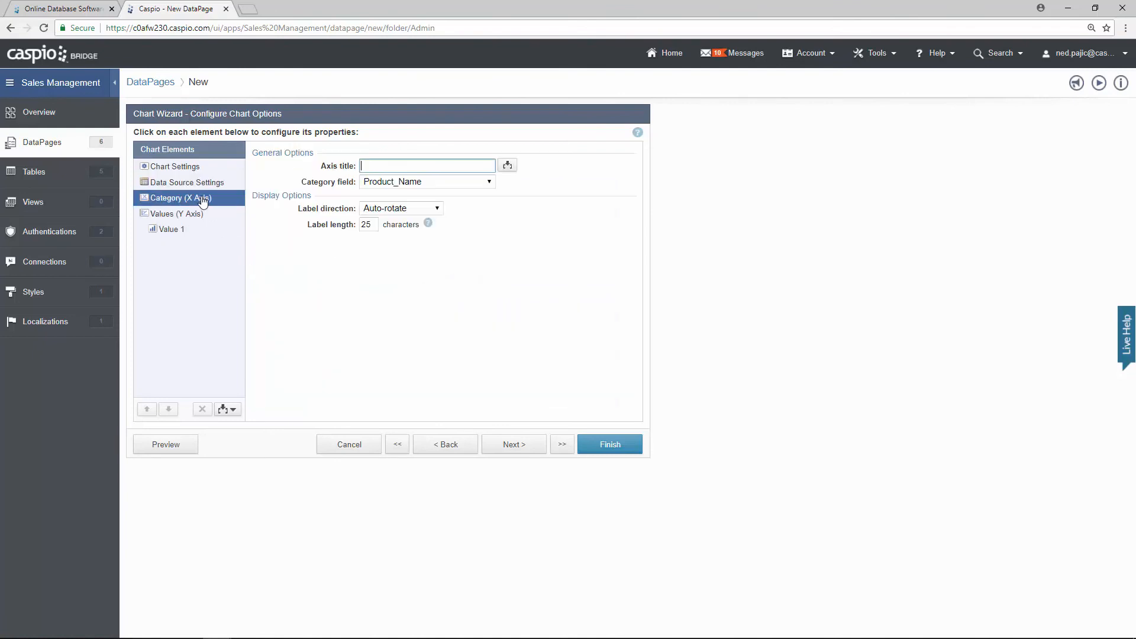
left_click(384, 181)
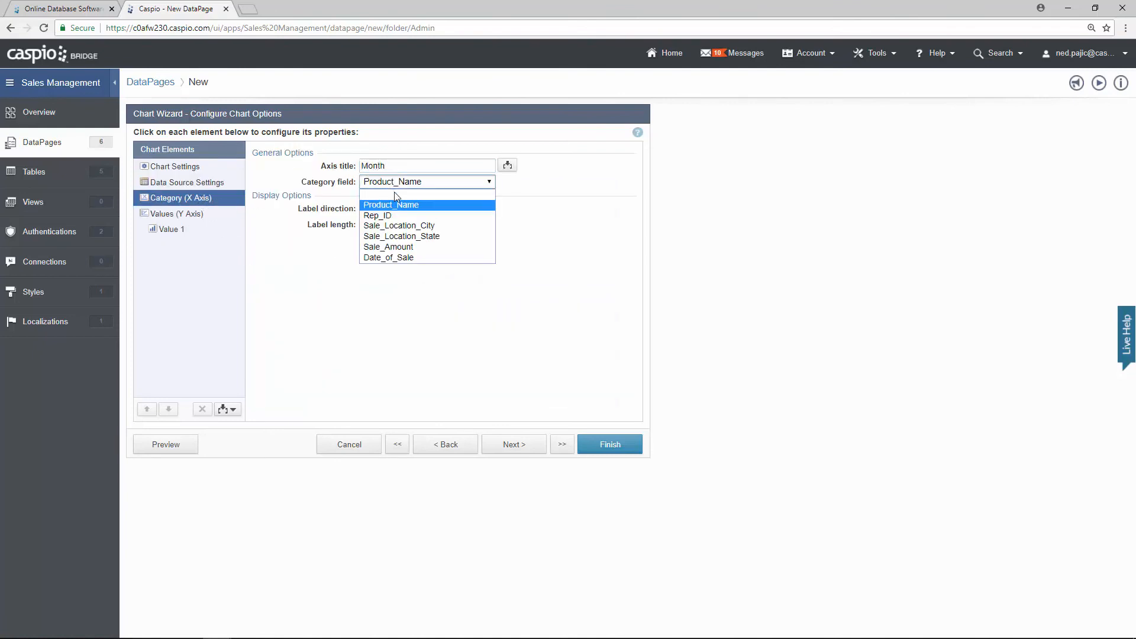
left_click(399, 262)
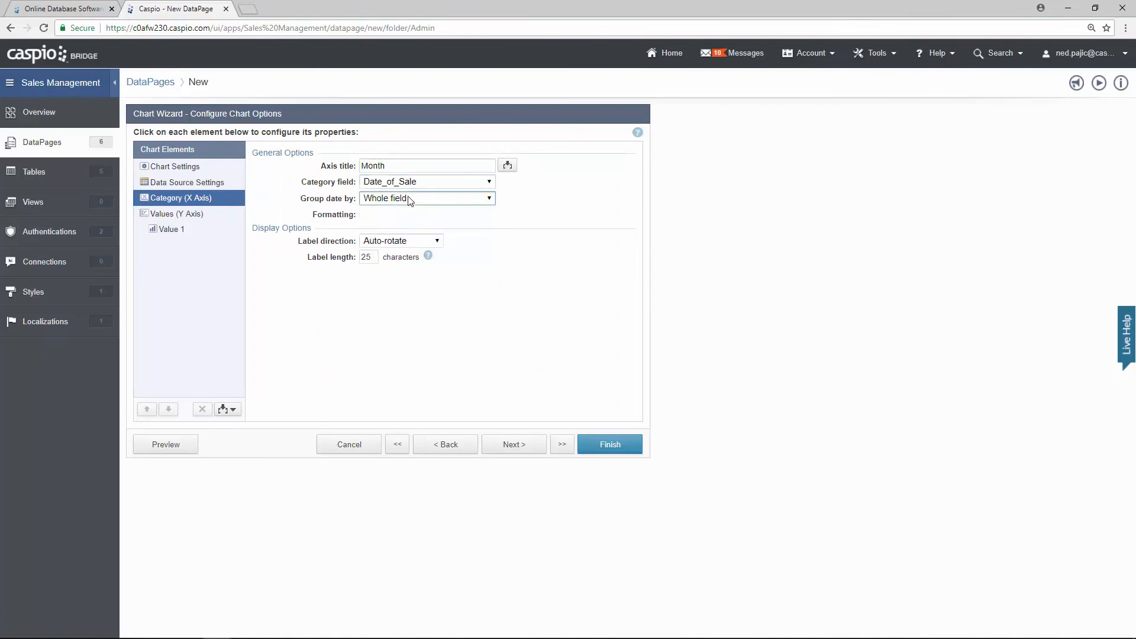
left_click(410, 198)
left_click(409, 221)
left_click(408, 217)
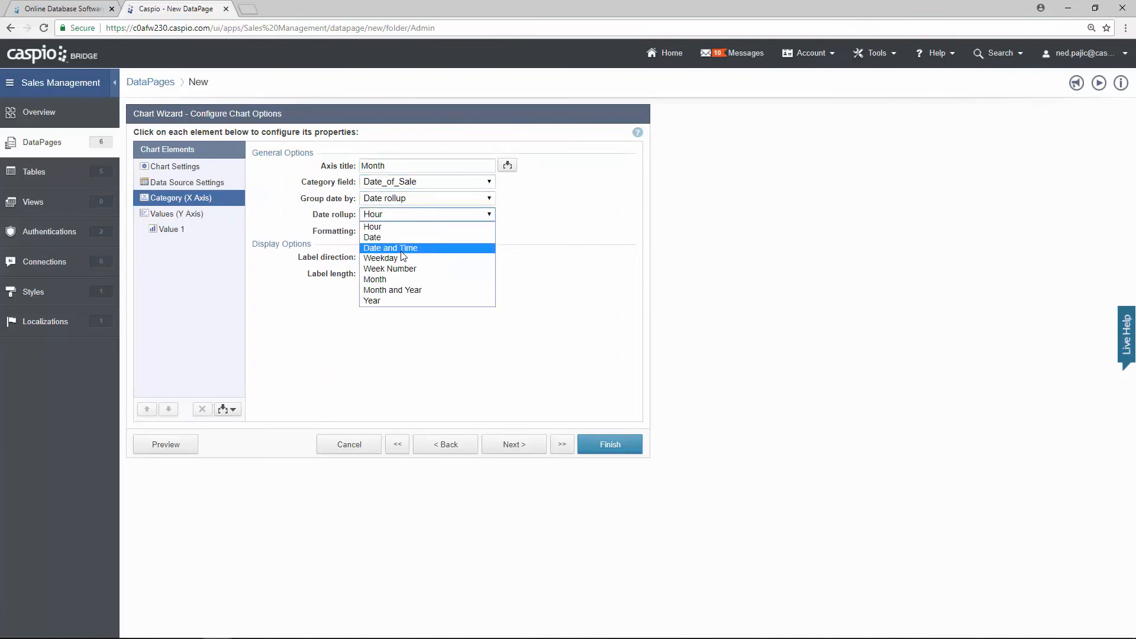
left_click(387, 278)
left_click(189, 214)
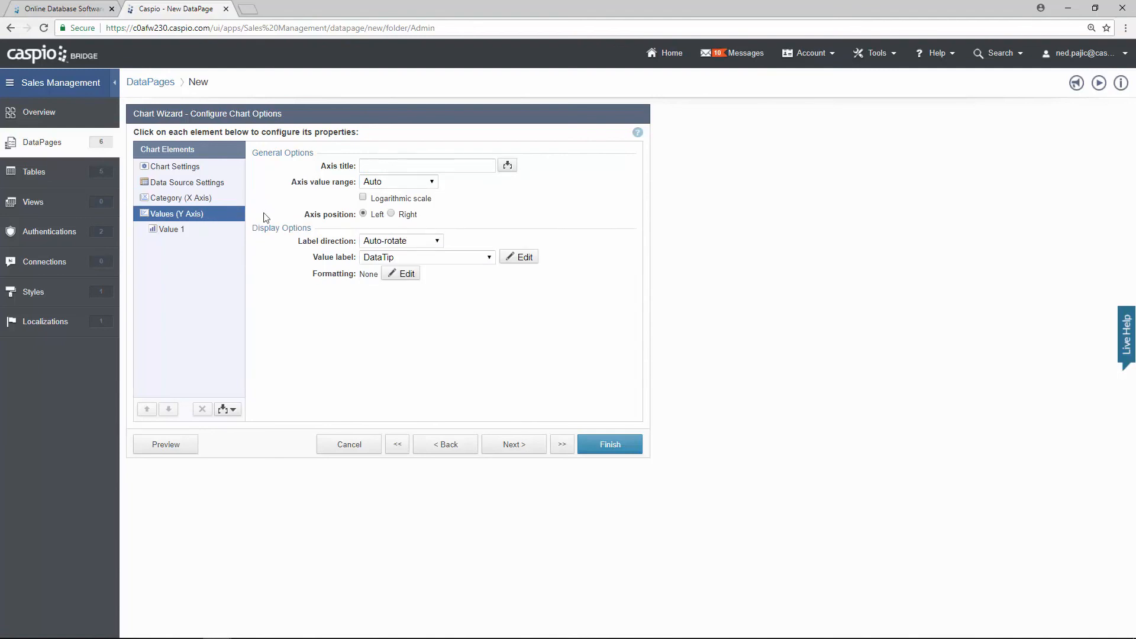
Step: Title the Y axis 'Total Sales' and format its values as custom Currency
left_click(378, 165)
type("Total S")
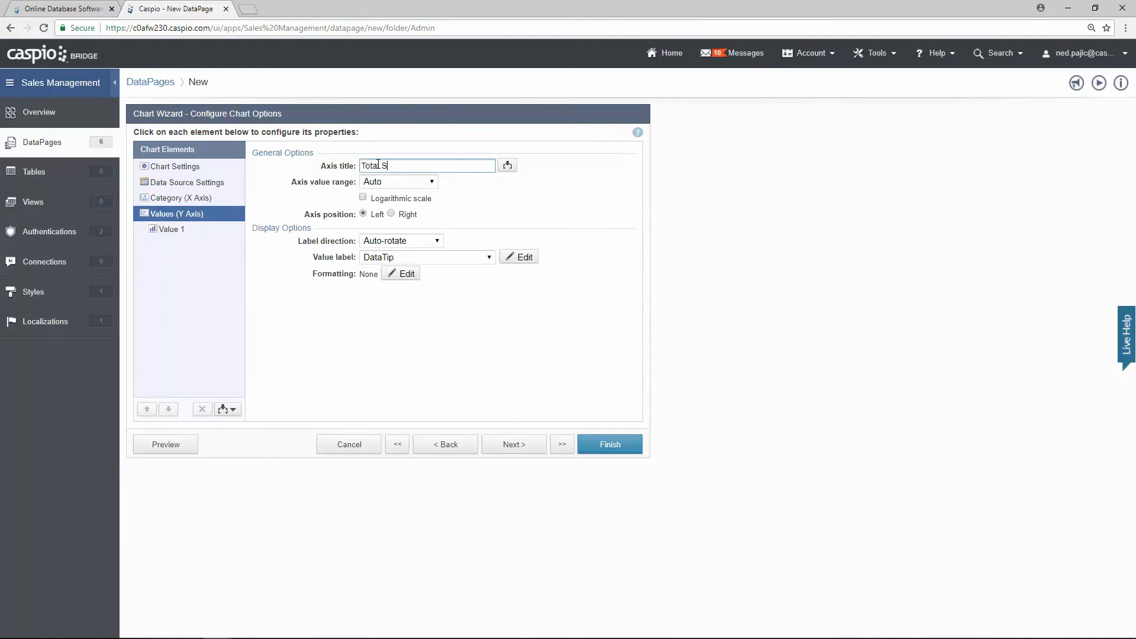
type("ales")
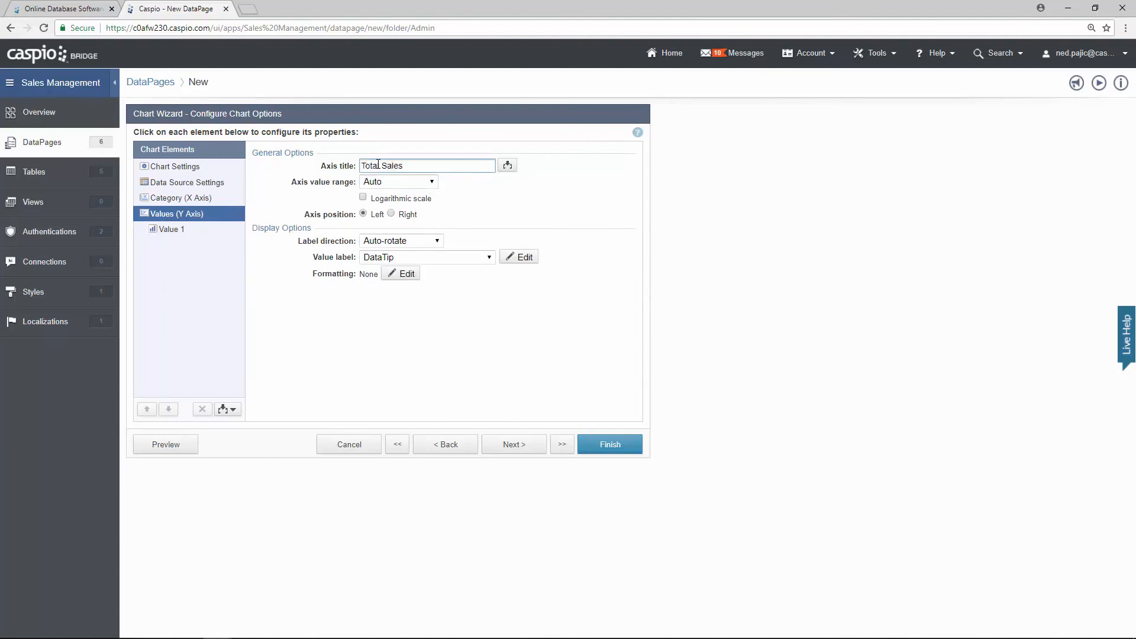
left_click(399, 274)
left_click(591, 259)
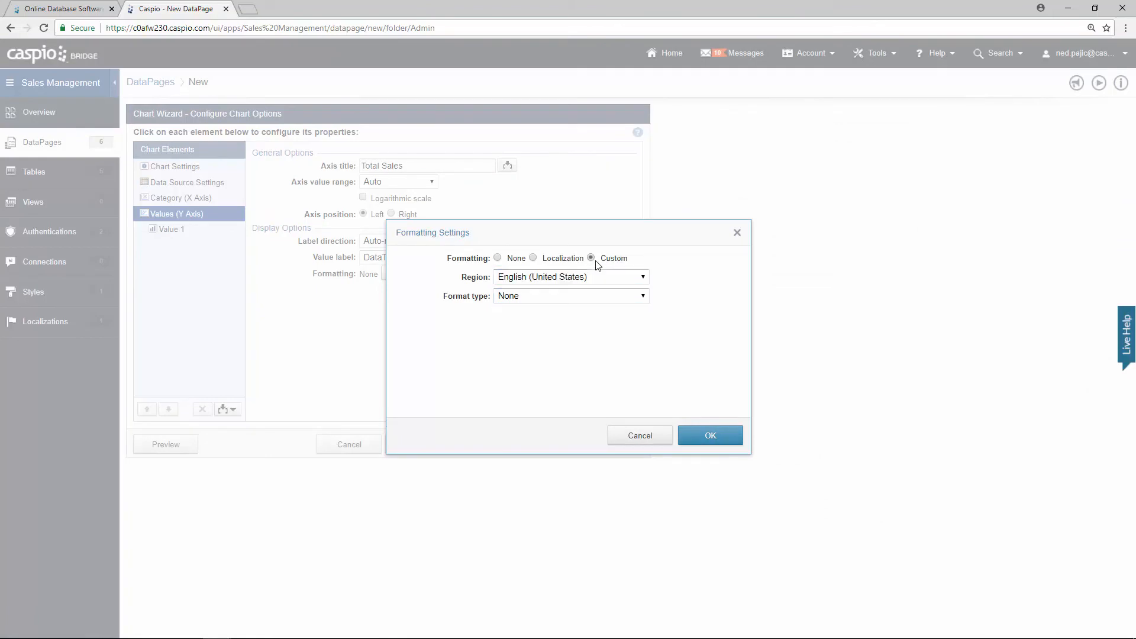
left_click(582, 297)
left_click(555, 330)
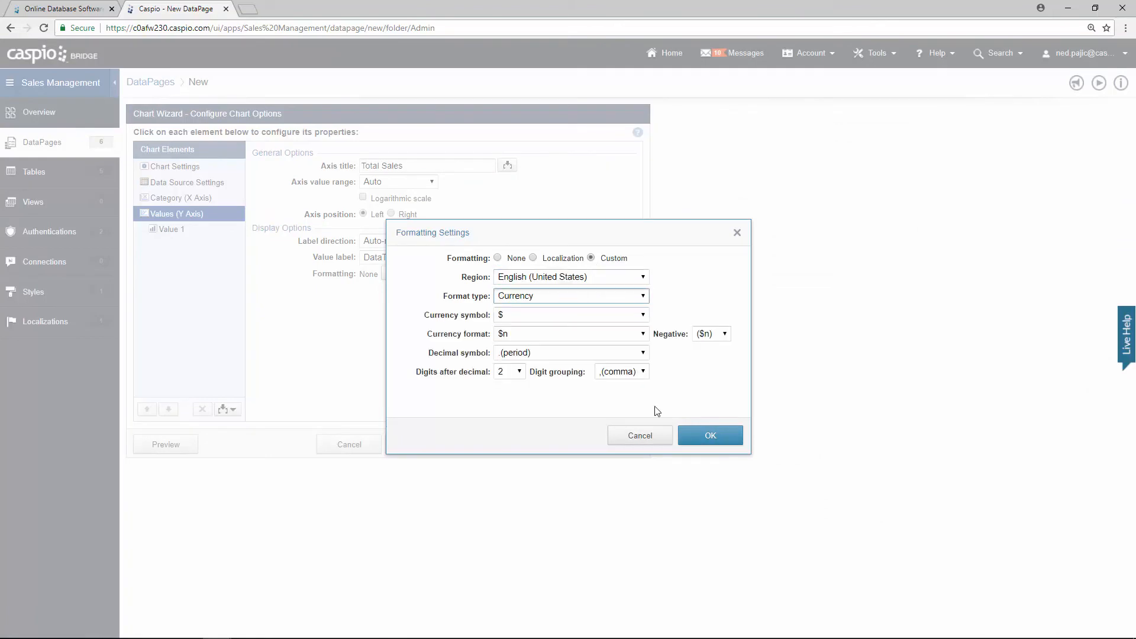
left_click(710, 434)
Step: Chart Sale_Amount with Diamond markers and preview the chart
left_click(188, 236)
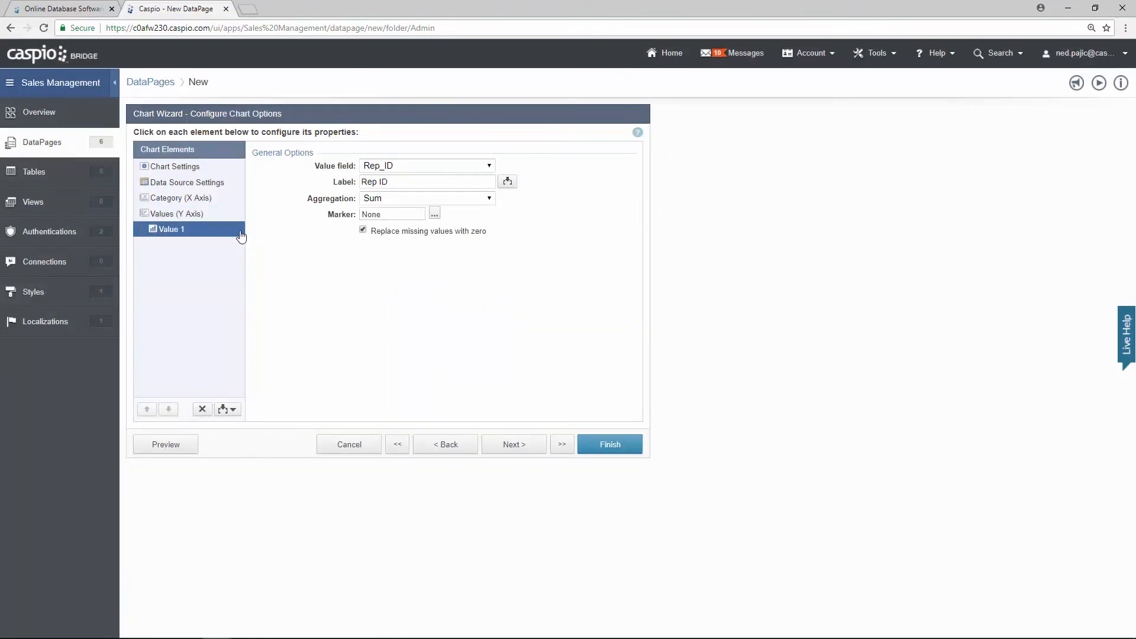
left_click(391, 167)
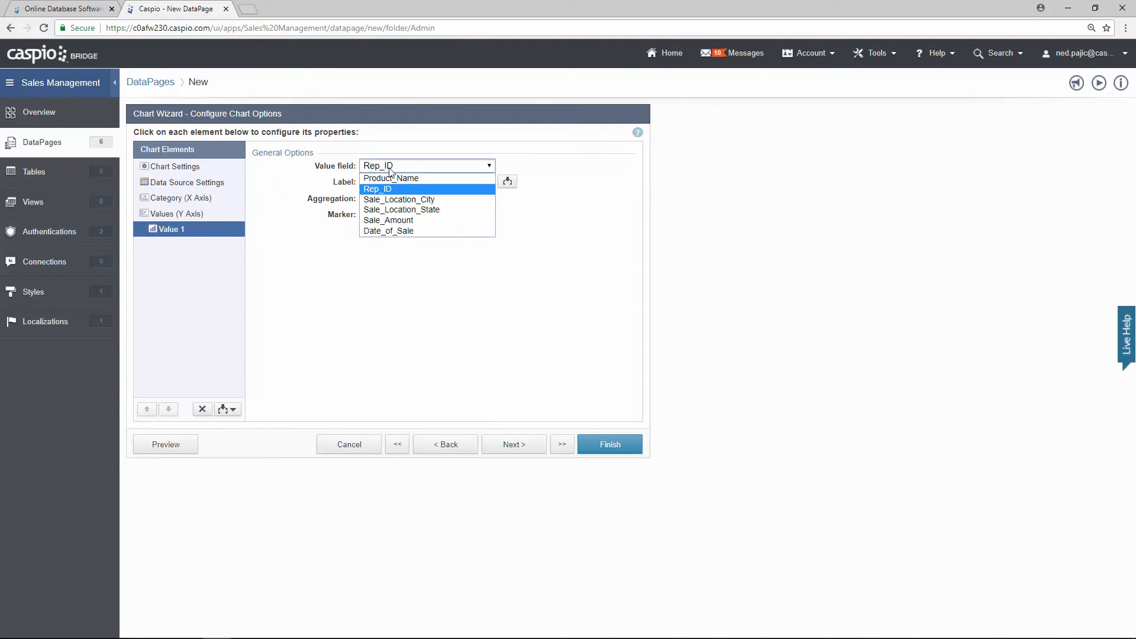
left_click(394, 228)
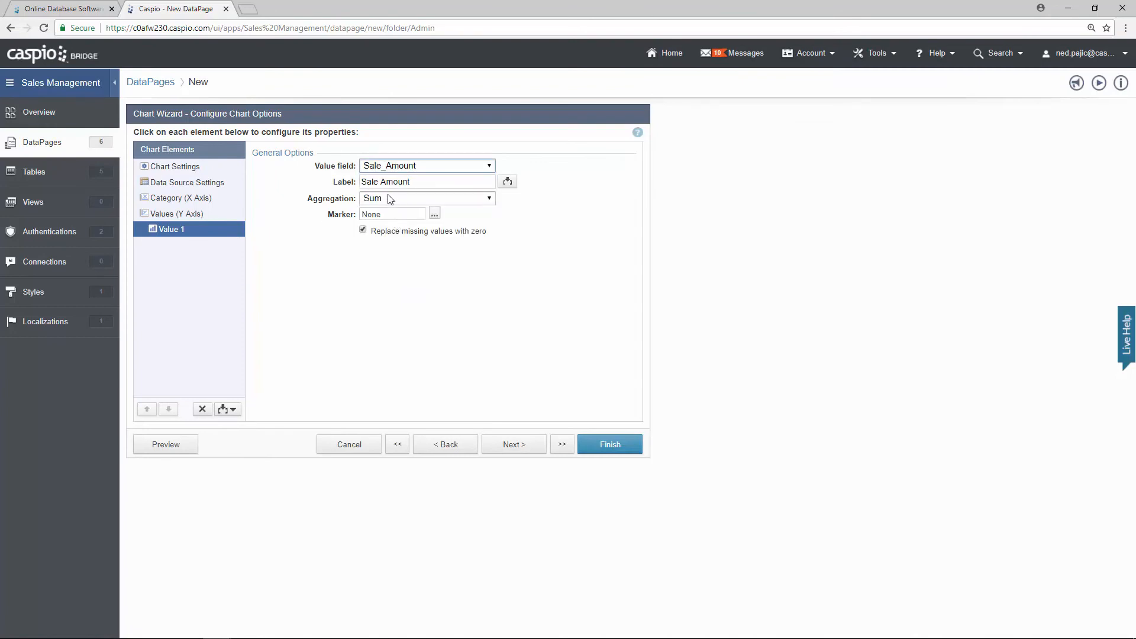
left_click(434, 214)
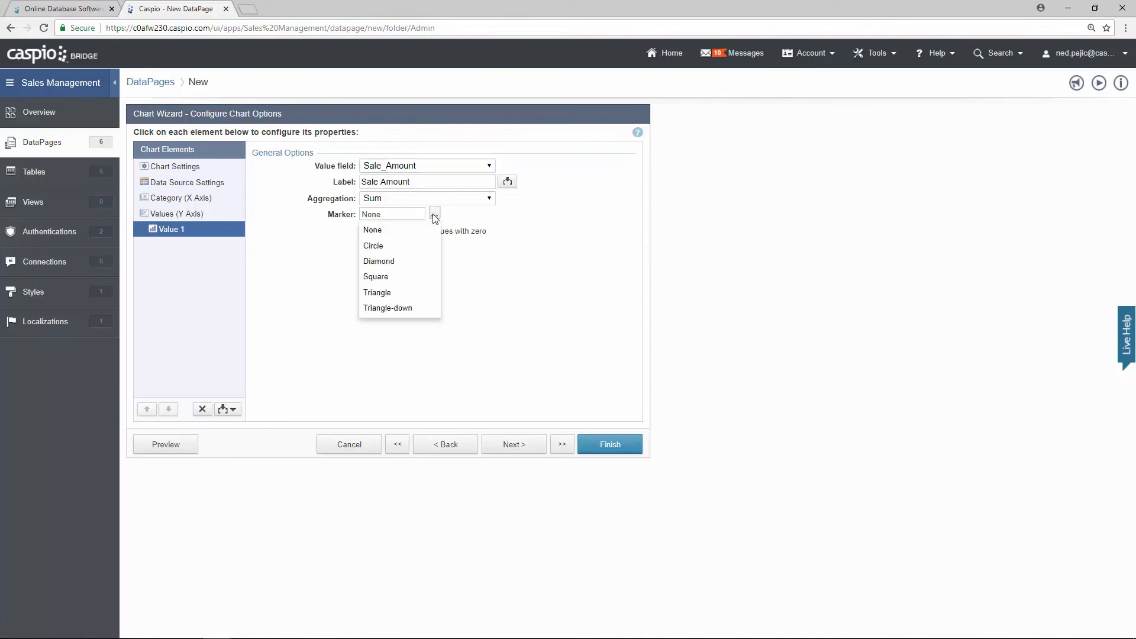
left_click(418, 261)
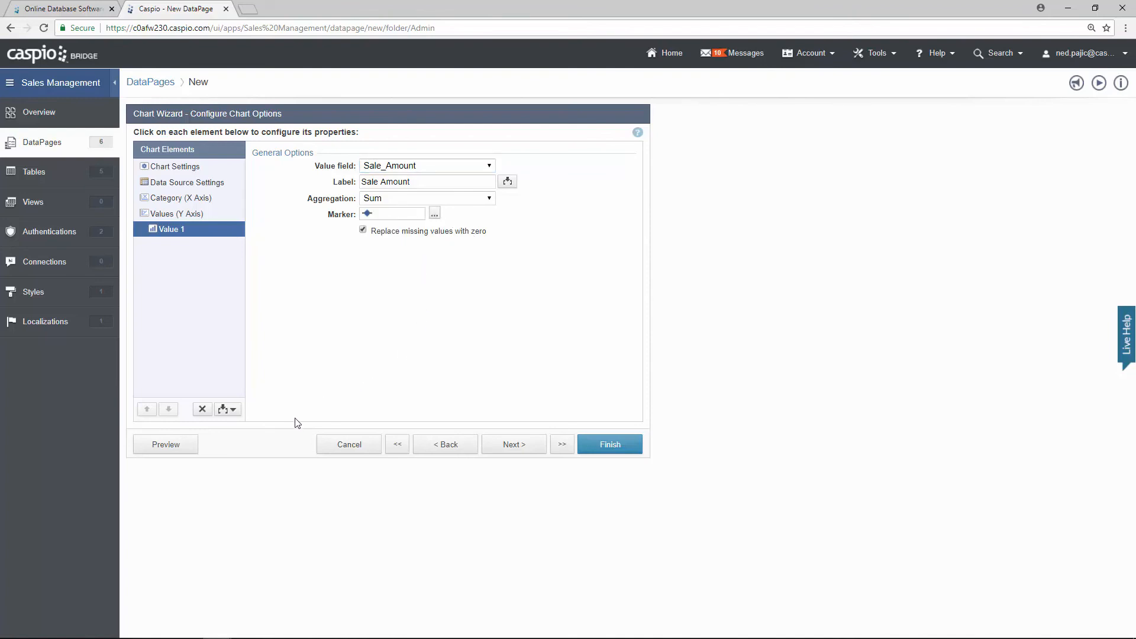
left_click(177, 450)
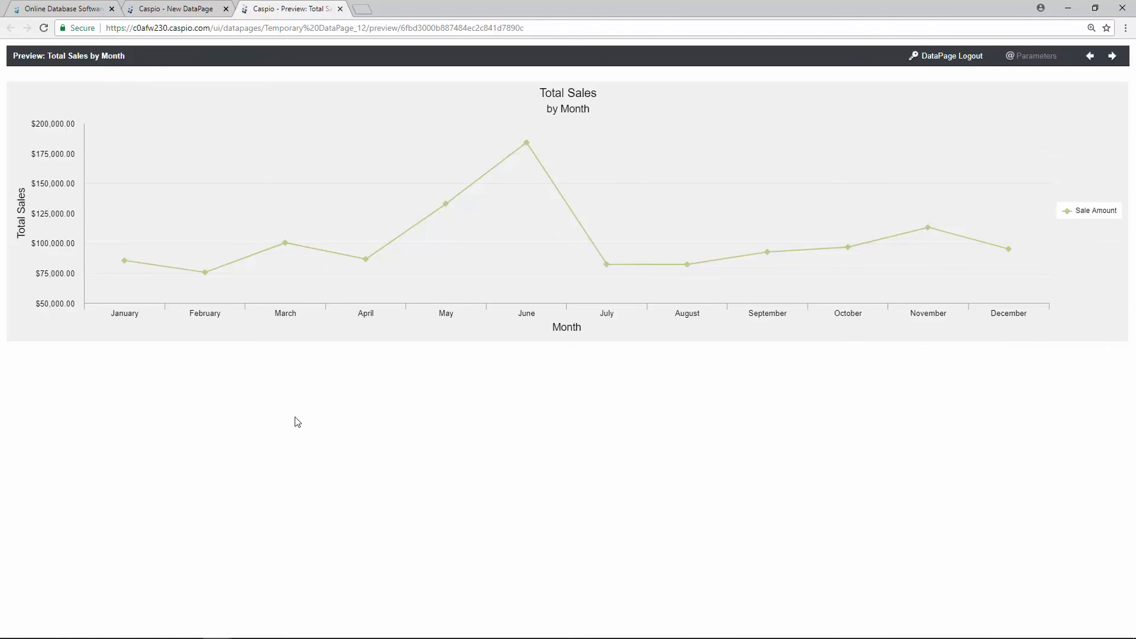
Step: Inspect the Total Sales by Month line chart preview, then close it
mouse_move(523, 155)
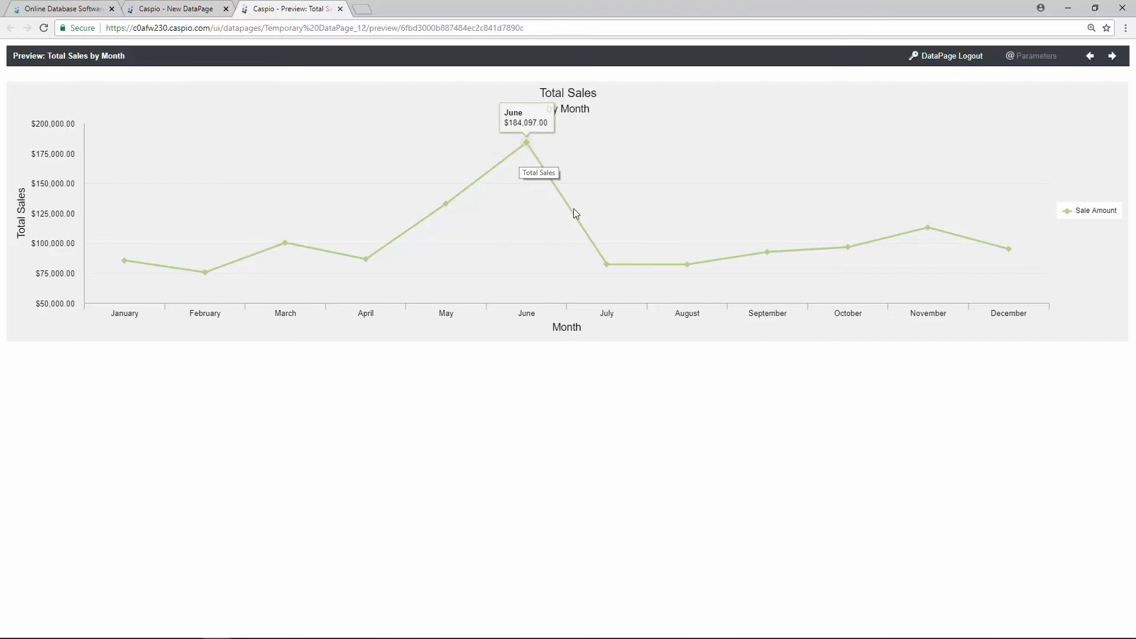
mouse_move(597, 256)
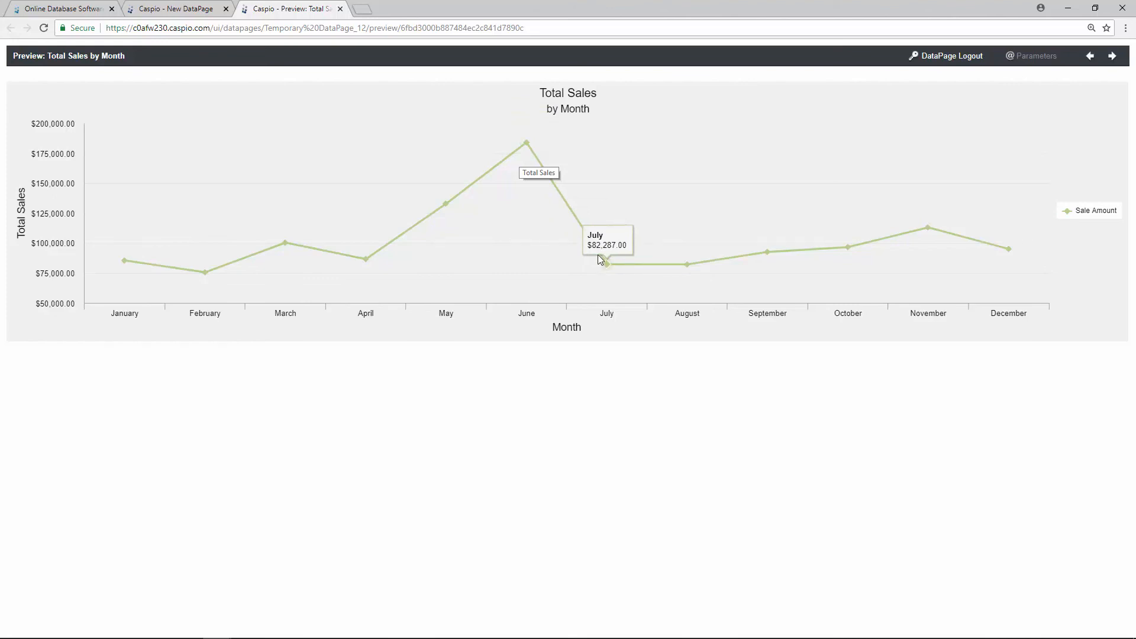
left_click(340, 8)
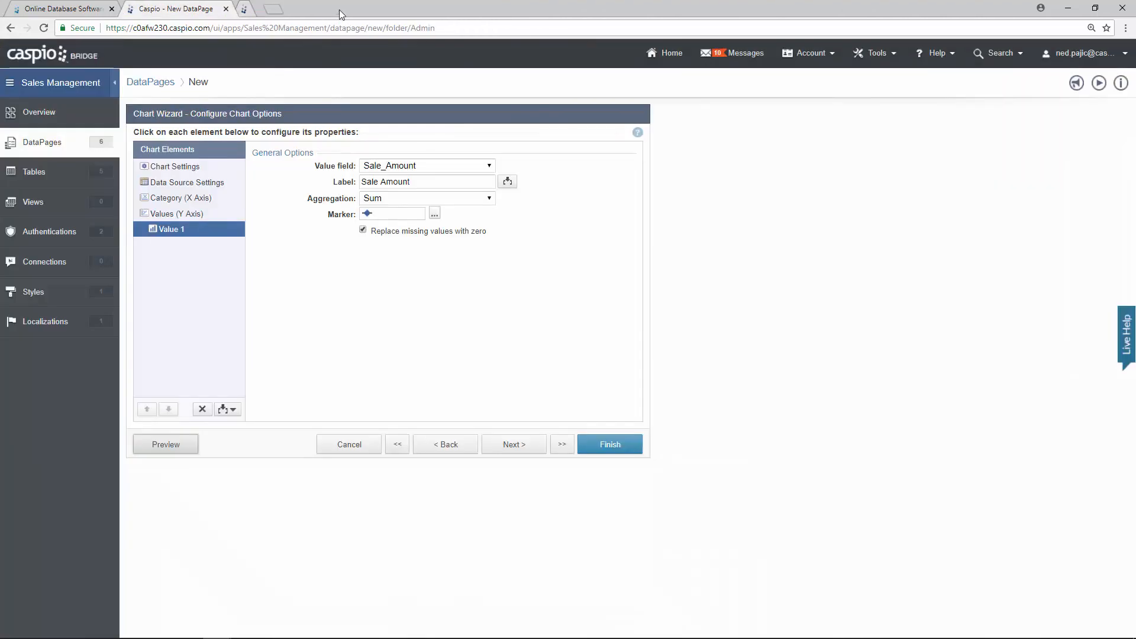
Step: Save the Total Sales by Month chart and start a new Bar chart DataPage
left_click(609, 444)
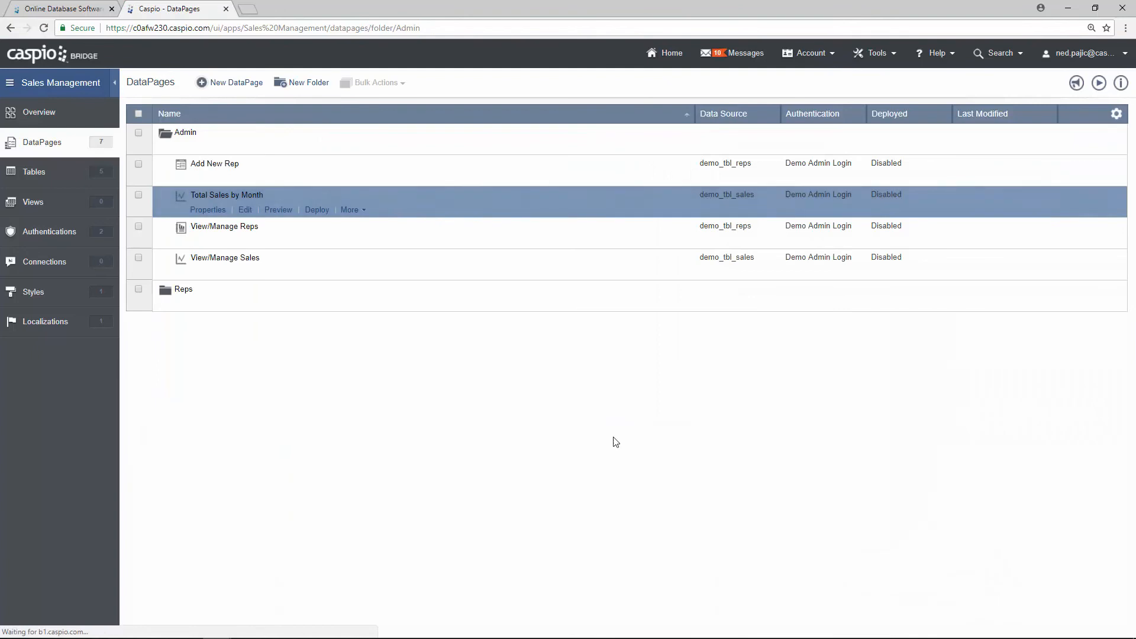
left_click(250, 85)
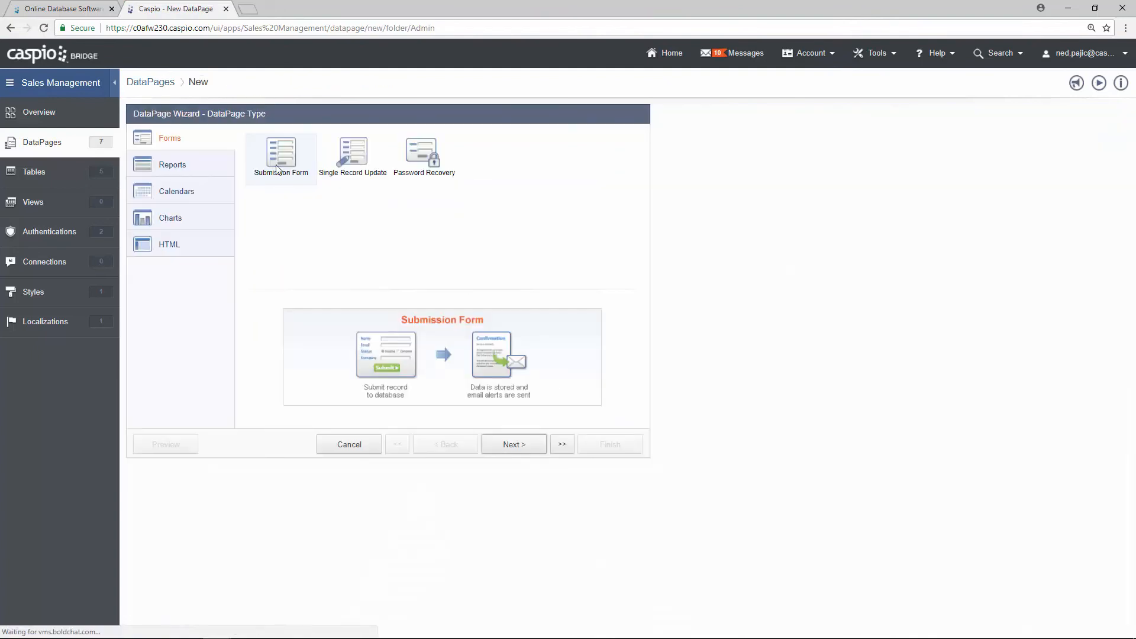
left_click(224, 227)
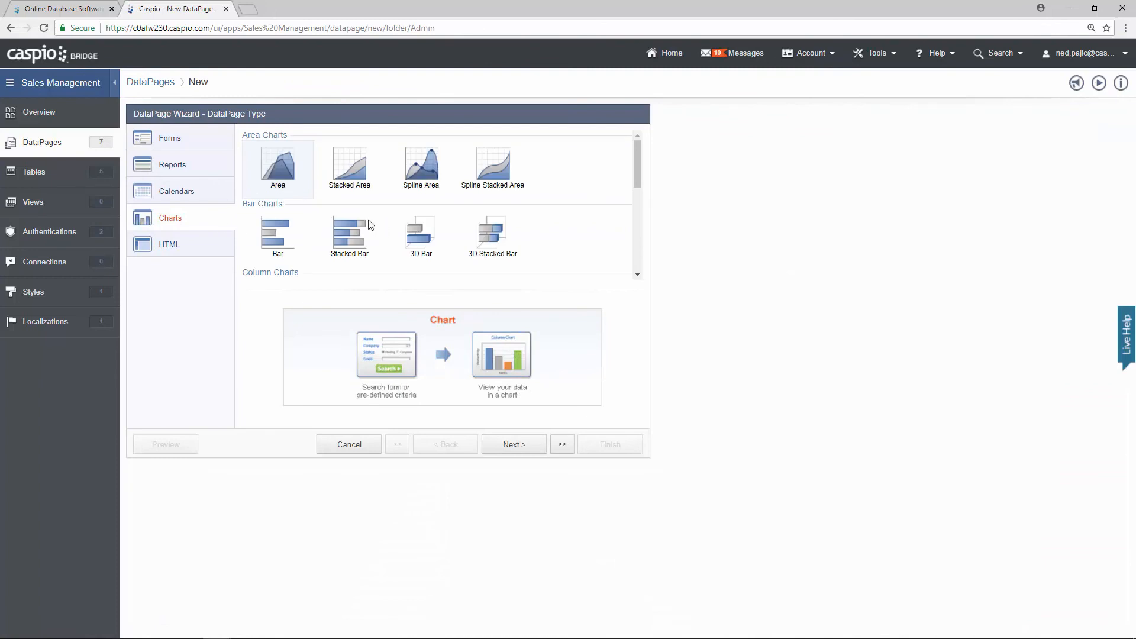
left_click(286, 237)
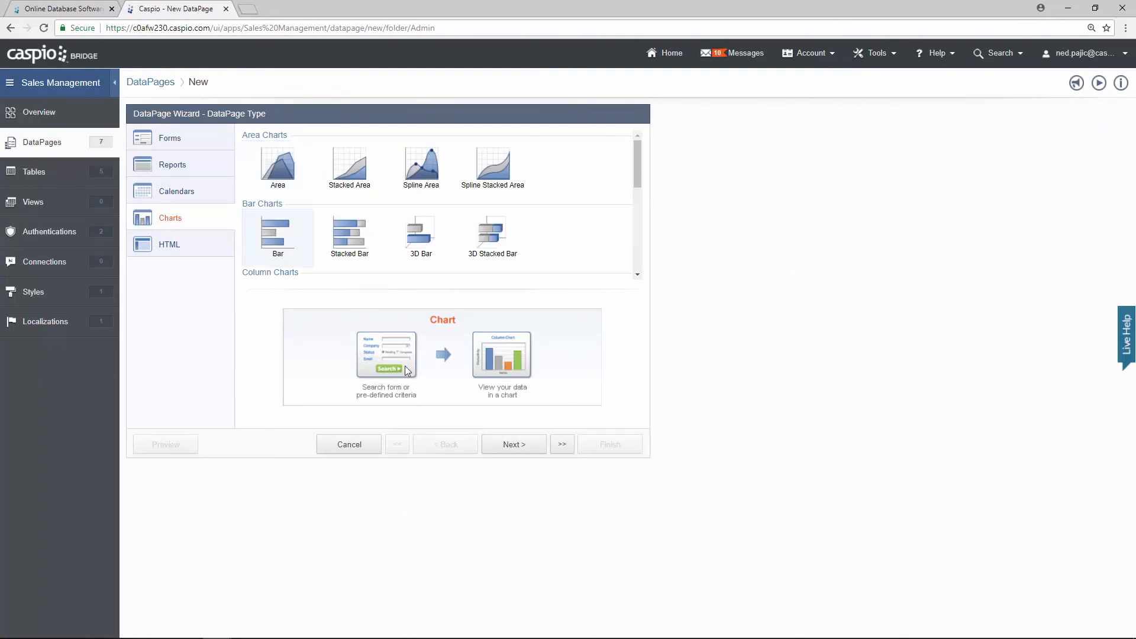
left_click(508, 443)
Step: Use demo_tbl_sales, name it 'Top Performers', restrict to Demo Admin Login, and filter by pre-defined criteria
left_click(283, 172)
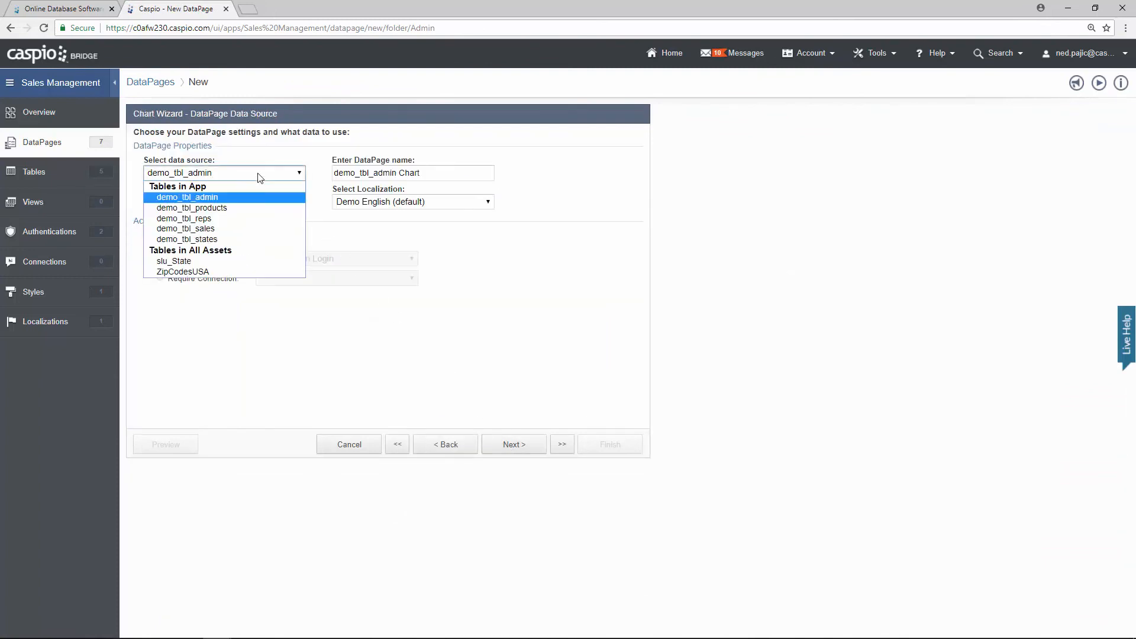
left_click(287, 219)
left_click_drag(432, 177, 295, 180)
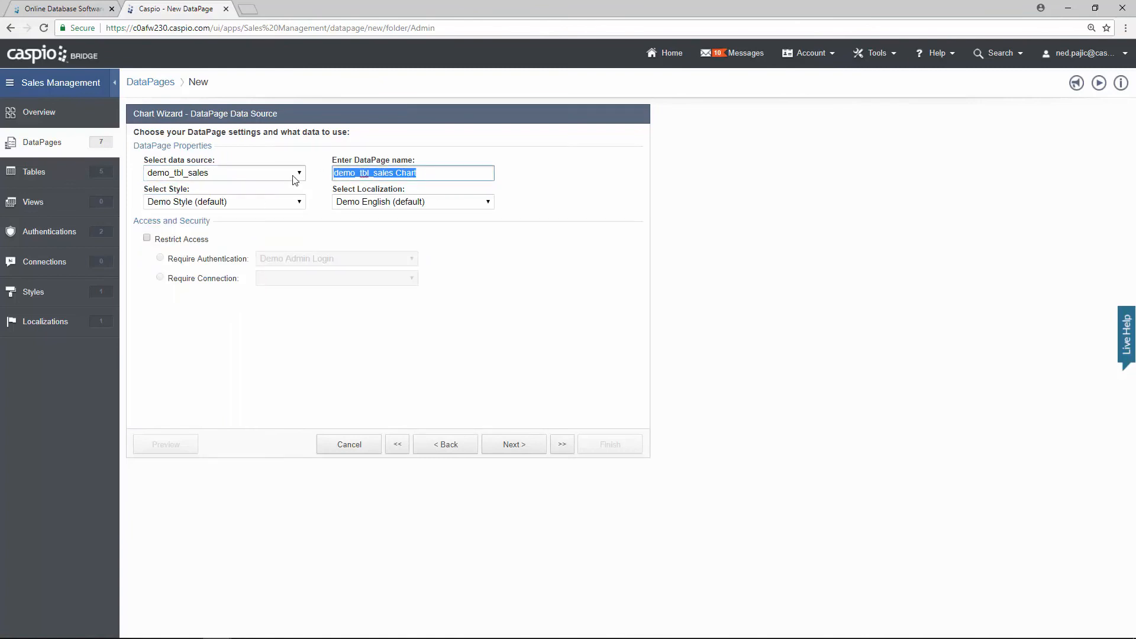
type("Top Perfo")
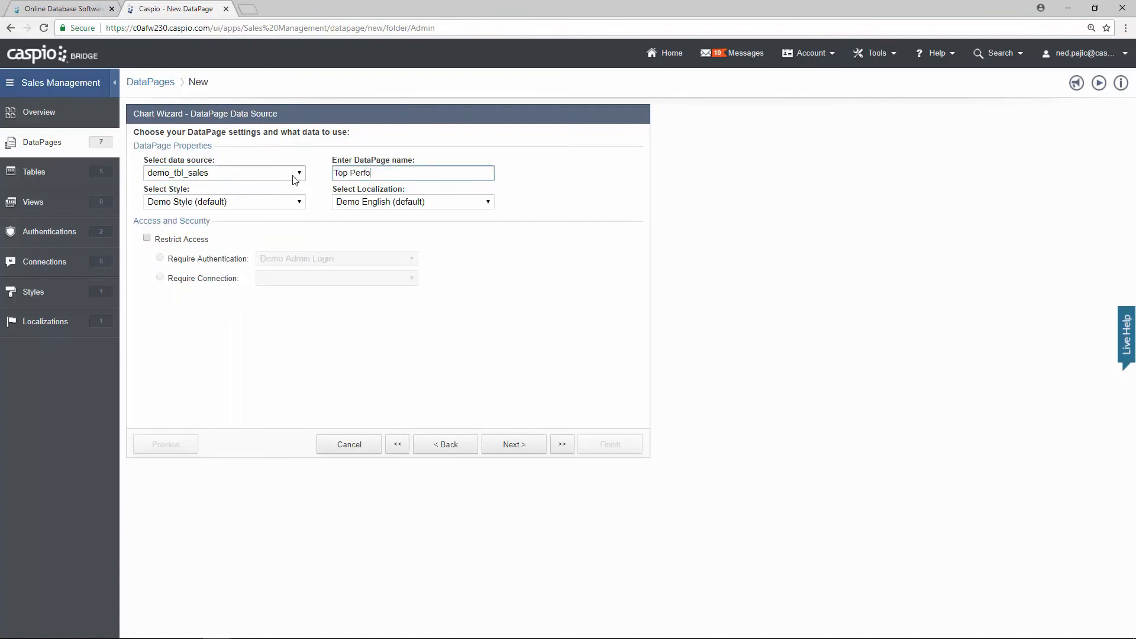
type("rmers")
left_click(206, 243)
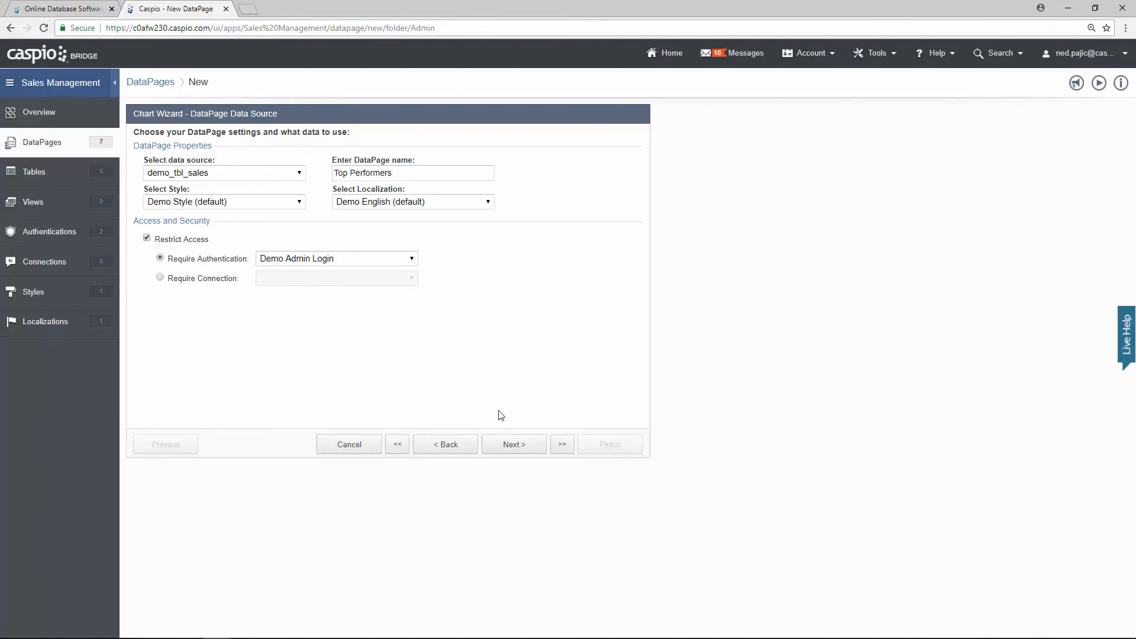
left_click(514, 444)
left_click(253, 197)
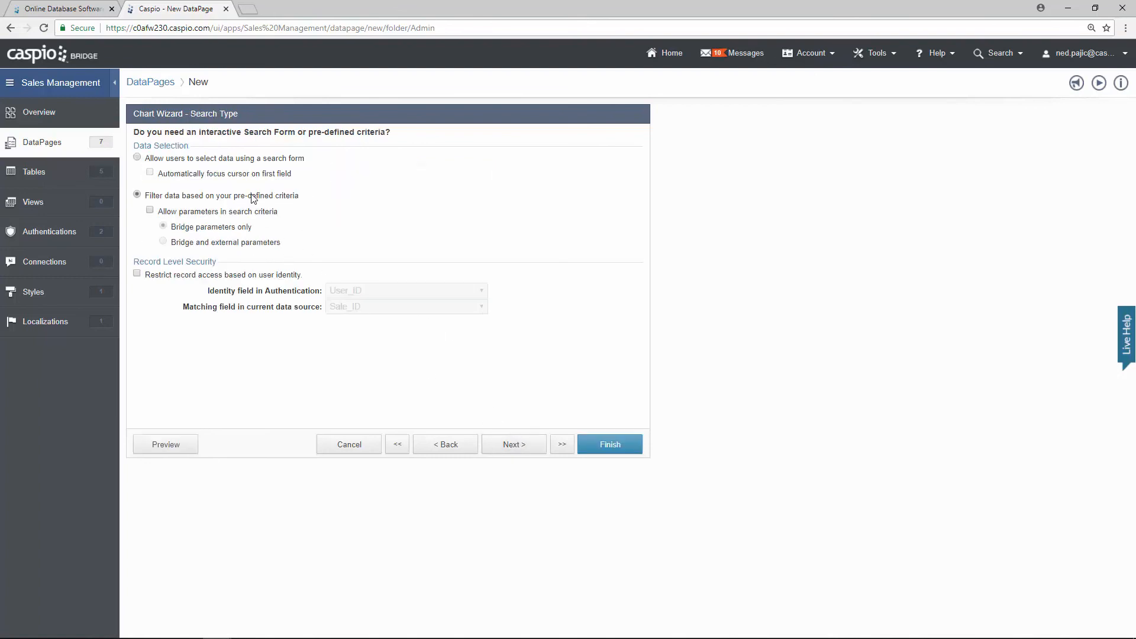
left_click(524, 443)
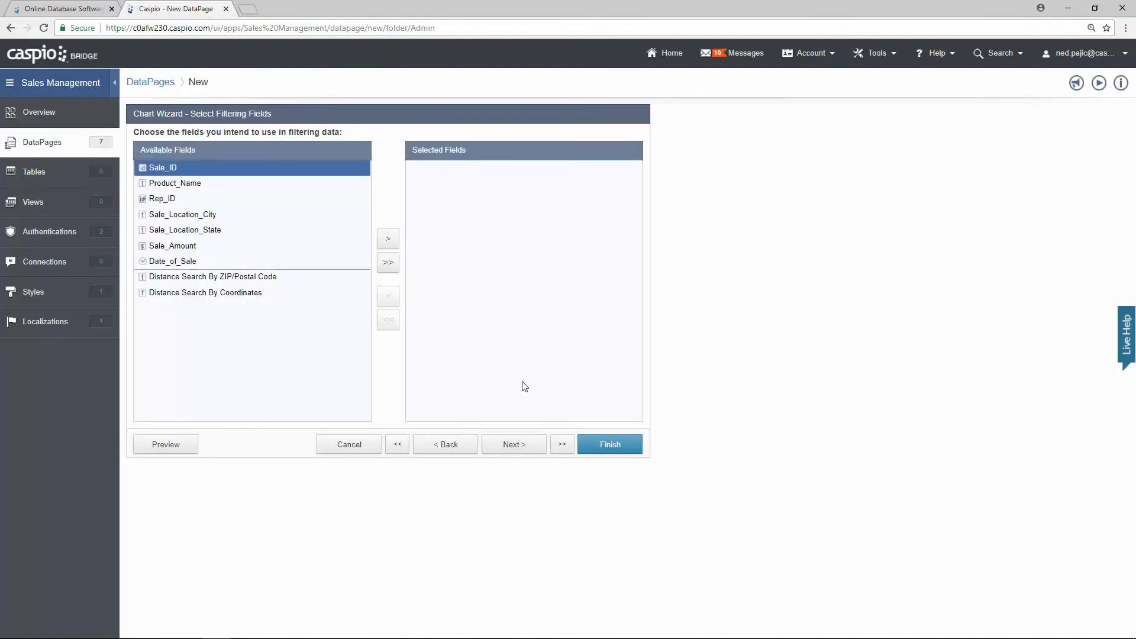
left_click(534, 451)
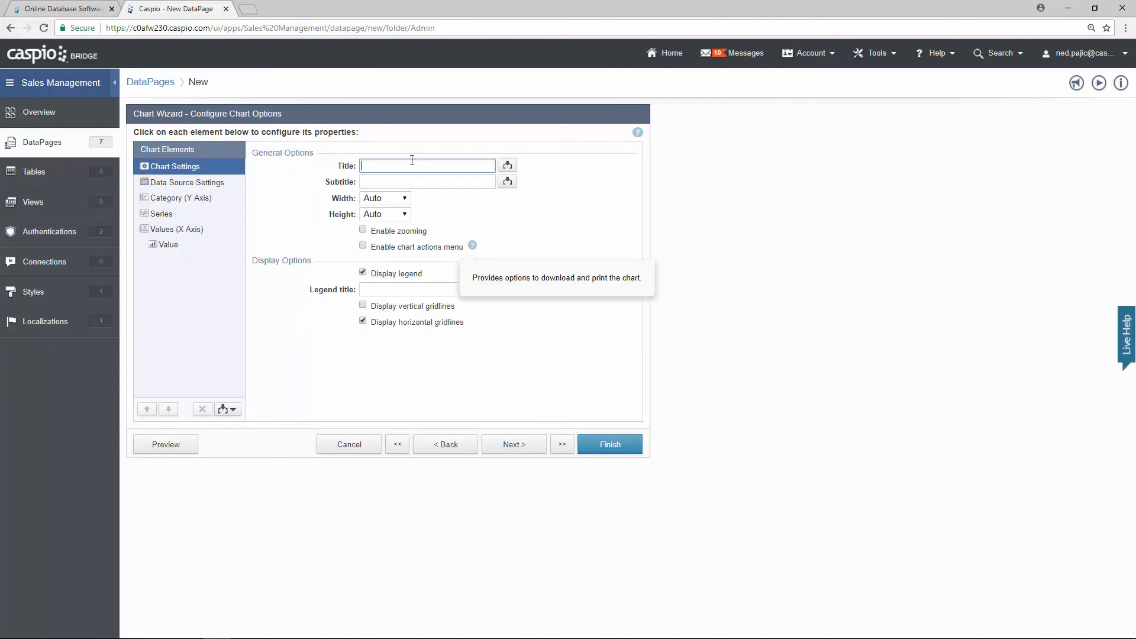
Step: Title the chart 'Top Performers', use separate fields per series, and plot Rep_ID on a 'Name' axis
type("Top Performers")
left_click(189, 184)
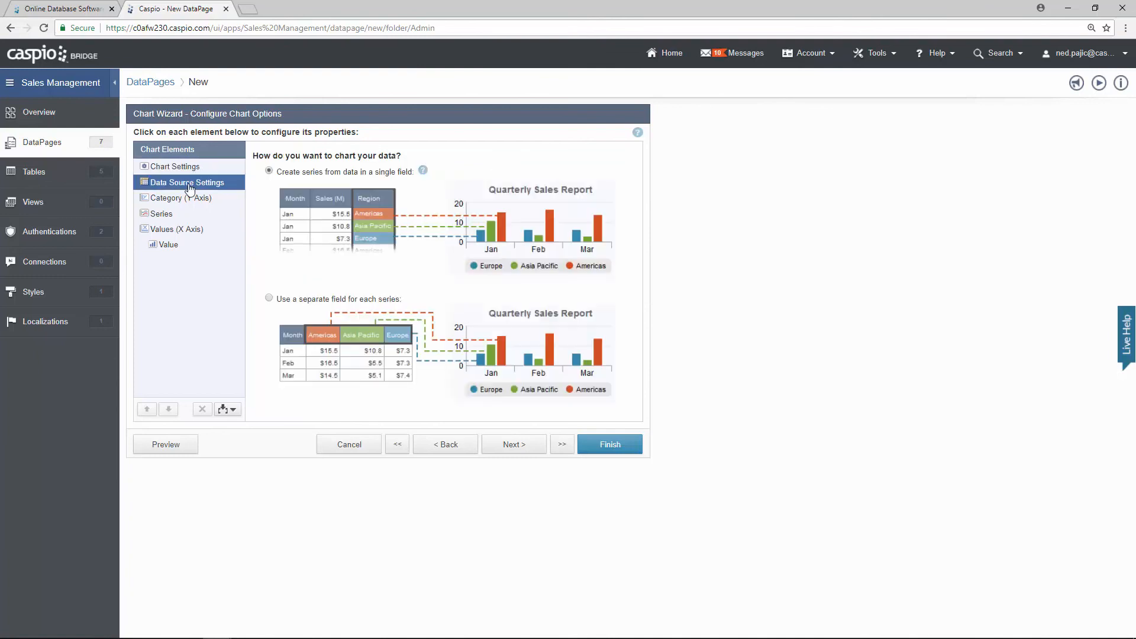
left_click(291, 299)
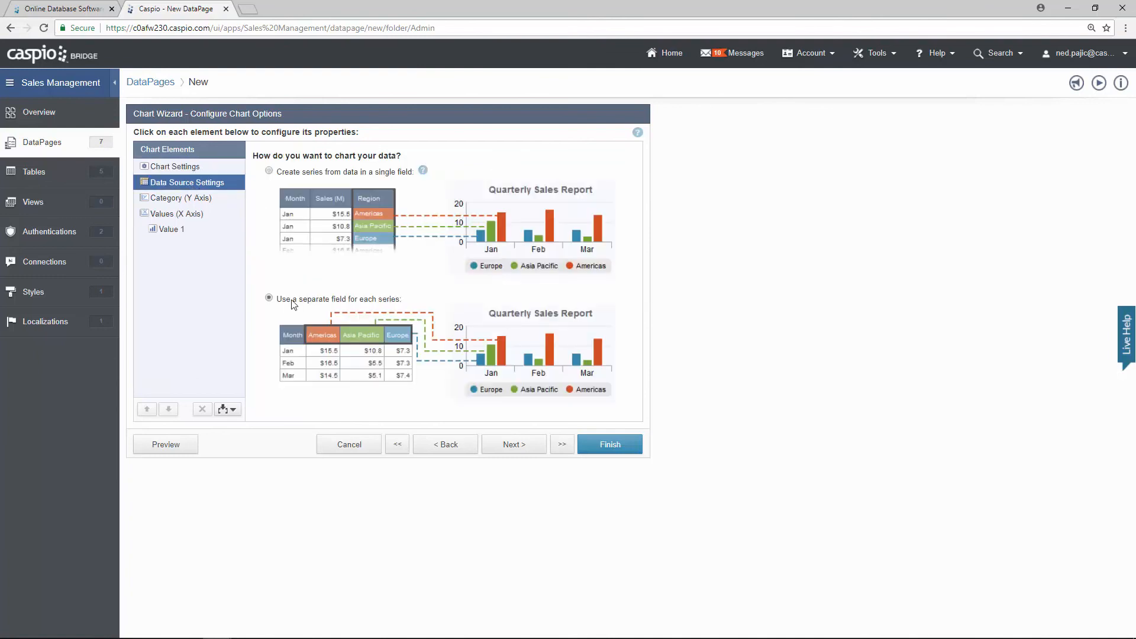
left_click(208, 199)
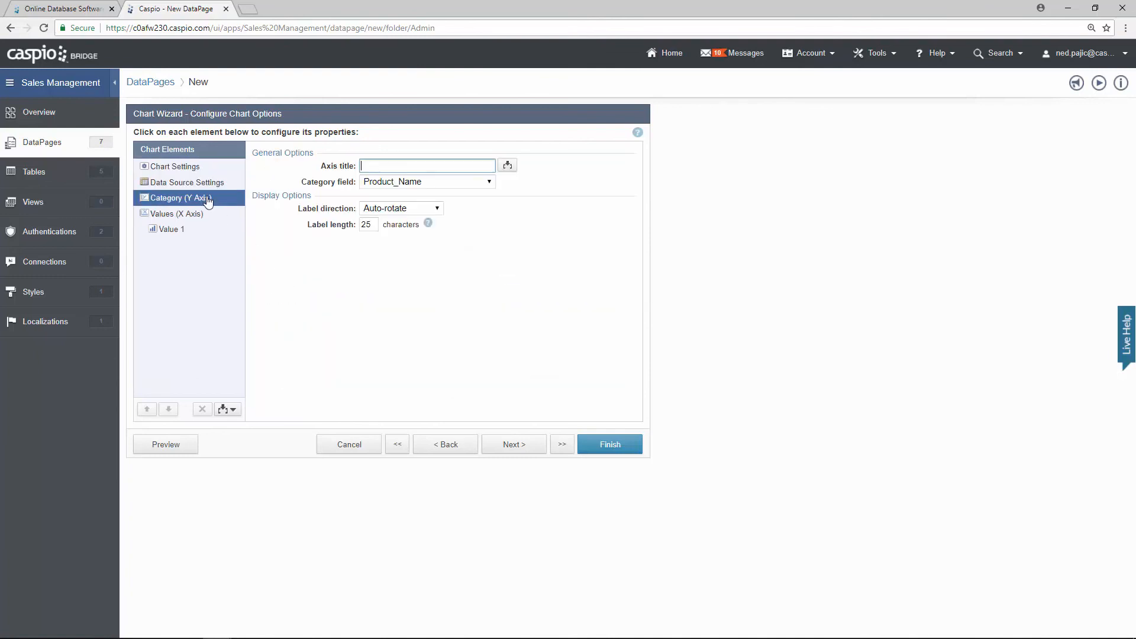
left_click(395, 187)
left_click(390, 215)
left_click(384, 167)
type("Name")
Step: Title the value axis 'Total Sales' and format its values as Currency
left_click(223, 214)
left_click(369, 167)
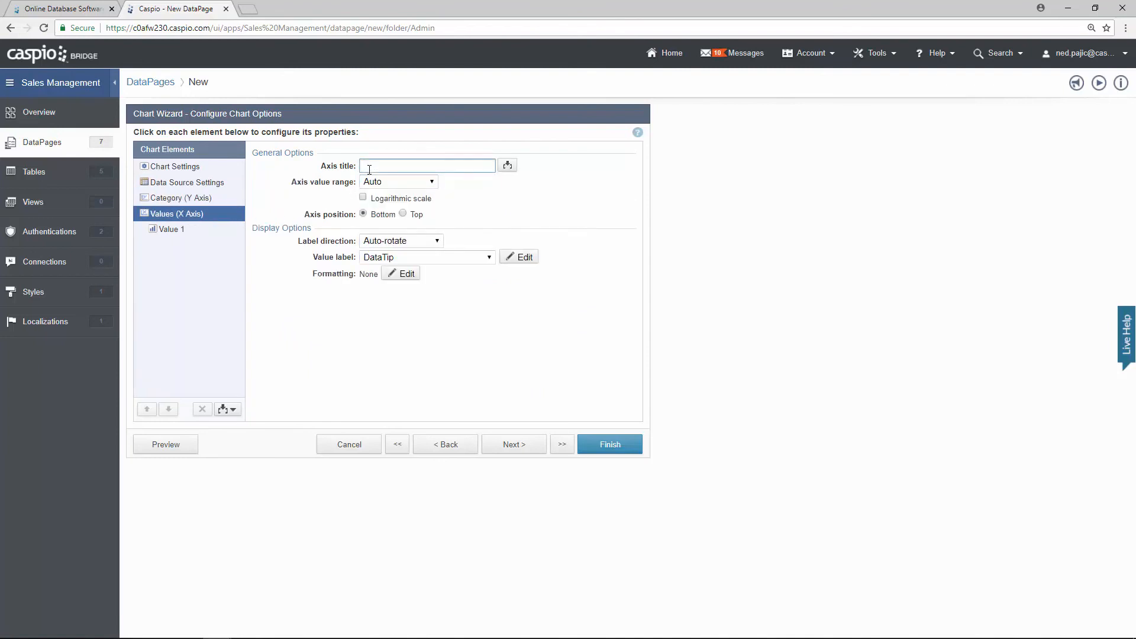
type("Total Sales")
left_click(405, 274)
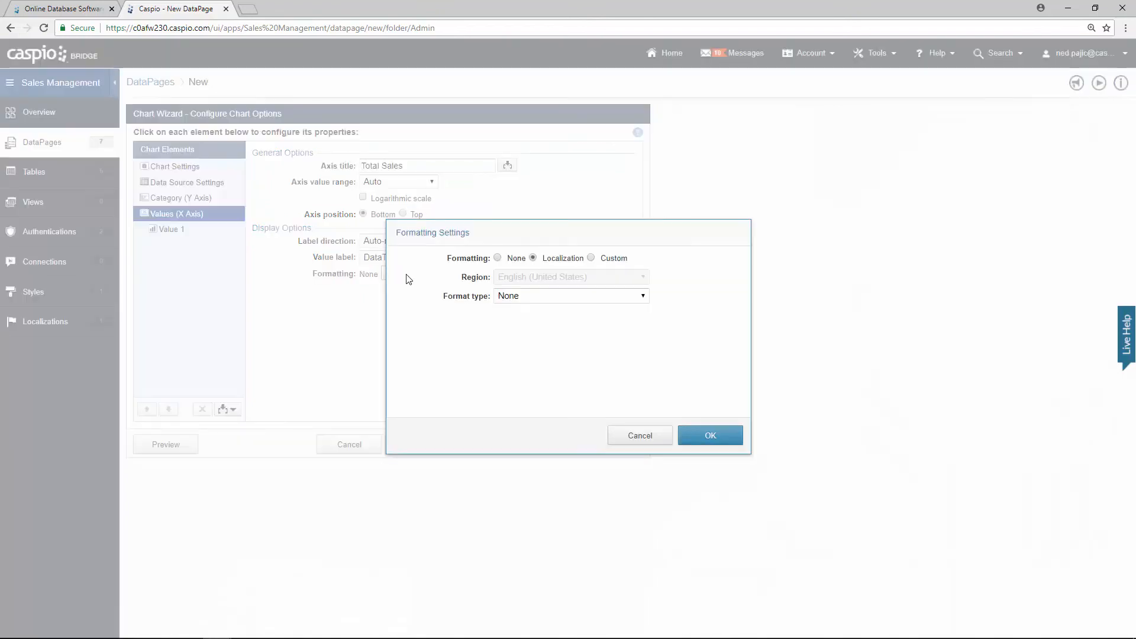
left_click(609, 260)
left_click(603, 296)
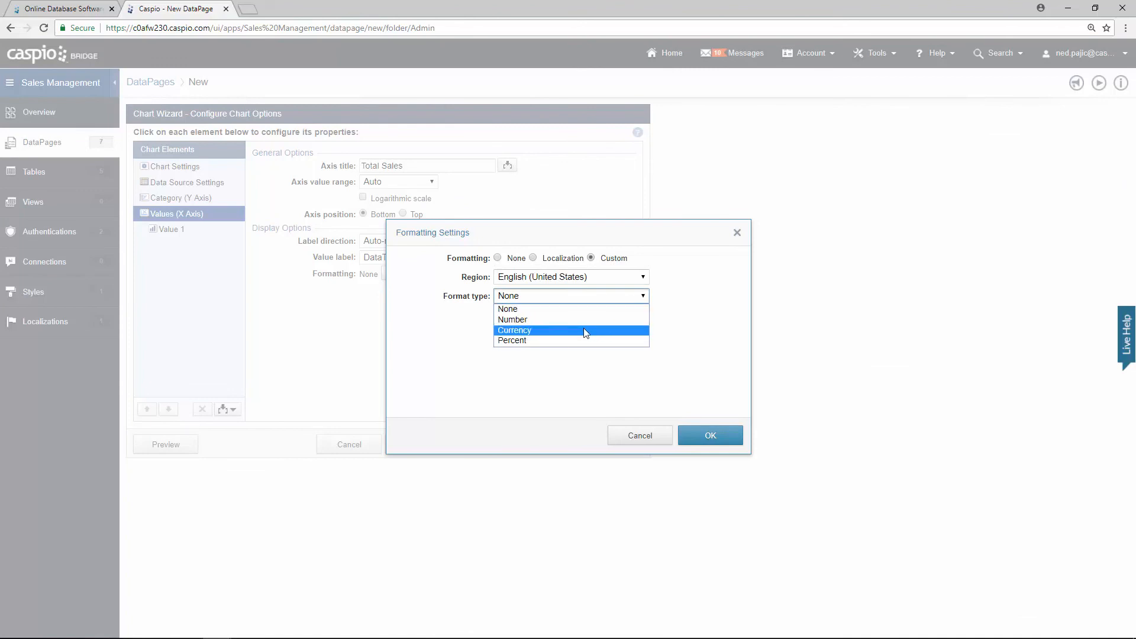
left_click(583, 328)
left_click(710, 435)
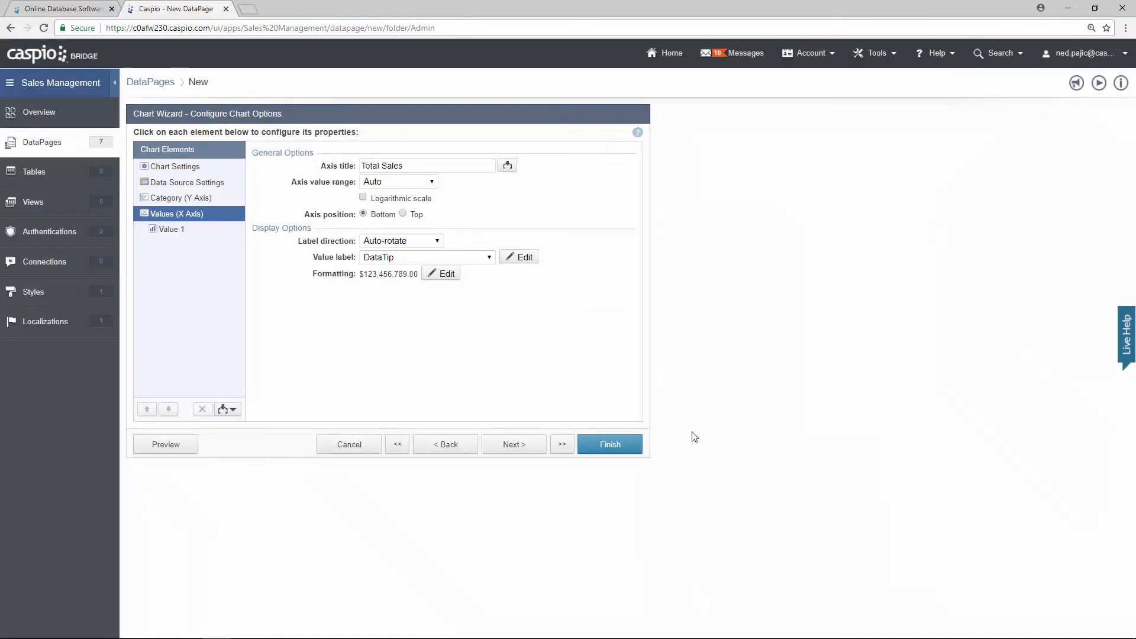
Step: Chart Sale_Amount as the value and preview the Top Performers chart
left_click(187, 229)
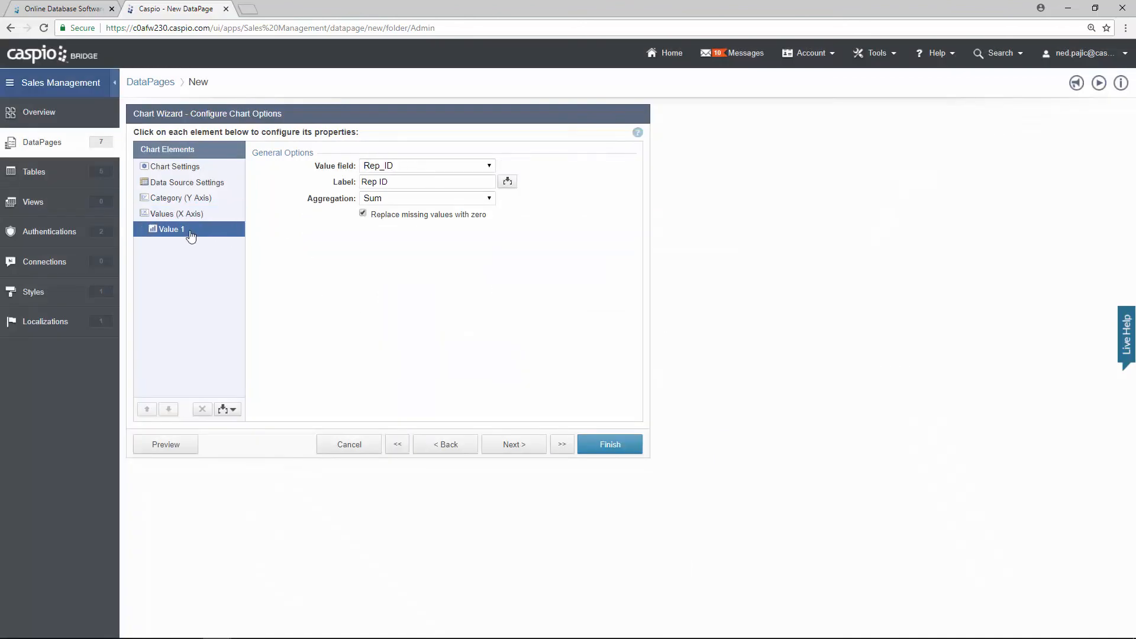
left_click(400, 166)
left_click(412, 221)
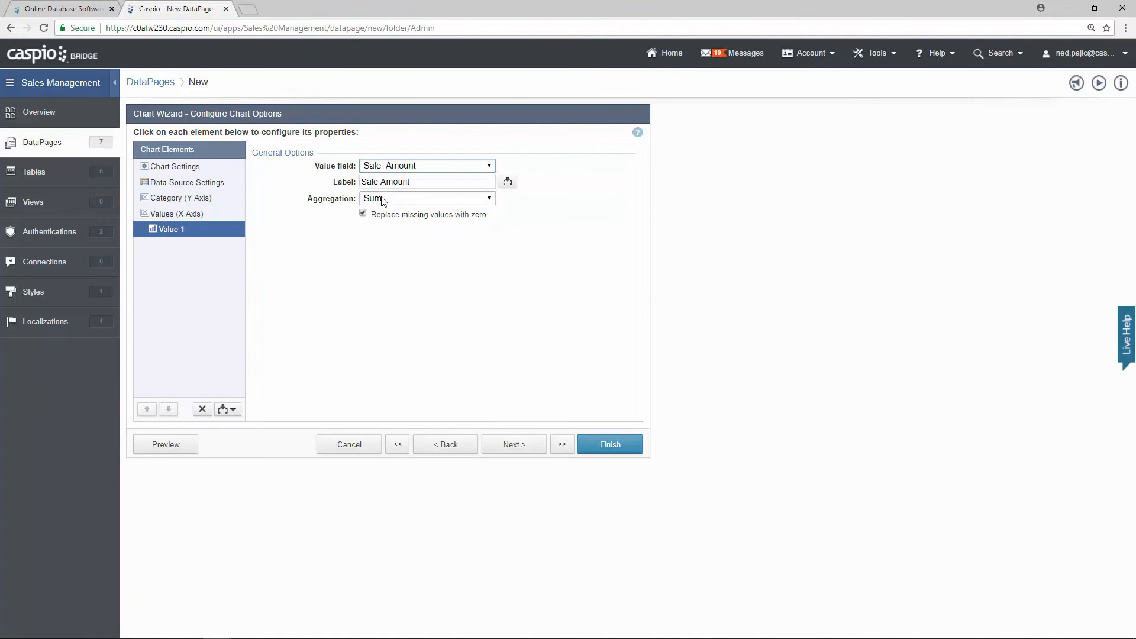
left_click(181, 446)
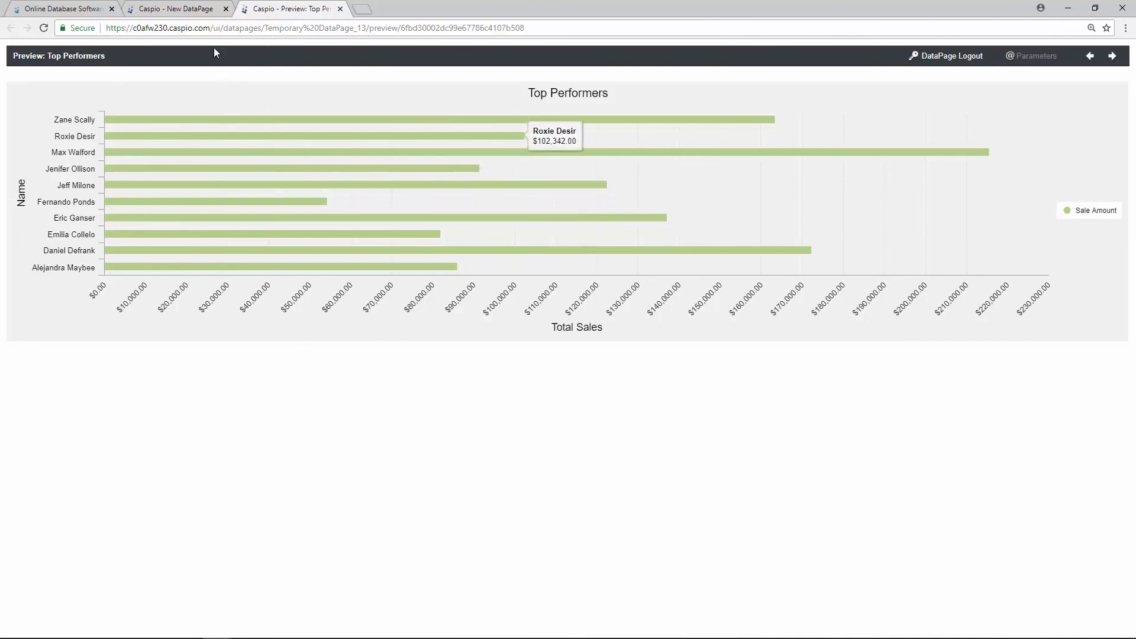
Step: Set Chart sort order 1 to SUM(Sale_Amount) and refresh the preview
left_click(195, 14)
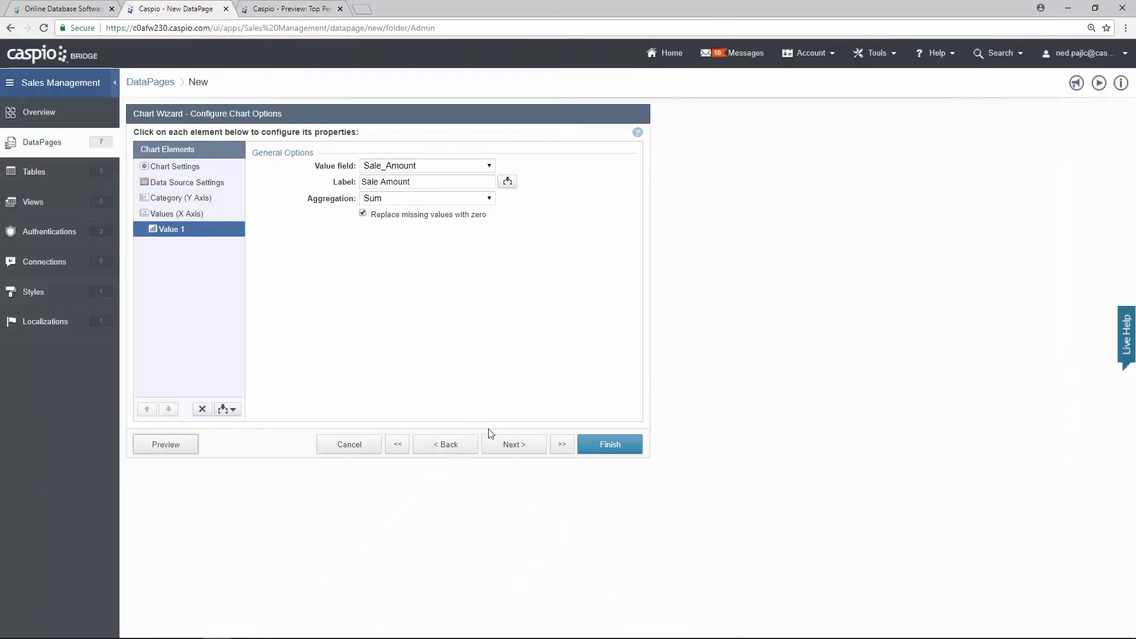
left_click(500, 444)
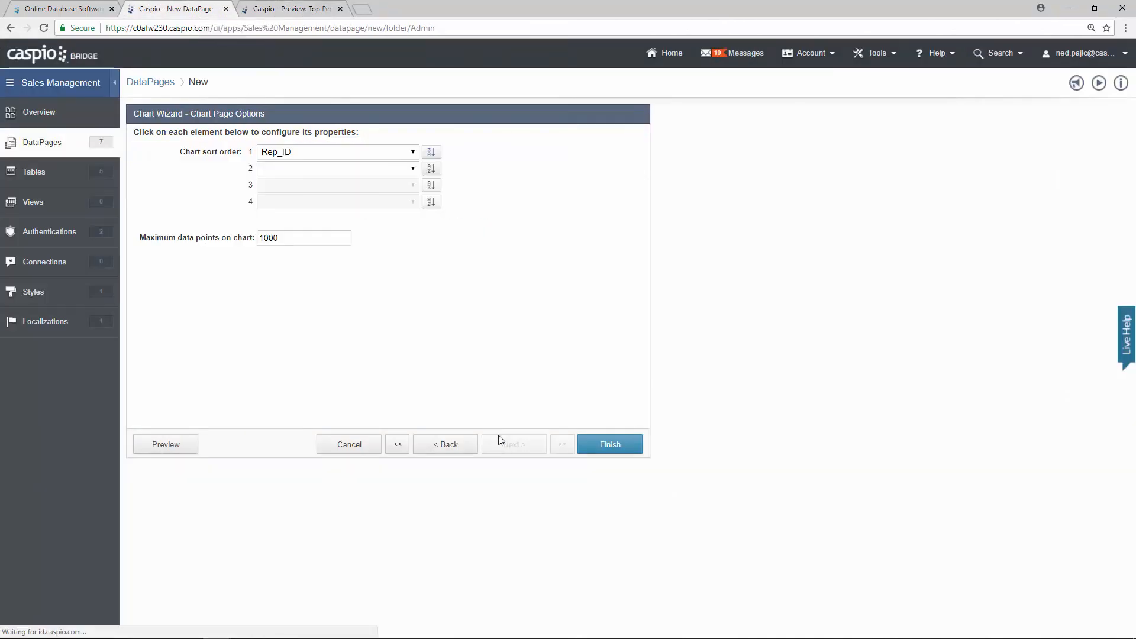
left_click(412, 152)
left_click(367, 186)
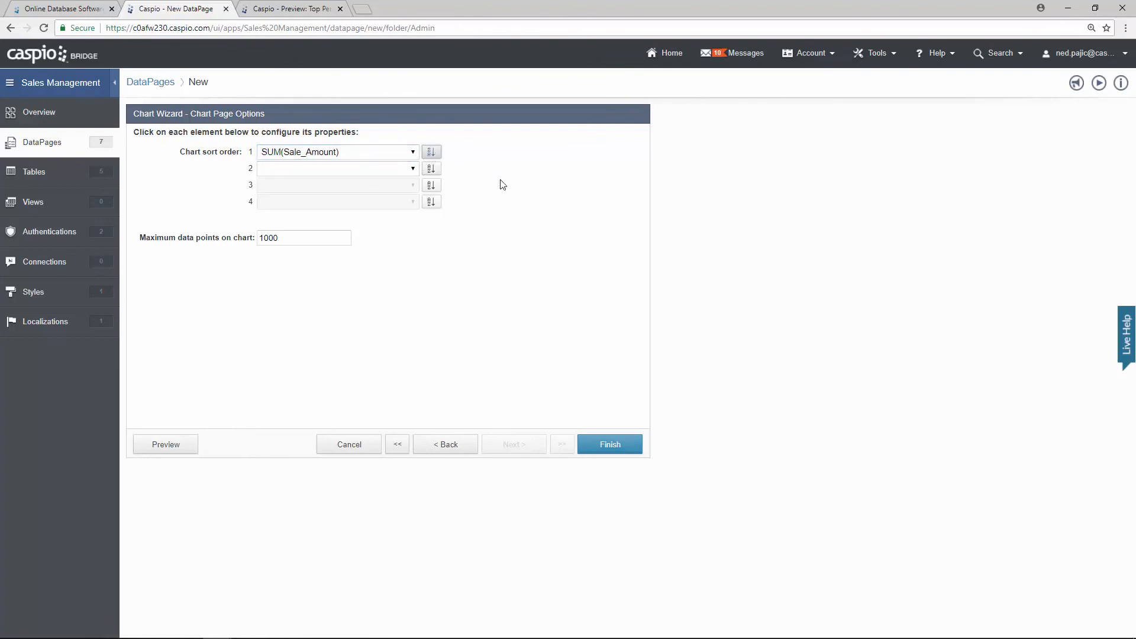
left_click(183, 446)
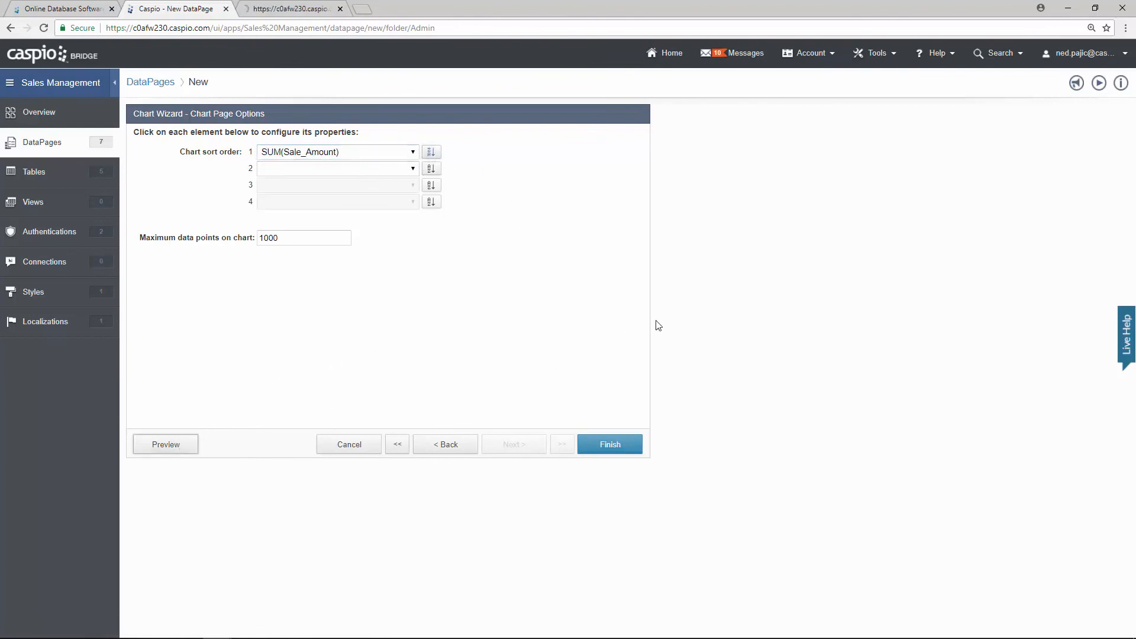
Step: Check the reranked Top Performers preview, then close it
left_click(320, 12)
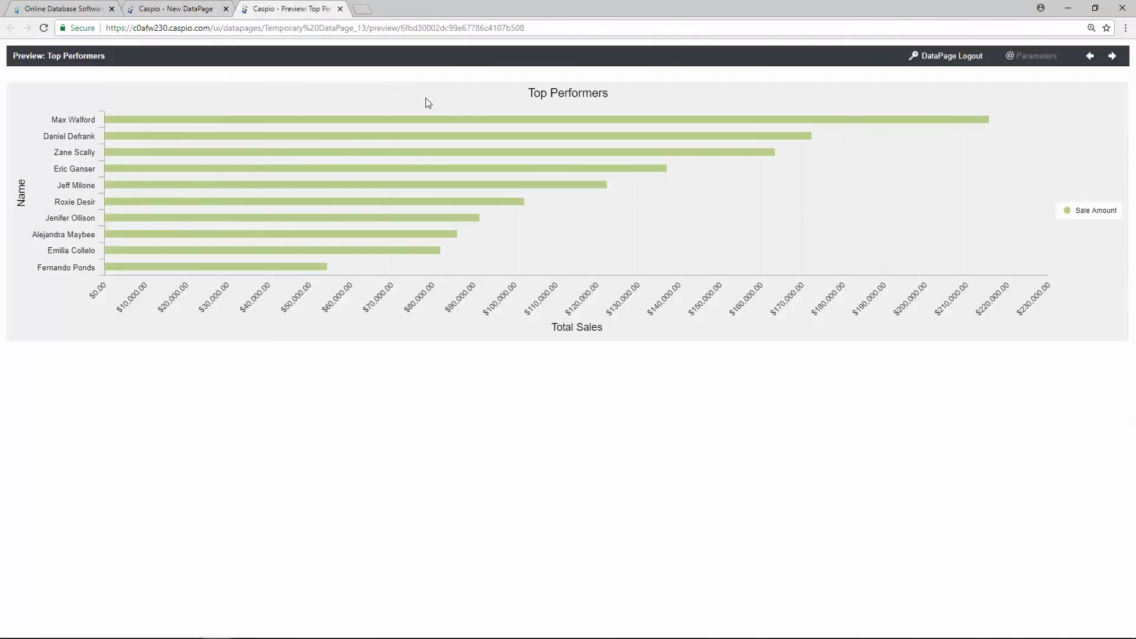
mouse_move(432, 124)
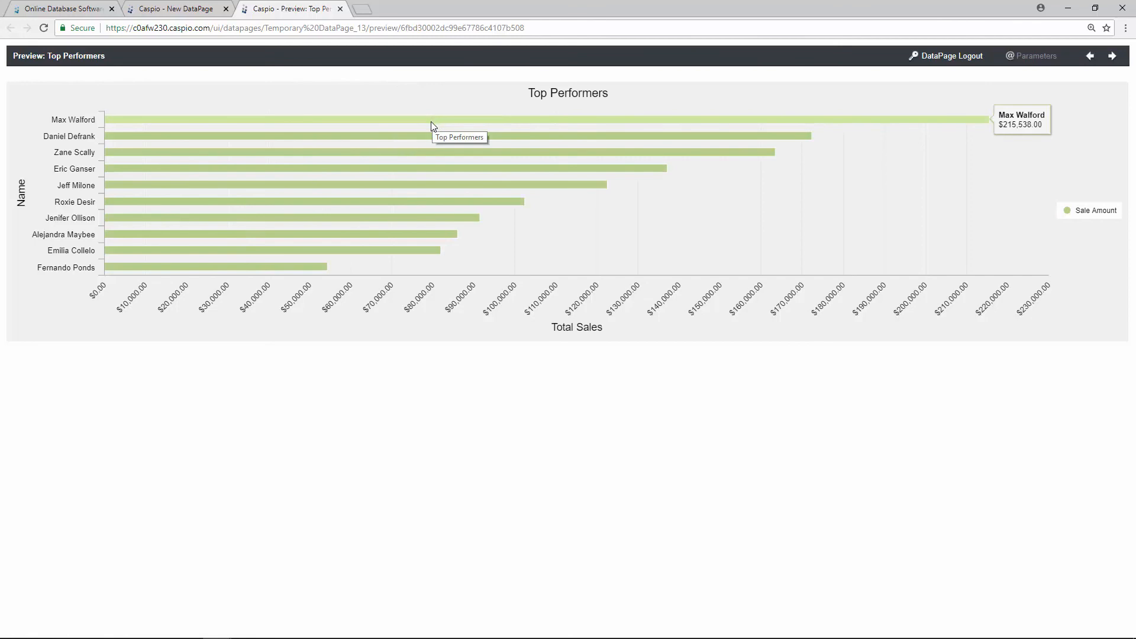
mouse_move(294, 268)
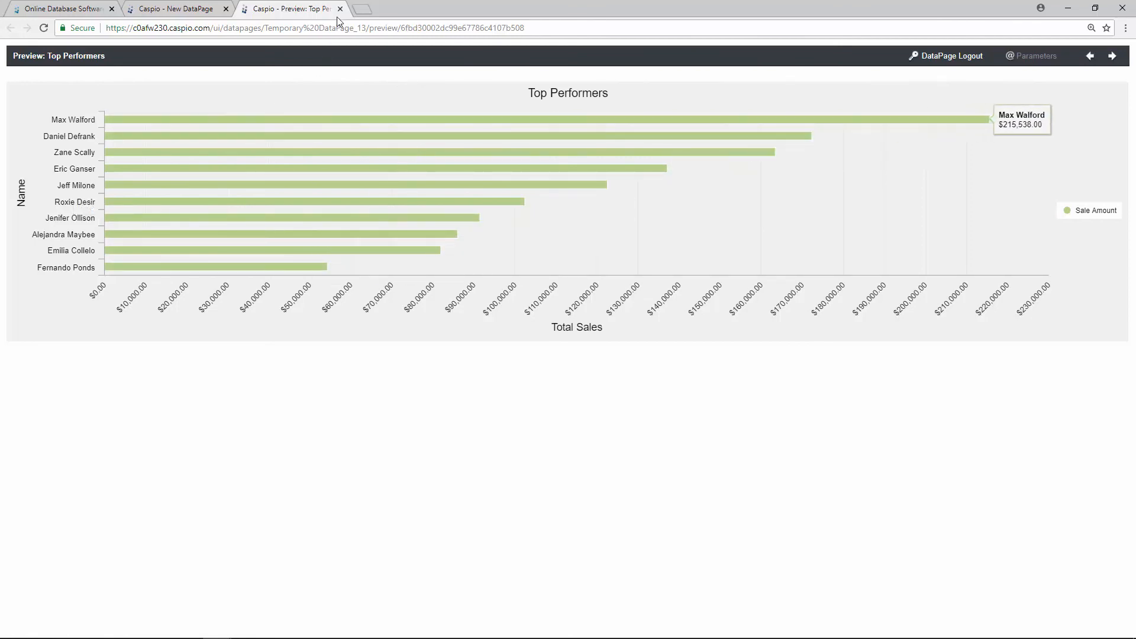
left_click(340, 9)
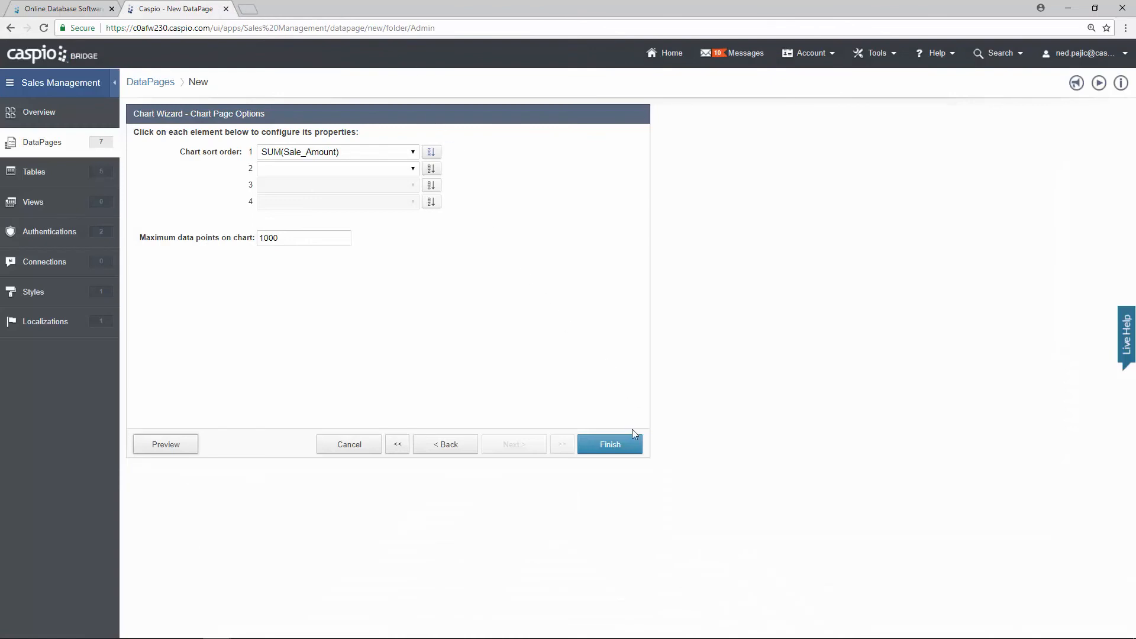
Step: Save Top Performers, then start a new DataPage as a Pivot Table report
left_click(632, 446)
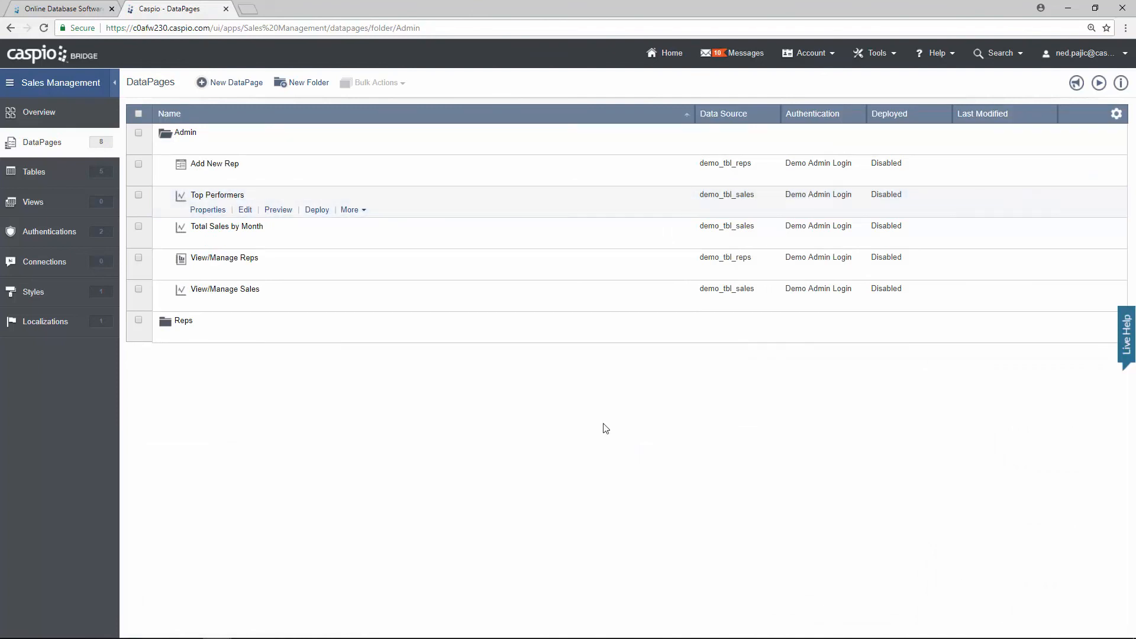
left_click(224, 83)
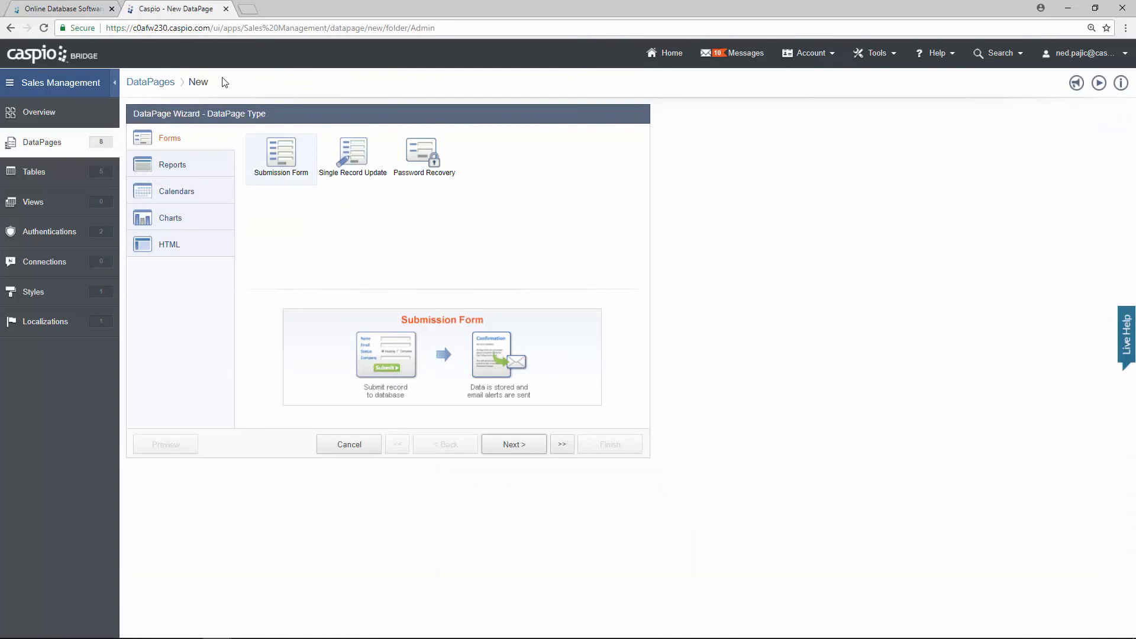
left_click(214, 164)
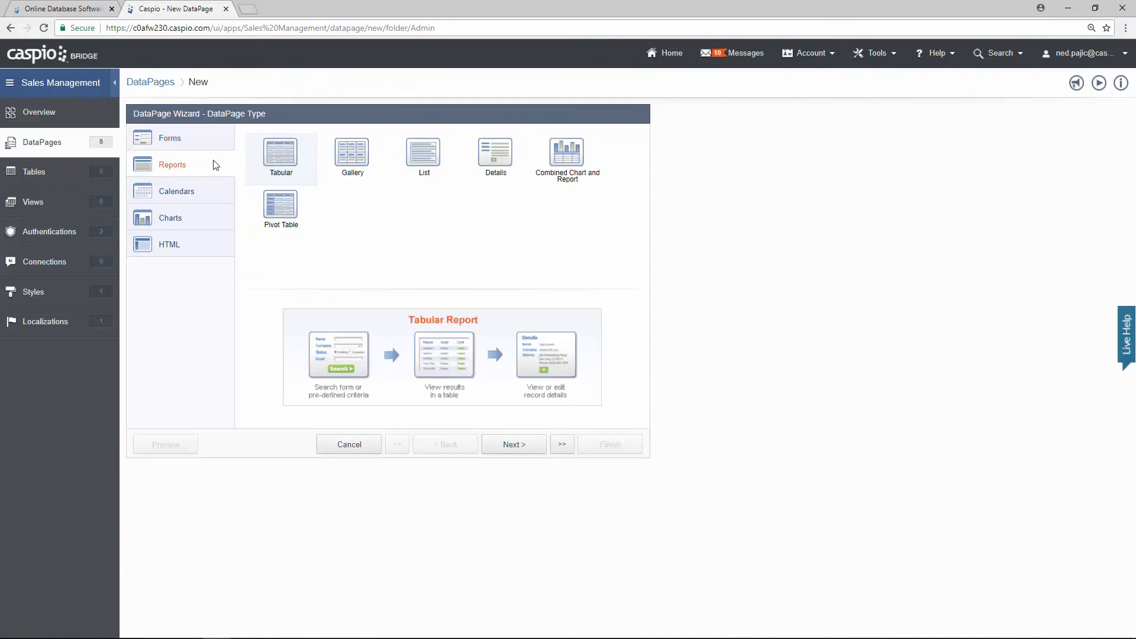
left_click(266, 208)
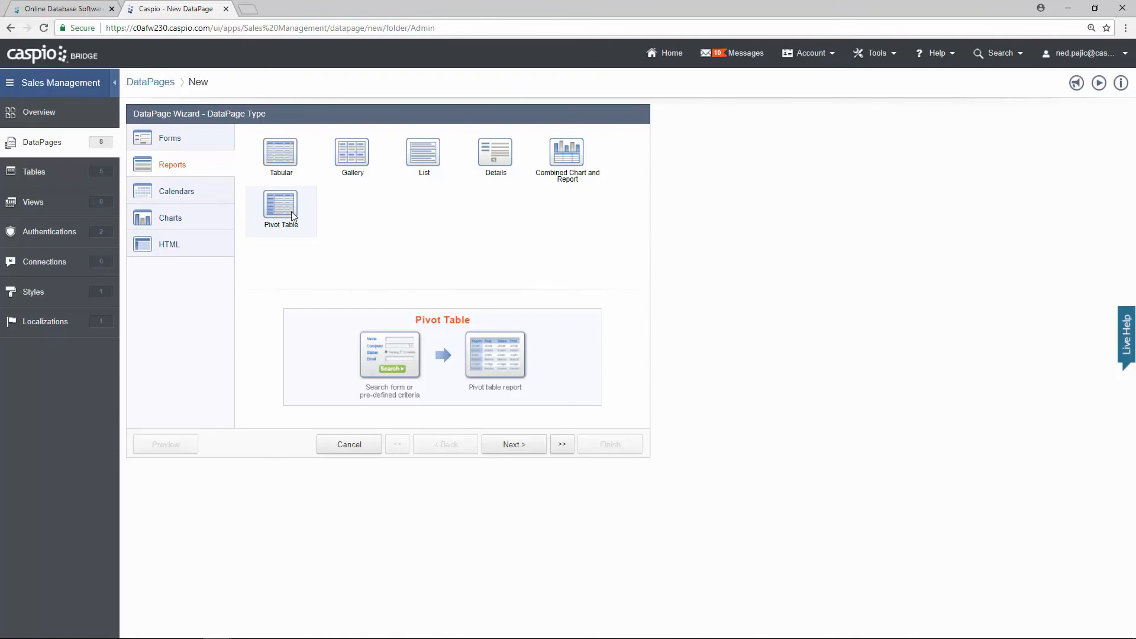
Step: Use demo_tbl_sales as the data source, name the DataPage Sales Pivot, and restrict it to Demo Admin Login
left_click(496, 445)
left_click(253, 178)
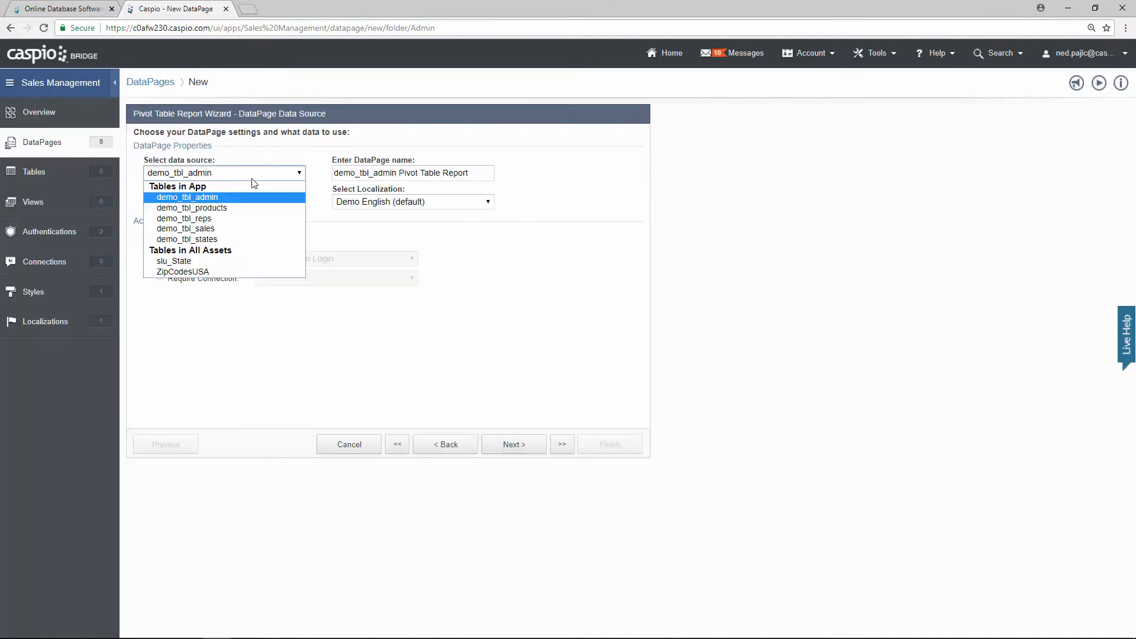
left_click(249, 220)
left_click_drag(472, 176, 286, 176)
key("BackSpace")
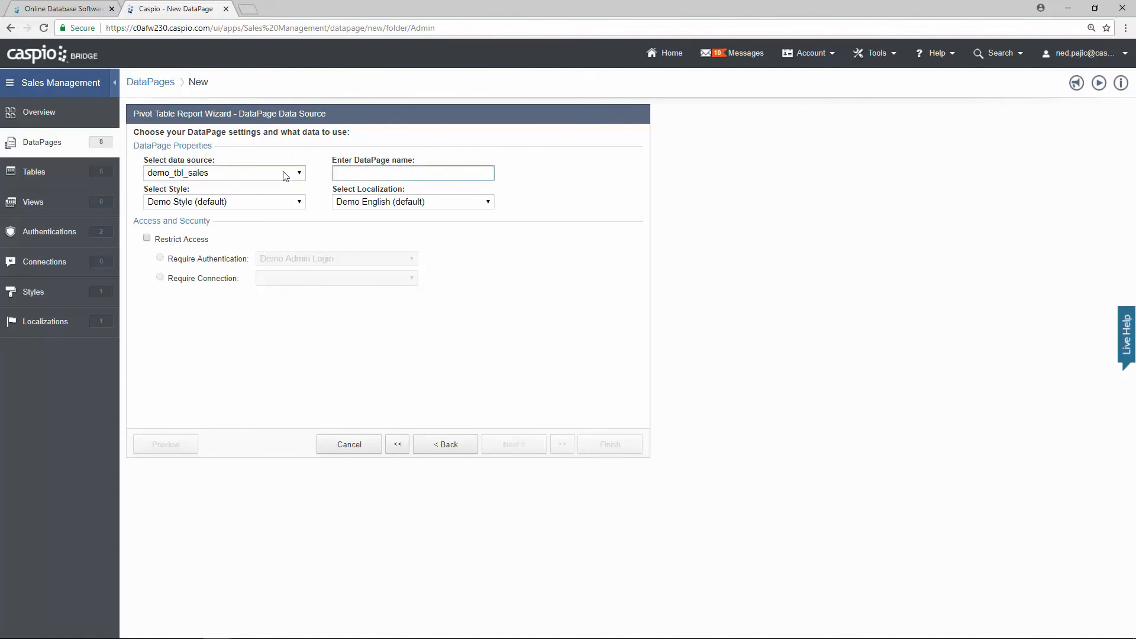
type("Sales Pivot")
left_click(180, 240)
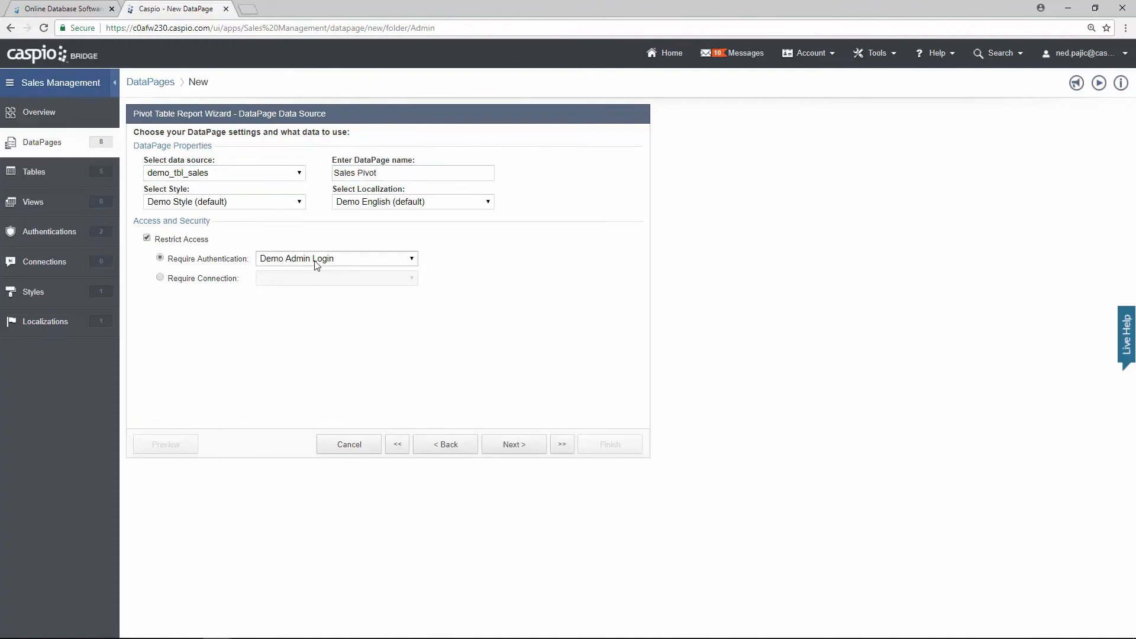
Step: Choose filtering by pre-defined criteria and skip the filtering fields to reach pivot setup
left_click(512, 444)
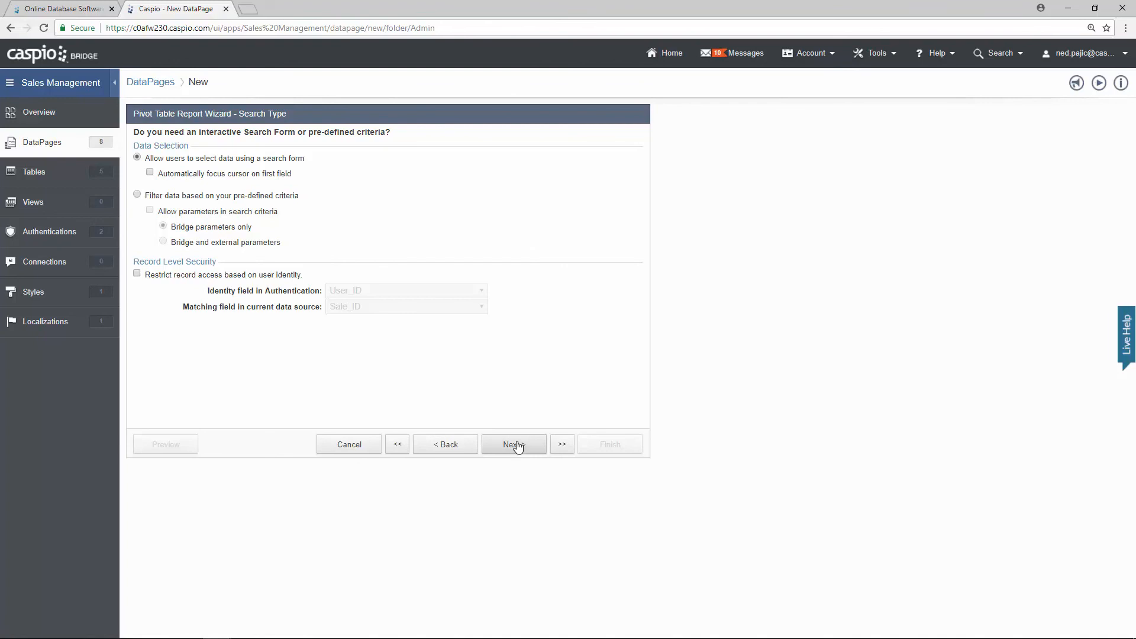
left_click(276, 199)
left_click(535, 446)
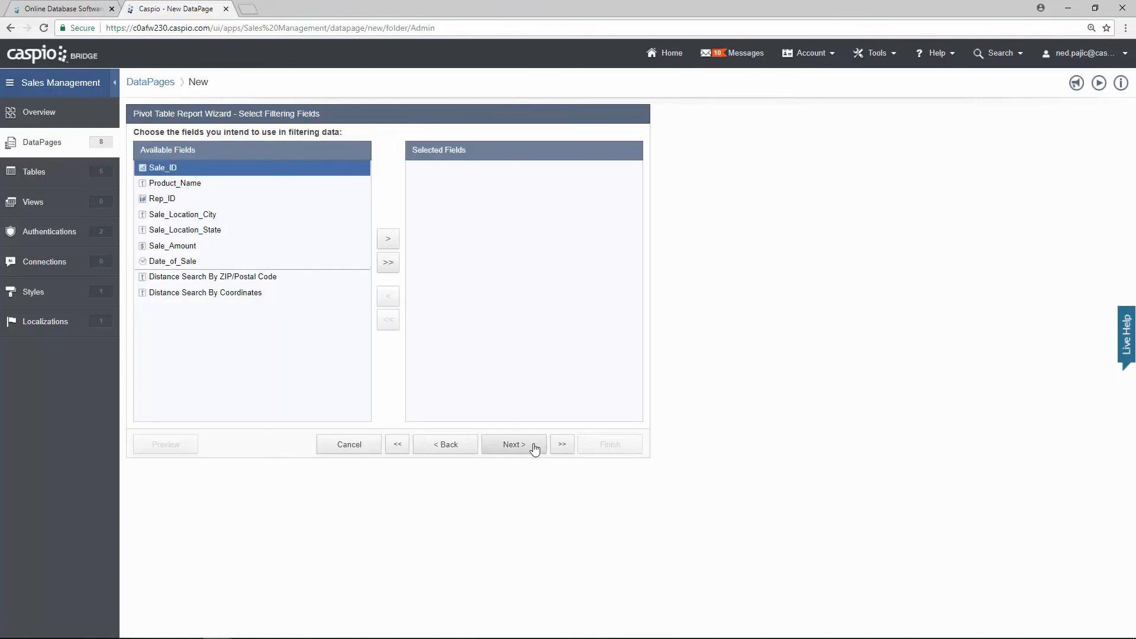
left_click(535, 448)
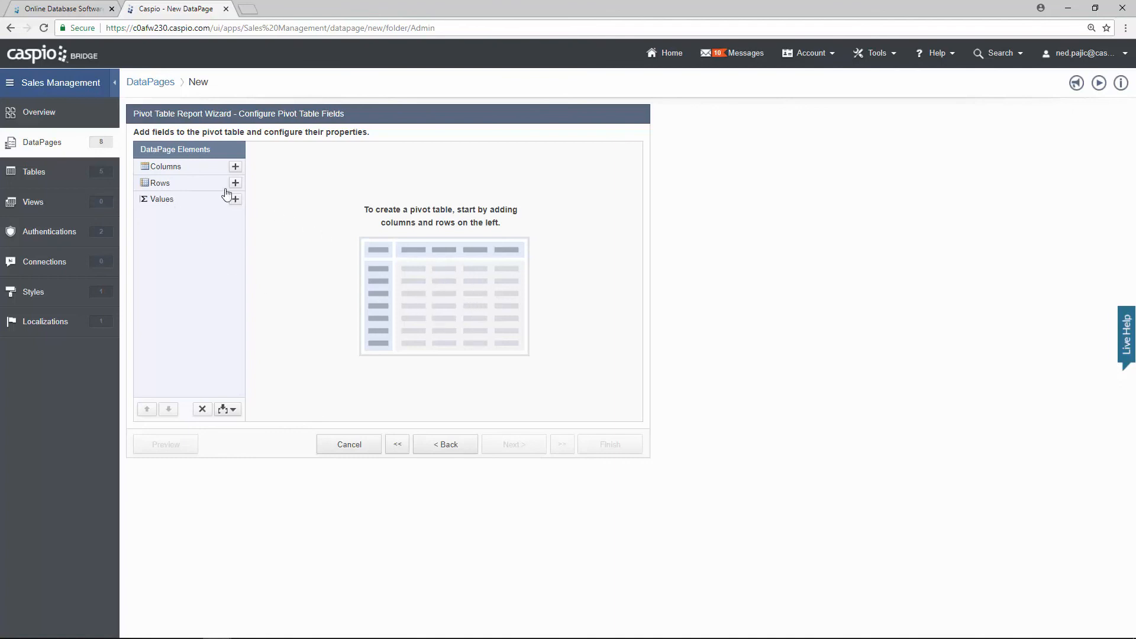
Step: Add Date_of_Sale to the pivot columns with a Month date rollup
left_click(235, 168)
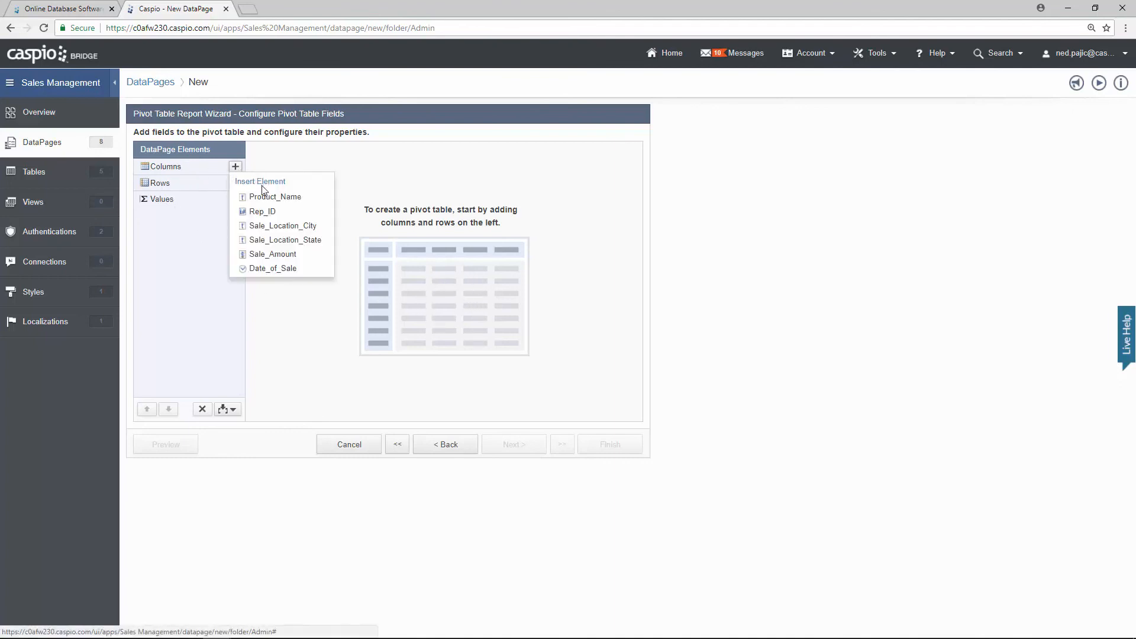
left_click(269, 267)
left_click(423, 183)
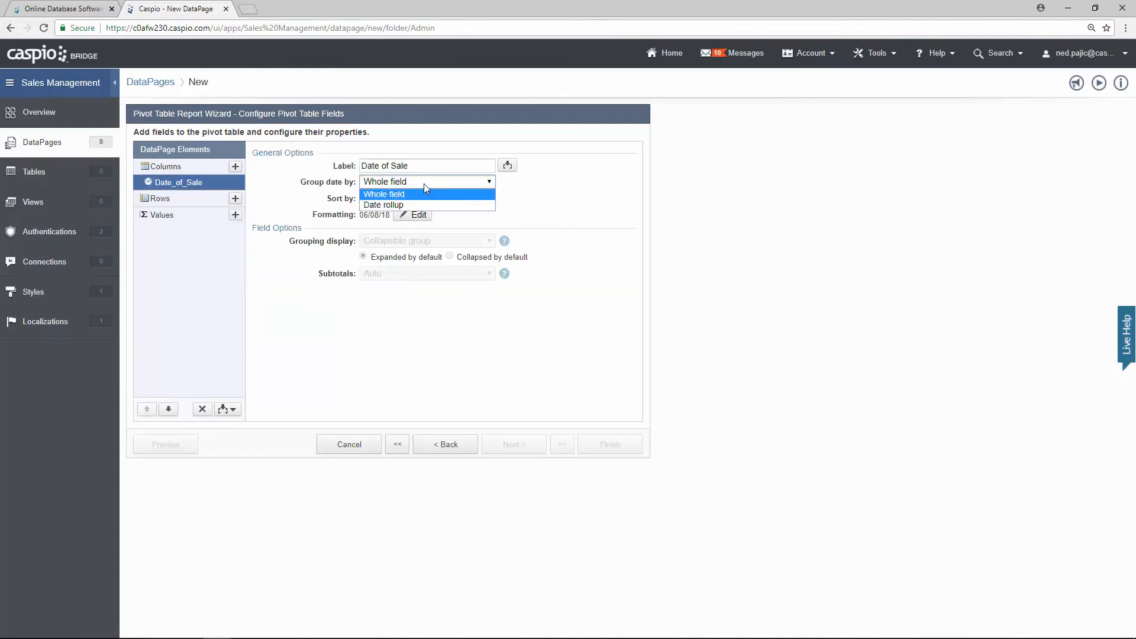
left_click(413, 204)
left_click(413, 201)
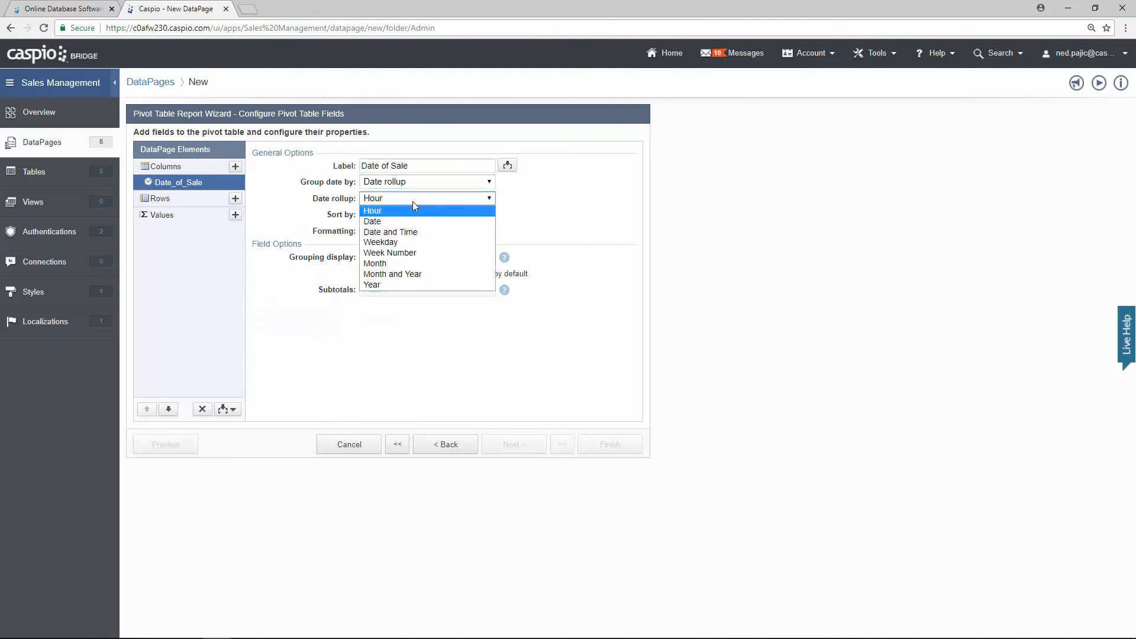
left_click(402, 265)
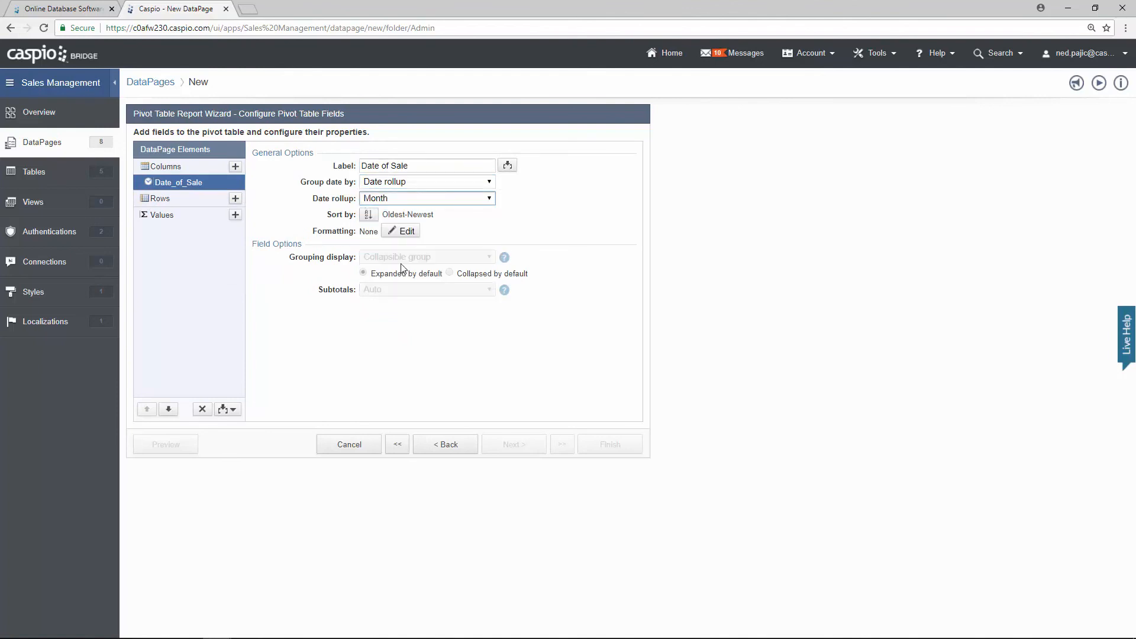
Step: Put Rep_ID in the rows and Sale_Amount in the values, then preview the pivot
left_click(235, 198)
left_click(262, 243)
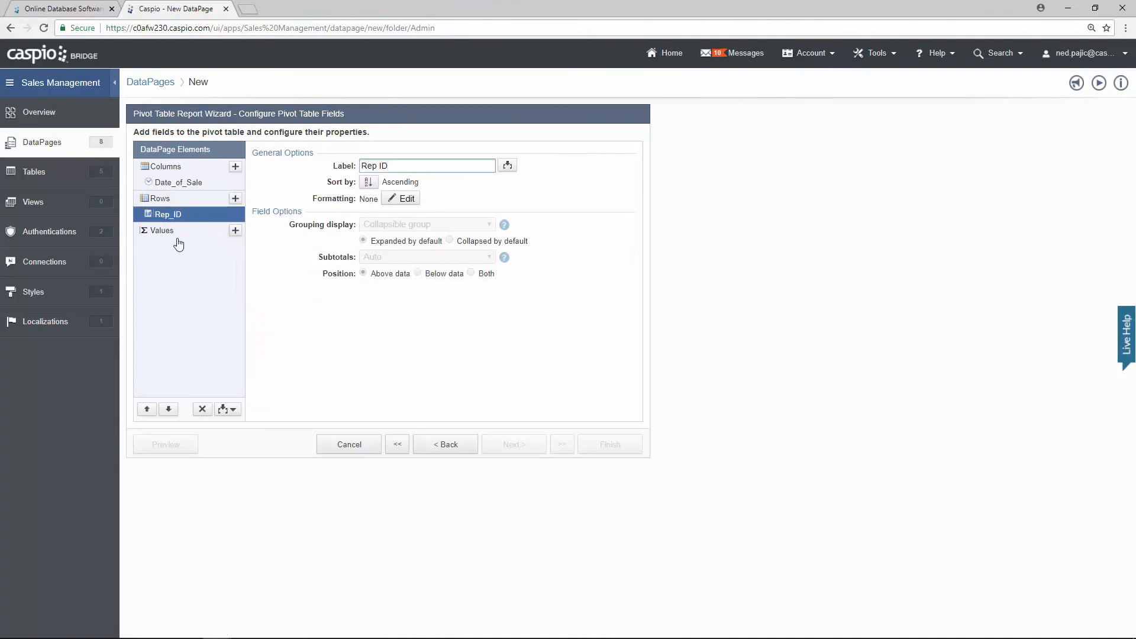
left_click(235, 230)
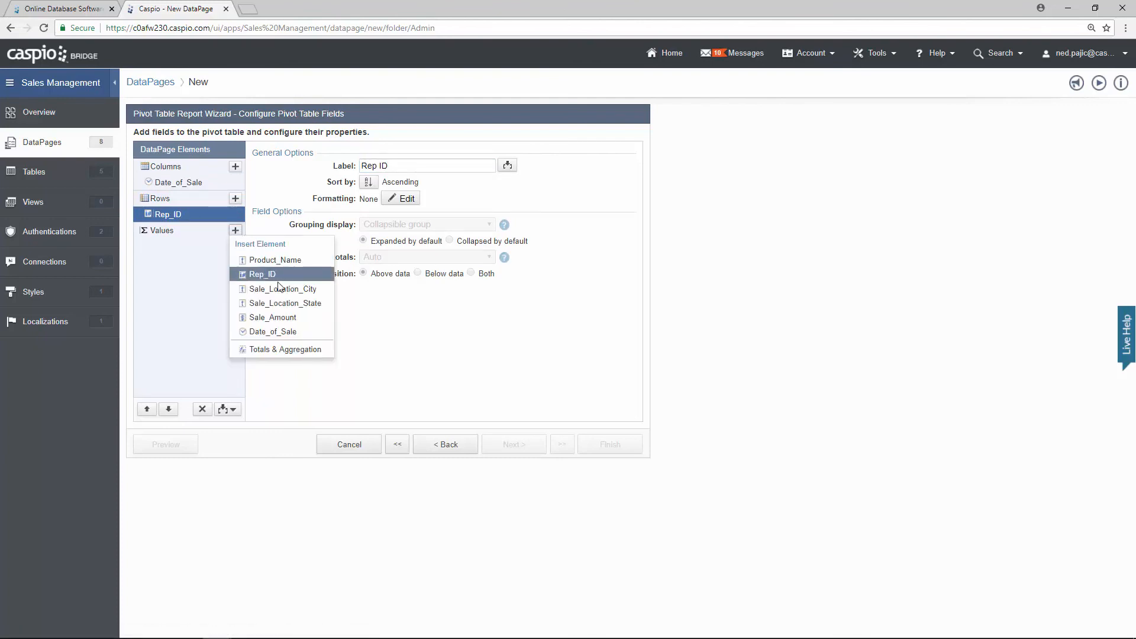
left_click(278, 318)
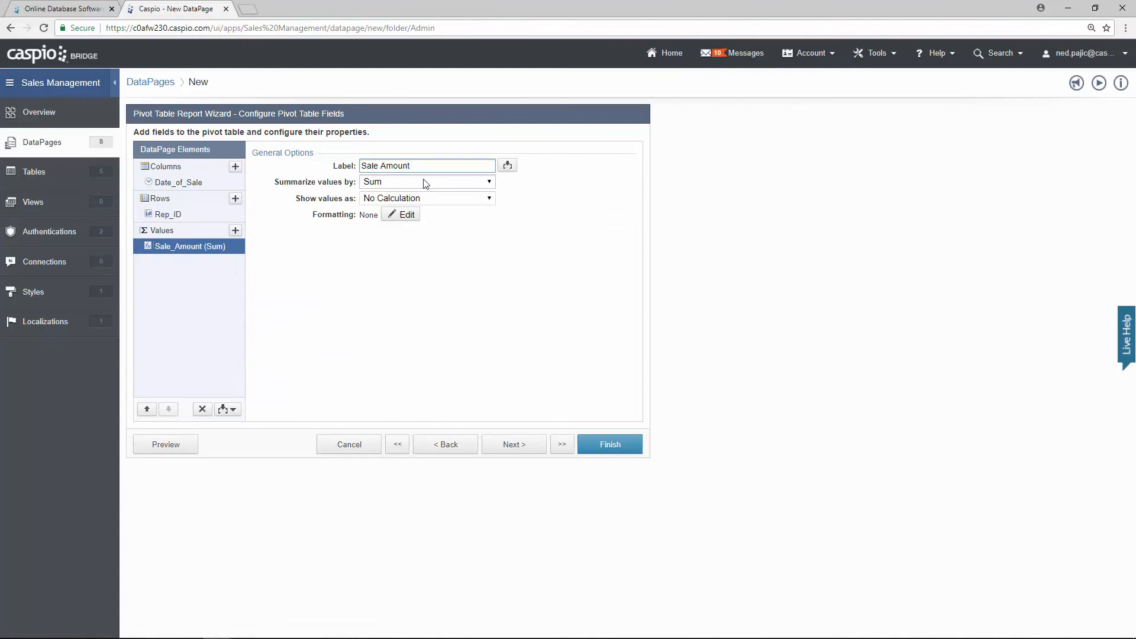
left_click(186, 449)
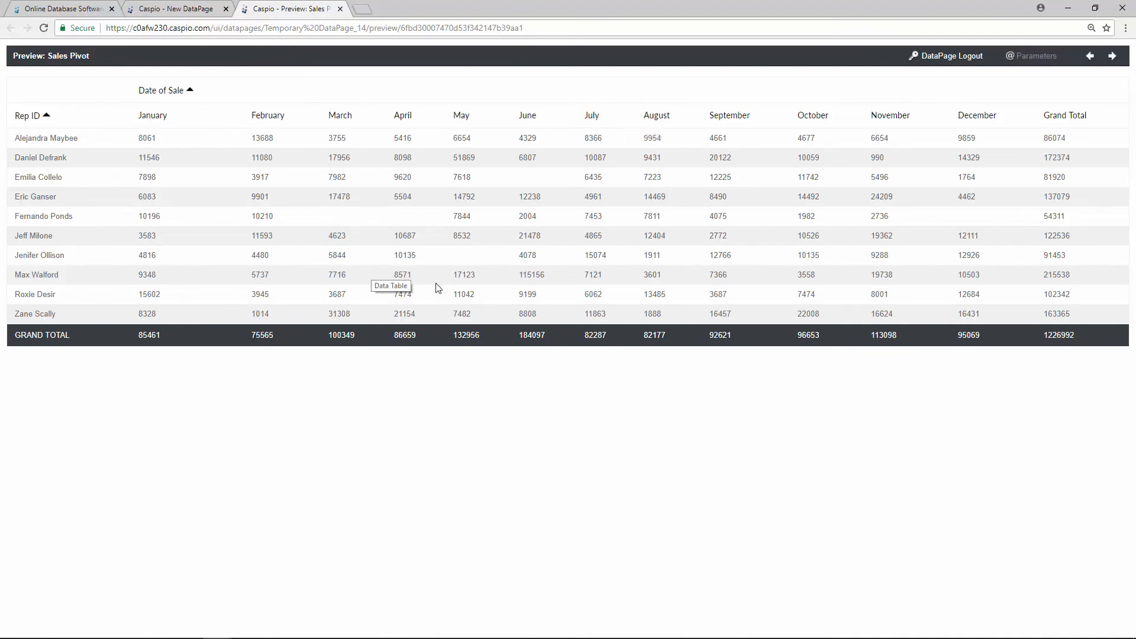
Step: Point out the unformatted August sales figures in the preview, then return to the wizard
double_click(662, 195)
left_click(658, 190)
double_click(651, 177)
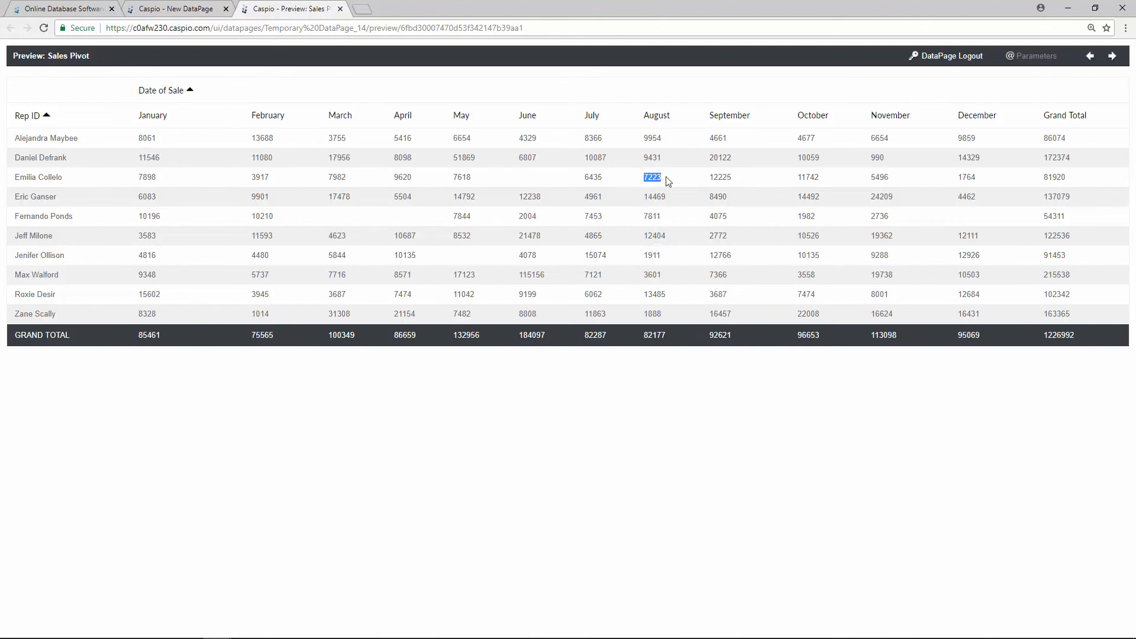
left_click(194, 14)
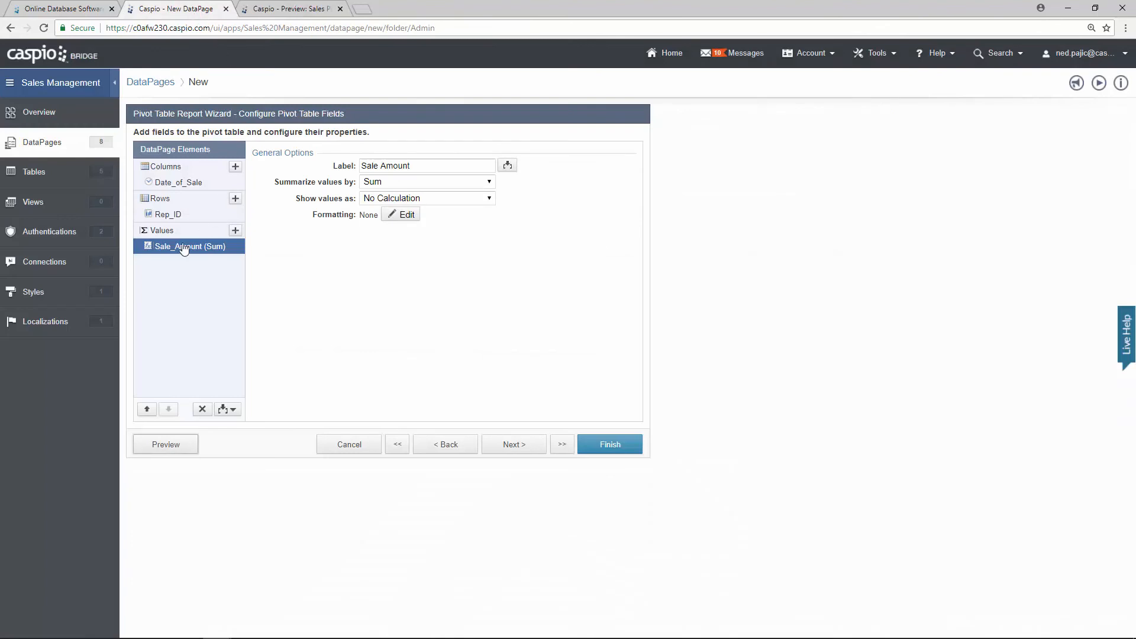
Step: Format the sale amounts with Custom Currency formatting and preview the updated pivot
left_click(408, 215)
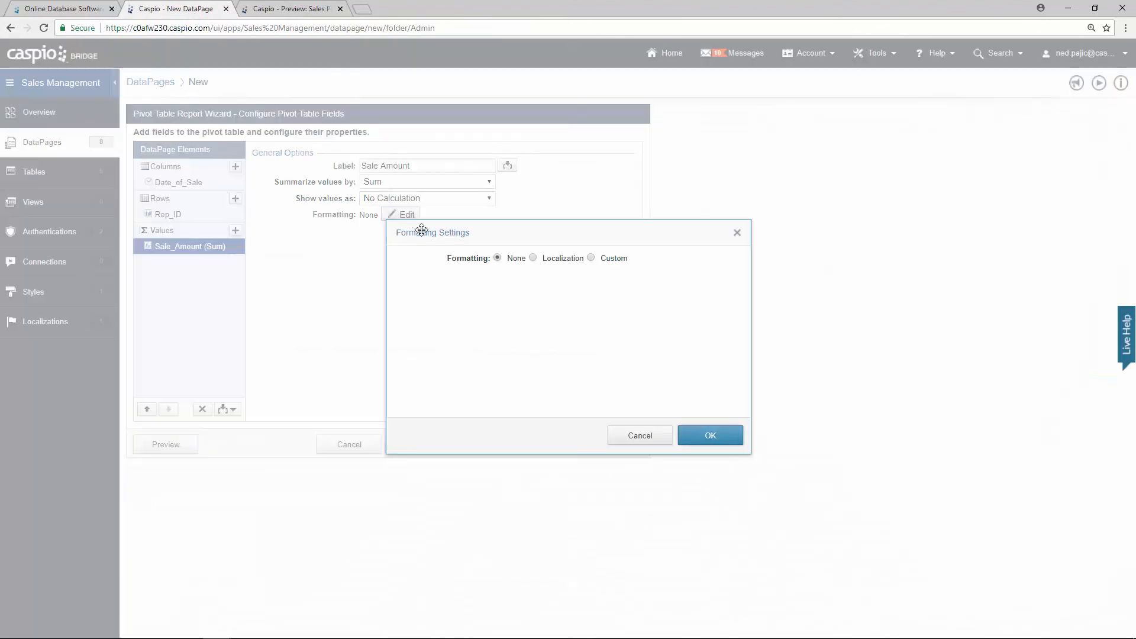
left_click(615, 258)
left_click(585, 299)
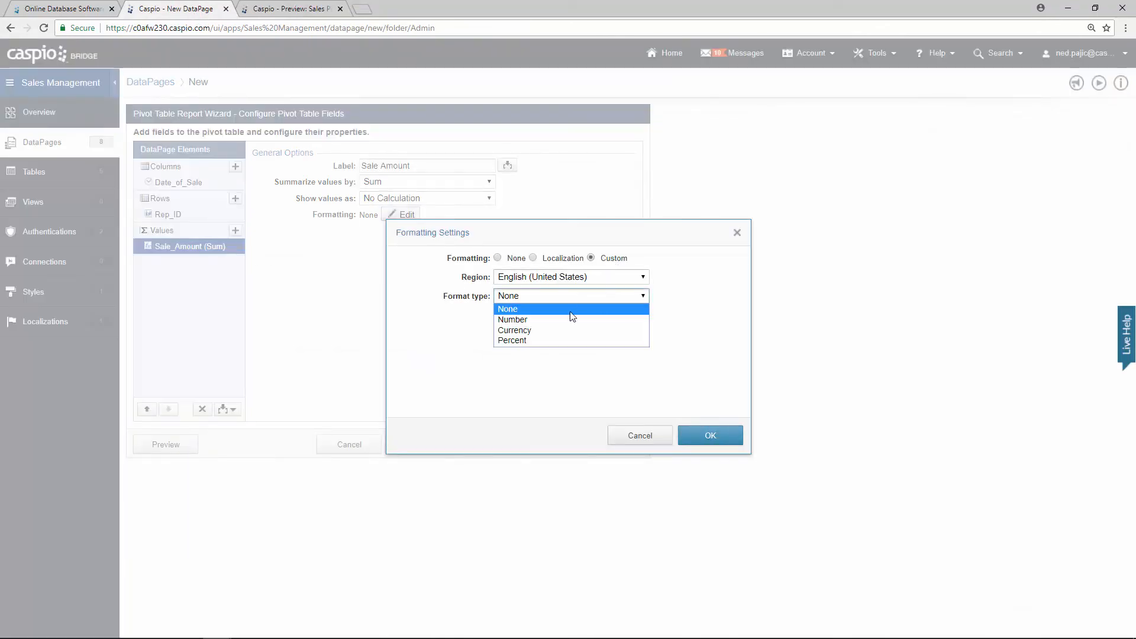
left_click(568, 327)
left_click(708, 438)
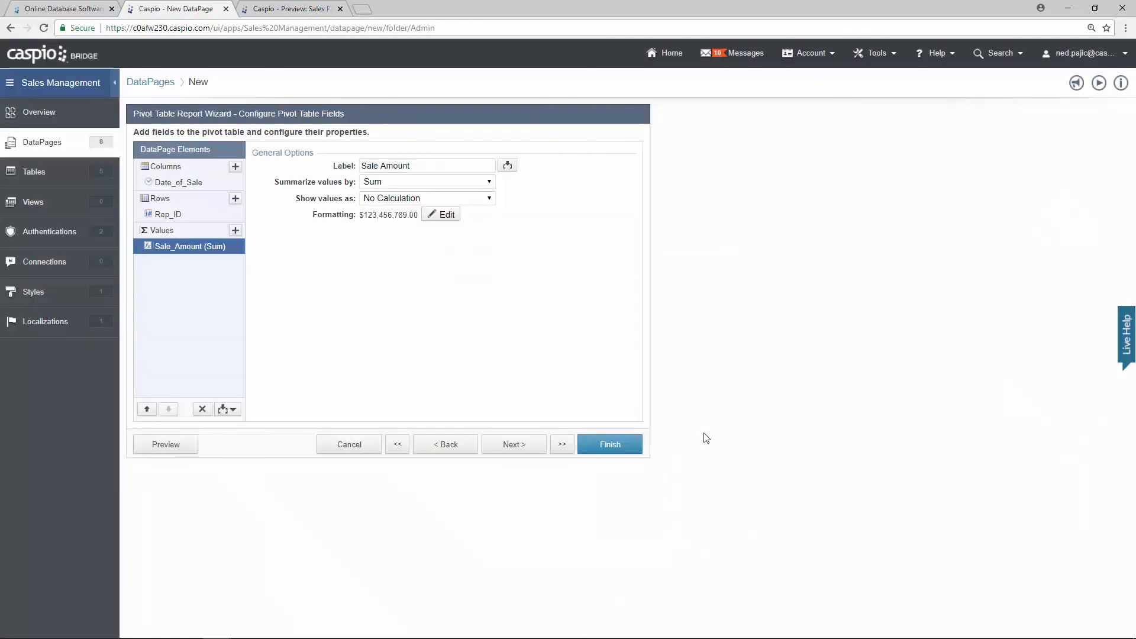
left_click(190, 448)
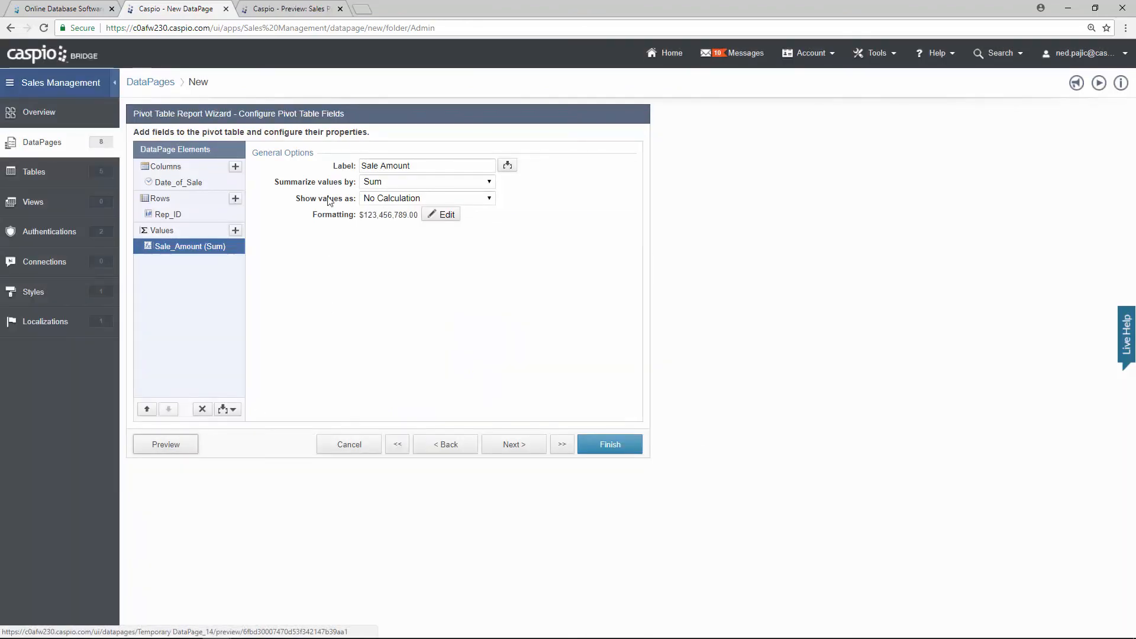
left_click(304, 11)
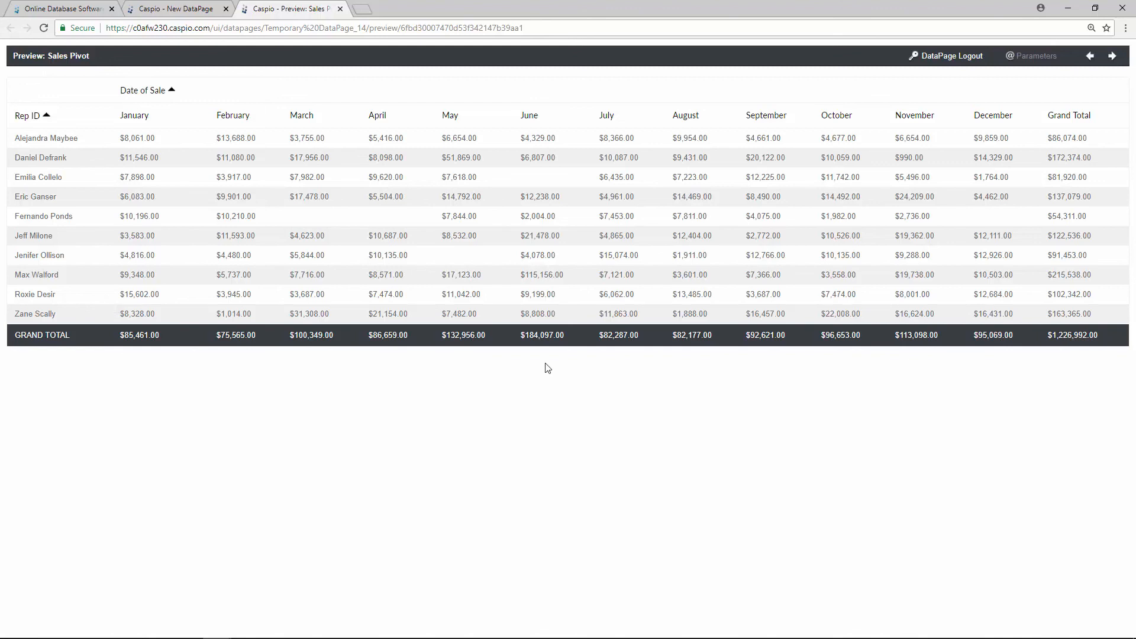
Step: Close the preview, finish saving the Sales Pivot DataPage, and expand the Reps folder
left_click(341, 8)
left_click(611, 444)
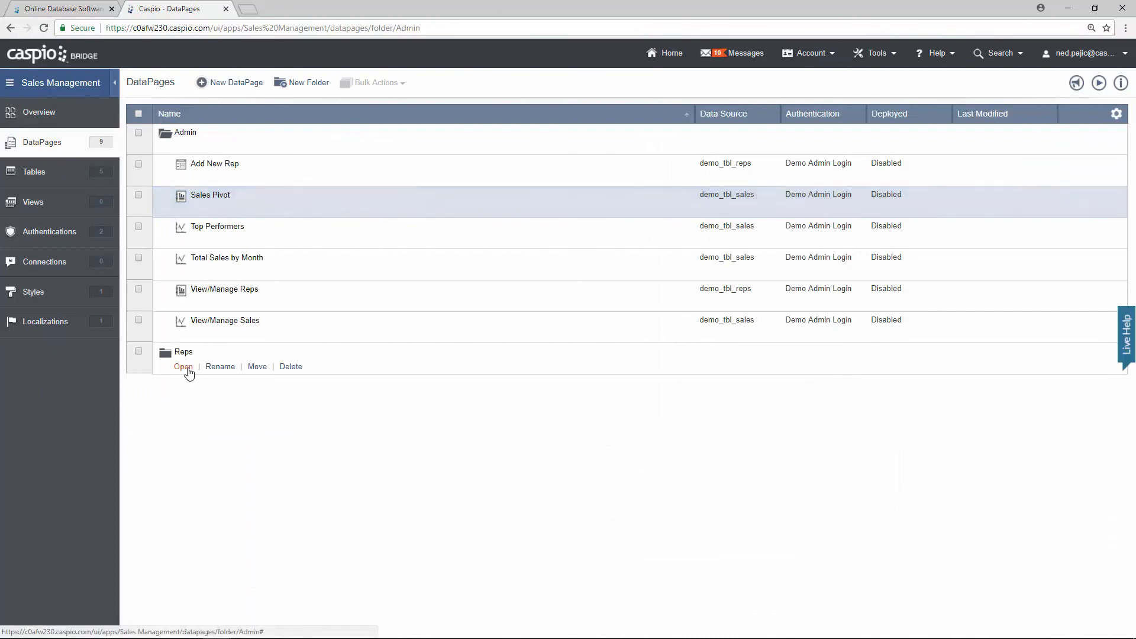
left_click(184, 367)
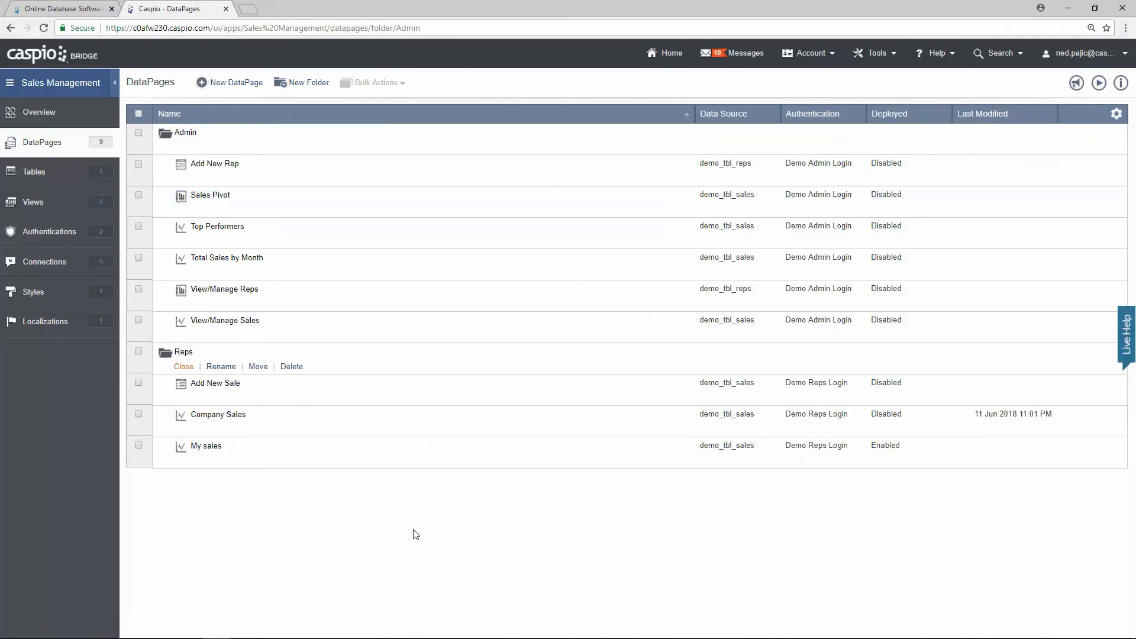